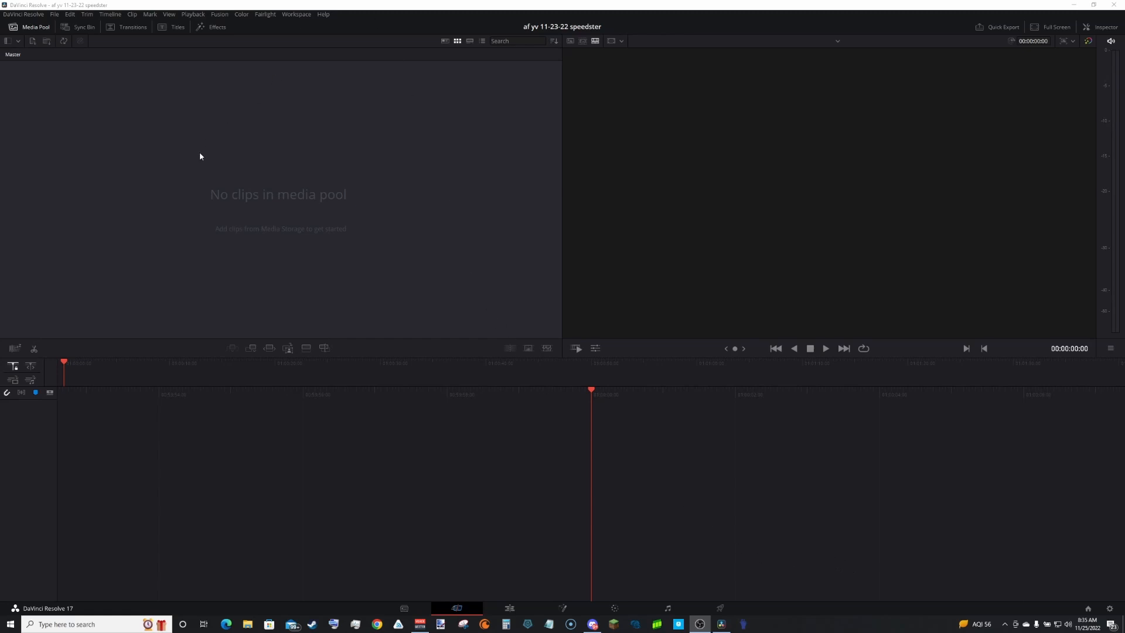
Step: Create two bins named head and wing in the project's Master media pool
{"action": "right_click", "coordinate": [256, 159]}
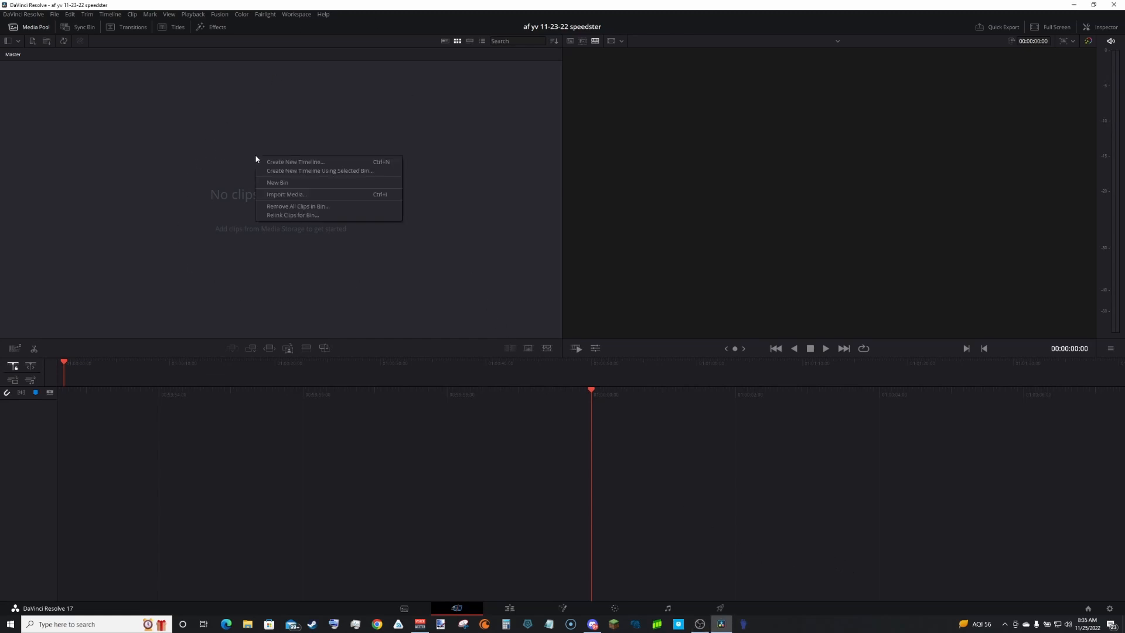
{"action": "left_click", "coordinate": [284, 182]}
{"action": "type", "text": "head"}
{"action": "key", "text": "Return"}
{"action": "right_click", "coordinate": [284, 178]}
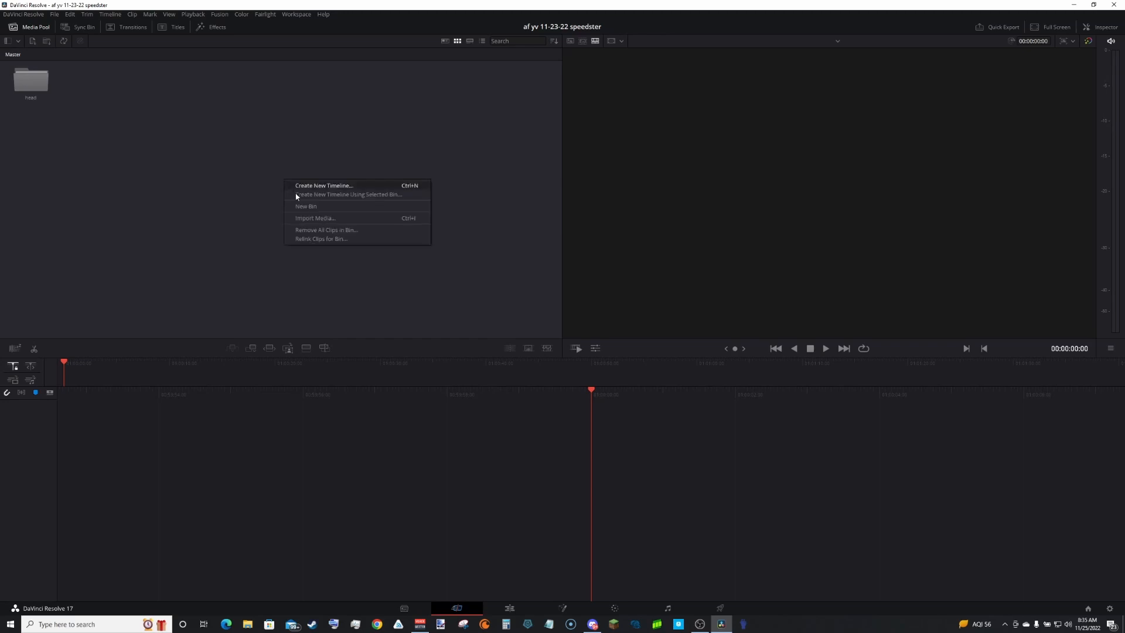
{"action": "left_click", "coordinate": [305, 209]}
{"action": "type", "text": "wing"}
{"action": "key", "text": "Return"}
Step: Add two more bins named self and chase to the Master media pool
{"action": "right_click", "coordinate": [304, 209]}
{"action": "left_click", "coordinate": [314, 232]}
{"action": "type", "text": "self"}
{"action": "key", "text": "Return"}
{"action": "right_click", "coordinate": [314, 234]}
{"action": "left_click", "coordinate": [337, 259]}
{"action": "type", "text": "chase"}
{"action": "key", "text": "Return"}
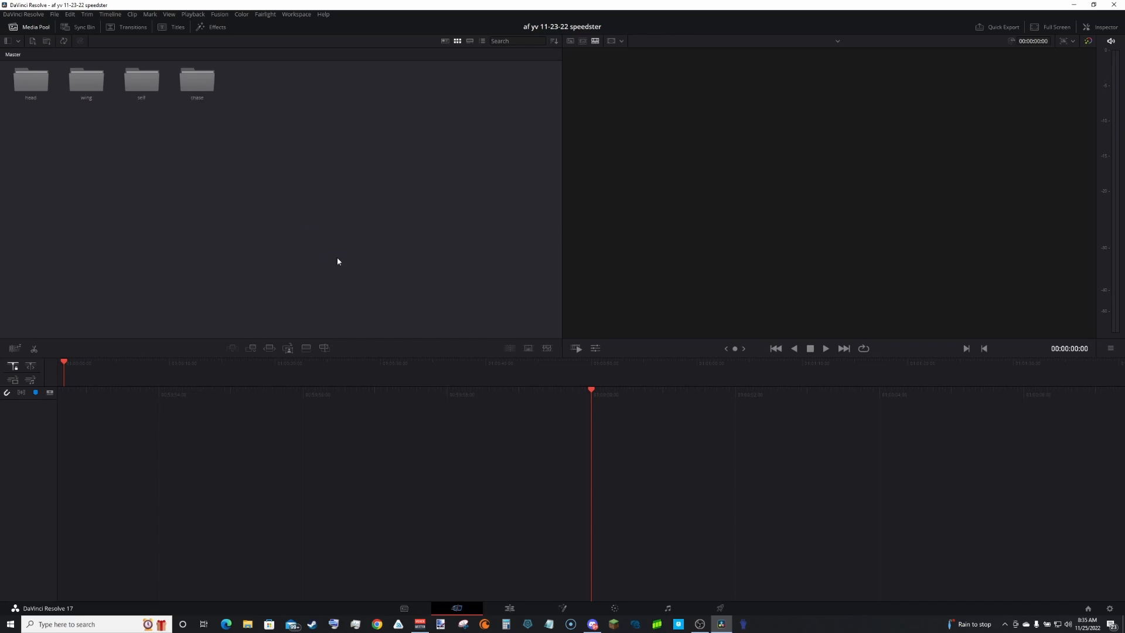
Step: Import all clips from the head folder in Videos > af yv 11-23-22 into the head bin
{"action": "double_click", "coordinate": [25, 77]}
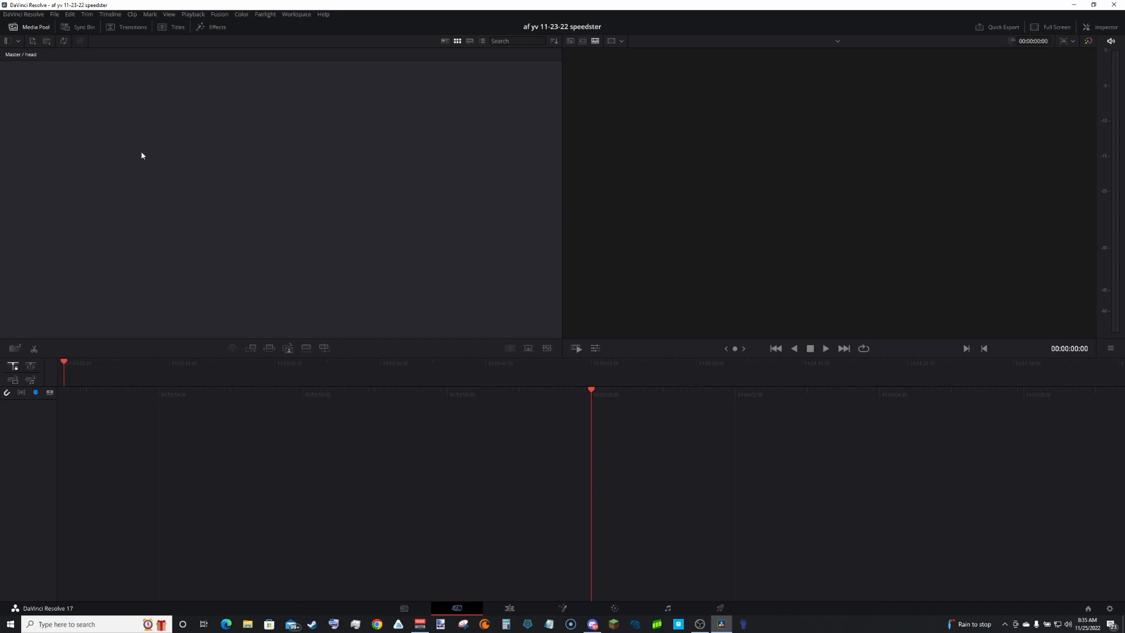
{"action": "right_click", "coordinate": [228, 160]}
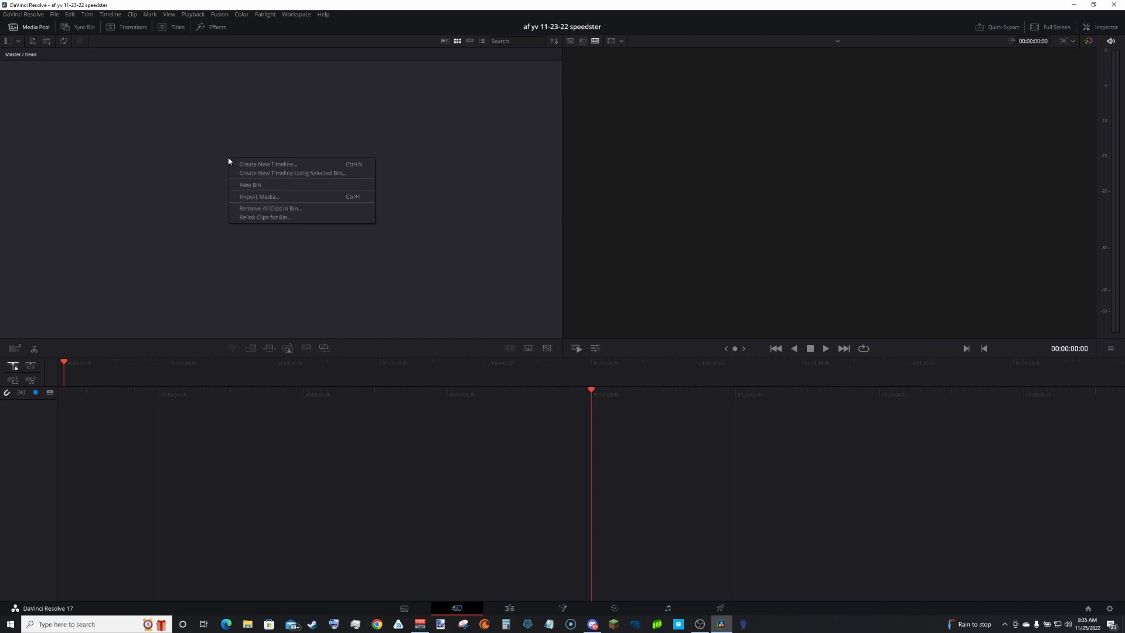
{"action": "left_click", "coordinate": [261, 200]}
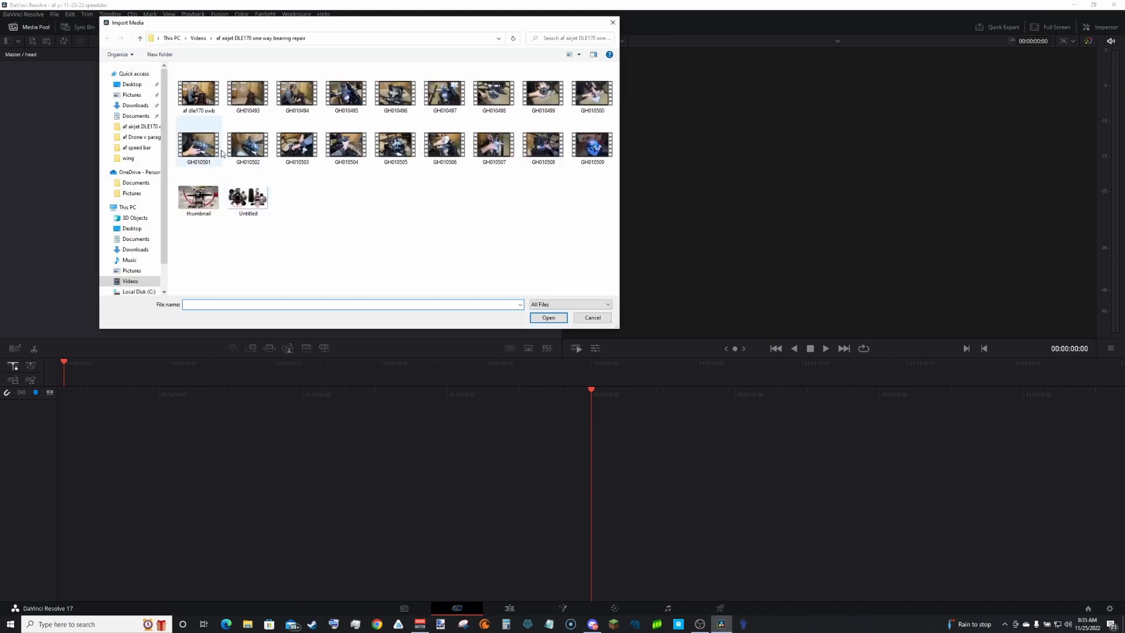
{"action": "left_click", "coordinate": [197, 37]}
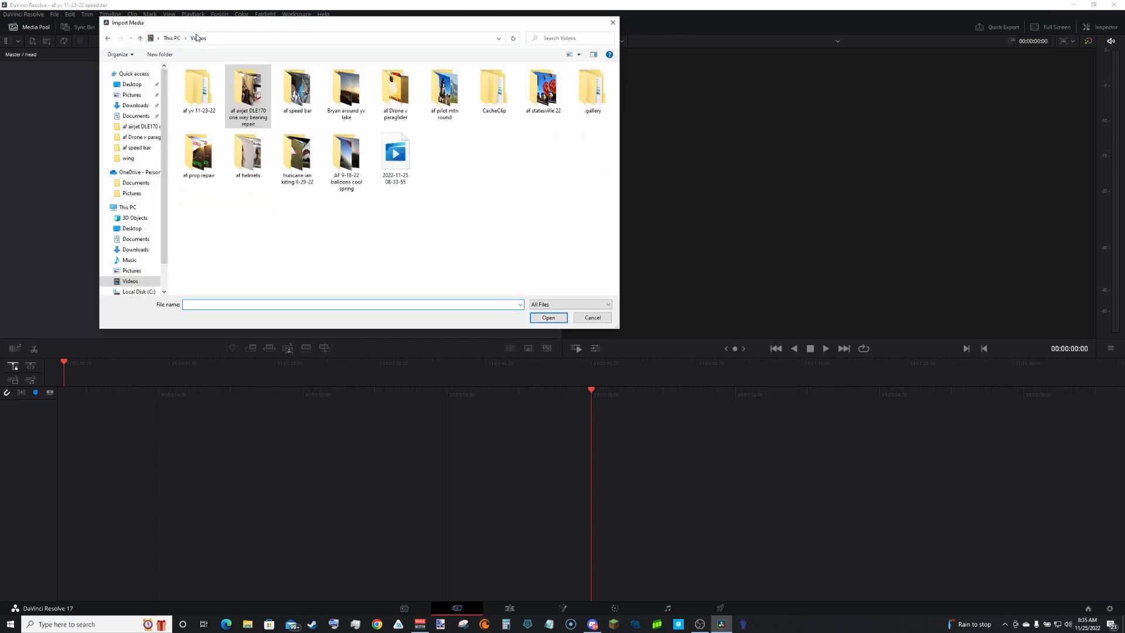
{"action": "left_click", "coordinate": [195, 91]}
{"action": "double_click", "coordinate": [195, 92]}
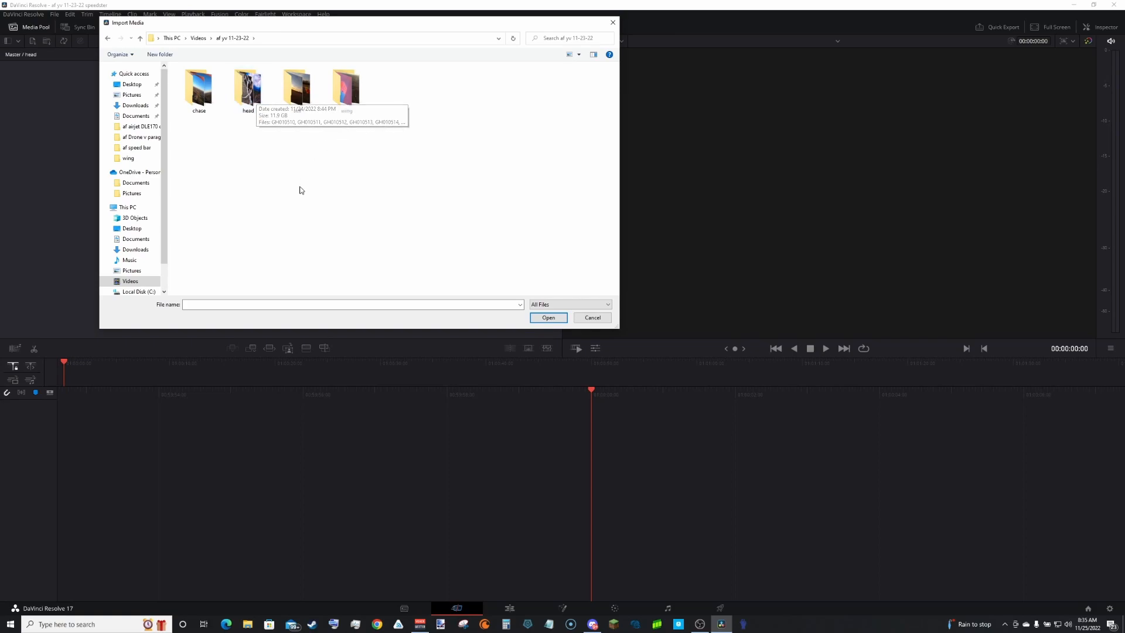
{"action": "double_click", "coordinate": [254, 98]}
{"action": "left_click_drag", "start_coordinate": [196, 145], "coordinate": [615, 68]}
{"action": "left_click", "coordinate": [549, 317]}
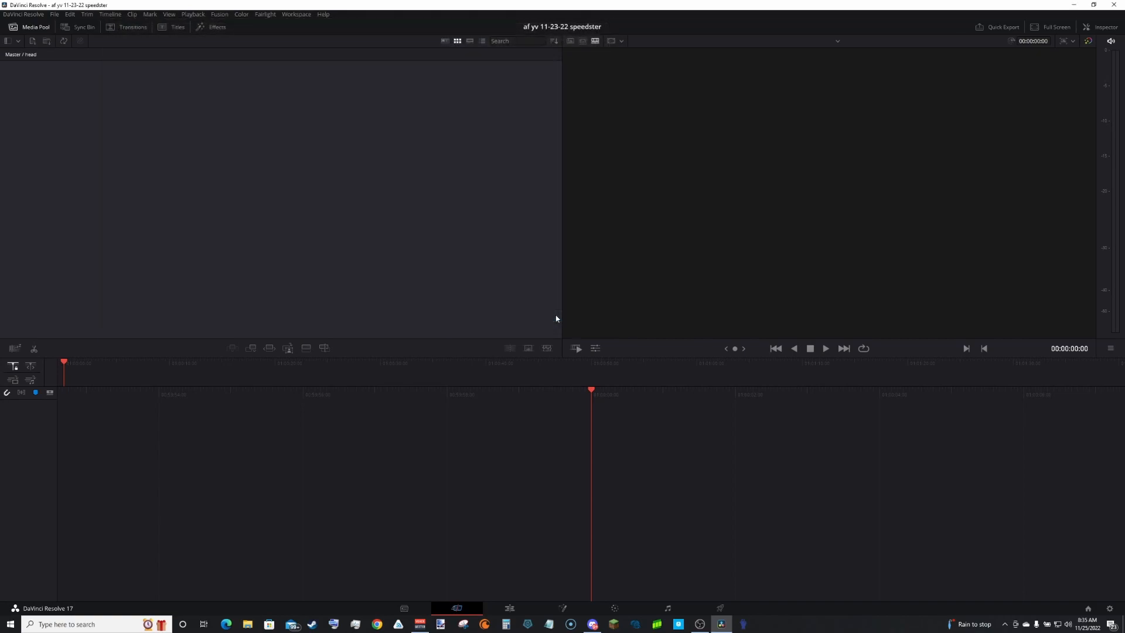
{"action": "left_click", "coordinate": [640, 351]}
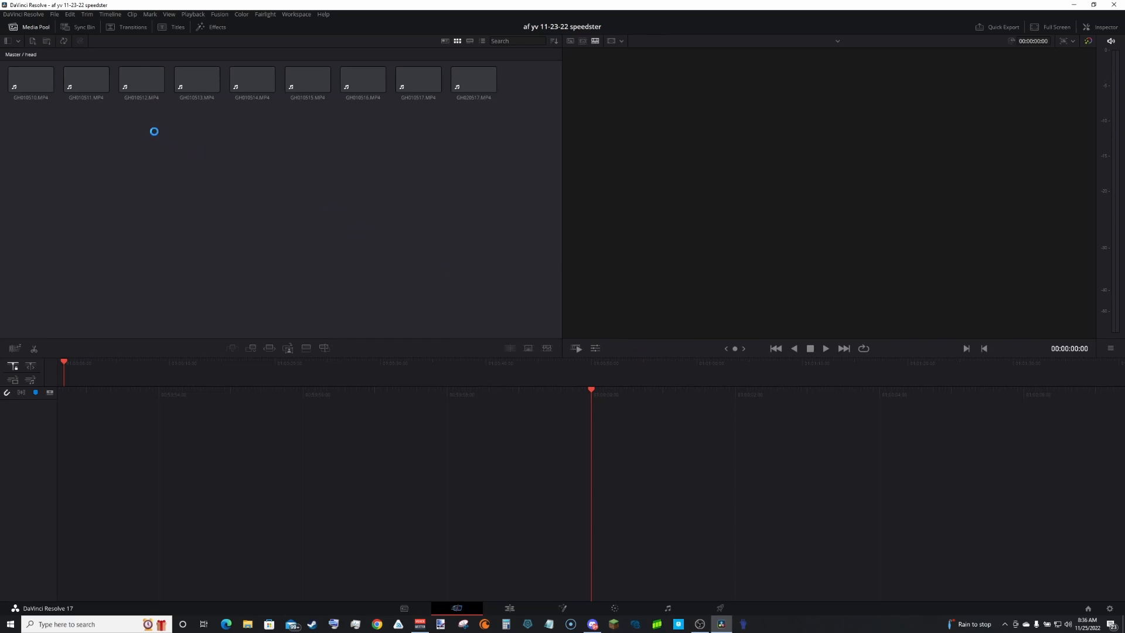
Step: Import all clips from the wing folder of af yv 11-23-22 into the wing bin
{"action": "left_click", "coordinate": [12, 55]}
{"action": "double_click", "coordinate": [82, 83]}
{"action": "right_click", "coordinate": [182, 153]}
{"action": "left_click", "coordinate": [214, 190]}
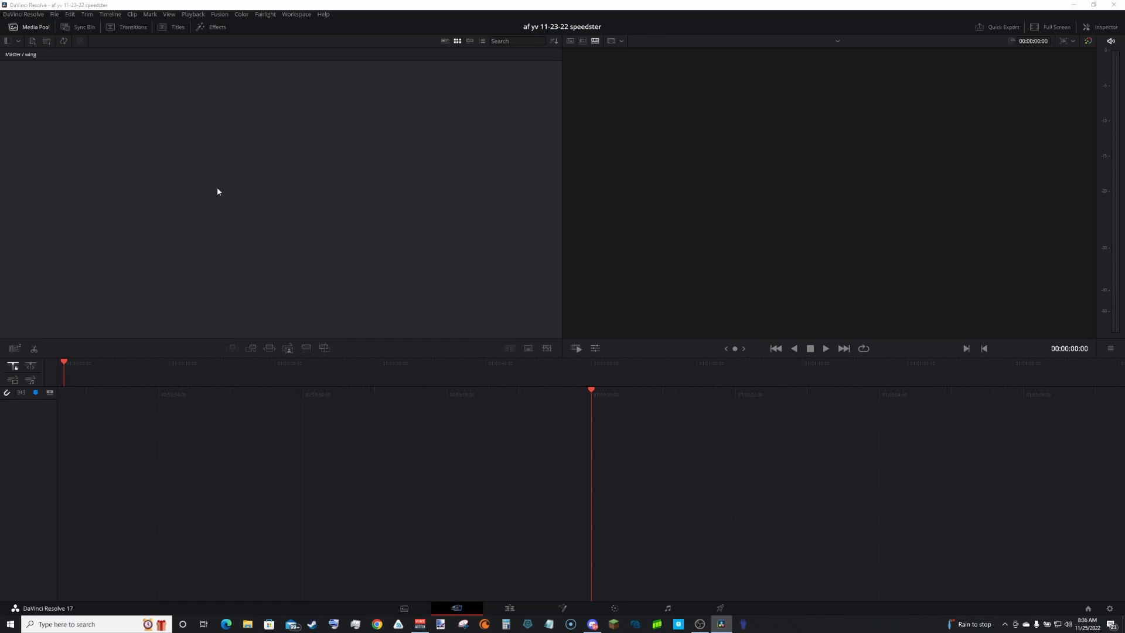
{"action": "left_click", "coordinate": [140, 38]}
{"action": "double_click", "coordinate": [346, 93]}
{"action": "left_click_drag", "start_coordinate": [202, 134], "coordinate": [369, 99]}
{"action": "left_click", "coordinate": [548, 318]}
Step: Import all clips from the self folder of af yv 11-23-22 into the self bin
{"action": "left_click", "coordinate": [13, 55]}
{"action": "double_click", "coordinate": [139, 84]}
{"action": "right_click", "coordinate": [153, 88]}
{"action": "left_click", "coordinate": [182, 118]}
{"action": "left_click", "coordinate": [223, 38]}
{"action": "double_click", "coordinate": [297, 93]}
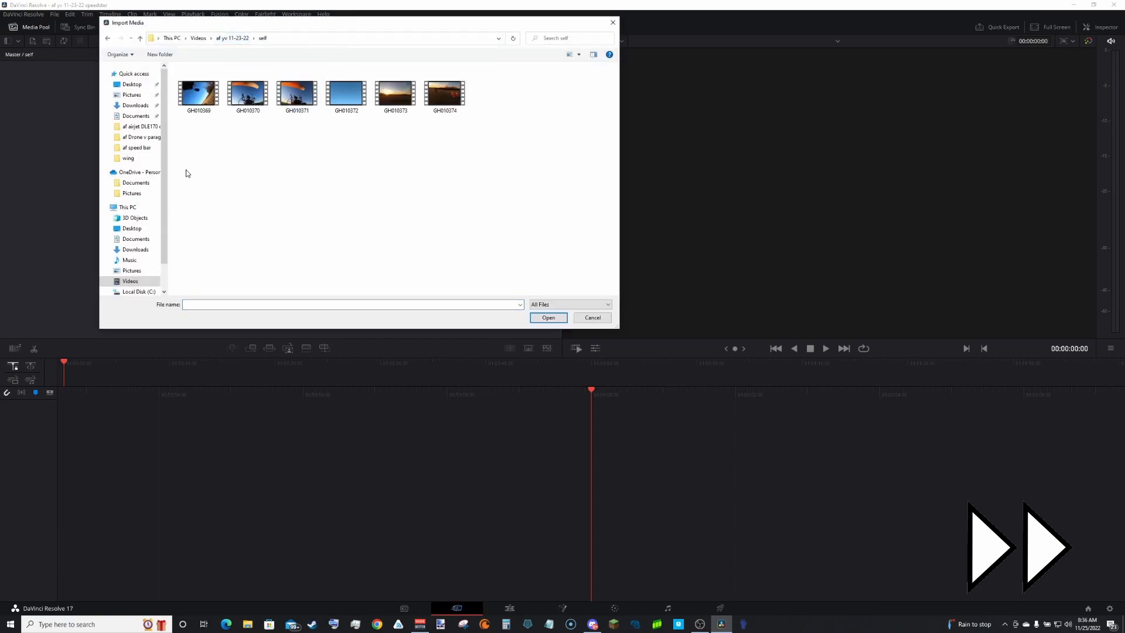
{"action": "left_click_drag", "start_coordinate": [188, 180], "coordinate": [457, 94]}
{"action": "left_click", "coordinate": [548, 317]}
Step: Import the clips from the chase folder of af yv 11-23-22 into the chase bin and return to Master
{"action": "left_click", "coordinate": [12, 55]}
{"action": "double_click", "coordinate": [195, 82]}
{"action": "right_click", "coordinate": [250, 177]}
{"action": "left_click", "coordinate": [278, 214]}
{"action": "left_click", "coordinate": [223, 38]}
{"action": "double_click", "coordinate": [193, 93]}
{"action": "left_click_drag", "start_coordinate": [188, 180], "coordinate": [346, 93]}
{"action": "left_click", "coordinate": [548, 317]}
{"action": "left_click", "coordinate": [13, 55]}
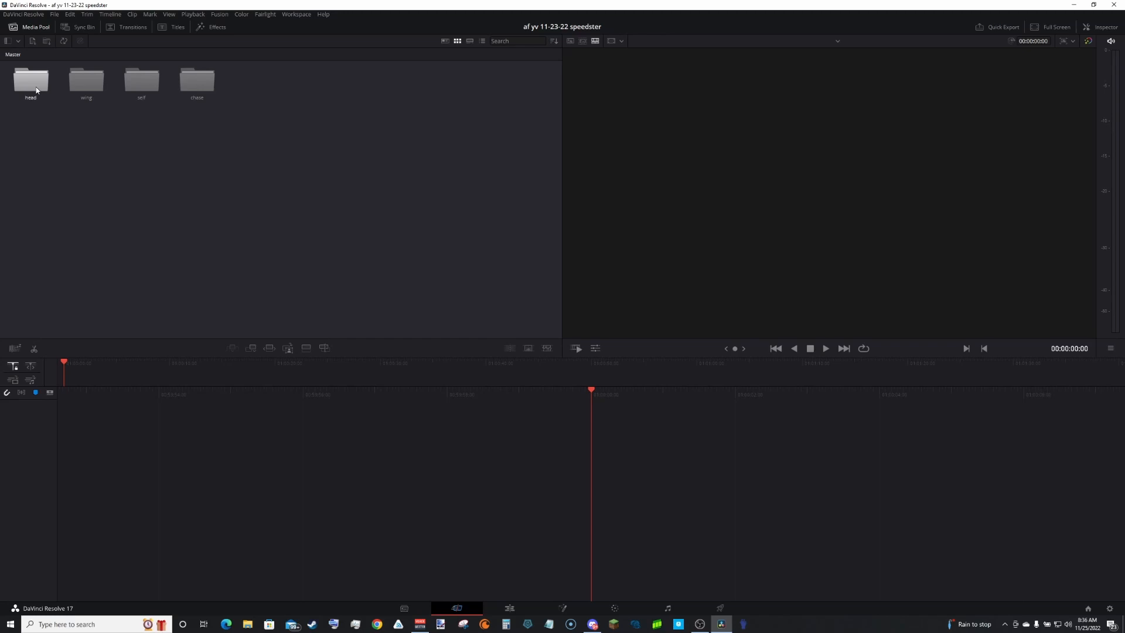
Step: Open the head bin on the Edit page and widen the media pool to fit four clips per row
{"action": "left_click", "coordinate": [514, 612]}
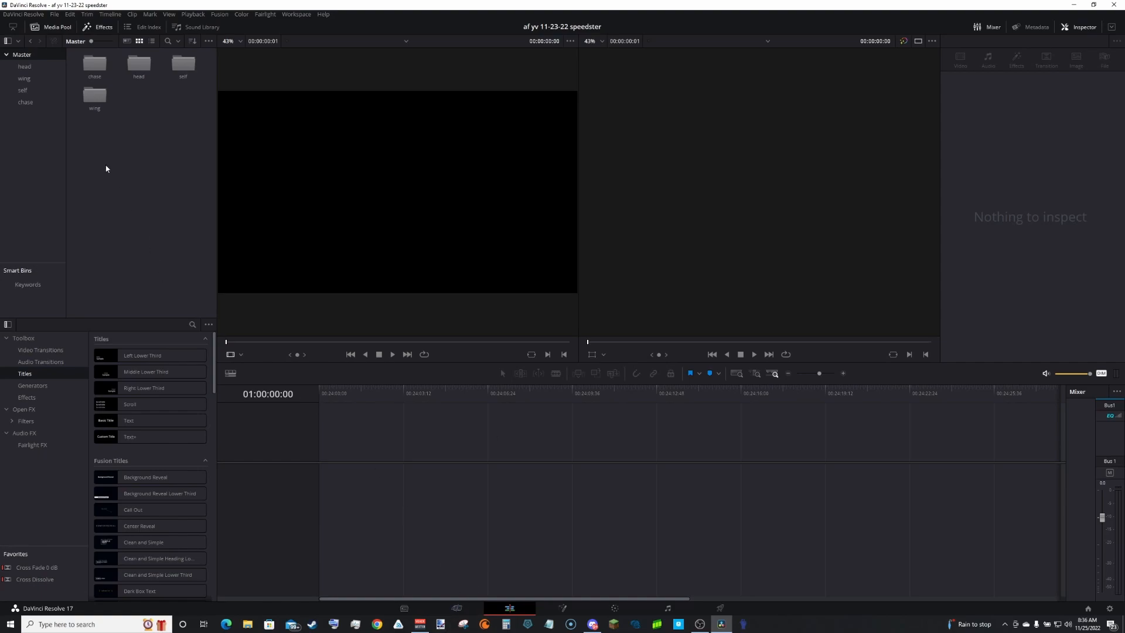
{"action": "double_click", "coordinate": [138, 63]}
{"action": "left_click", "coordinate": [95, 64]}
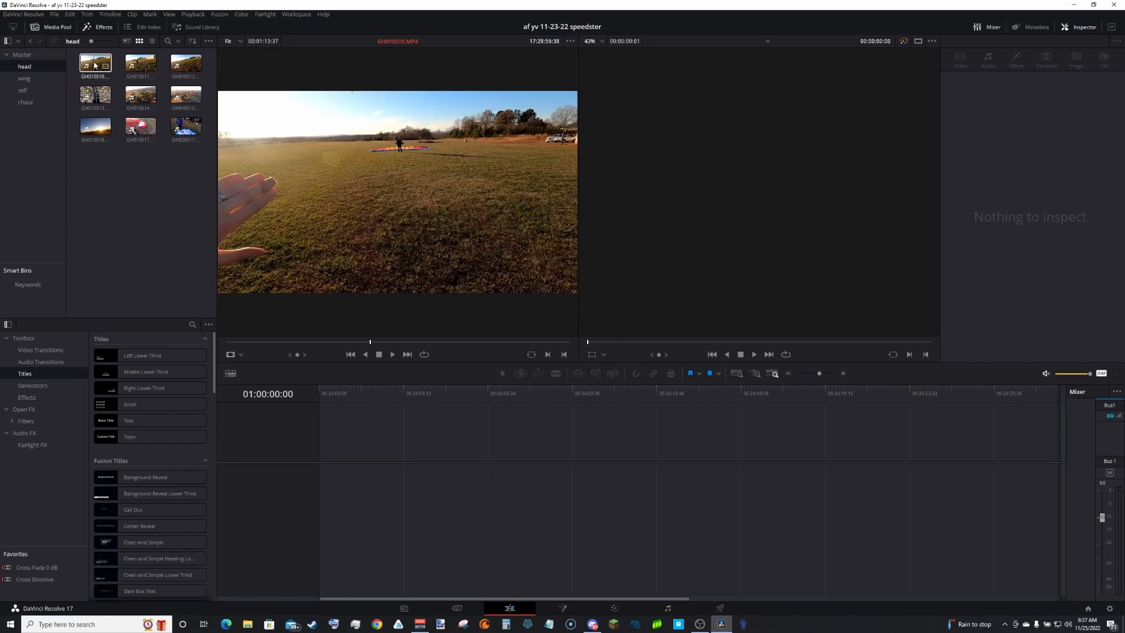
{"action": "left_click", "coordinate": [117, 88]}
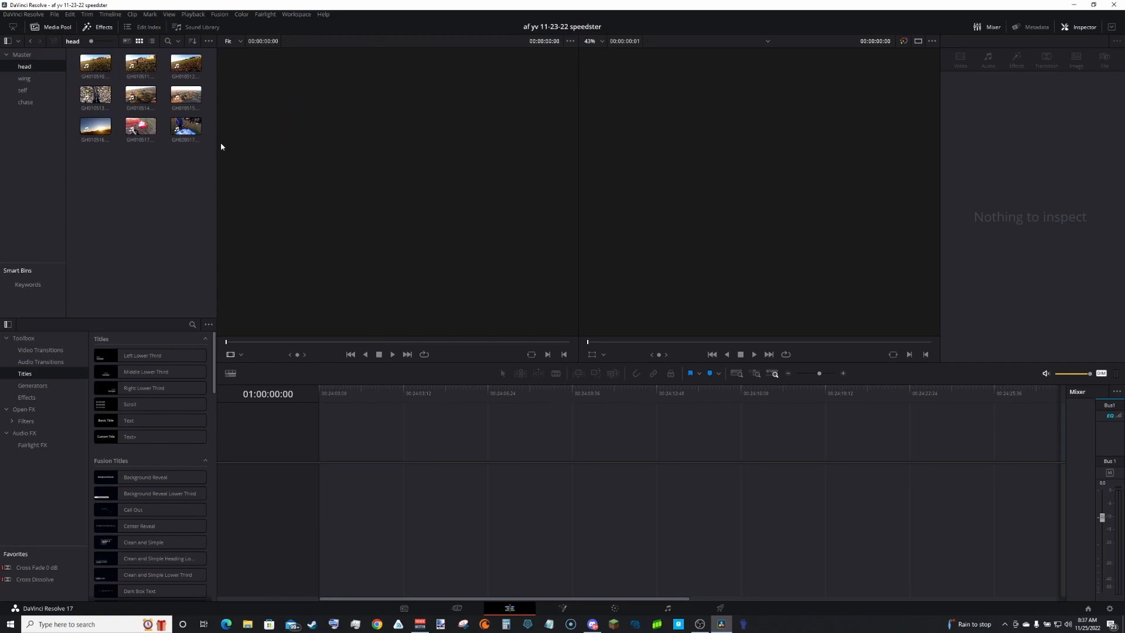
{"action": "left_click_drag", "start_coordinate": [216, 144], "coordinate": [256, 147]}
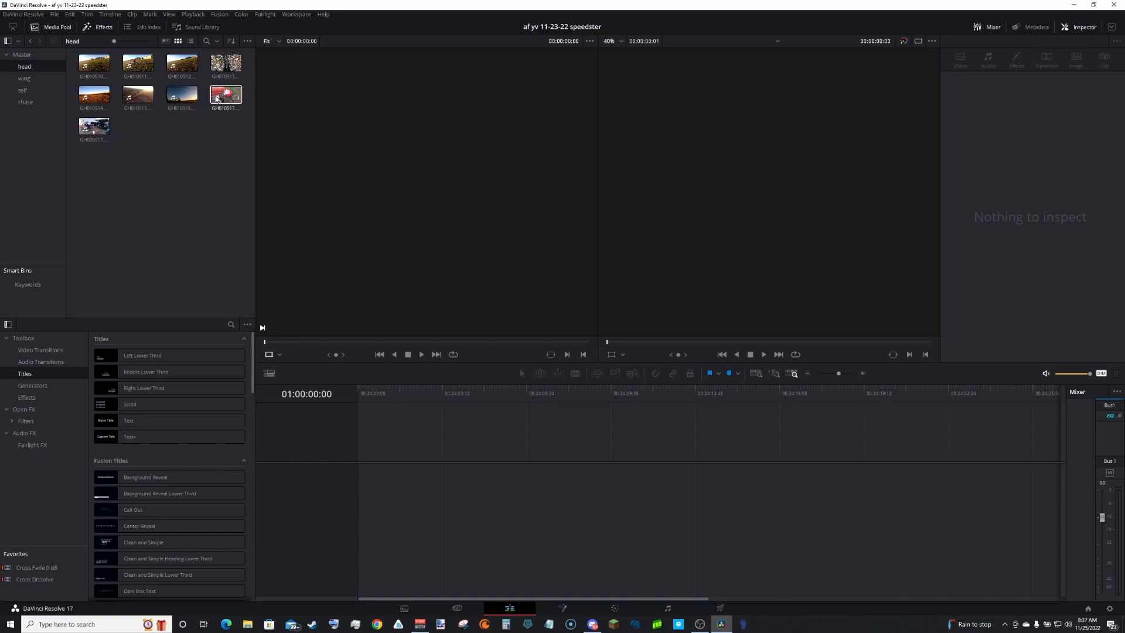
{"action": "left_click", "coordinate": [96, 134]}
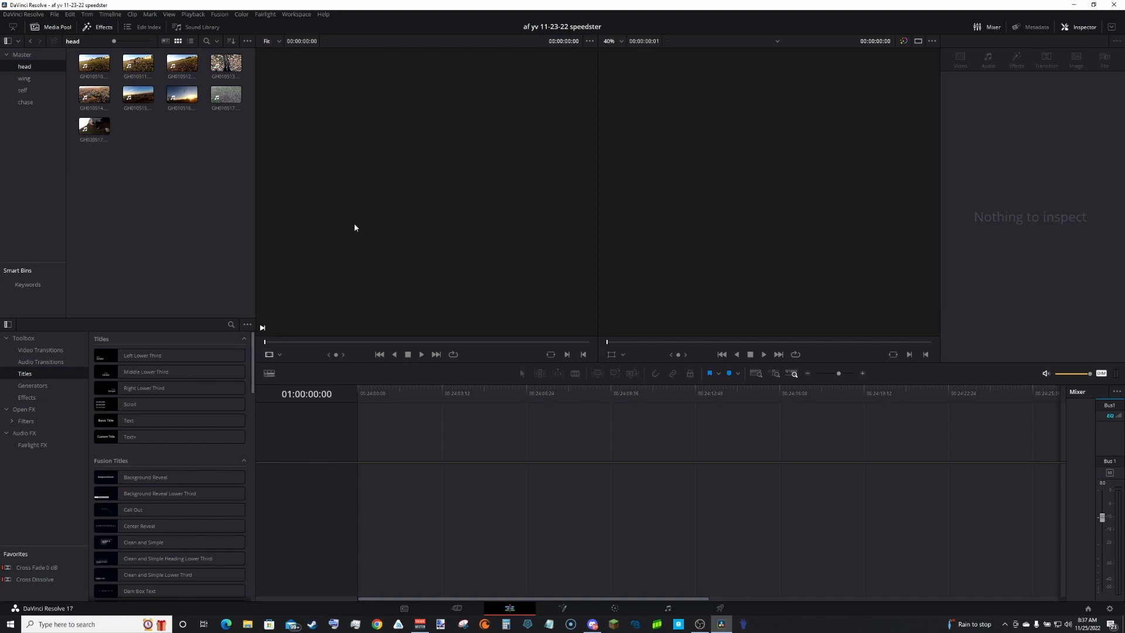
Step: Place the head clips GH010510.MP4, GH010511.MP4 and GH010512.MP4 one after another on a new timeline
{"action": "left_click_drag", "start_coordinate": [94, 64], "coordinate": [361, 499]}
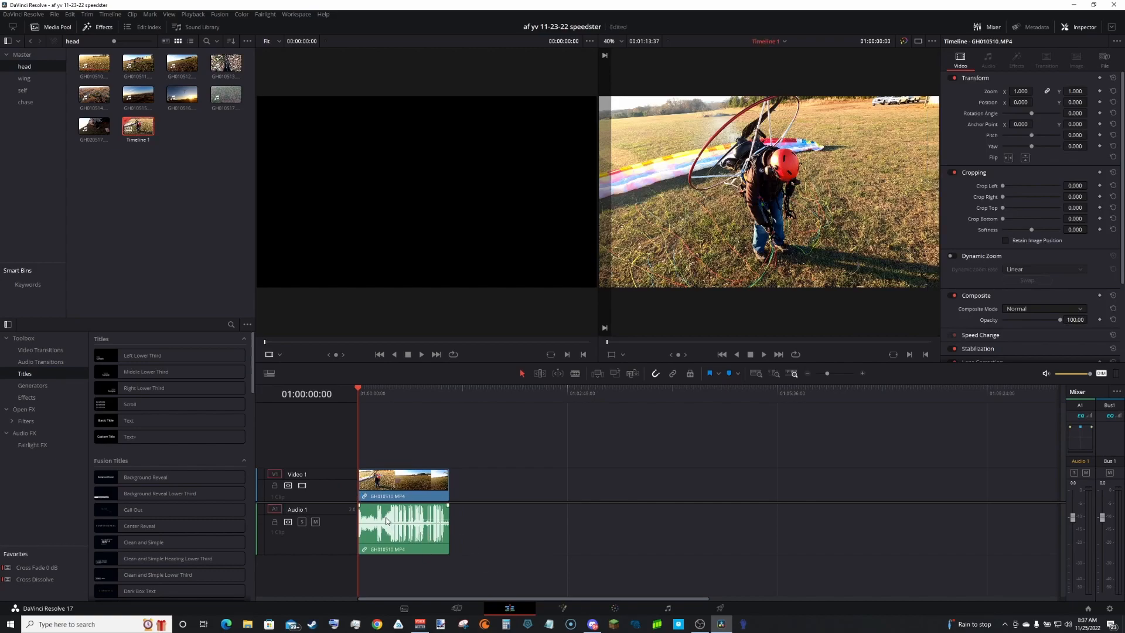
{"action": "left_click", "coordinate": [139, 63]}
{"action": "left_click_drag", "start_coordinate": [135, 62], "coordinate": [468, 483]}
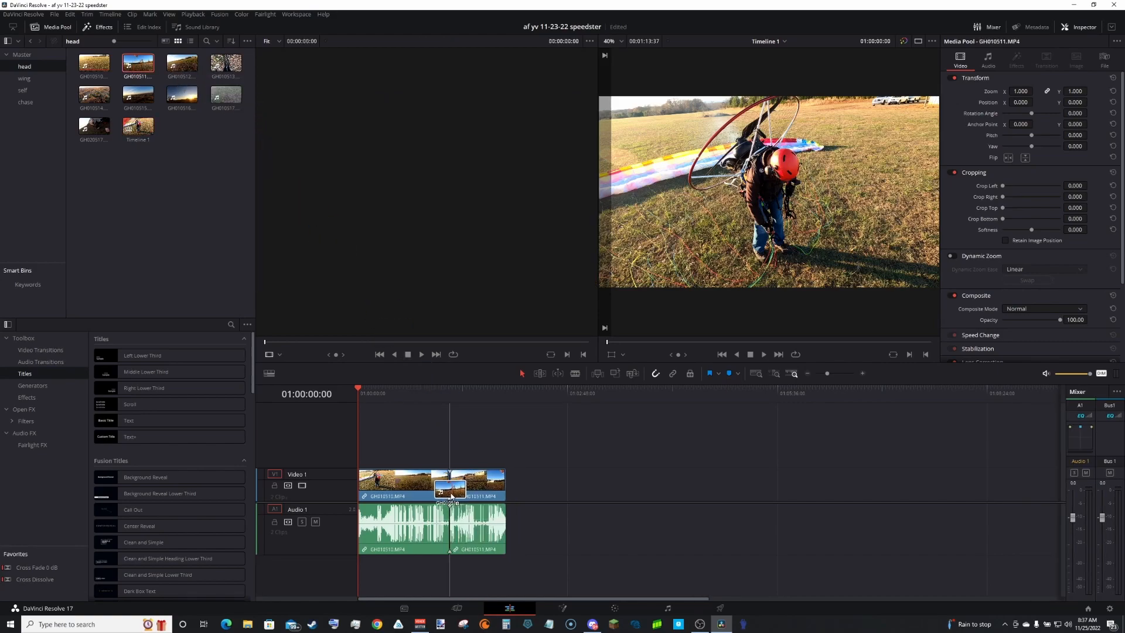
{"action": "left_click", "coordinate": [182, 62]}
{"action": "left_click_drag", "start_coordinate": [182, 62], "coordinate": [514, 485]}
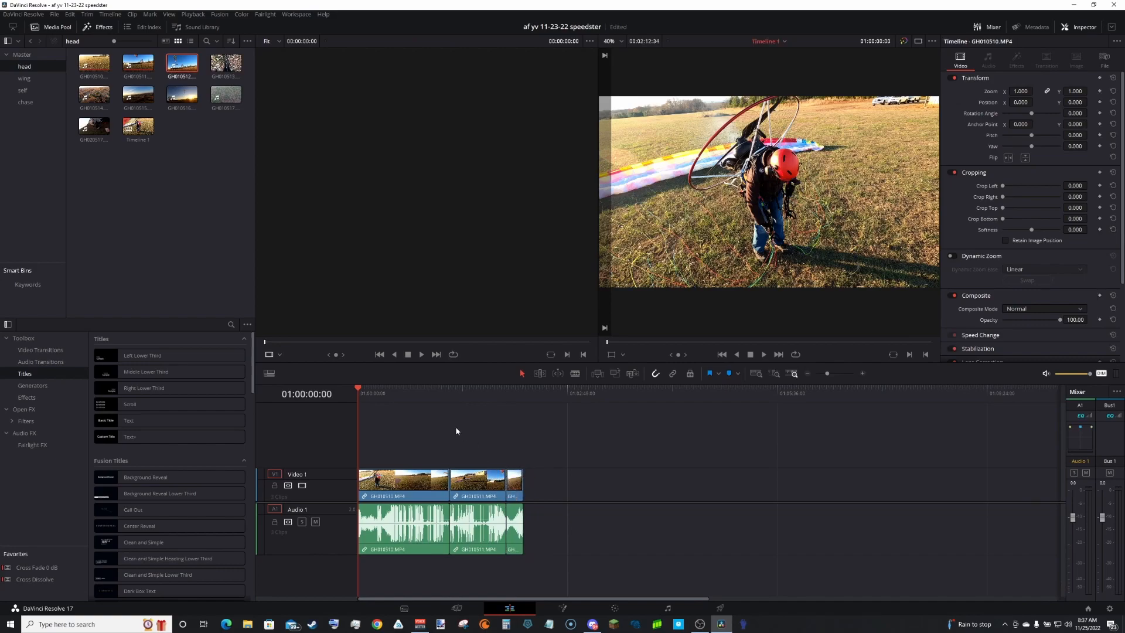
Step: Mute the Audio 1 track and scrub through the footage to the end of the timeline
{"action": "left_click_drag", "start_coordinate": [453, 392], "coordinate": [475, 395]}
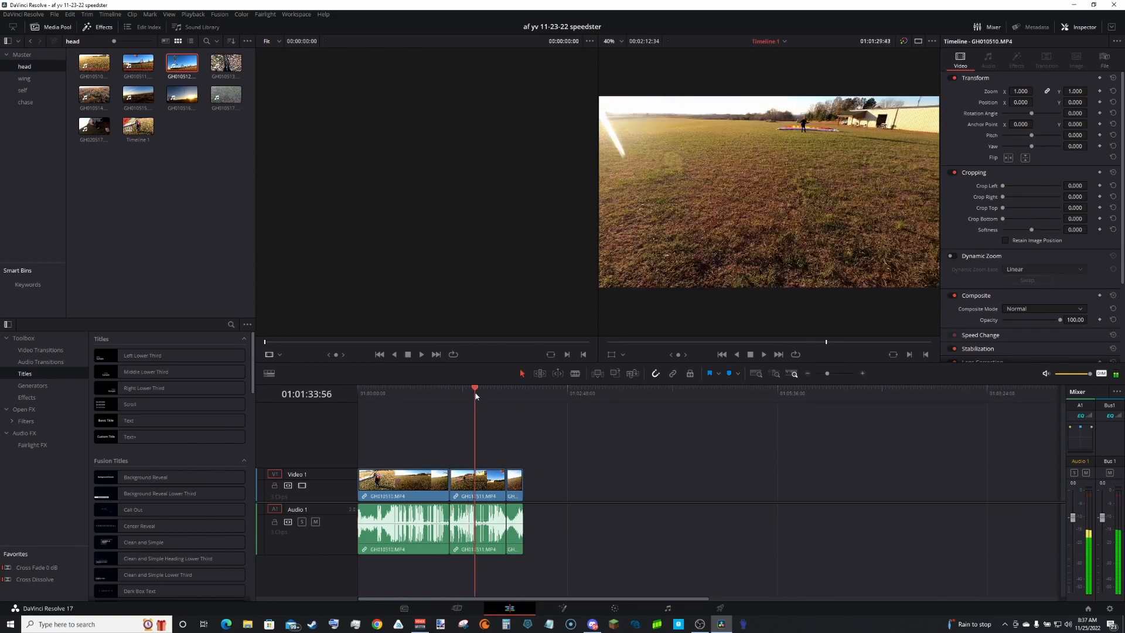
{"action": "left_click", "coordinate": [315, 521]}
{"action": "left_click_drag", "start_coordinate": [476, 394], "coordinate": [523, 387]}
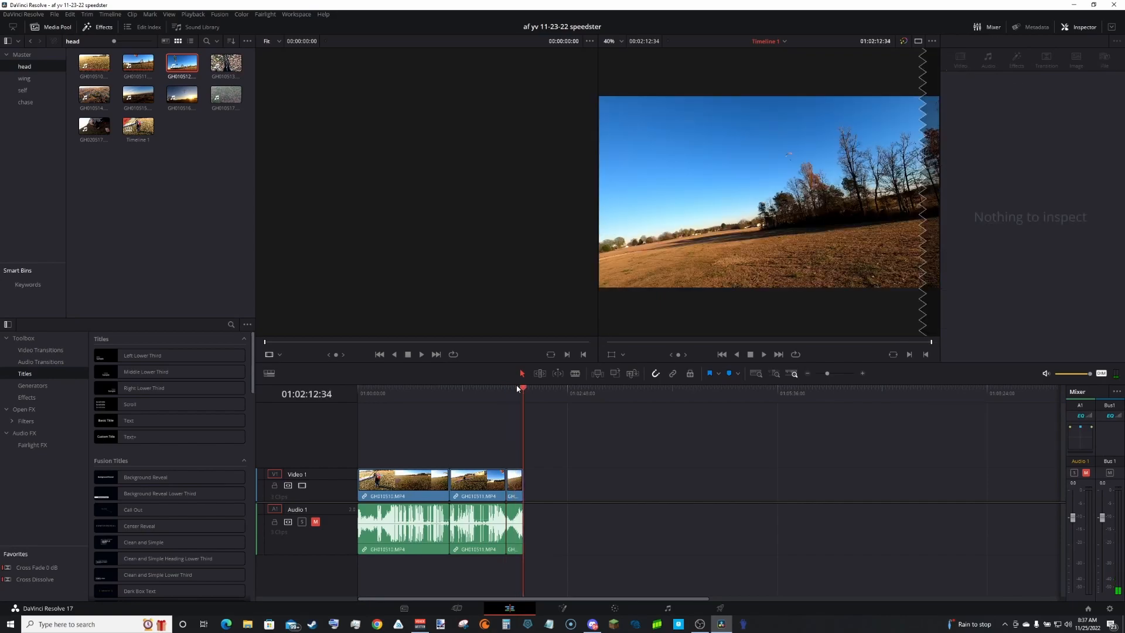
Step: Append the wing bin's clip GH010376.MP4 directly after the last clip on the timeline
{"action": "double_click", "coordinate": [223, 59]}
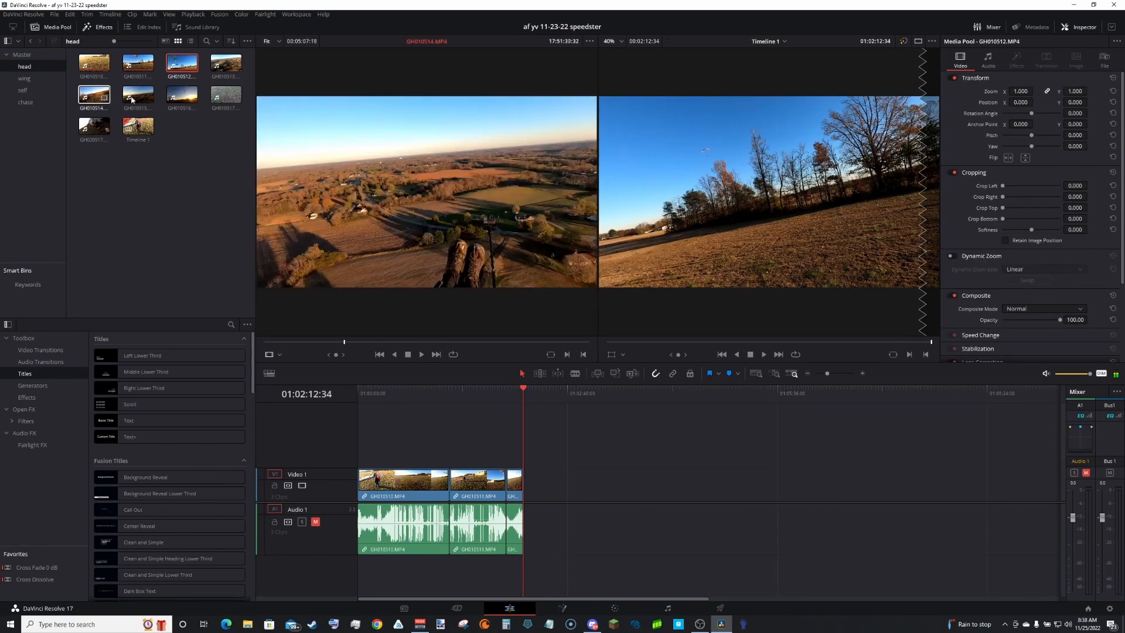
{"action": "left_click", "coordinate": [181, 96]}
{"action": "left_click", "coordinate": [214, 94]}
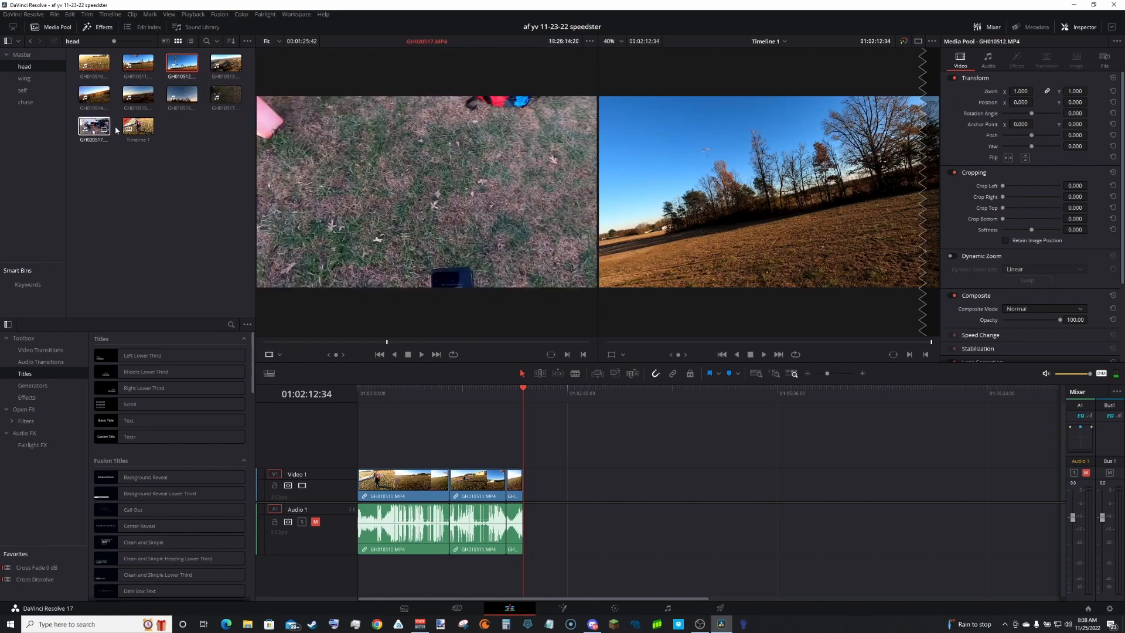
{"action": "left_click", "coordinate": [31, 91]}
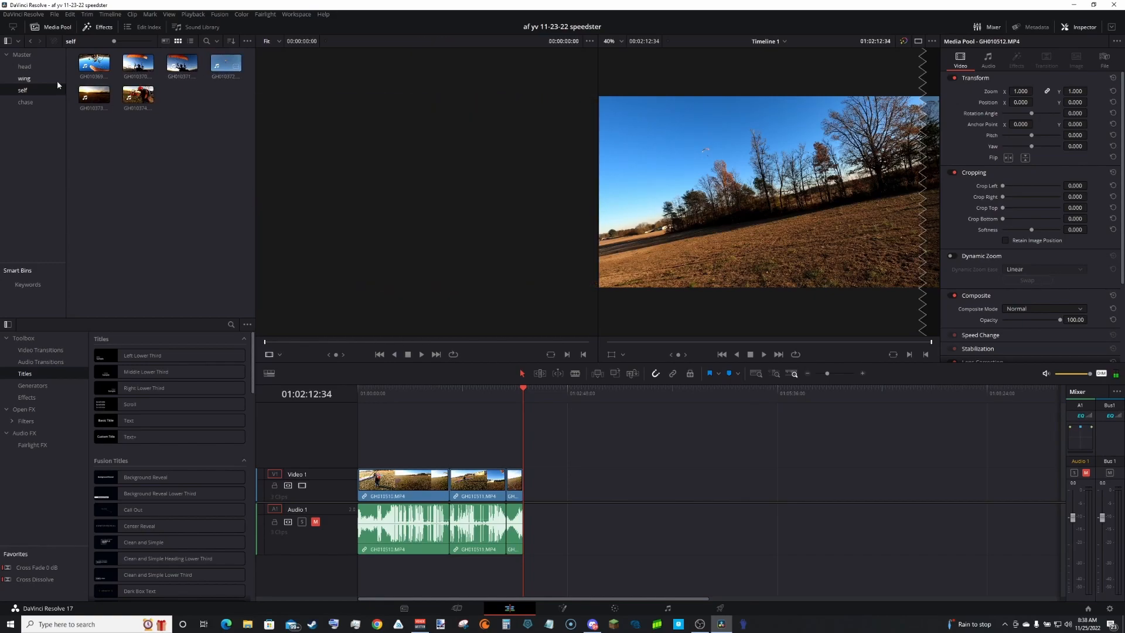
{"action": "left_click", "coordinate": [24, 78]}
{"action": "left_click_drag", "start_coordinate": [94, 63], "coordinate": [540, 504]}
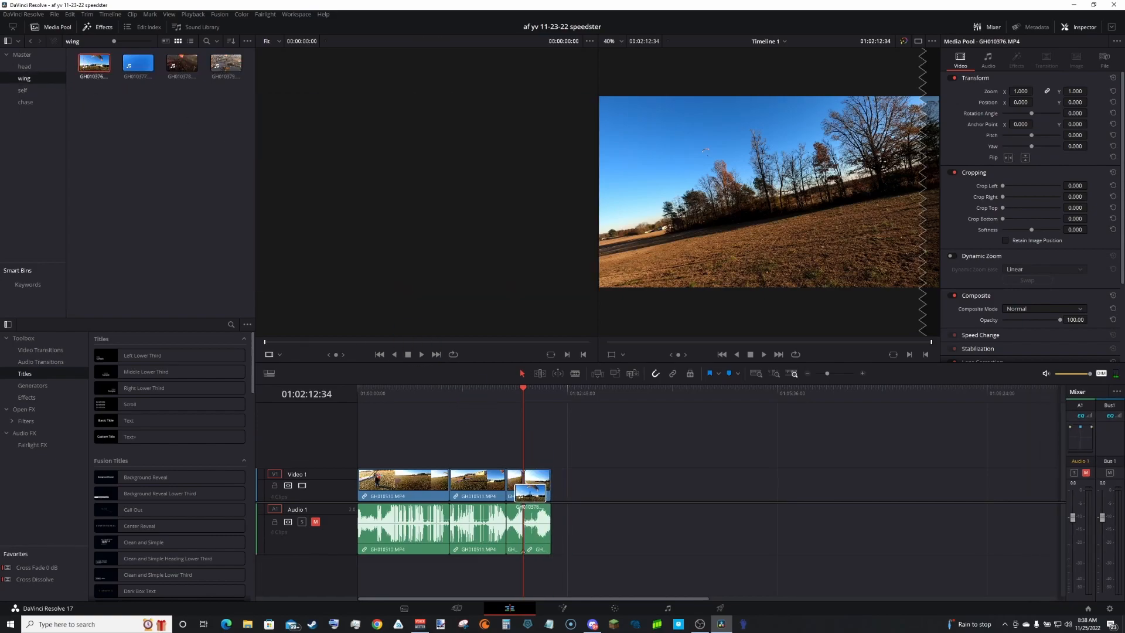
Step: Delete the first clip, GH010510.MP4, from the timeline without leaving a gap and review the remaining clips
{"action": "left_click_drag", "start_coordinate": [378, 394], "coordinate": [476, 410]}
{"action": "left_click_drag", "start_coordinate": [406, 431], "coordinate": [388, 578]}
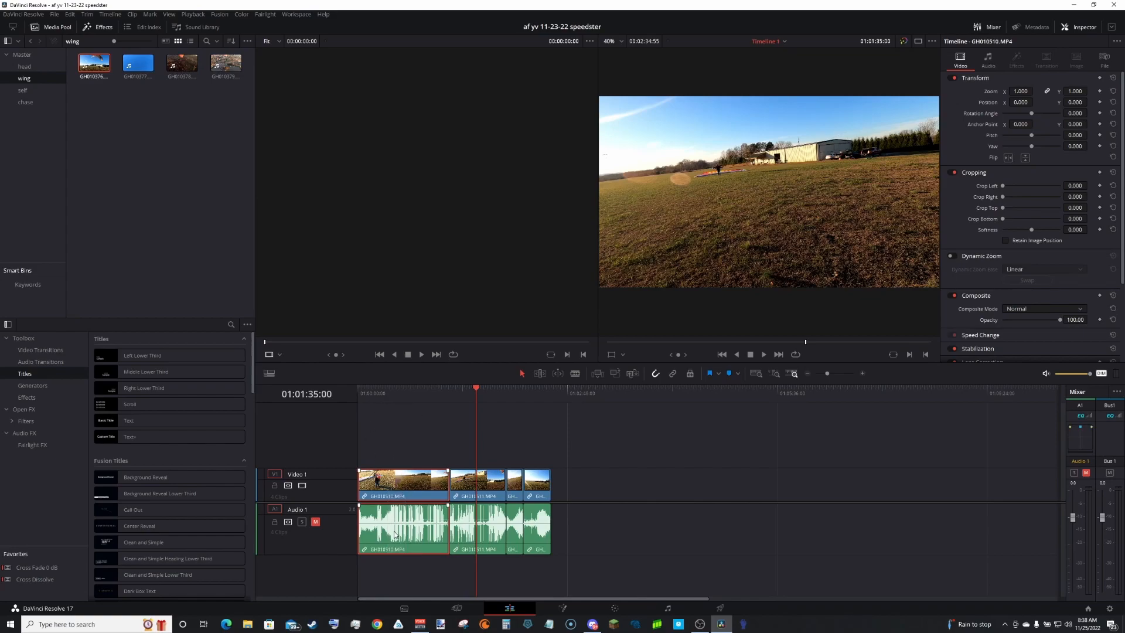
{"action": "key", "text": "Delete"}
{"action": "left_click_drag", "start_coordinate": [380, 391], "coordinate": [420, 407]}
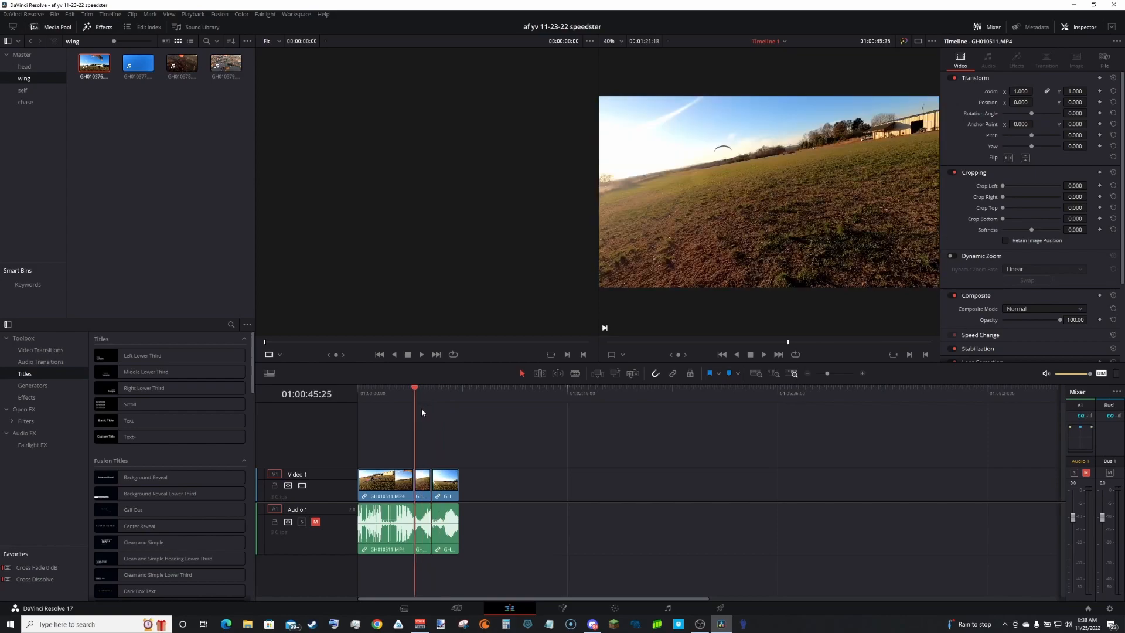
{"action": "key", "text": "space"}
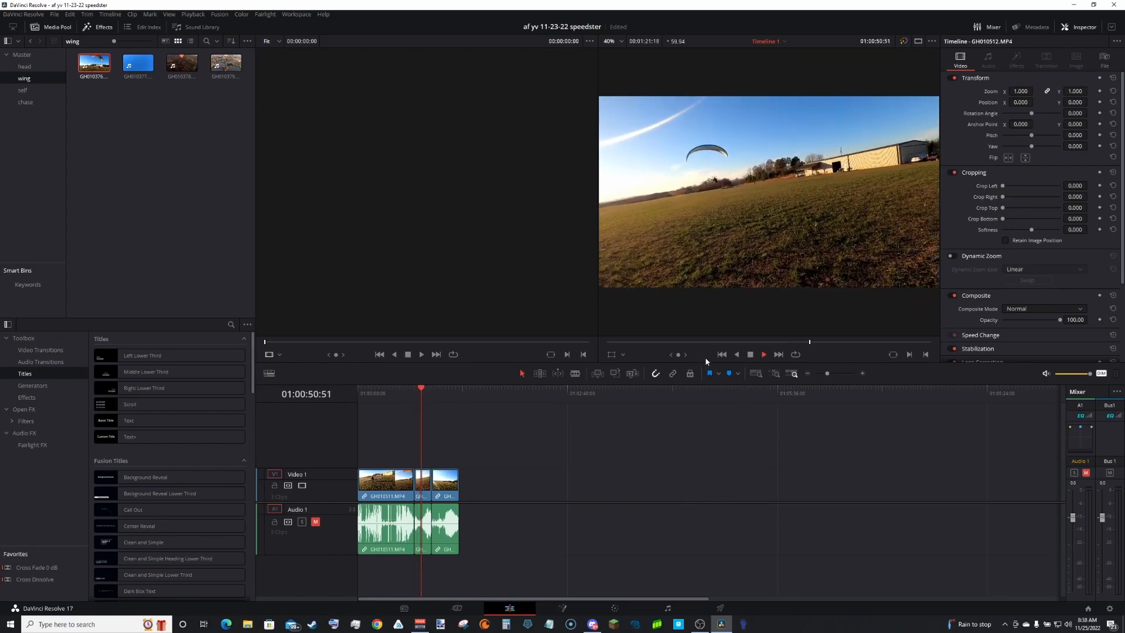
{"action": "left_click", "coordinate": [446, 390]}
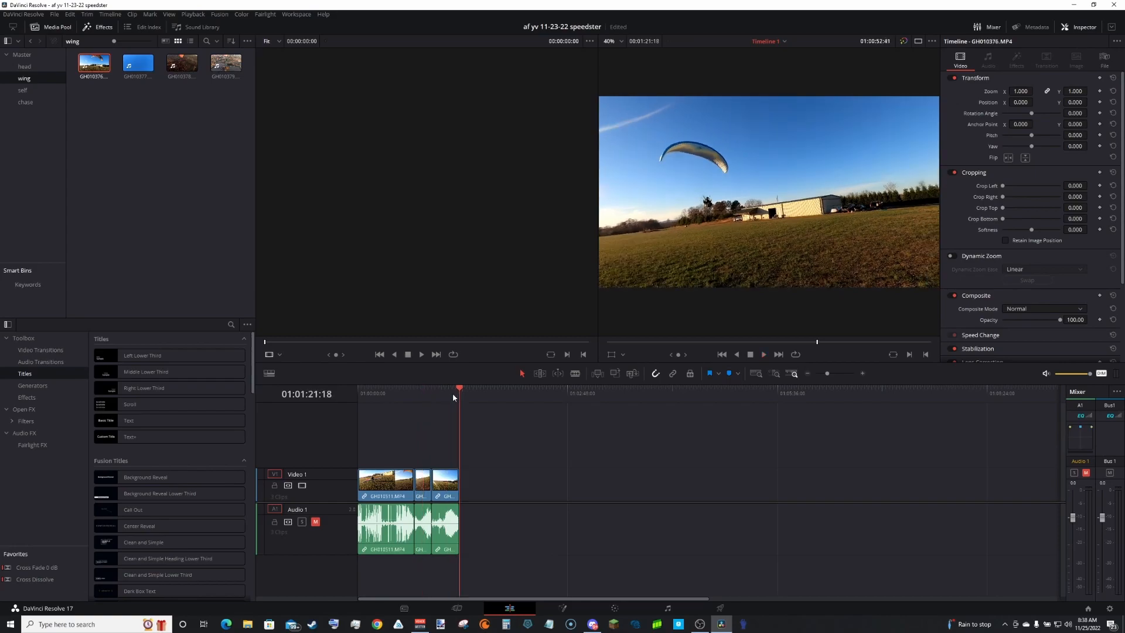
Step: Place the head bin's clip GH010513.MP4 on the timeline at 01:01:35:21, leaving a gap after the existing clips
{"action": "left_click_drag", "start_coordinate": [445, 393], "coordinate": [478, 395]}
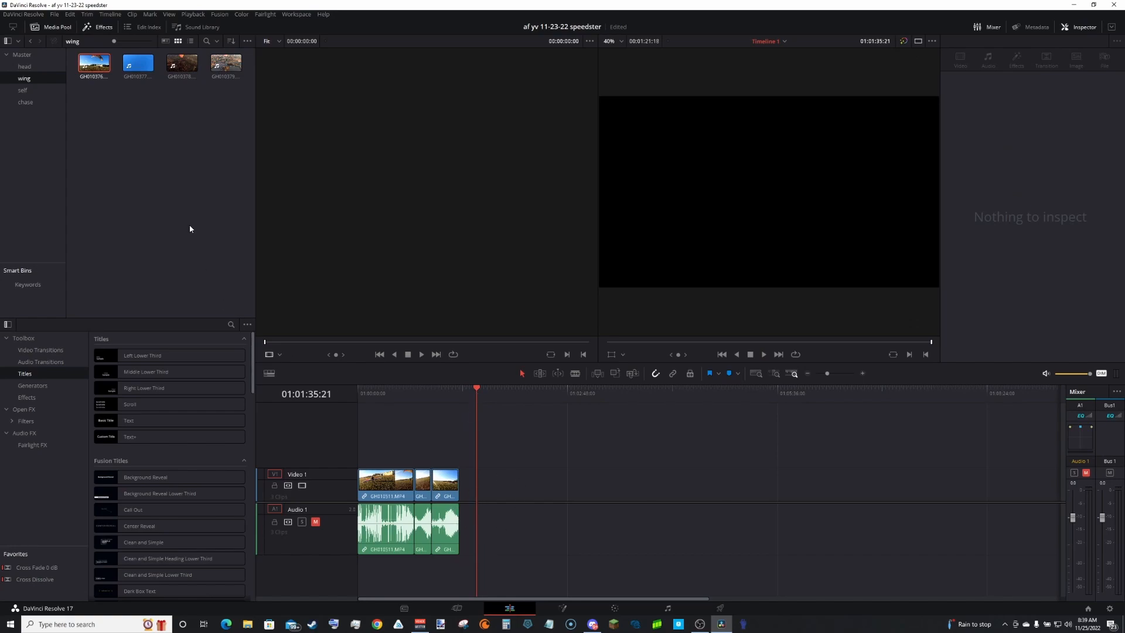
{"action": "left_click", "coordinate": [60, 66]}
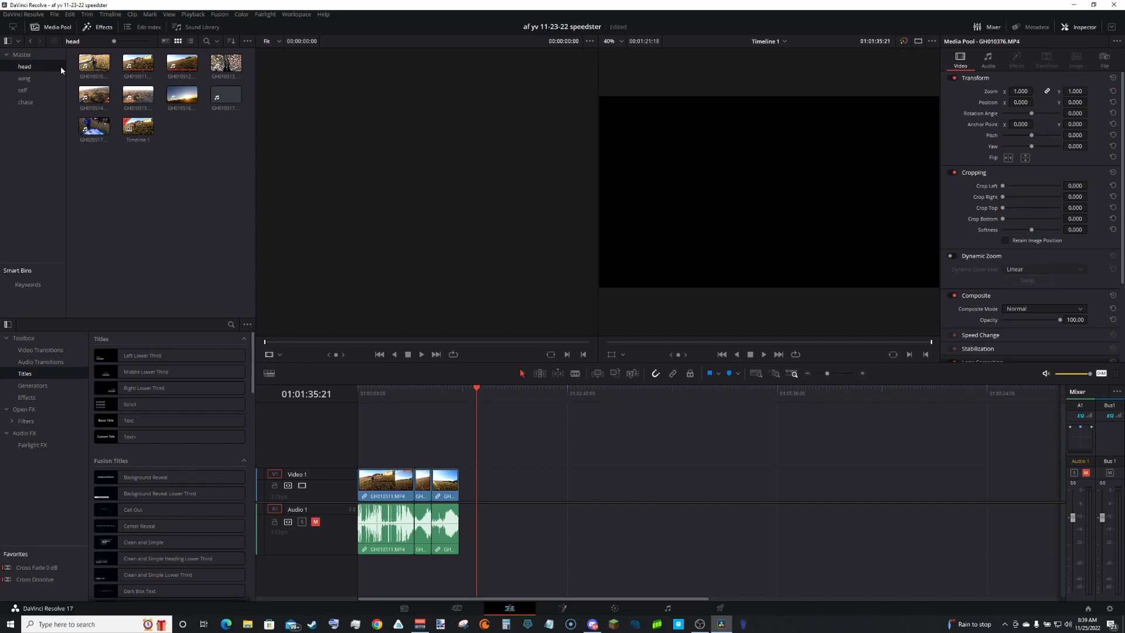
{"action": "left_click", "coordinate": [92, 62]}
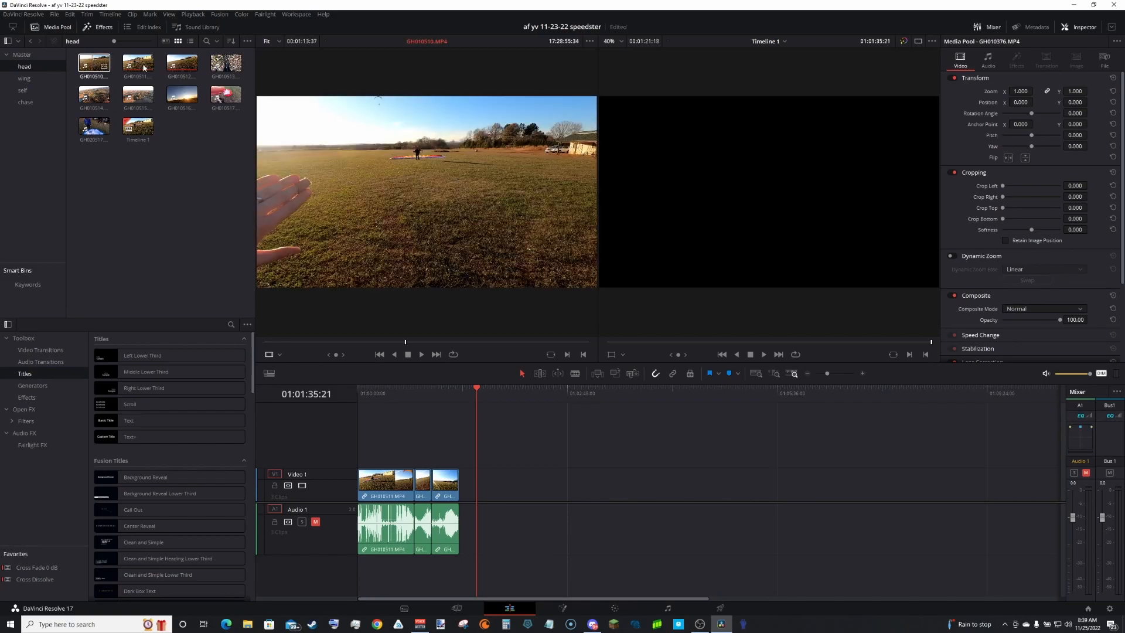
{"action": "left_click", "coordinate": [216, 66]}
{"action": "left_click_drag", "start_coordinate": [228, 73], "coordinate": [481, 493]}
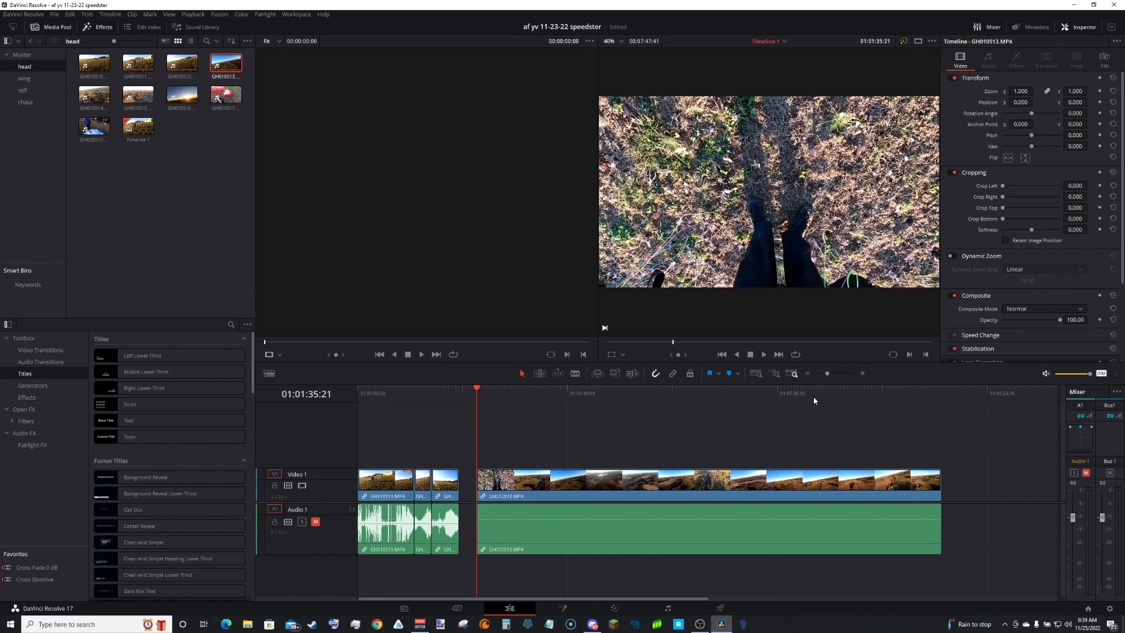
Step: Append the head bin's GH010514.MP4 and GH010515.MP4 directly after GH010513.MP4 on the timeline
{"action": "left_click_drag", "start_coordinate": [824, 372], "coordinate": [824, 374]}
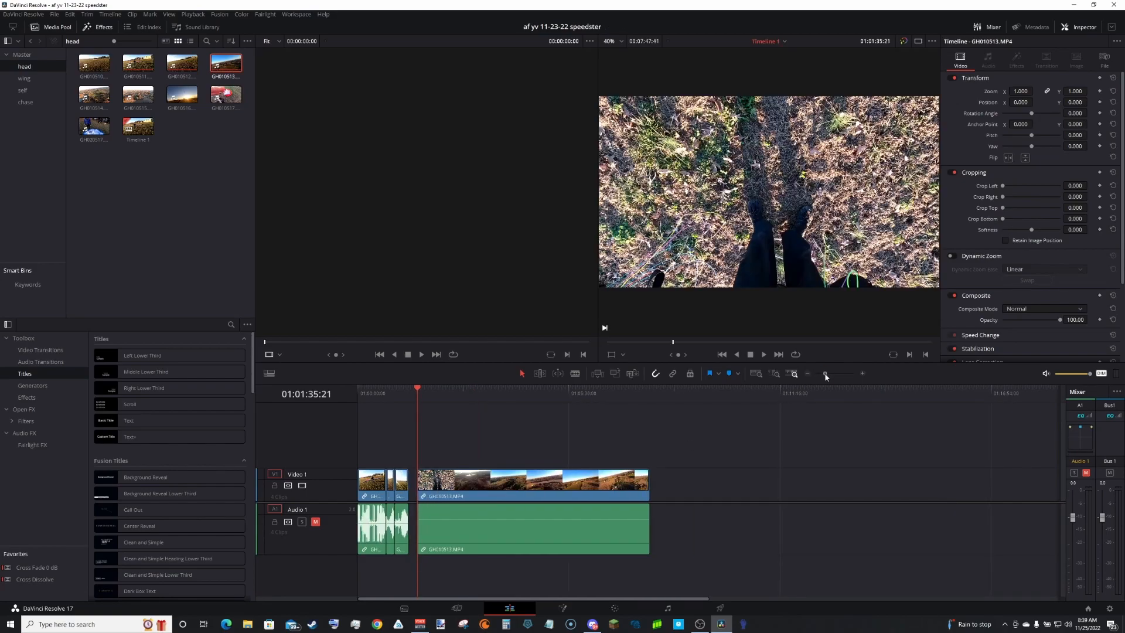
{"action": "left_click", "coordinate": [94, 95]}
{"action": "left_click_drag", "start_coordinate": [94, 96], "coordinate": [648, 489]}
{"action": "left_click_drag", "start_coordinate": [459, 163], "coordinate": [843, 489]}
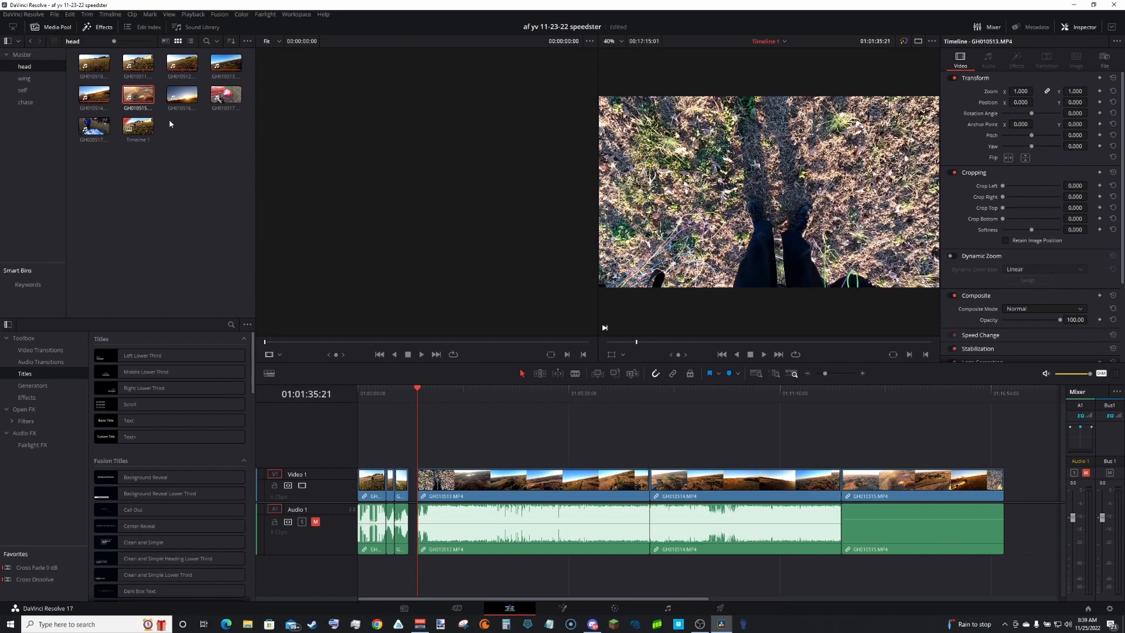
Step: Try the head bin's GH010516.MP4 at the end of the timeline, preview its start and delete it
{"action": "left_click_drag", "start_coordinate": [176, 97], "coordinate": [1005, 485]}
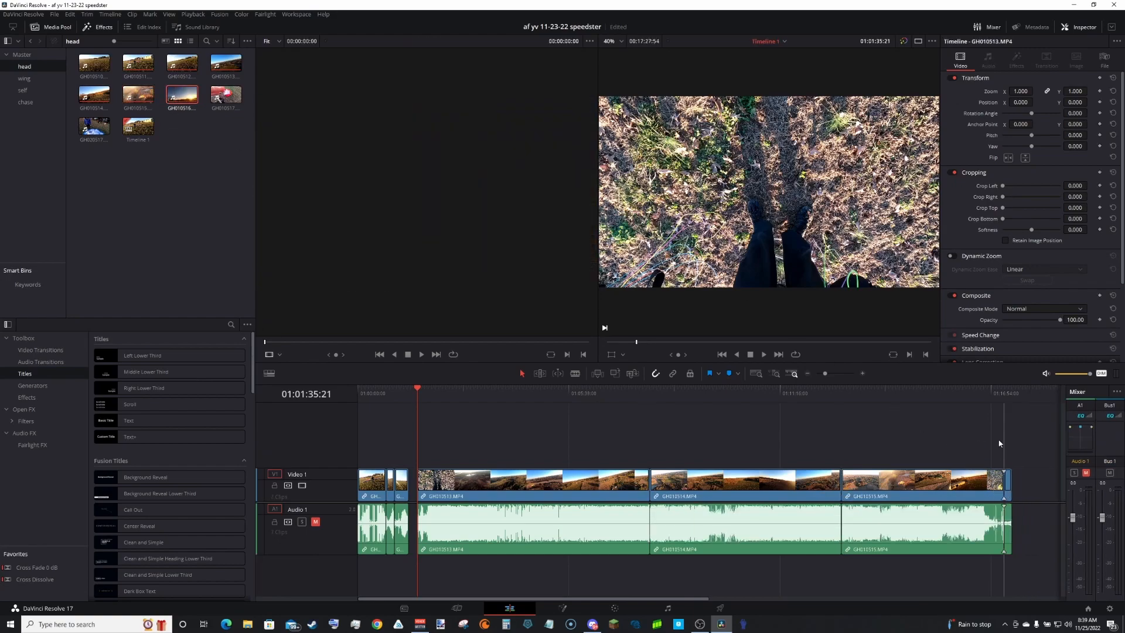
{"action": "left_click", "coordinate": [1002, 395]}
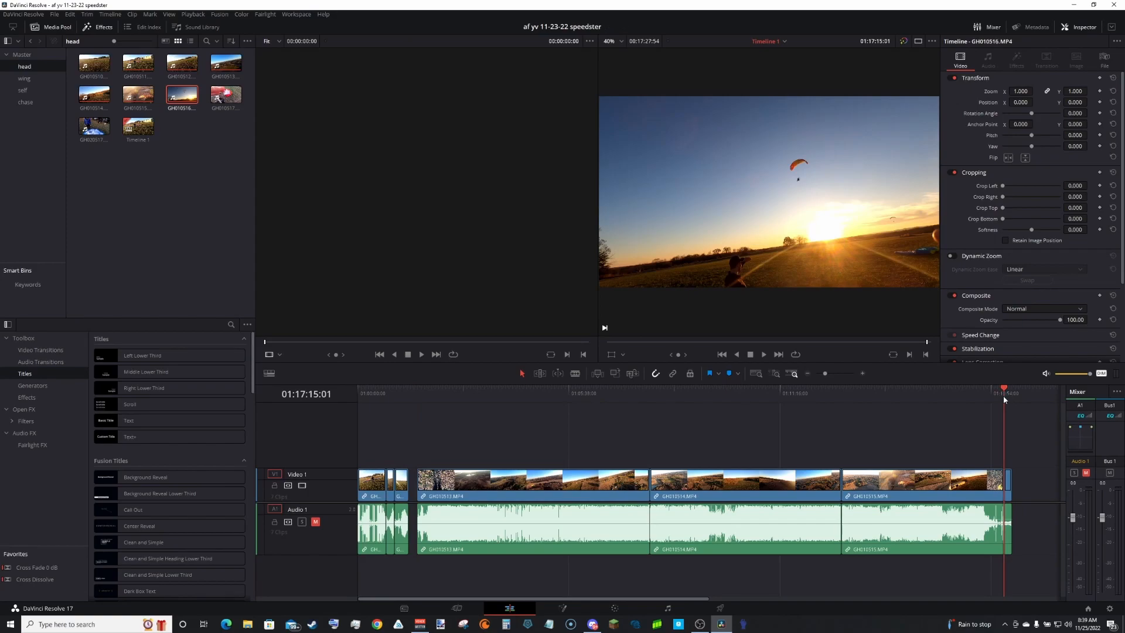
{"action": "left_click_drag", "start_coordinate": [1022, 453], "coordinate": [1011, 560]}
{"action": "key", "text": "Delete"}
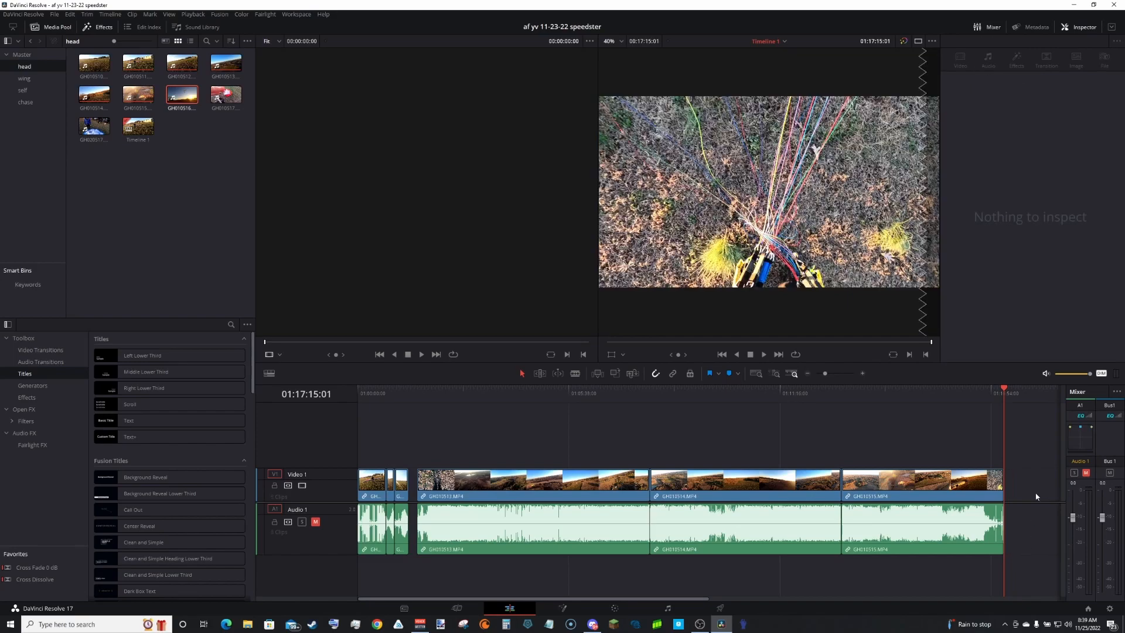
Step: Enlarge the timeline area and stack the wing bin's GH010377.MP4, GH010378.MP4 and GH010379.MP4 on Video 2, aligned above the three long head clips
{"action": "left_click_drag", "start_coordinate": [975, 392], "coordinate": [1040, 482]}
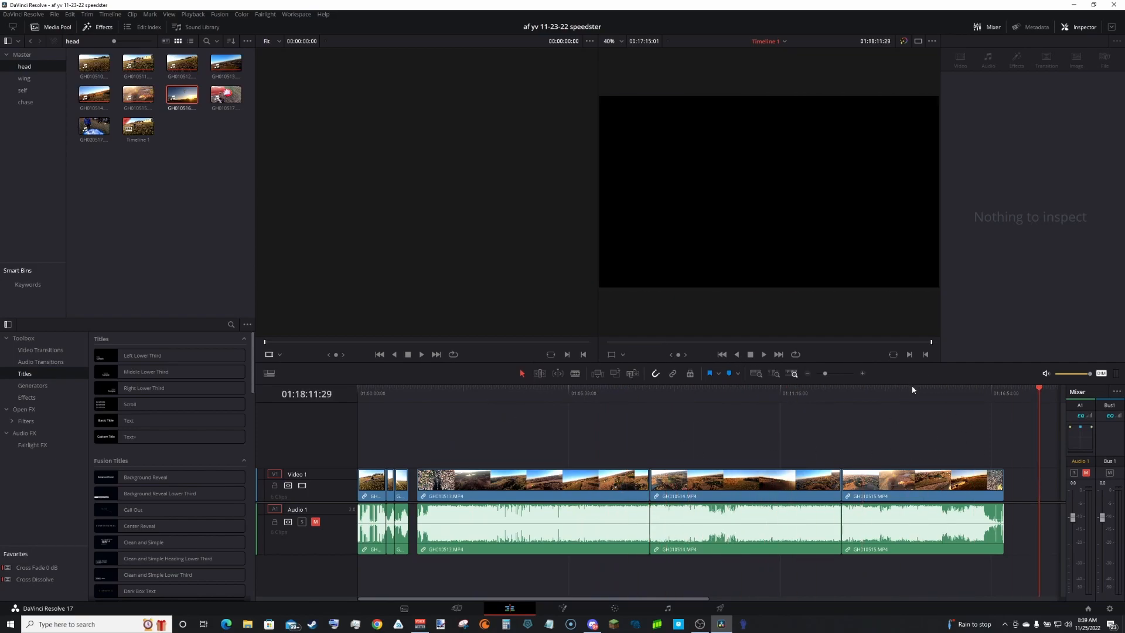
{"action": "left_click_drag", "start_coordinate": [911, 365], "coordinate": [900, 221]}
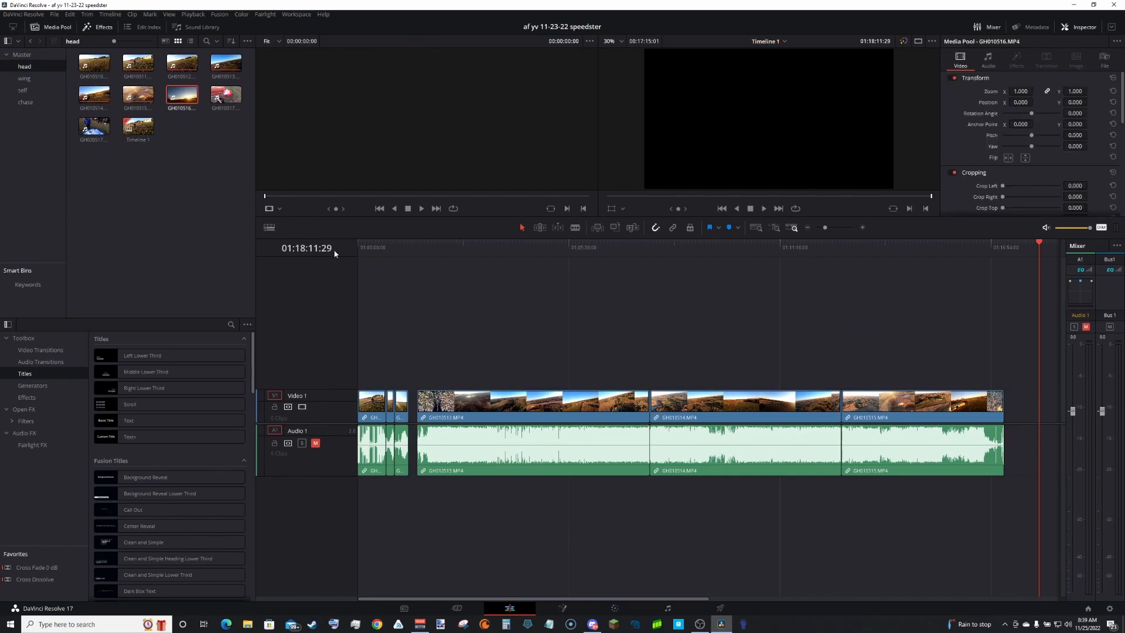
{"action": "left_click", "coordinate": [25, 79]}
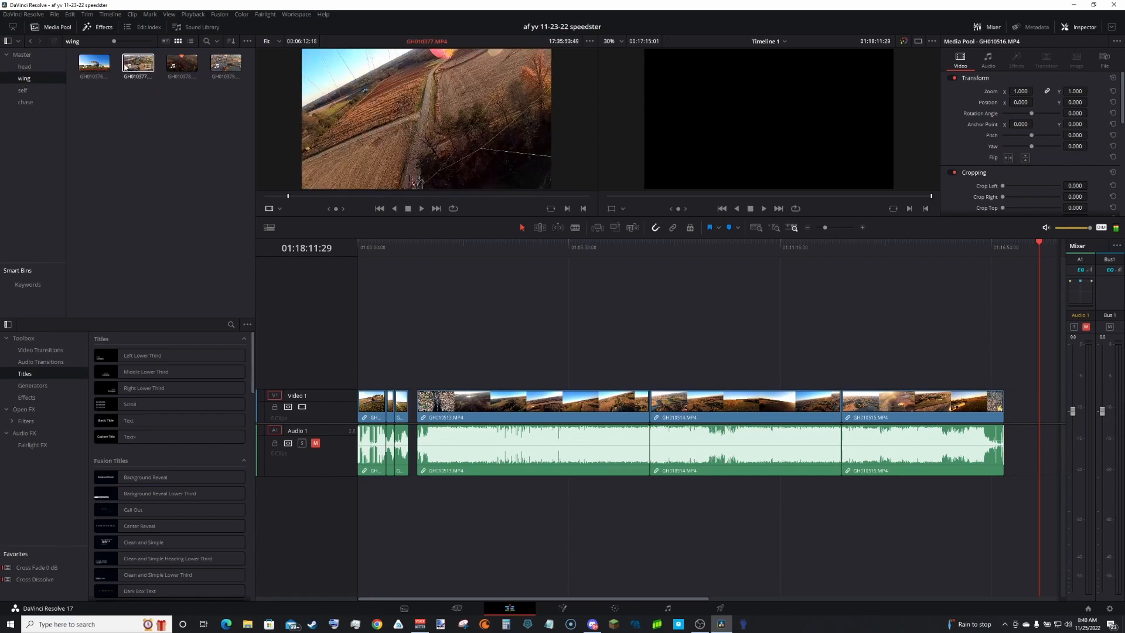
{"action": "left_click_drag", "start_coordinate": [315, 250], "coordinate": [417, 383]}
{"action": "left_click", "coordinate": [145, 75]}
{"action": "left_click_drag", "start_coordinate": [181, 62], "coordinate": [650, 376]}
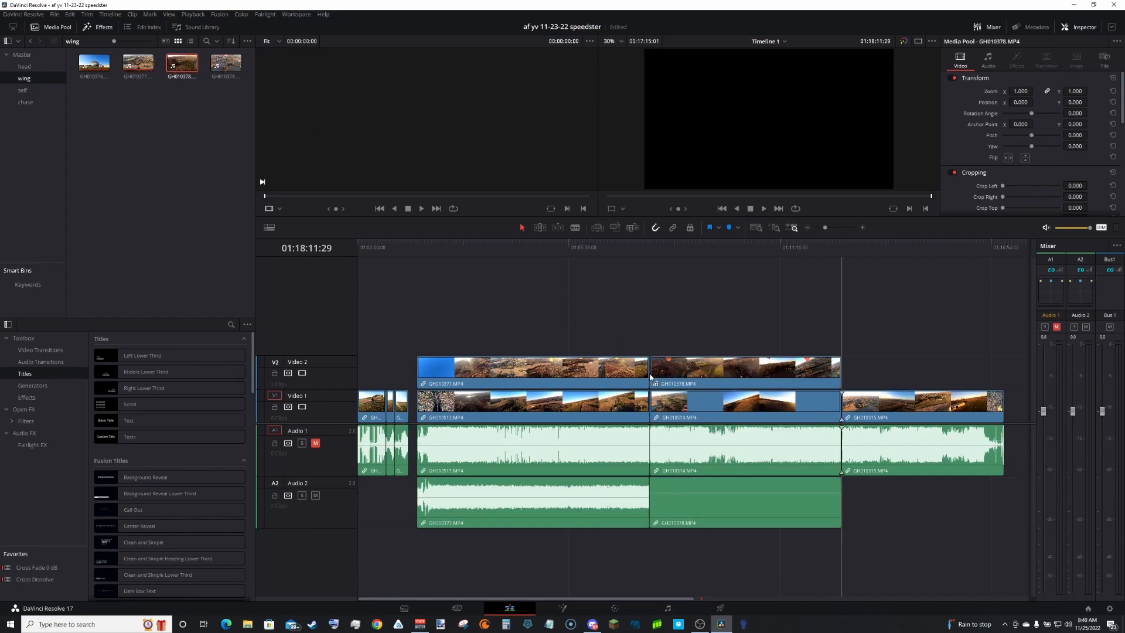
{"action": "left_click_drag", "start_coordinate": [226, 63], "coordinate": [855, 372]}
Step: Delete the wing clips' audio from Audio 2, keeping their video
{"action": "left_click", "coordinate": [937, 556]}
{"action": "left_click_drag", "start_coordinate": [667, 549], "coordinate": [487, 497]}
{"action": "key", "text": "Delete"}
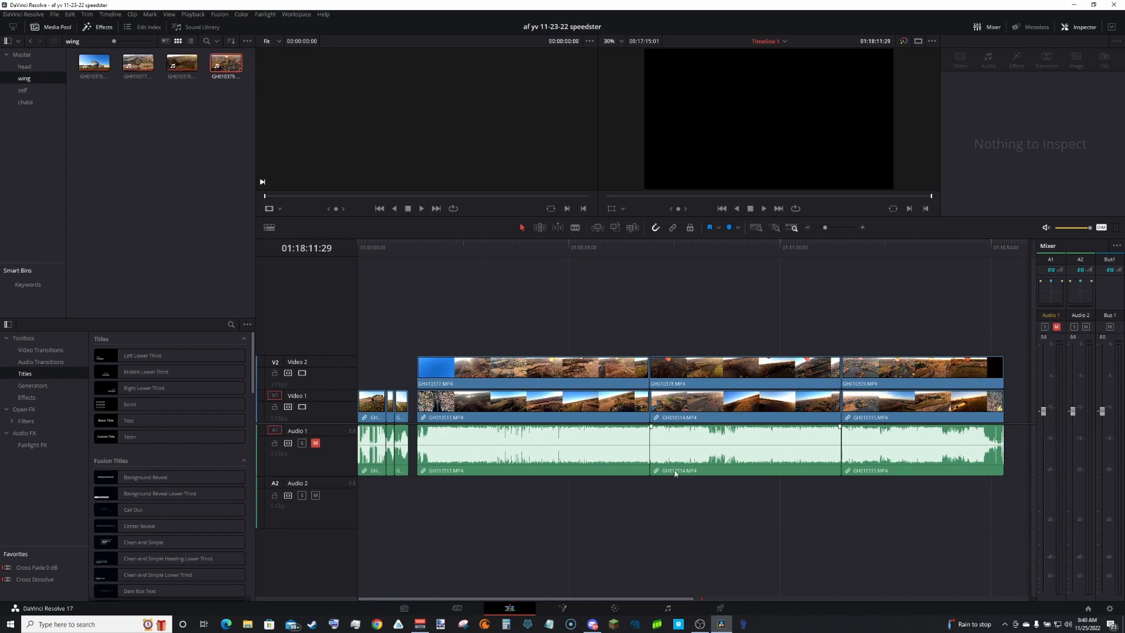
{"action": "left_click_drag", "start_coordinate": [533, 492], "coordinate": [939, 450]}
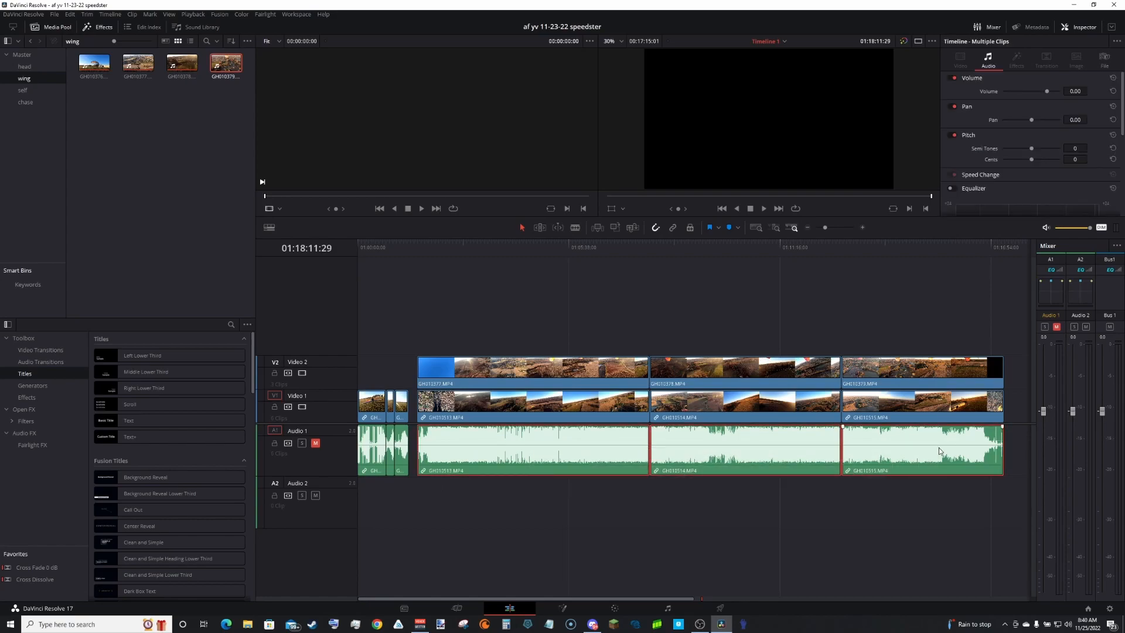
Step: Stack the self bin's GH010369.MP4, GH010370.MP4 and GH010371.MP4 on Video 3, aligned above the wing clips
{"action": "left_click", "coordinate": [41, 77]}
{"action": "left_click", "coordinate": [23, 90]}
{"action": "left_click", "coordinate": [140, 70]}
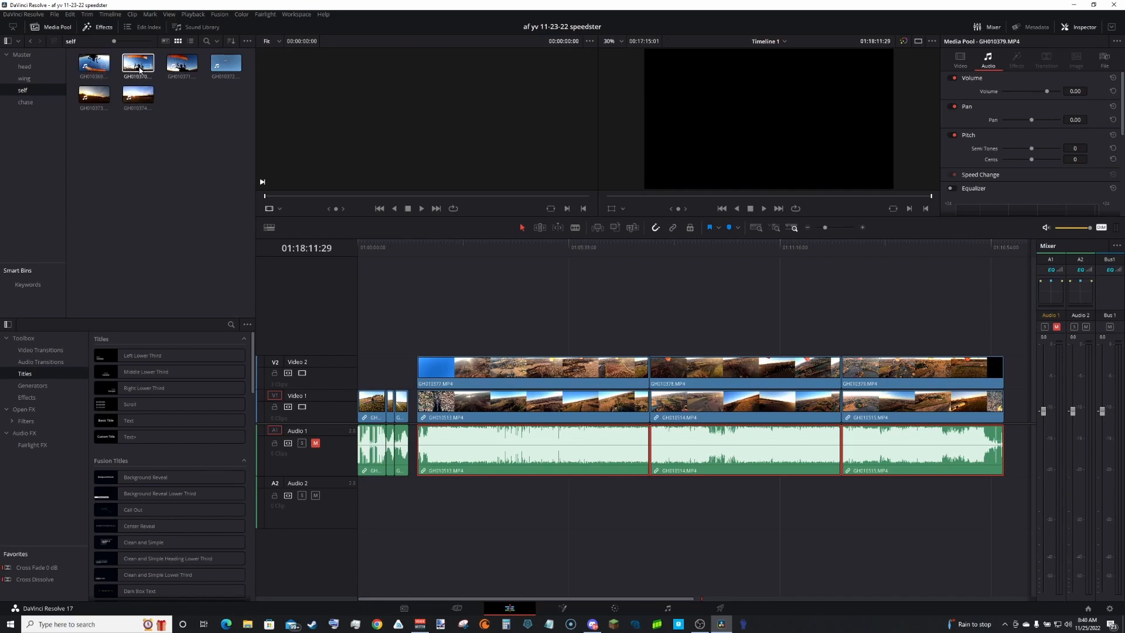
{"action": "left_click", "coordinate": [108, 66]}
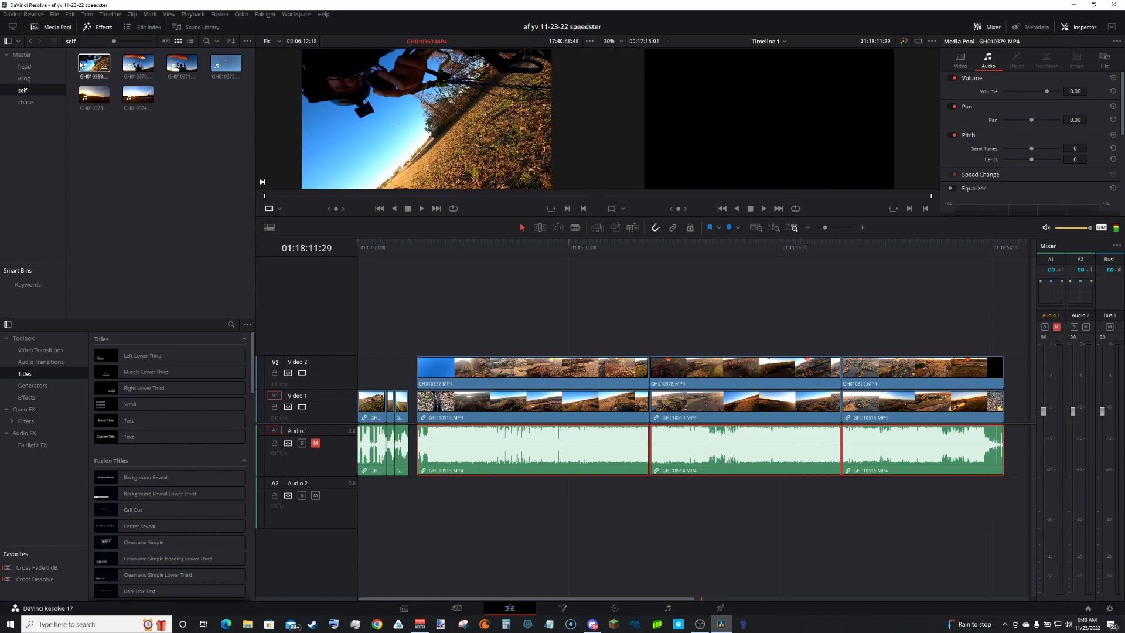
{"action": "left_click_drag", "start_coordinate": [80, 64], "coordinate": [417, 347]}
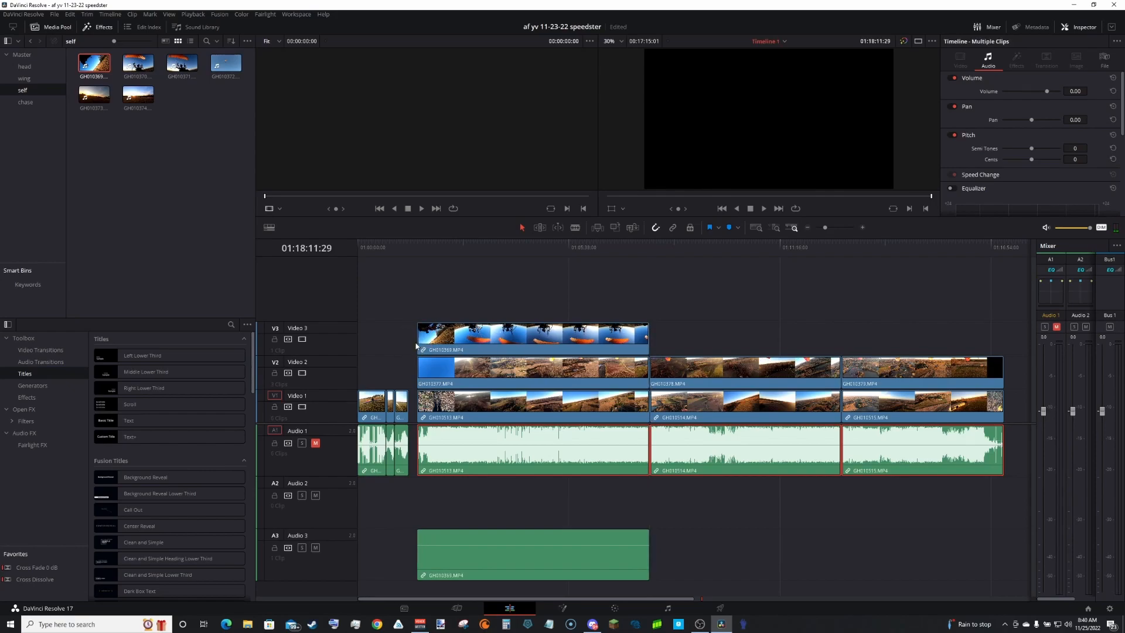
{"action": "left_click_drag", "start_coordinate": [139, 63], "coordinate": [678, 339]}
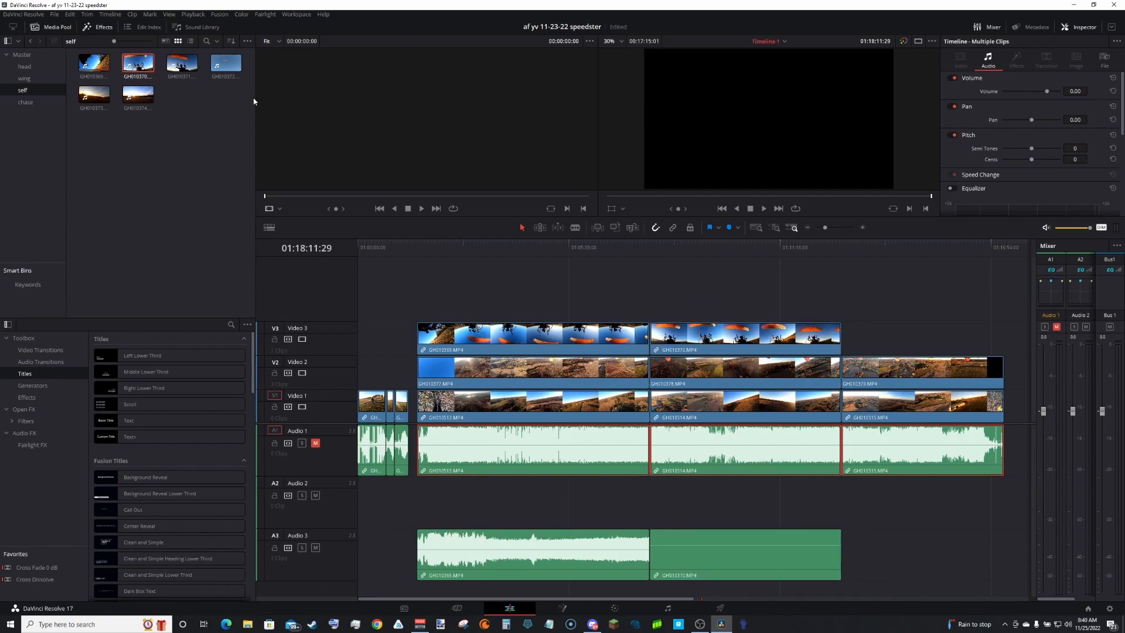
{"action": "left_click_drag", "start_coordinate": [189, 66], "coordinate": [844, 339]}
Step: Delete the three self clips' audio from Audio 3, keeping their video
{"action": "left_click", "coordinate": [913, 551]}
{"action": "left_click", "coordinate": [809, 557], "text": "ctrl"}
{"action": "left_click", "coordinate": [603, 566], "text": "ctrl"}
{"action": "key", "text": "Delete"}
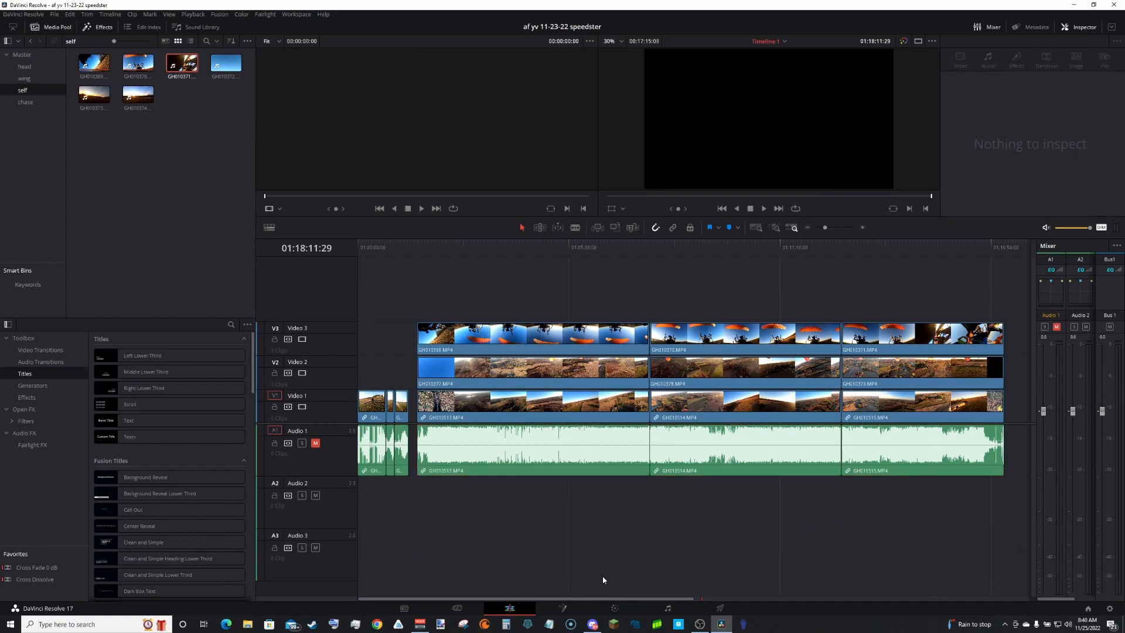
Step: Set the rotation angle of the upside-down GH010369.MP4 on Video 3 to 180 and check the orientation of the self clips after it
{"action": "left_click", "coordinate": [522, 342]}
{"action": "left_click", "coordinate": [549, 242]}
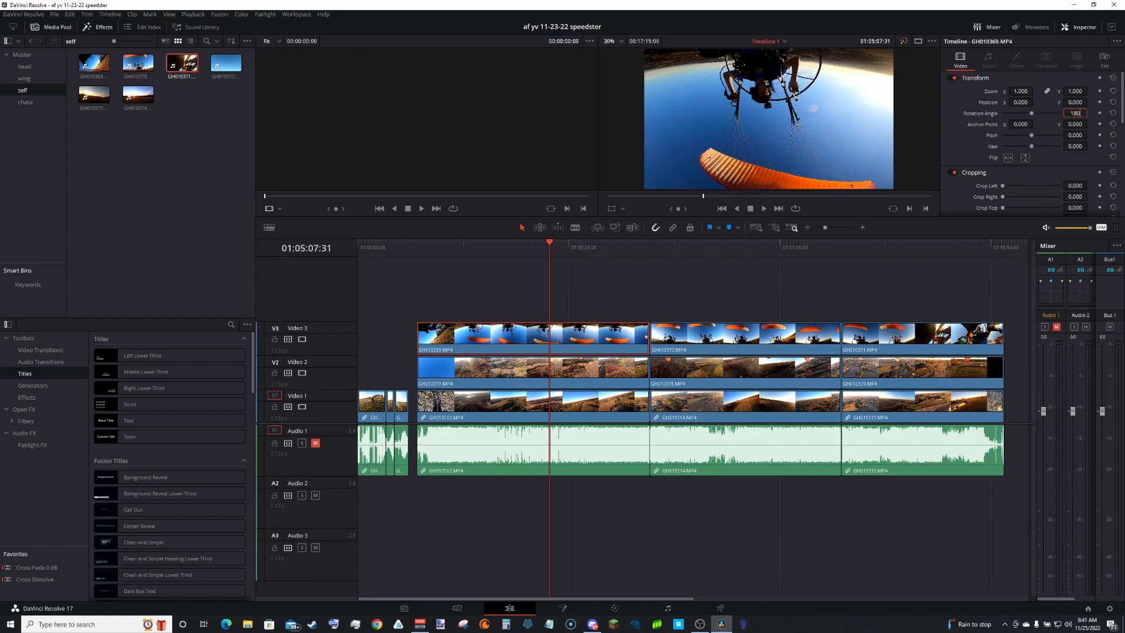
{"action": "key", "text": "Return"}
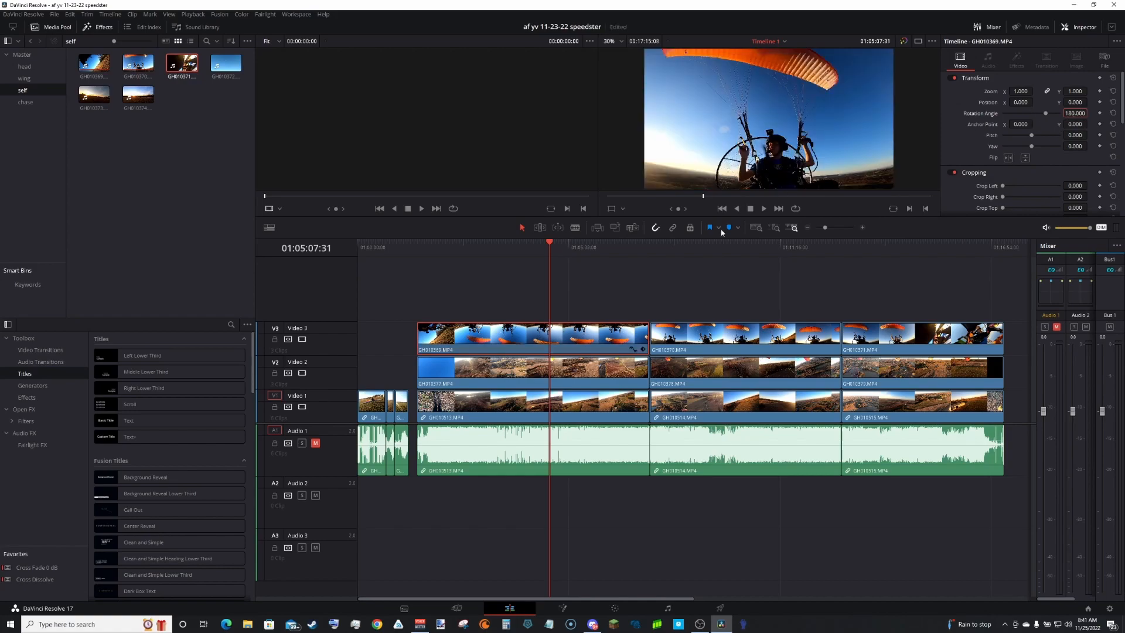
{"action": "left_click", "coordinate": [695, 251]}
{"action": "left_click", "coordinate": [888, 249]}
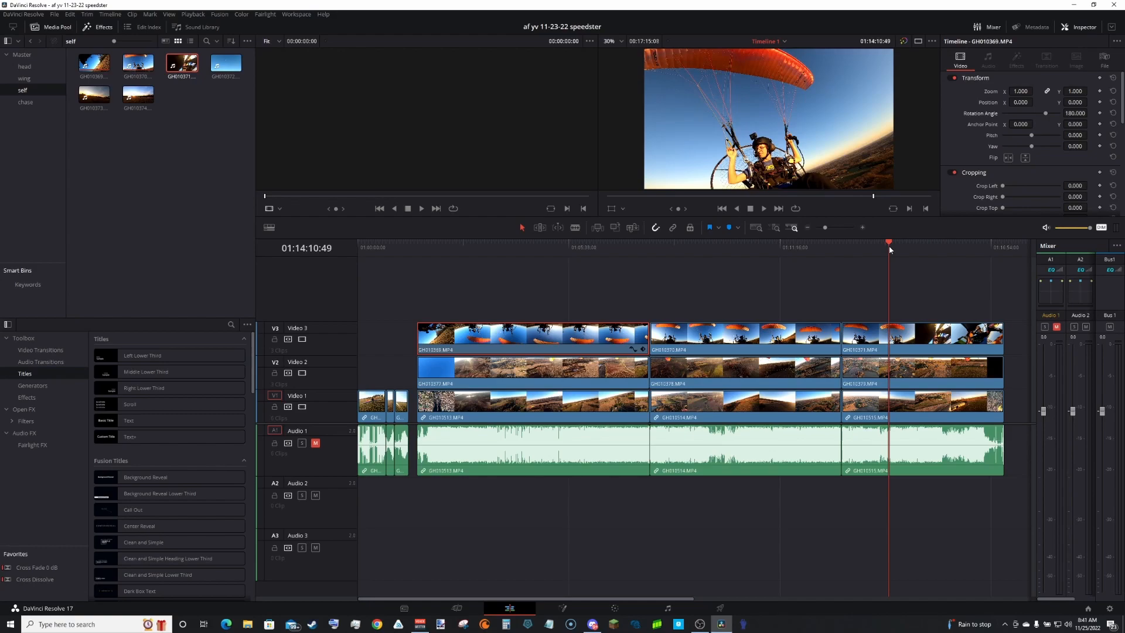
Step: Stack the chase bin's GH010357.MP4, GH010358.MP4 and GH010359.MP4 on Video 4, aligned above the self clips
{"action": "left_click", "coordinate": [26, 104]}
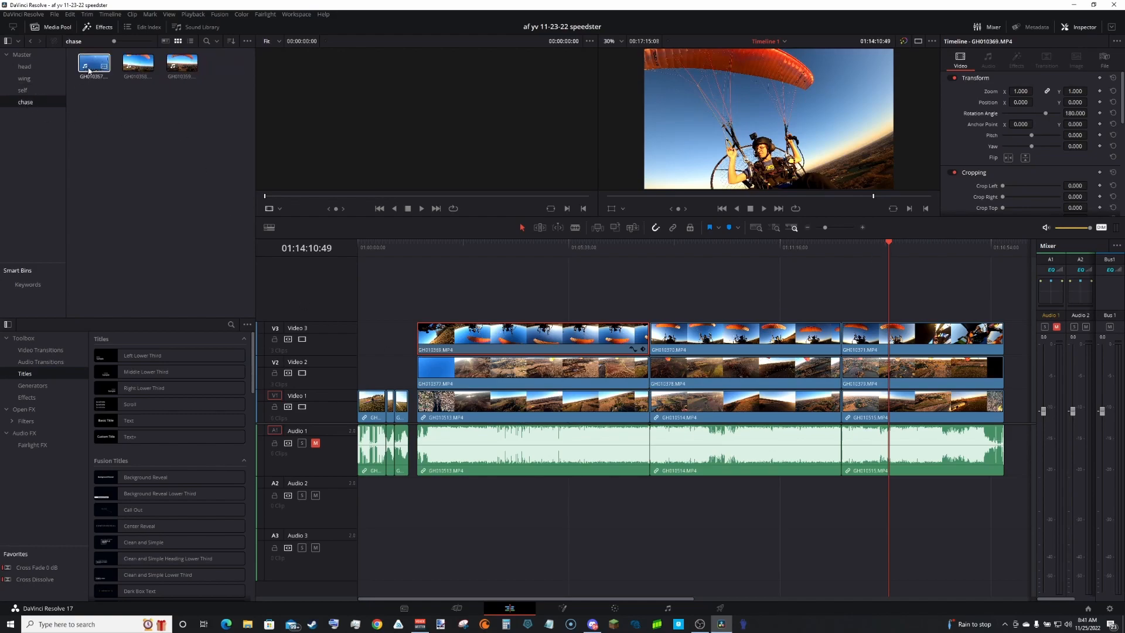
{"action": "left_click_drag", "start_coordinate": [96, 64], "coordinate": [419, 312]}
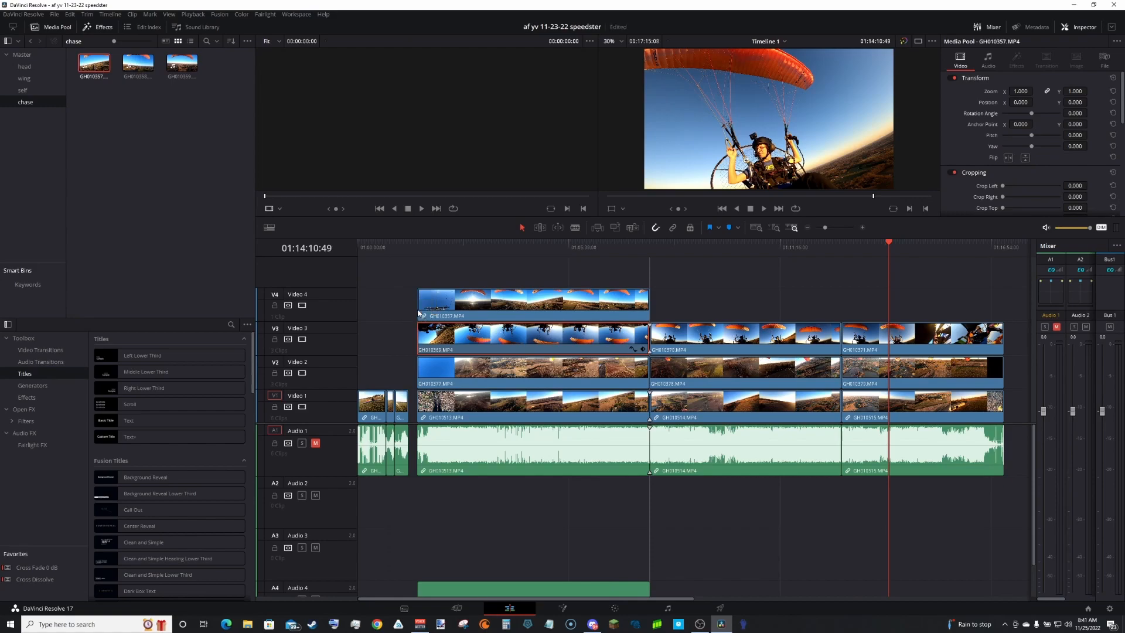
{"action": "left_click_drag", "start_coordinate": [138, 63], "coordinate": [650, 307]}
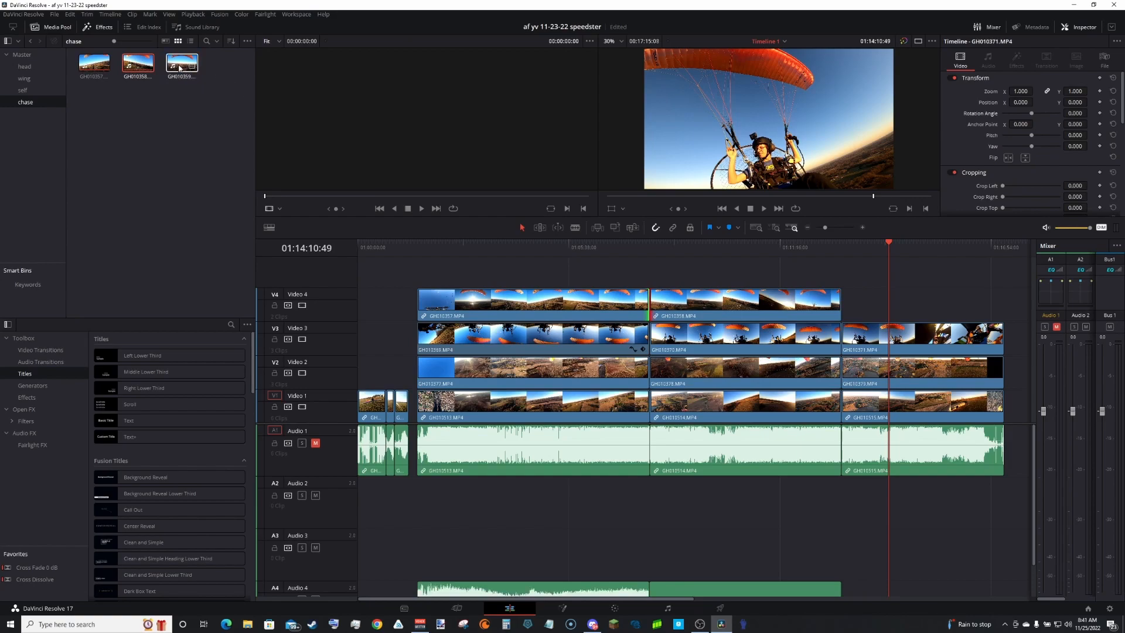
{"action": "left_click_drag", "start_coordinate": [819, 259], "coordinate": [842, 310]}
Step: Delete the three chase clips' audio from Audio 4, keeping their video
{"action": "left_click", "coordinate": [867, 585]}
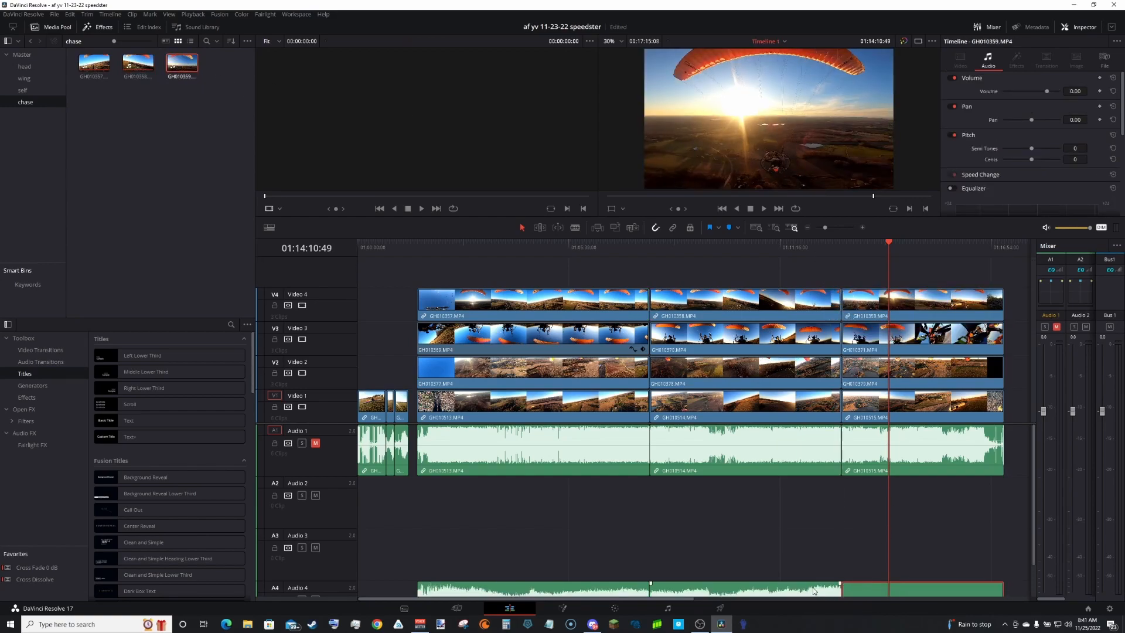
{"action": "left_click", "coordinate": [809, 589], "text": "ctrl"}
{"action": "left_click", "coordinate": [628, 593], "text": "ctrl"}
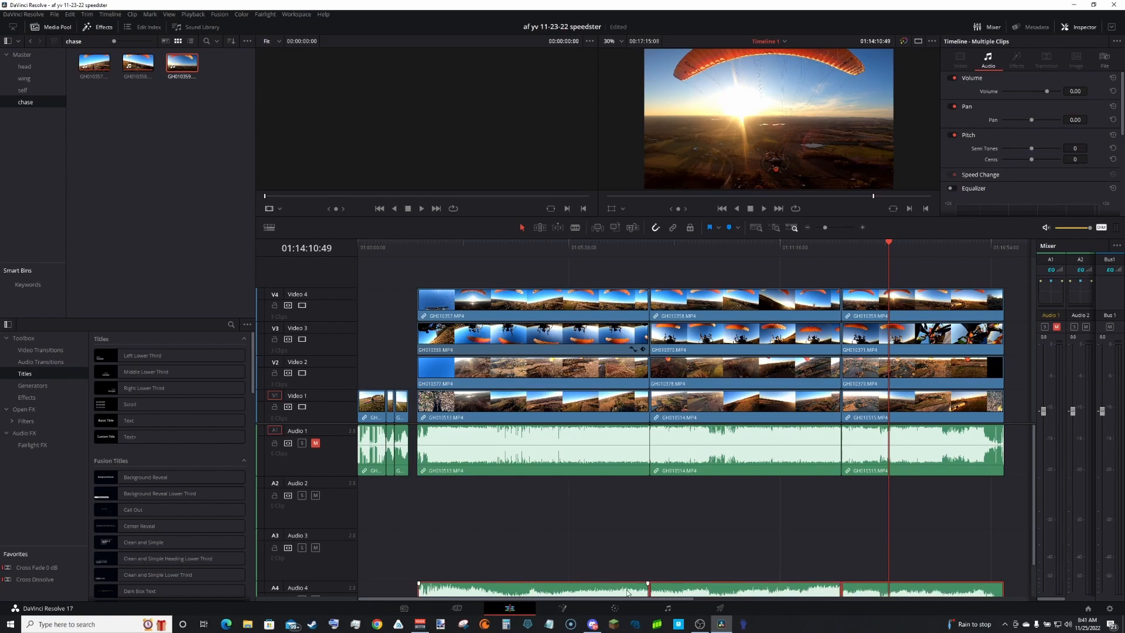
{"action": "key", "text": "Delete"}
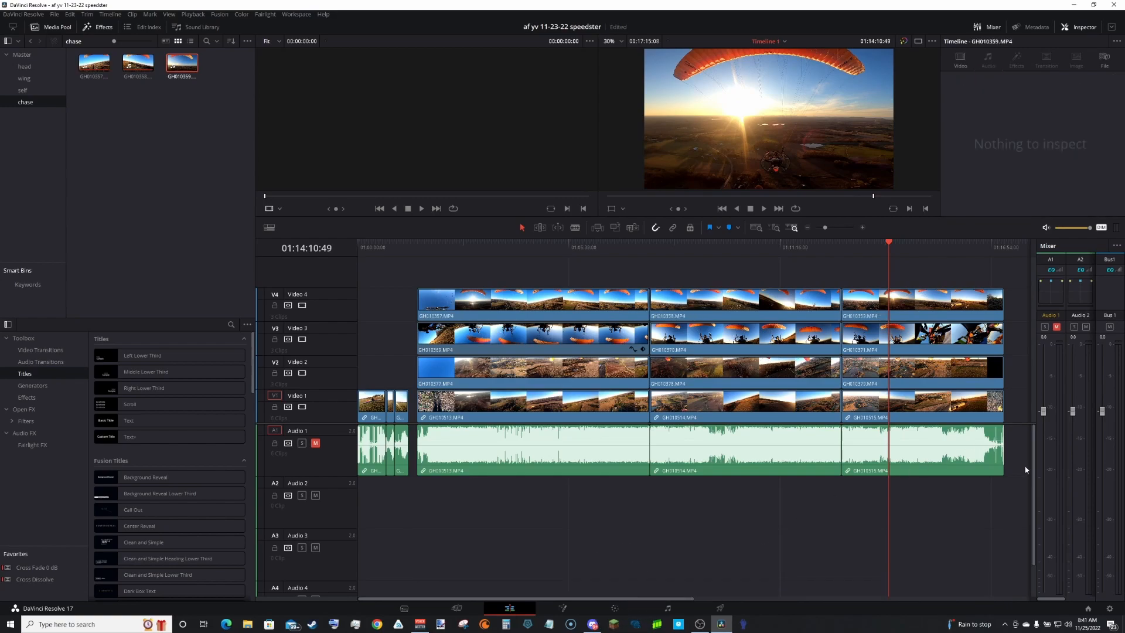
Step: Combine the three long head clips on Video 1 and their audio into a compound clip named head
{"action": "left_click_drag", "start_coordinate": [1018, 423], "coordinate": [1009, 488]}
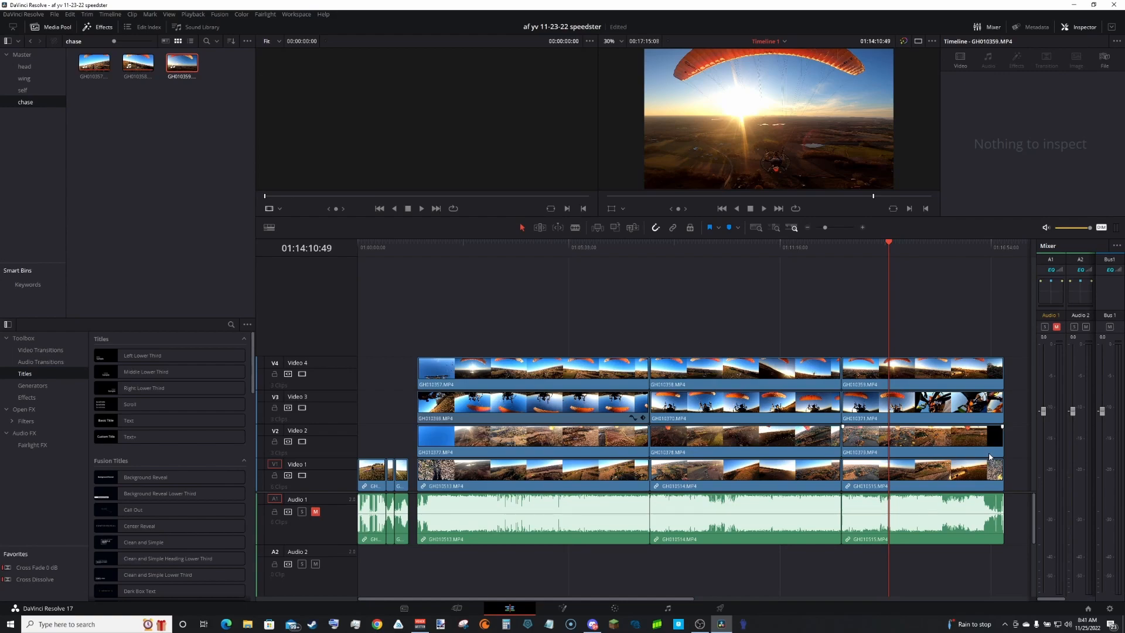
{"action": "left_click_drag", "start_coordinate": [1013, 469], "coordinate": [423, 569]}
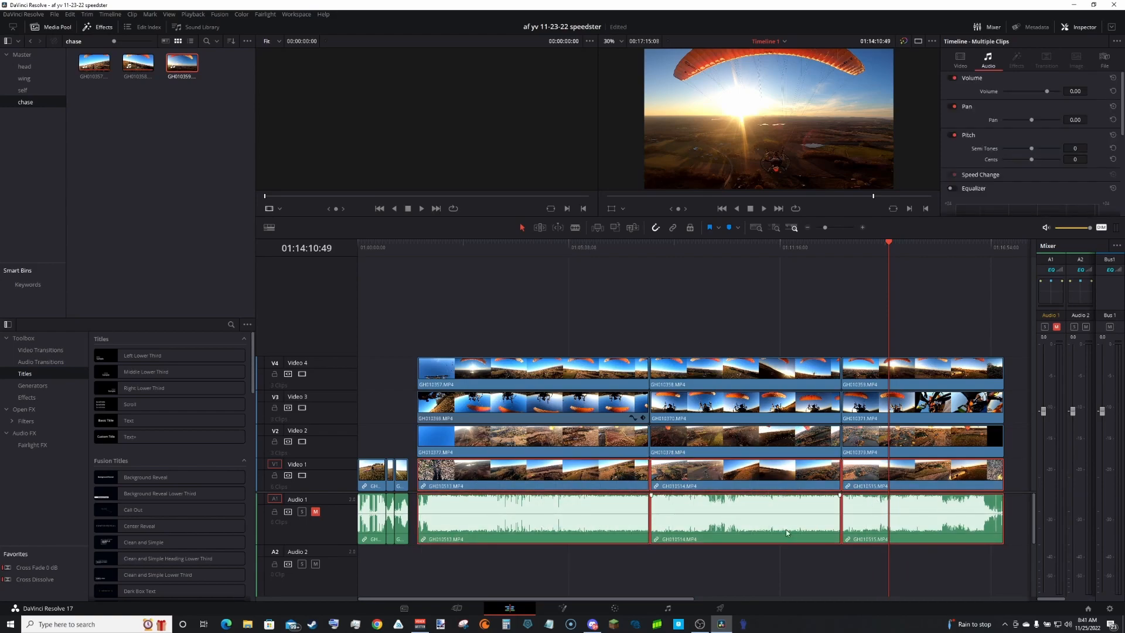
{"action": "right_click", "coordinate": [600, 485]}
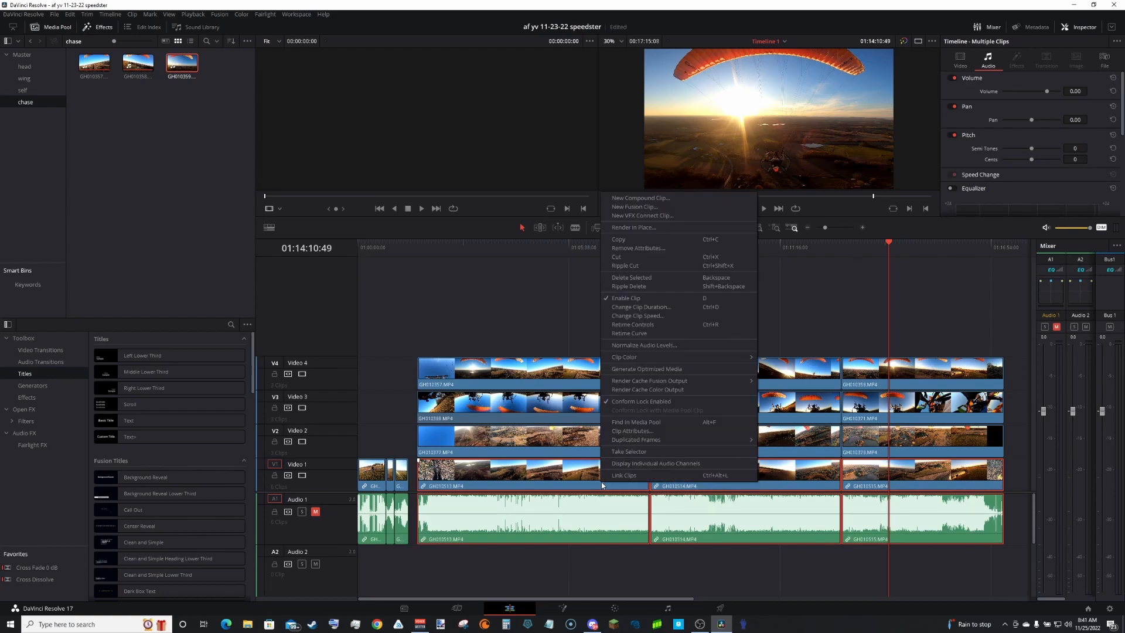
{"action": "left_click", "coordinate": [666, 198]}
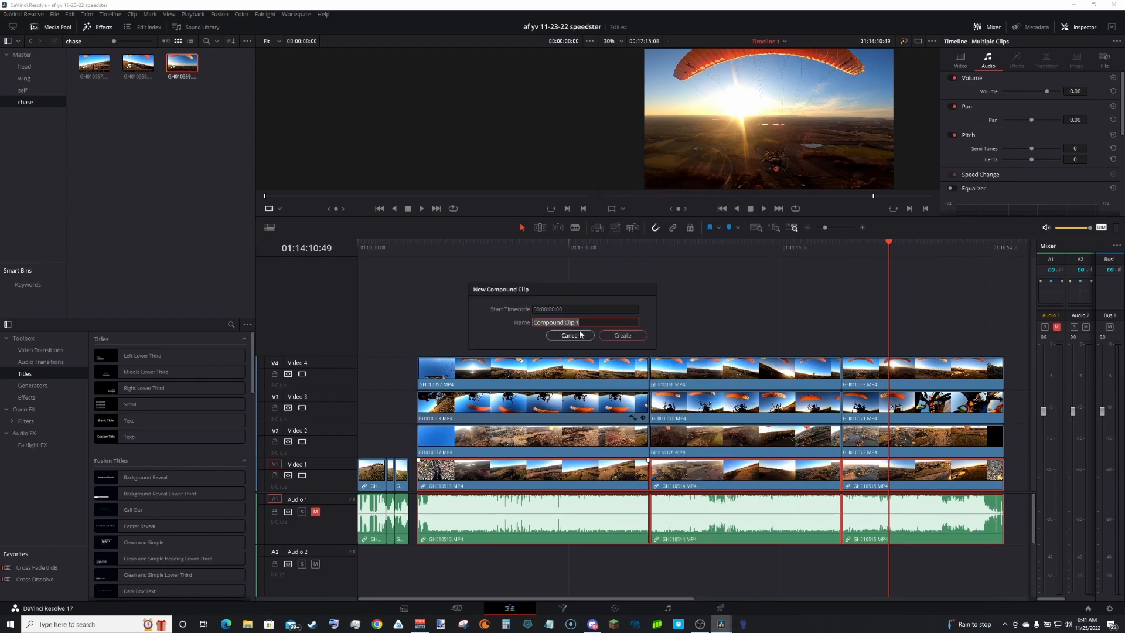
{"action": "left_click", "coordinate": [623, 336]}
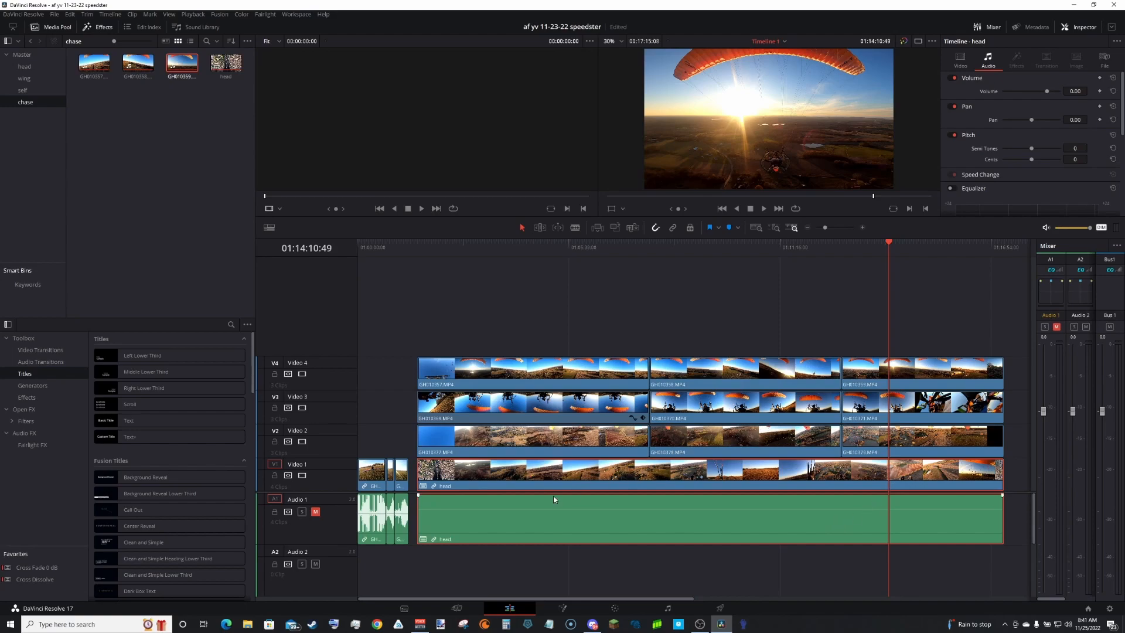
Step: Combine the three wing clips on Video 2 into a compound clip named wing
{"action": "left_click", "coordinate": [523, 445]}
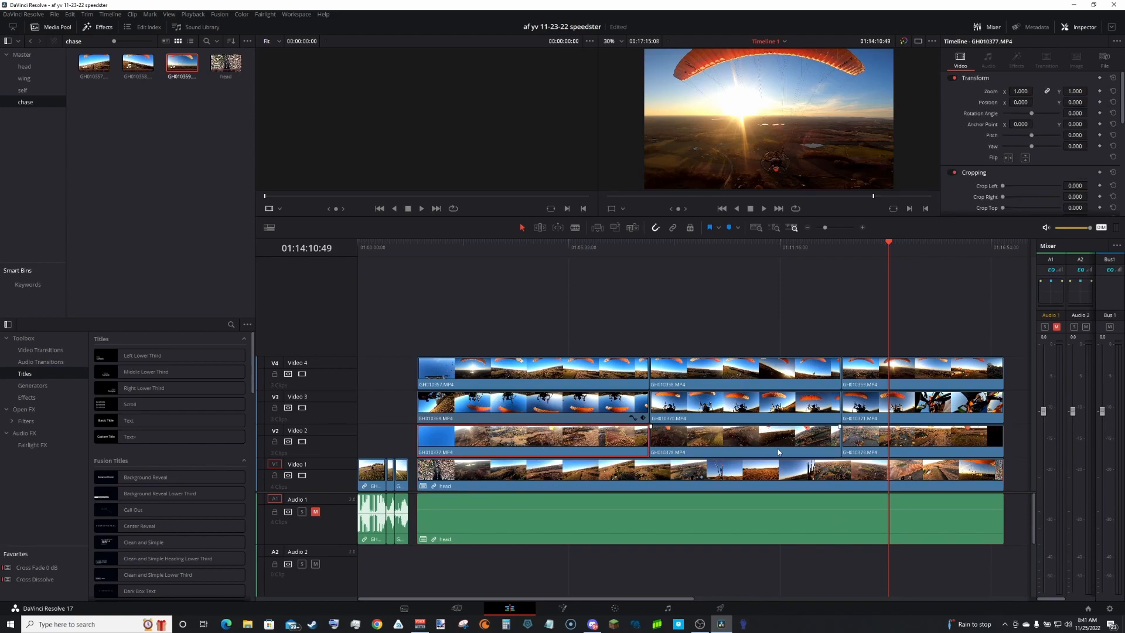
{"action": "left_click", "coordinate": [835, 442], "text": "ctrl"}
{"action": "left_click", "coordinate": [861, 442], "text": "ctrl"}
{"action": "right_click", "coordinate": [871, 439]}
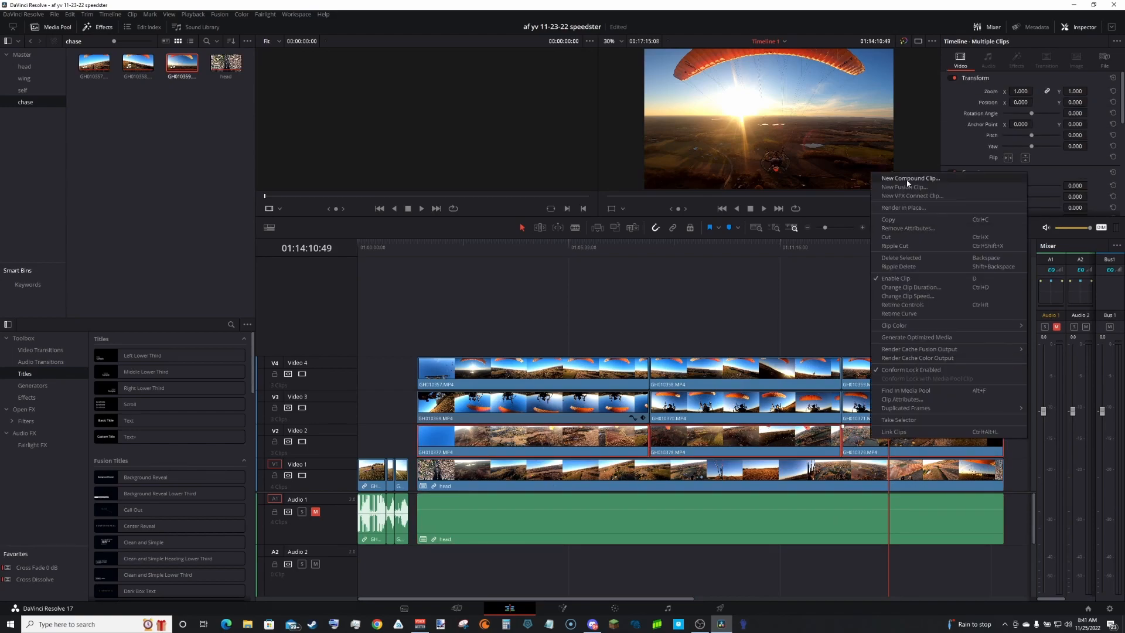
{"action": "left_click", "coordinate": [906, 175]}
{"action": "key", "text": "Escape"}
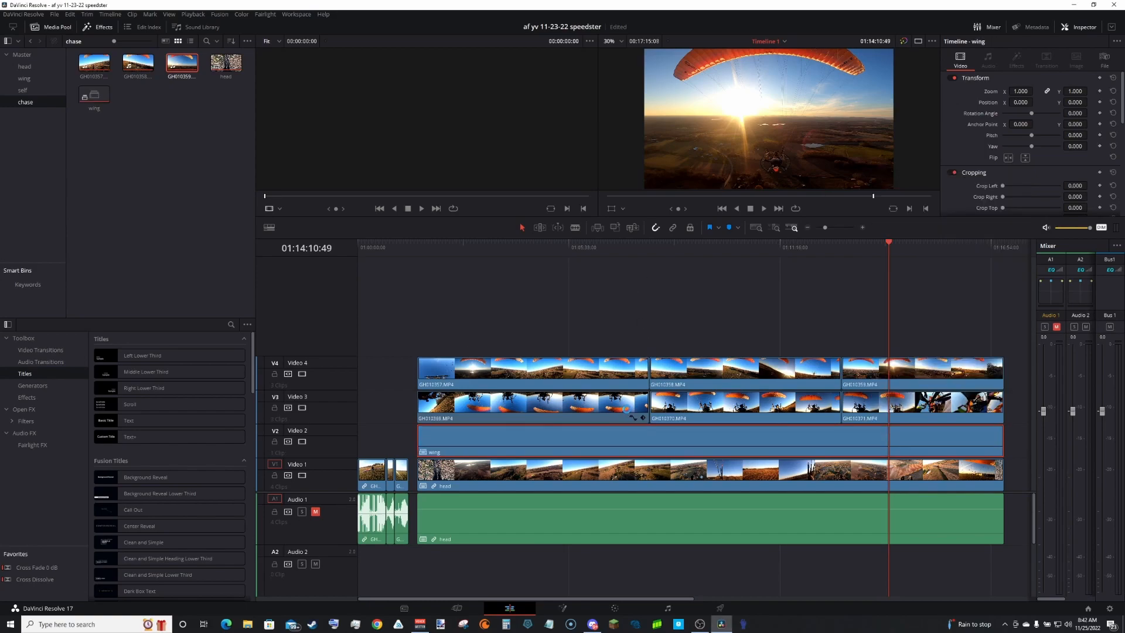
Step: Combine the three self clips on Video 3 into a compound clip named selfd
{"action": "left_click", "coordinate": [626, 409]}
{"action": "left_click", "coordinate": [682, 411], "text": "ctrl"}
{"action": "left_click", "coordinate": [868, 412], "text": "ctrl"}
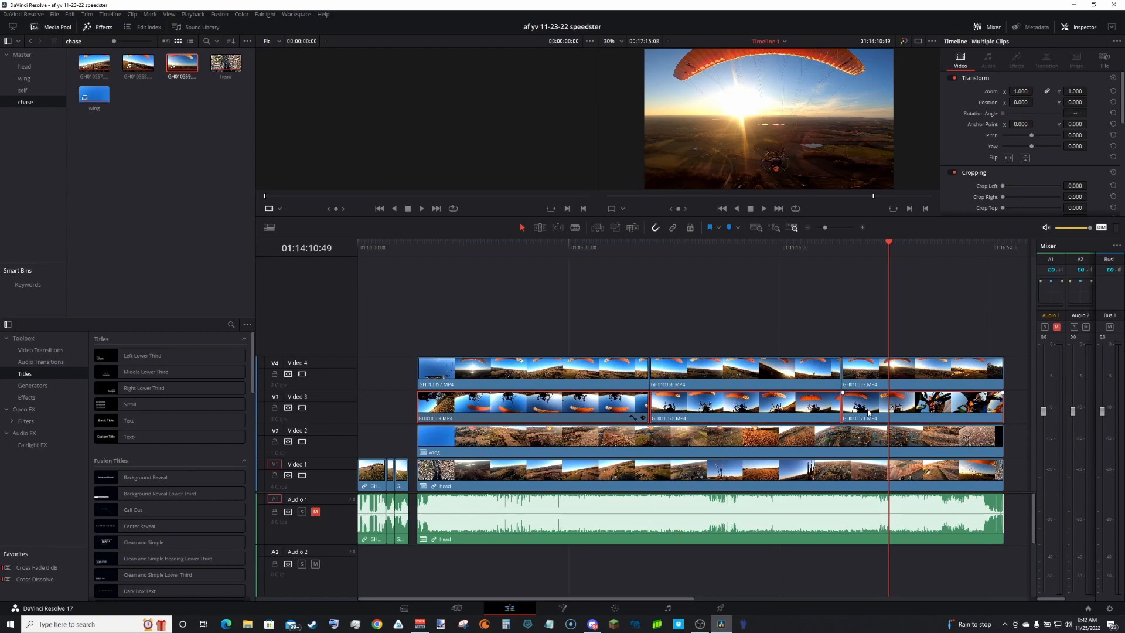
{"action": "right_click", "coordinate": [588, 410]}
{"action": "left_click", "coordinate": [640, 148]}
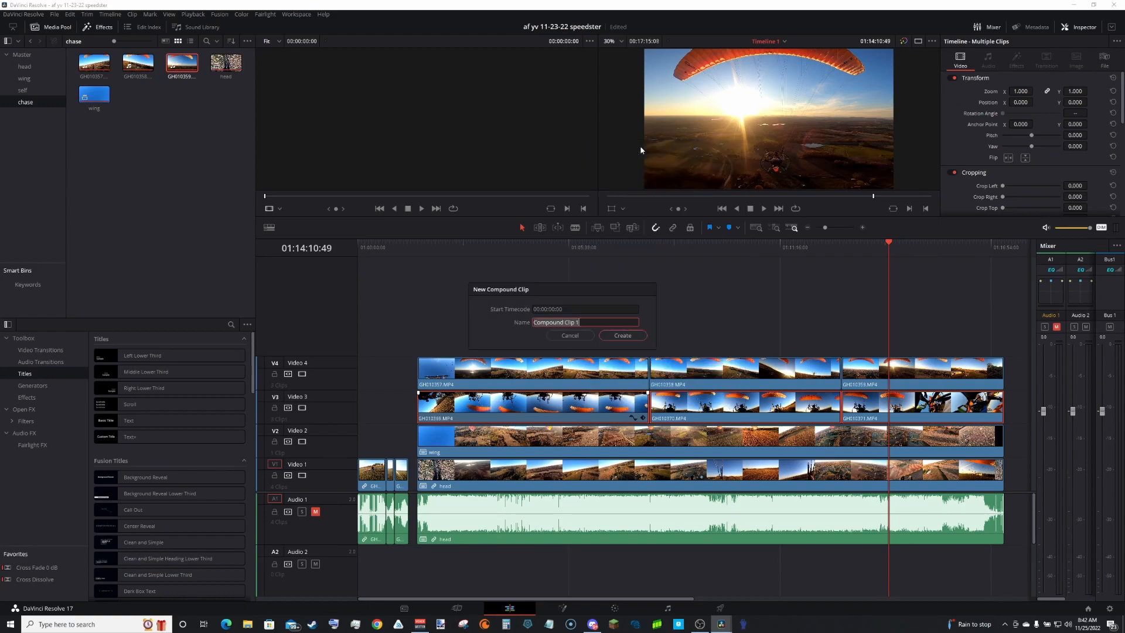
{"action": "key", "text": "Escape"}
{"action": "key", "text": "Escape"}
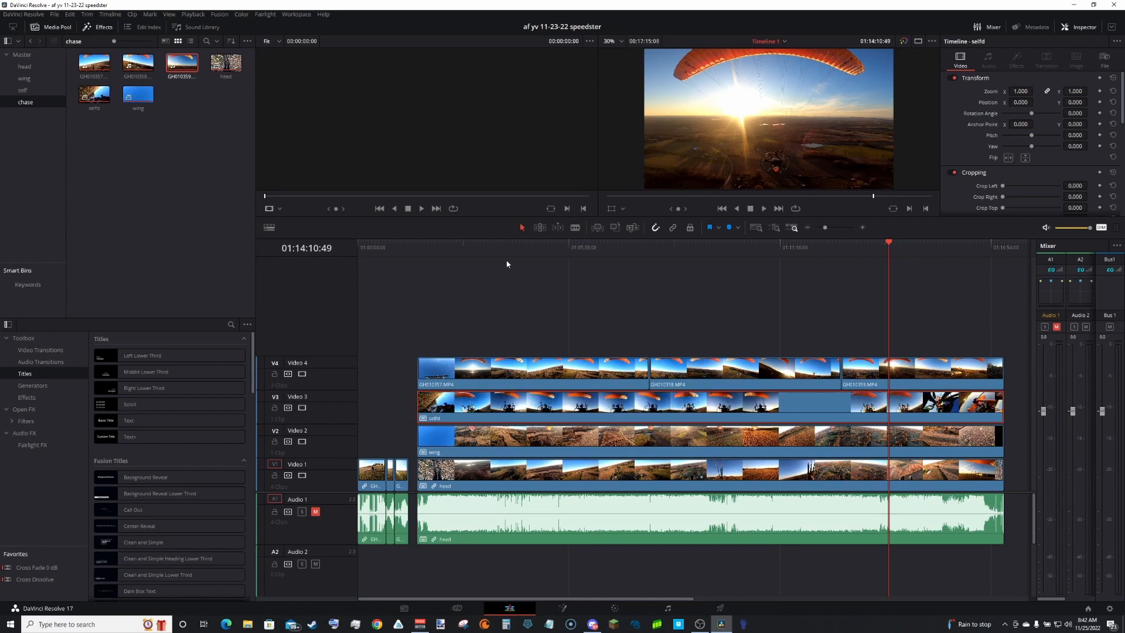
Step: Combine the three chase clips on Video 4 into a compound clip named chase
{"action": "left_click_drag", "start_coordinate": [542, 311], "coordinate": [863, 376]}
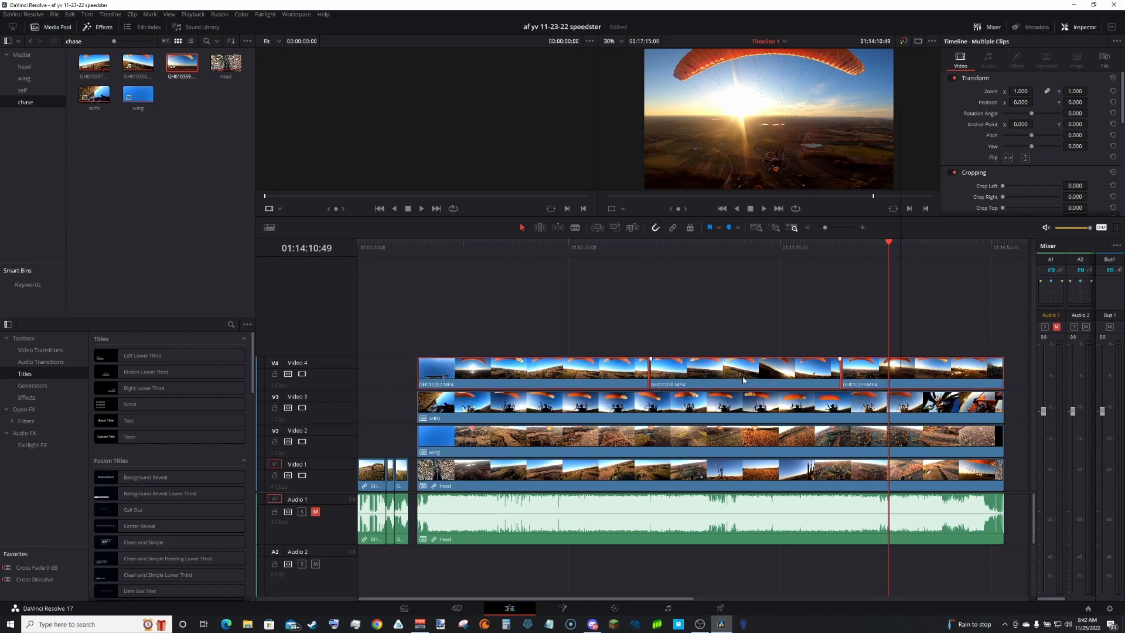
{"action": "right_click", "coordinate": [742, 374]}
{"action": "left_click", "coordinate": [767, 117]}
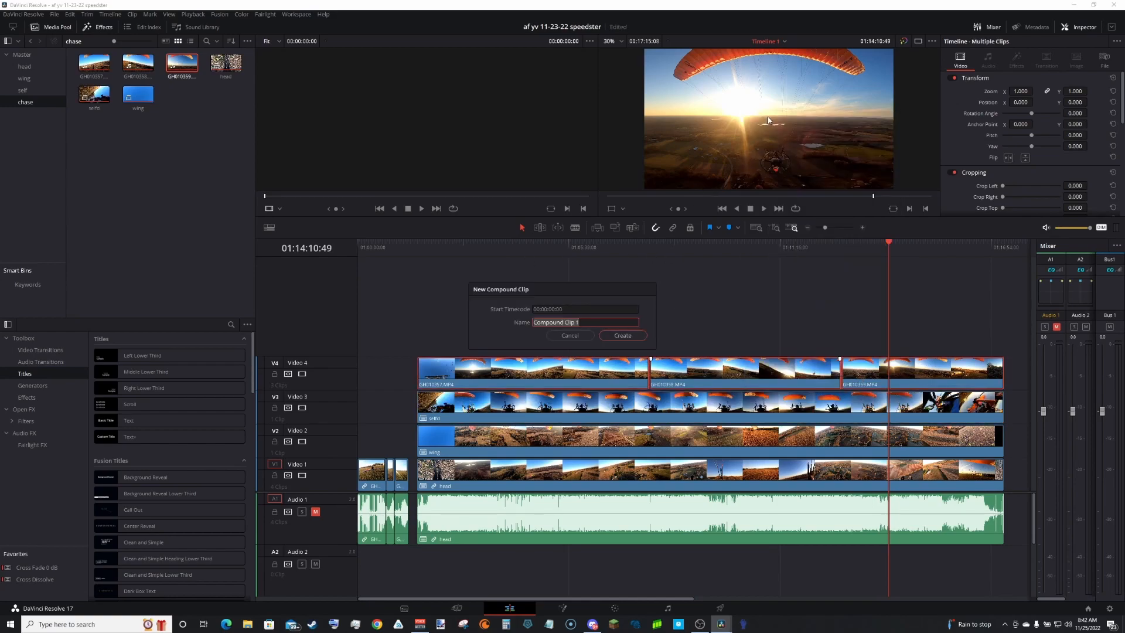
{"action": "type", "text": "chase"}
{"action": "key", "text": "Return"}
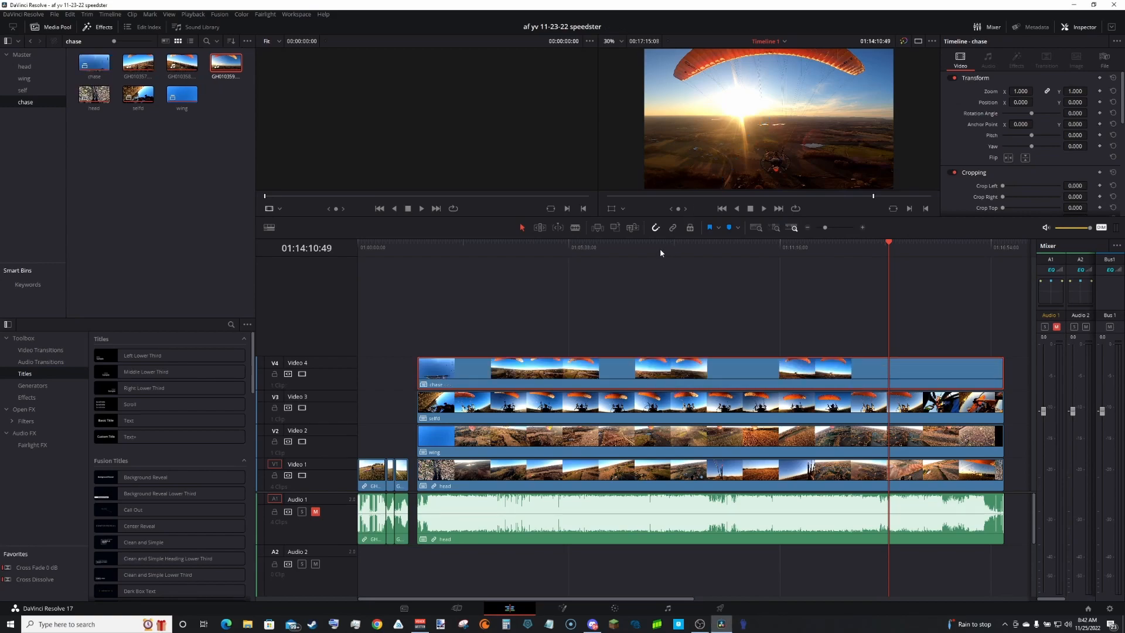
Step: Delete the video of the head, wing, selfd and chase compound clips from the timeline, keeping the head audio, and save the project
{"action": "left_click", "coordinate": [684, 312]}
{"action": "left_click", "coordinate": [696, 472]}
{"action": "left_click", "coordinate": [692, 446], "text": "ctrl"}
{"action": "left_click", "coordinate": [679, 397], "text": "ctrl"}
{"action": "left_click", "coordinate": [674, 371], "text": "ctrl"}
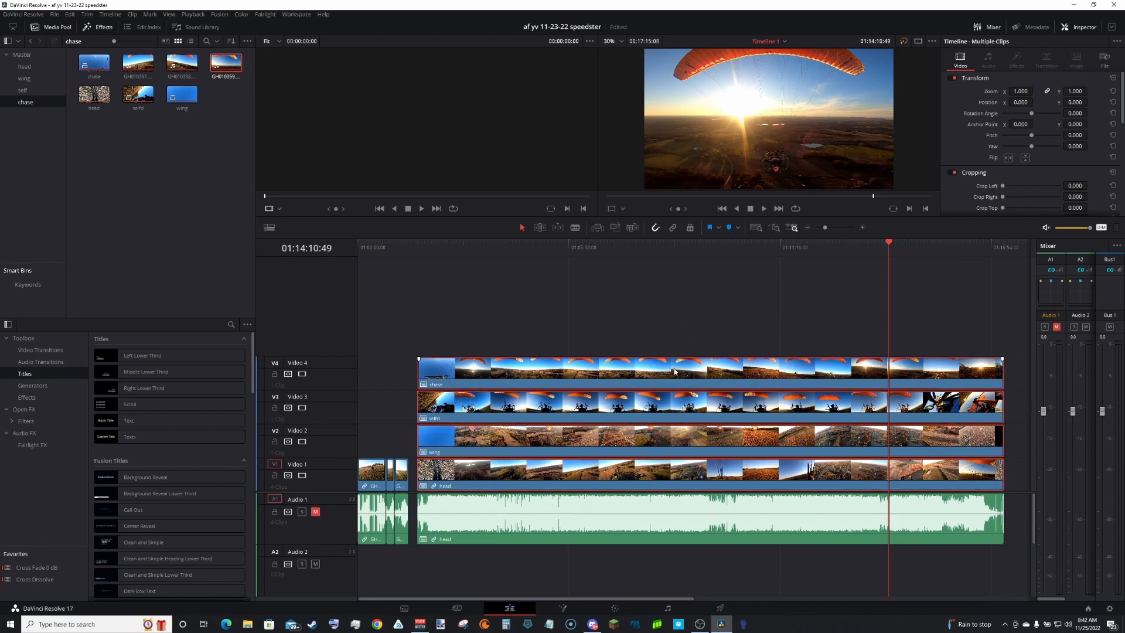
{"action": "key", "text": "Delete"}
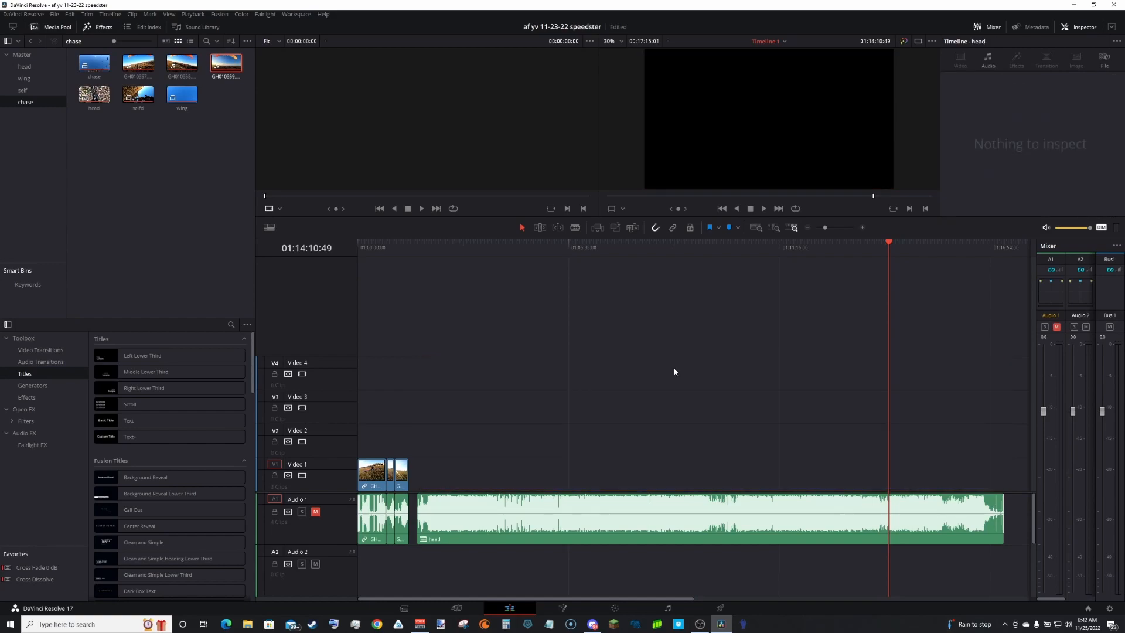
{"action": "key", "text": "ctrl+s"}
Step: Create a multicam clip named chase Multicam from the chase, head, selfd and wing compound clips, with In angle sync and sequential angle names
{"action": "double_click", "coordinate": [91, 65]}
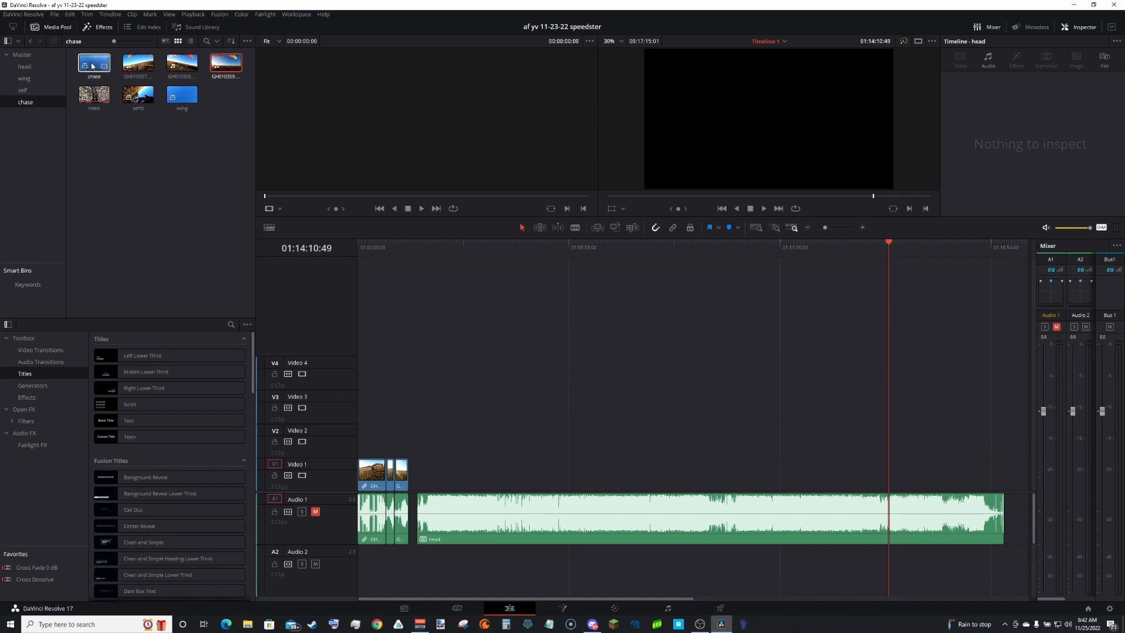
{"action": "left_click", "coordinate": [136, 97]}
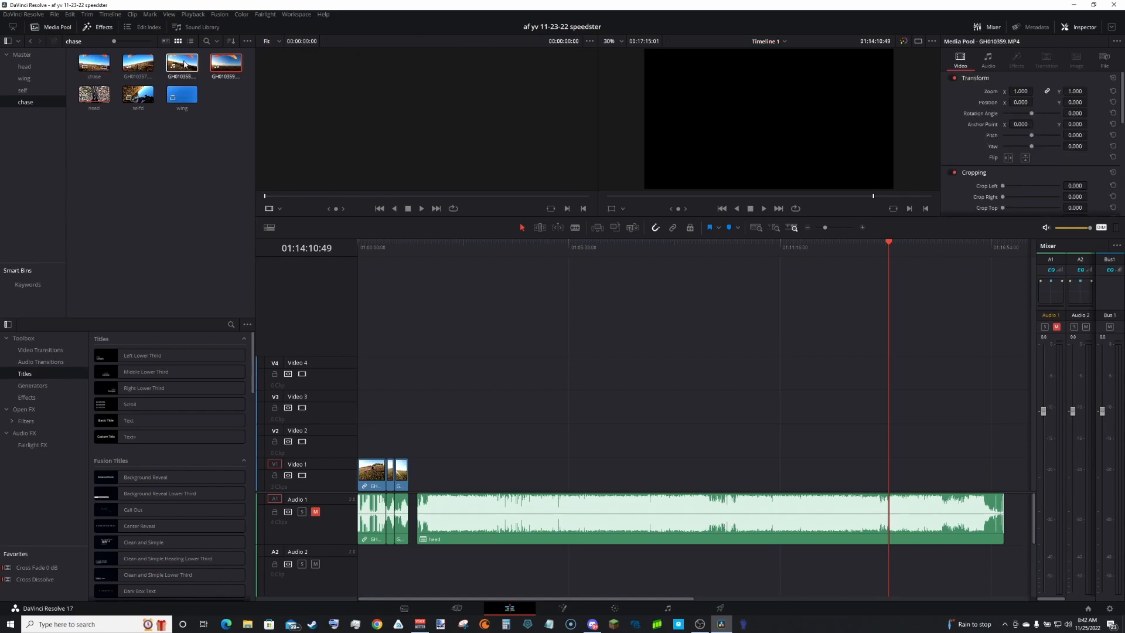
{"action": "left_click", "coordinate": [95, 98]}
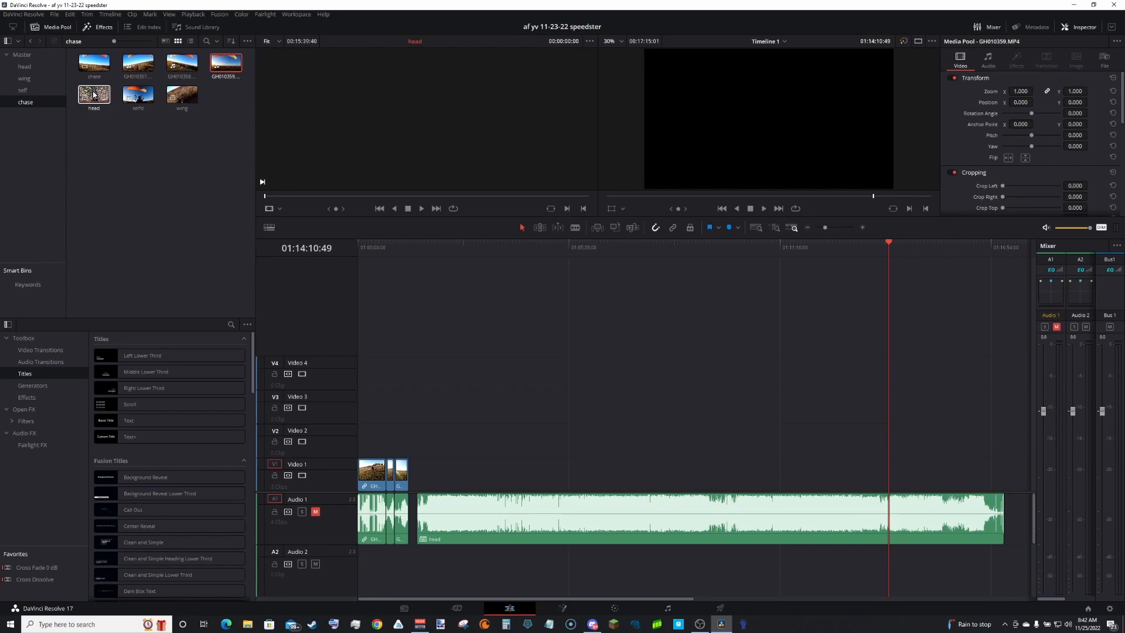
{"action": "double_click", "coordinate": [96, 106]}
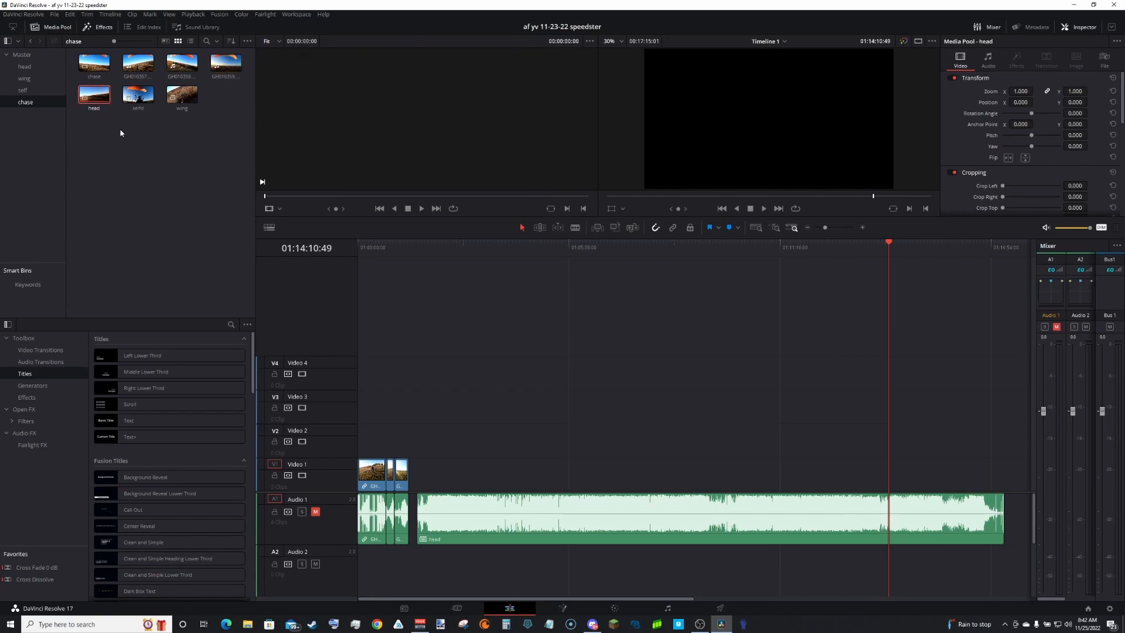
{"action": "left_click", "coordinate": [178, 92], "text": "shift"}
{"action": "left_click", "coordinate": [159, 142]}
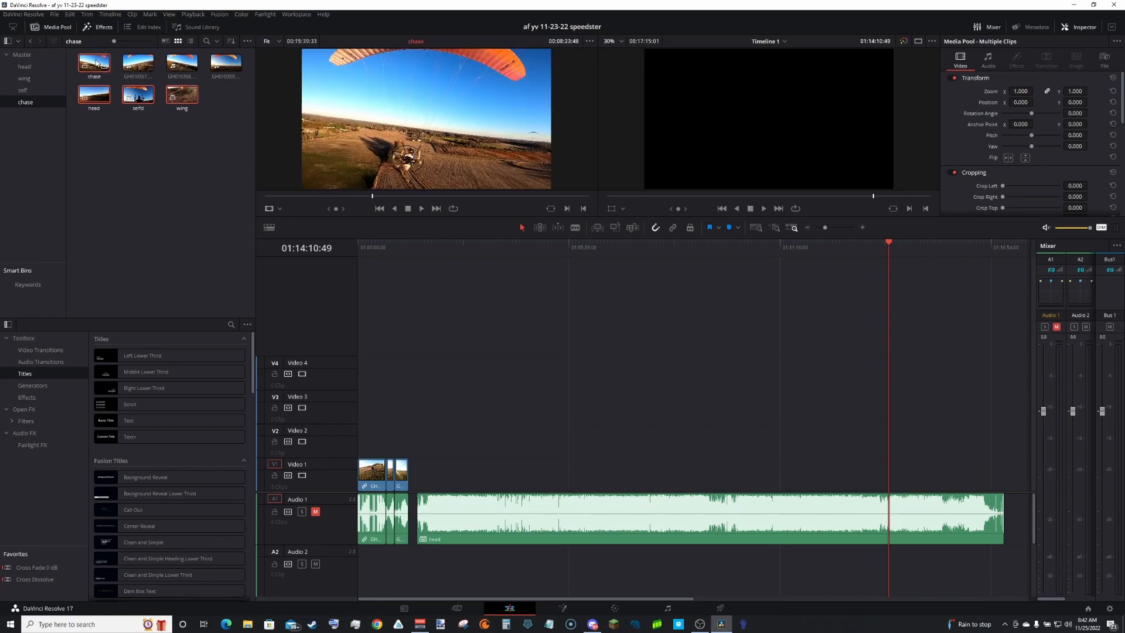
{"action": "right_click", "coordinate": [180, 98]}
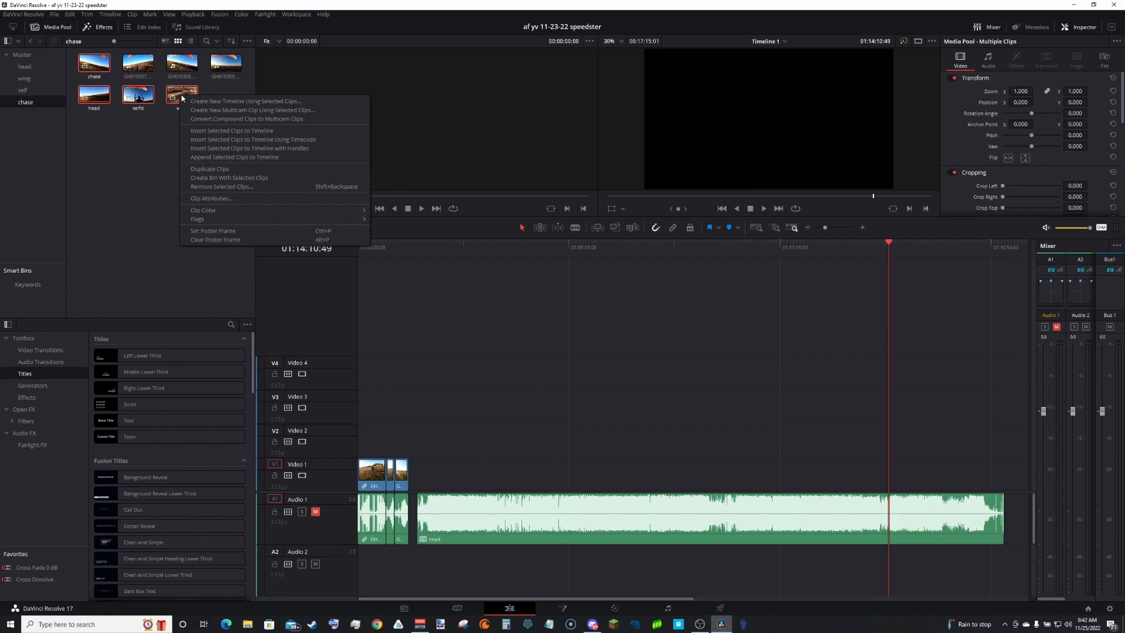
{"action": "left_click", "coordinate": [327, 112]}
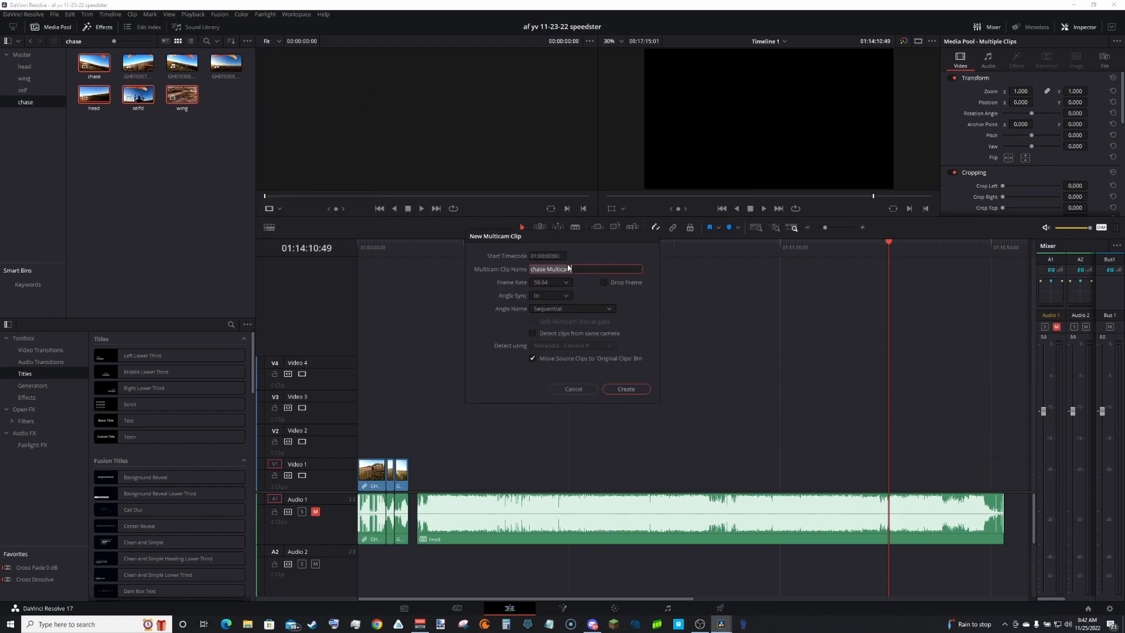
{"action": "left_click", "coordinate": [626, 389]}
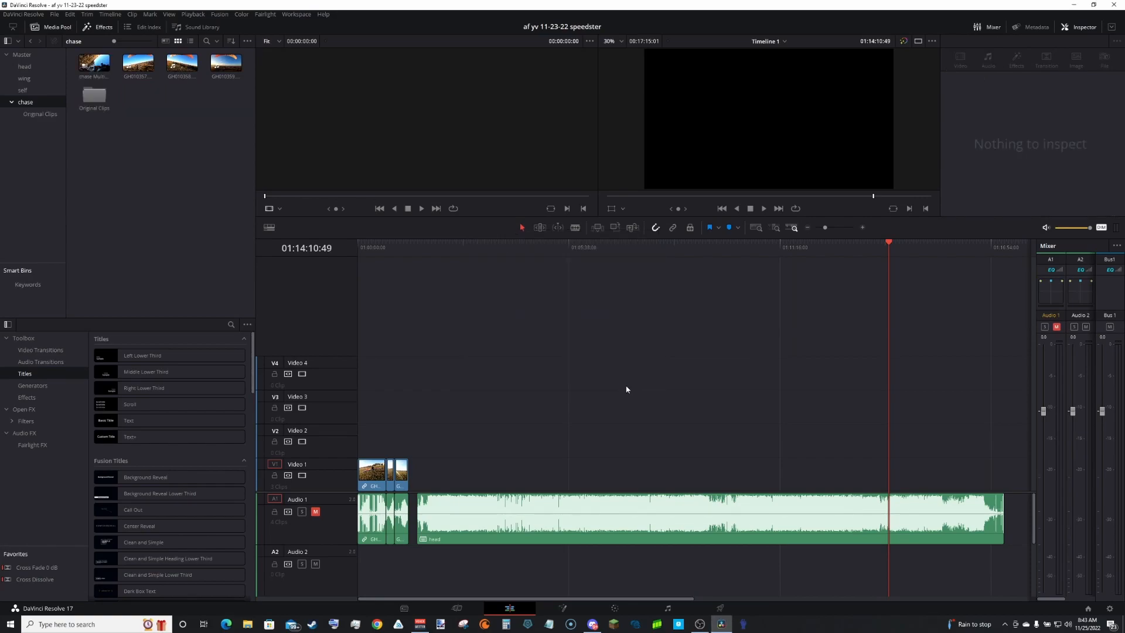
Step: Place the chase Multicam clip on Video 1, aligned with the head audio, and delete the multicam clip's own audio
{"action": "left_click", "coordinate": [91, 65]}
{"action": "double_click", "coordinate": [90, 65]}
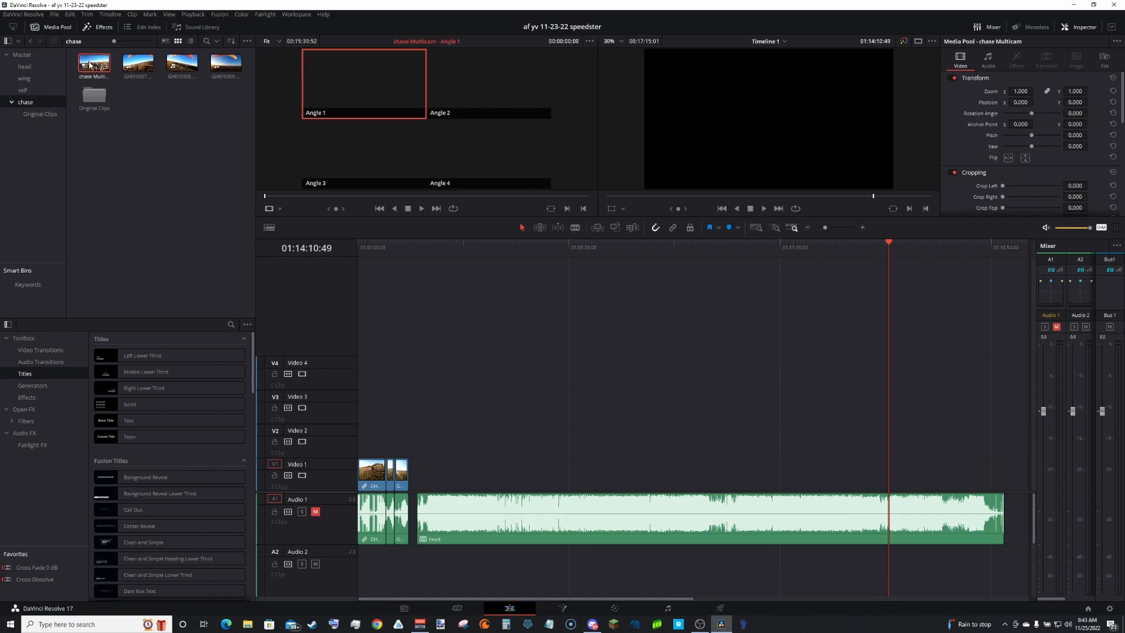
{"action": "left_click_drag", "start_coordinate": [91, 65], "coordinate": [426, 452]}
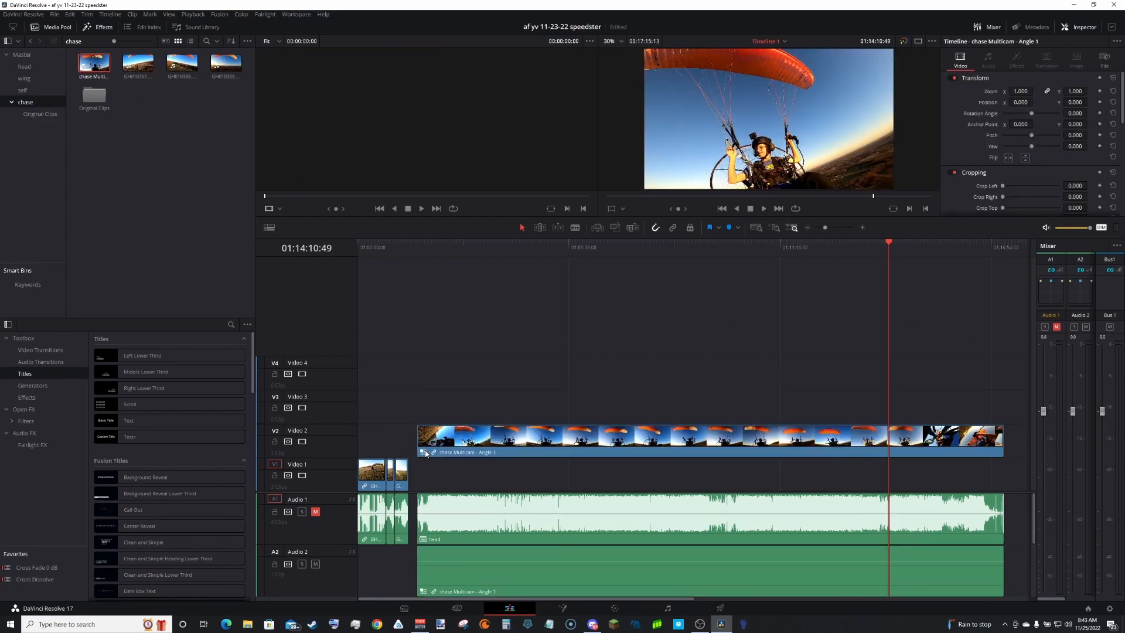
{"action": "left_click", "coordinate": [606, 584]}
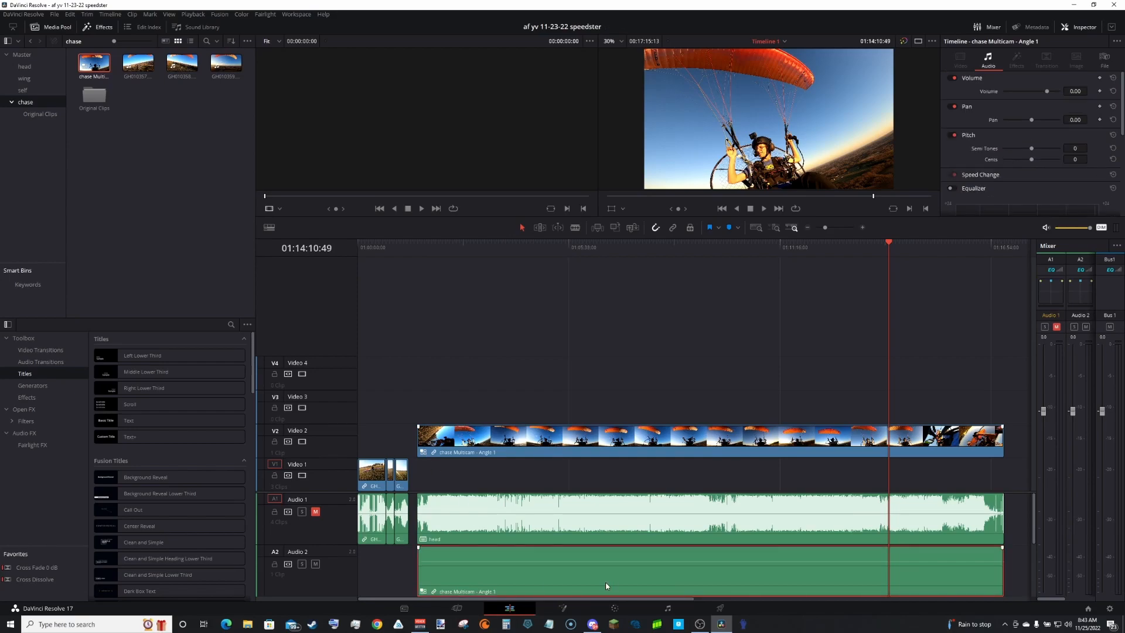
{"action": "key", "text": "Delete"}
{"action": "left_click_drag", "start_coordinate": [477, 441], "coordinate": [471, 469]}
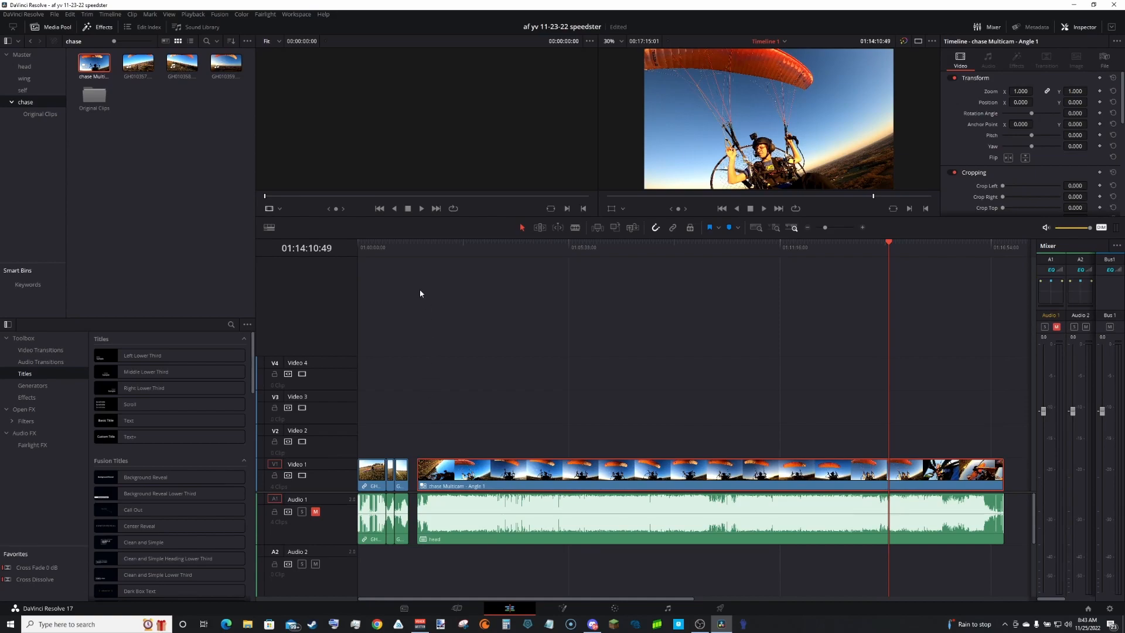
Step: Show the timeline's multicam angles in the source viewer's Multicam mode and return the playhead to the start of the multicam clip
{"action": "left_click_drag", "start_coordinate": [414, 250], "coordinate": [438, 252]}
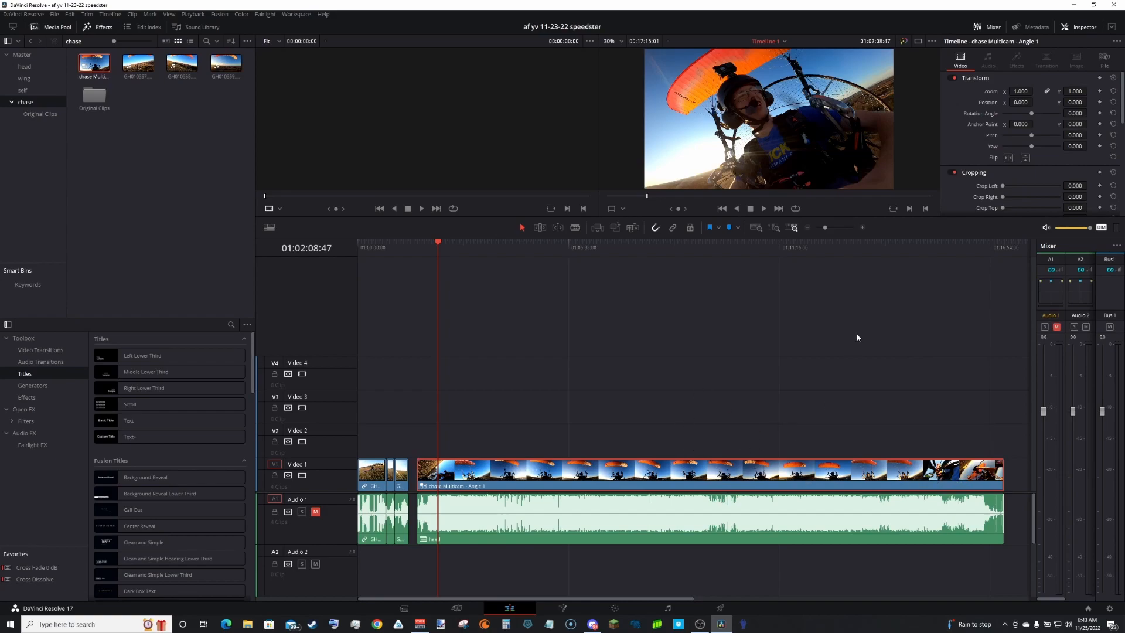
{"action": "left_click_drag", "start_coordinate": [566, 246], "coordinate": [525, 297]}
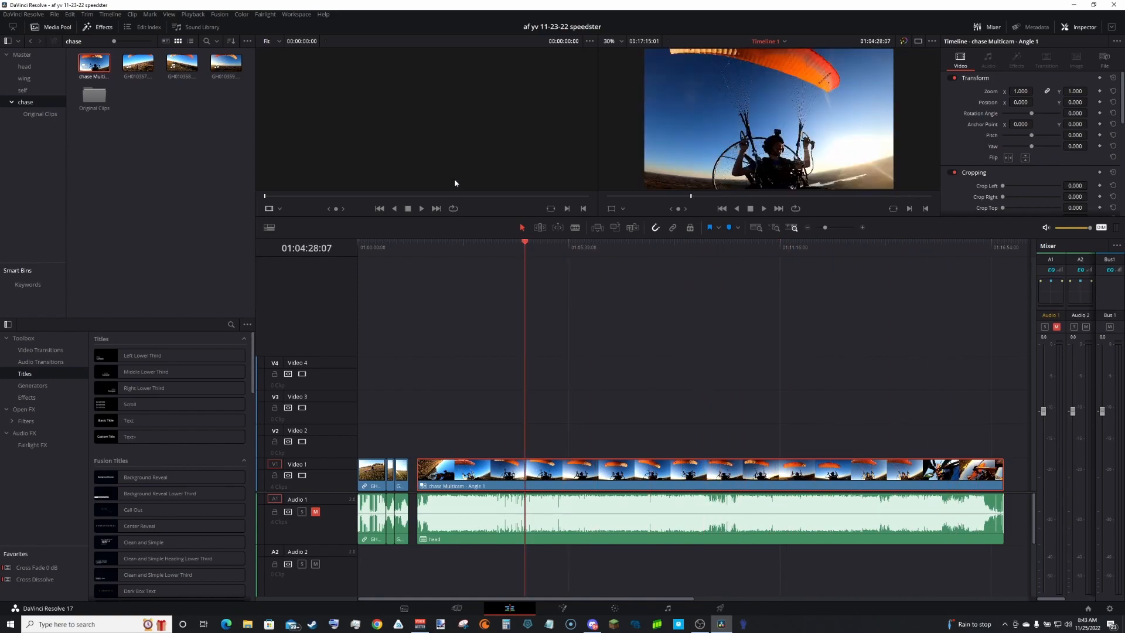
{"action": "left_click", "coordinate": [280, 209]}
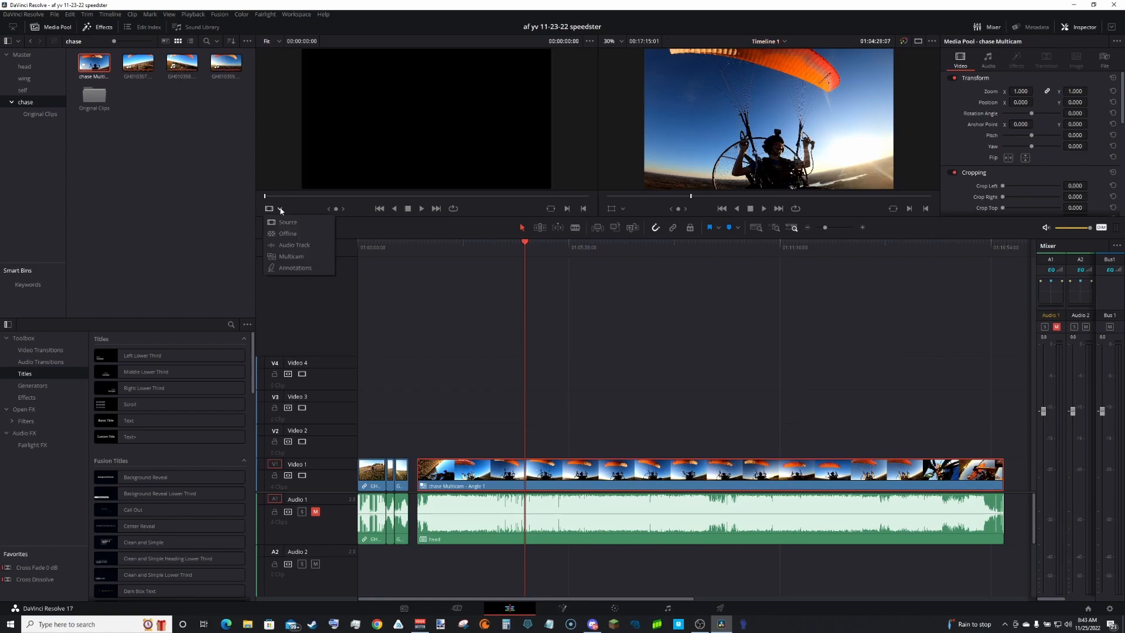
{"action": "left_click", "coordinate": [304, 257]}
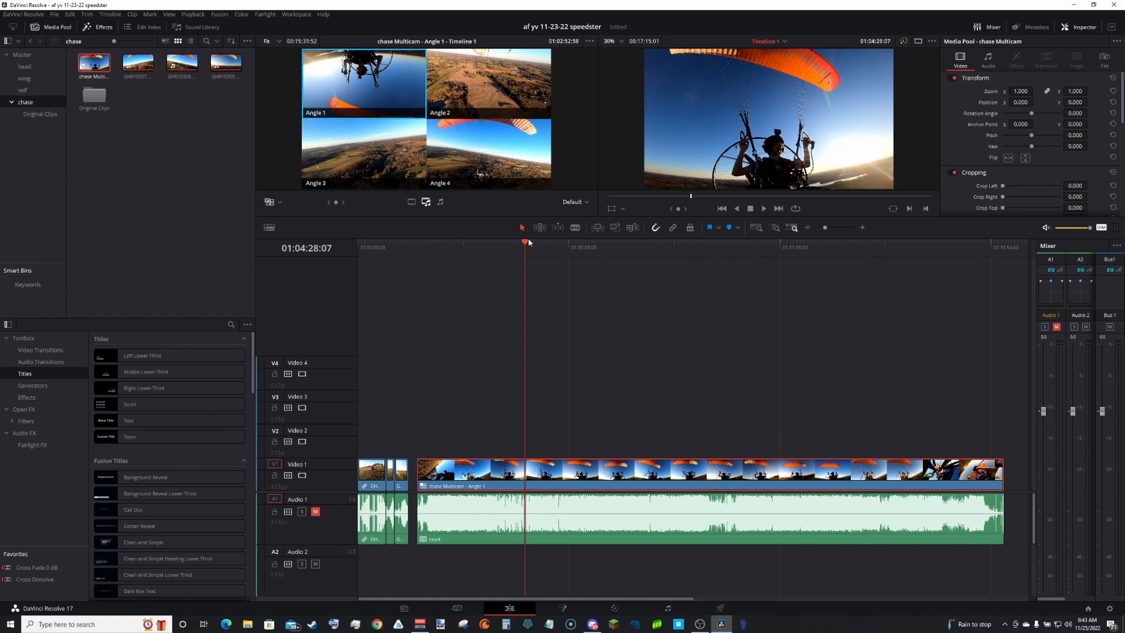
{"action": "left_click_drag", "start_coordinate": [522, 241], "coordinate": [494, 244]}
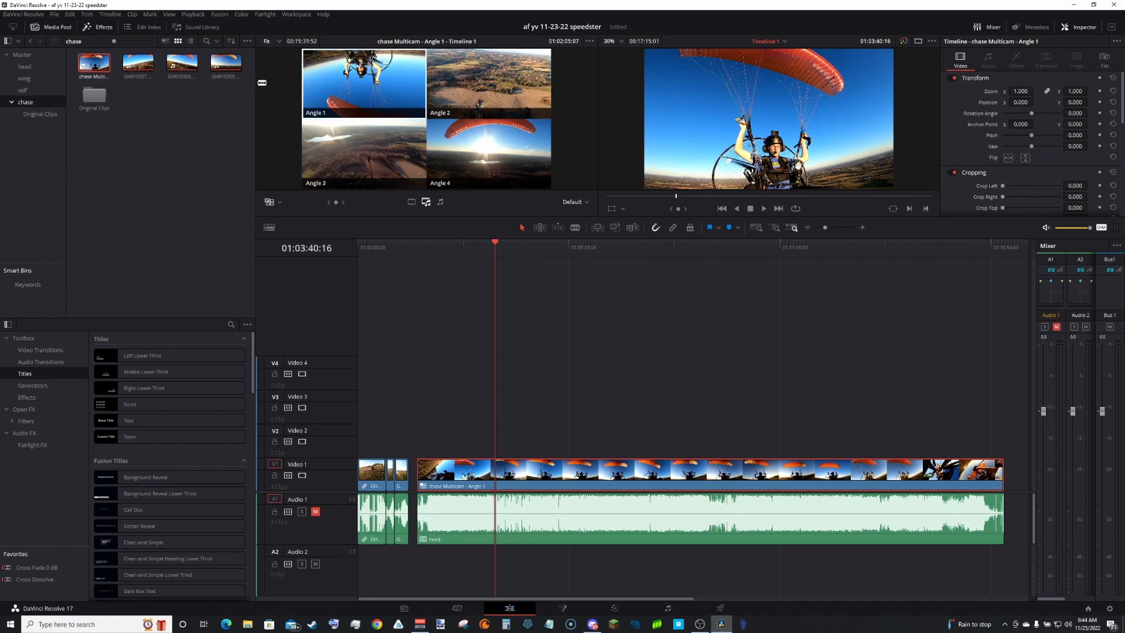
{"action": "left_click_drag", "start_coordinate": [492, 252], "coordinate": [418, 247]}
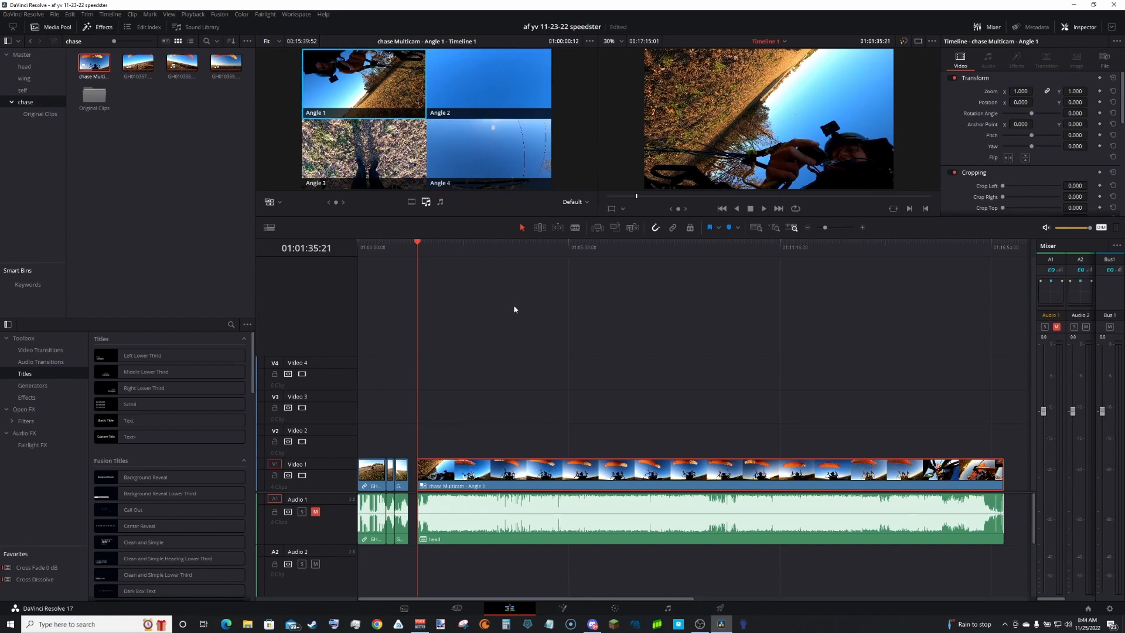
Step: Switch the multicam clip to Angle 4, and unmute Audio 1 with a lower monitoring volume
{"action": "left_click", "coordinate": [487, 172]}
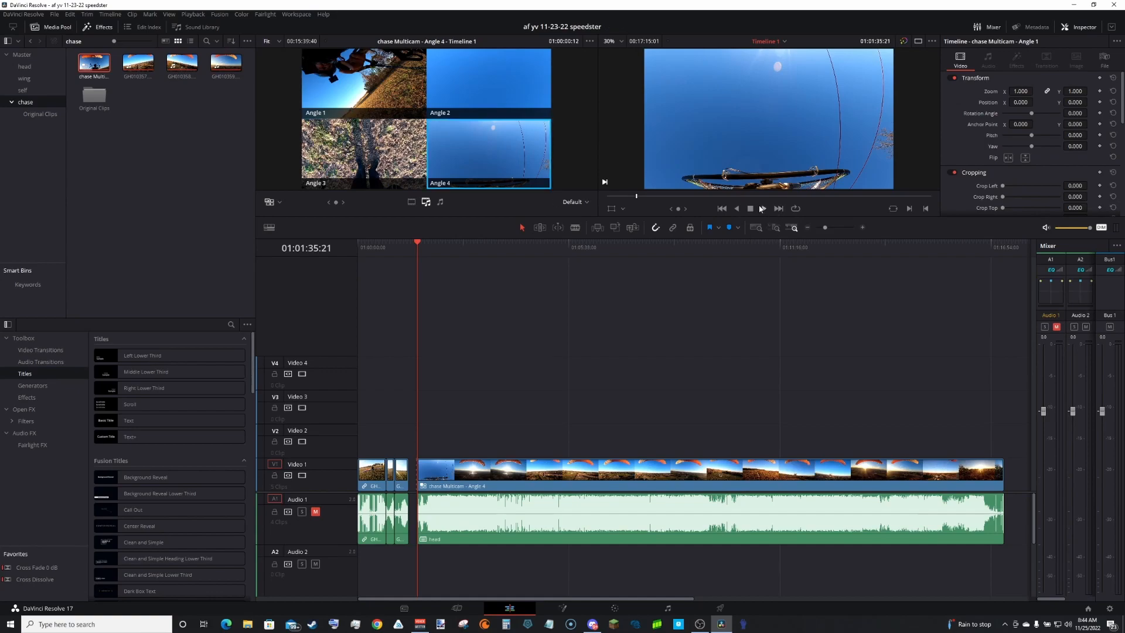
{"action": "left_click", "coordinate": [315, 512]}
{"action": "left_click_drag", "start_coordinate": [1089, 228], "coordinate": [1064, 230]}
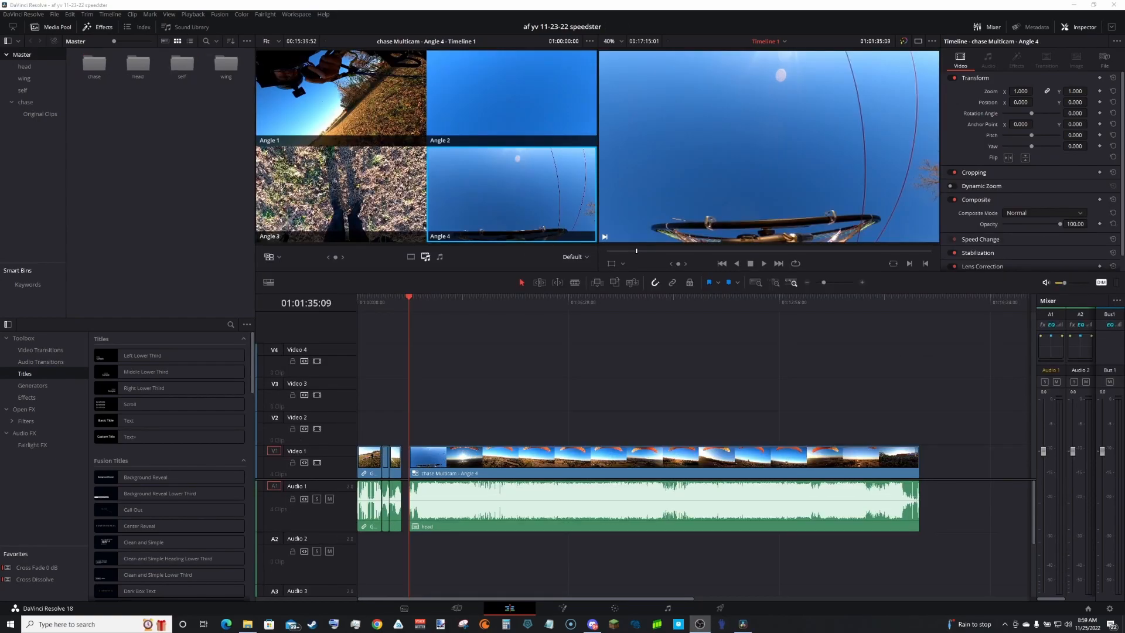
Step: Play the timeline from the multicam clip's start and cut live from Angle 4 to Angle 2, Angle 1 and Angle 3
{"action": "left_click", "coordinate": [764, 269]}
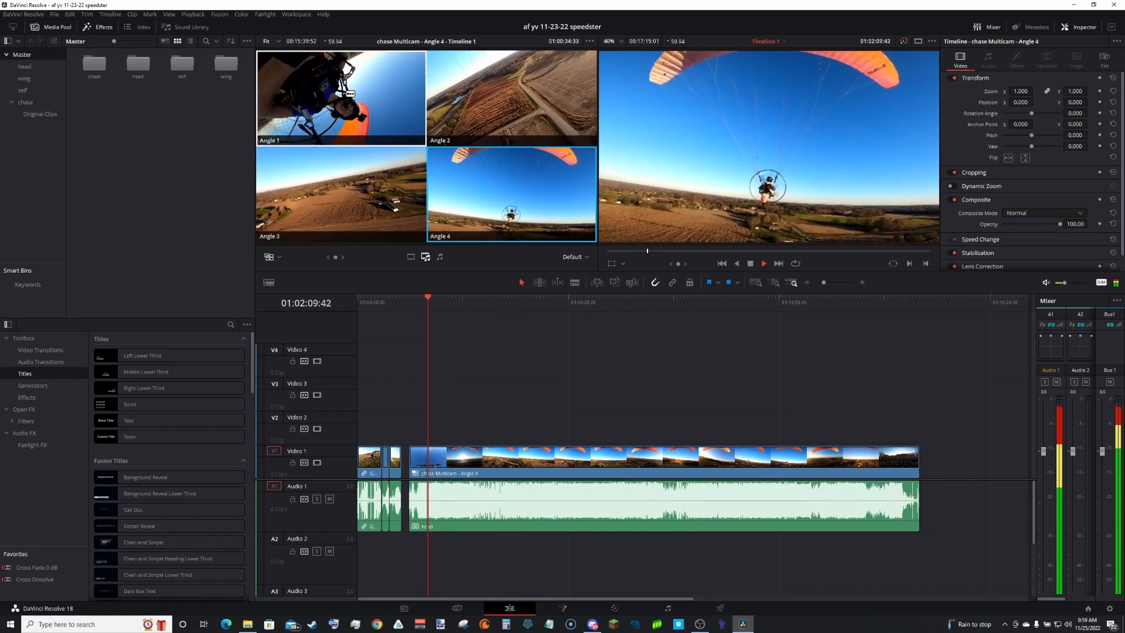
{"action": "left_click", "coordinate": [510, 84]}
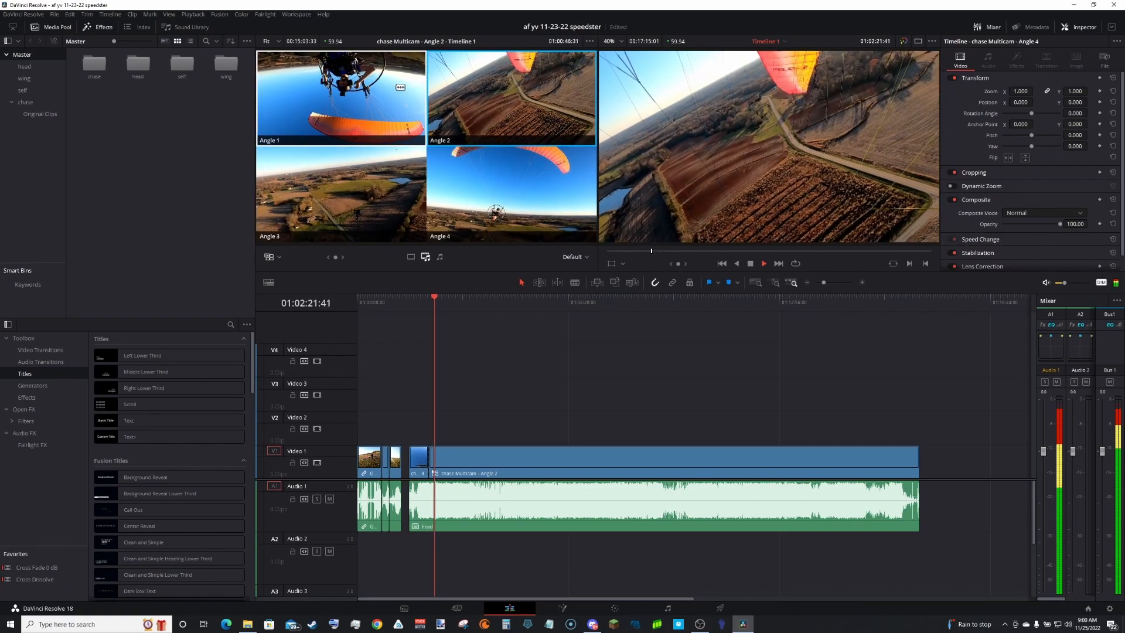
{"action": "left_click", "coordinate": [356, 105]}
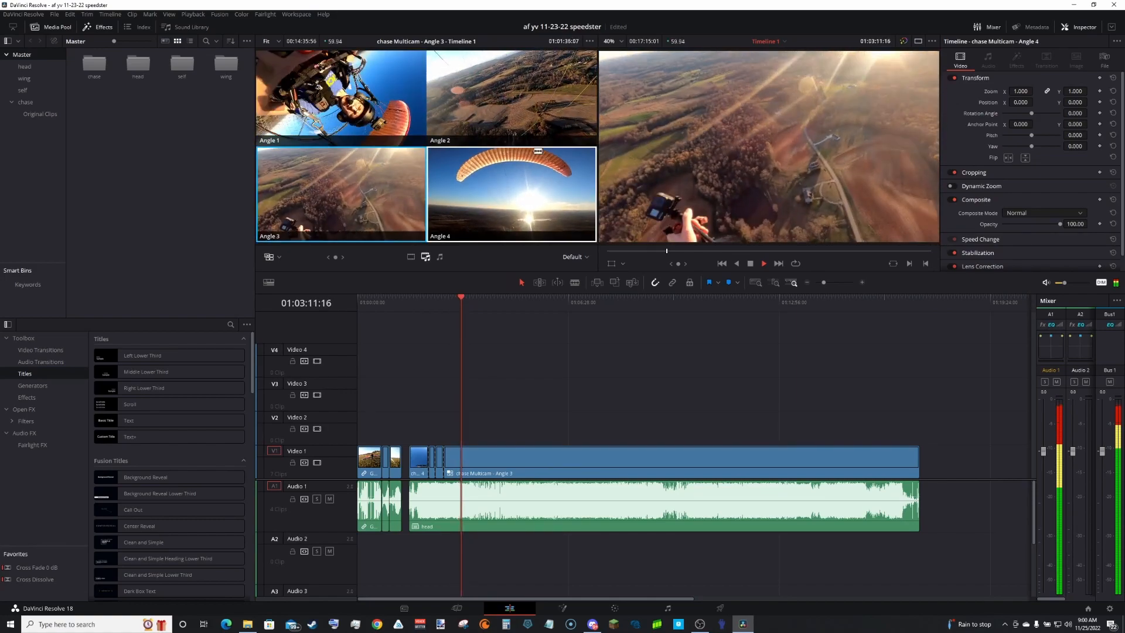
Step: Resume playback from the start of the Angle 3 segment and continue cutting live, to Angle 1 and then Angle 4
{"action": "left_click", "coordinate": [443, 298]}
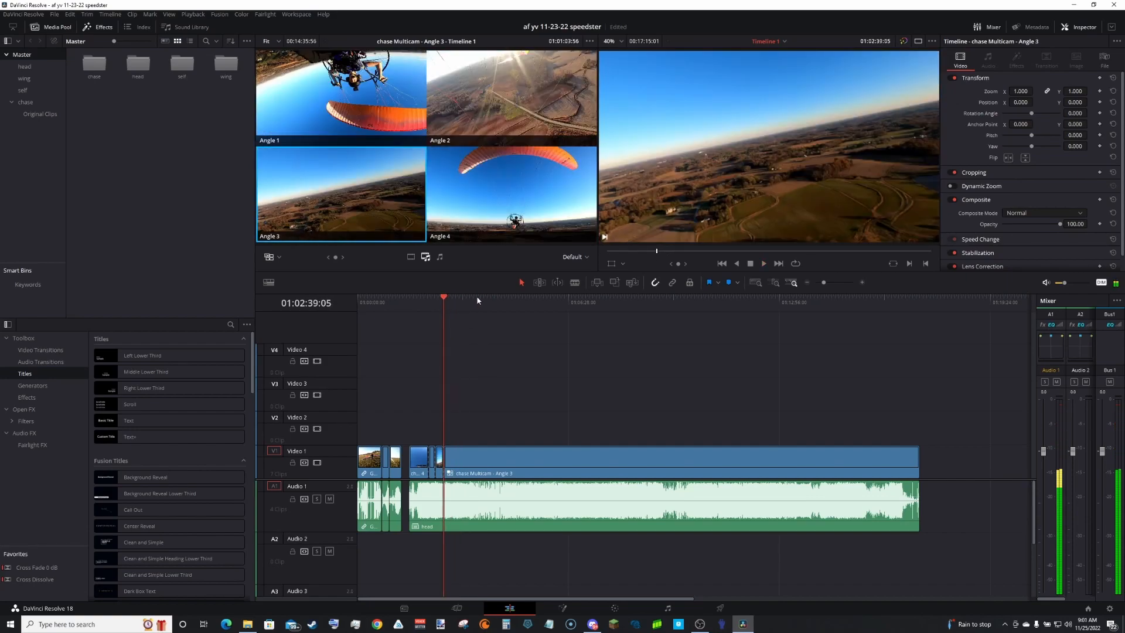
{"action": "left_click", "coordinate": [764, 264]}
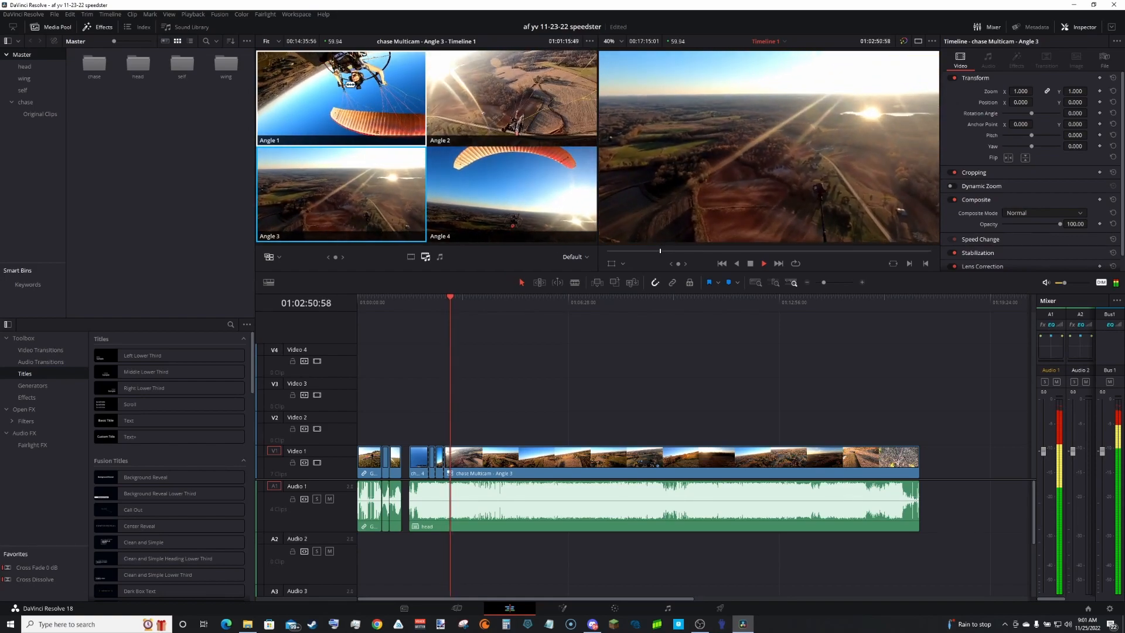
{"action": "key", "text": "1"}
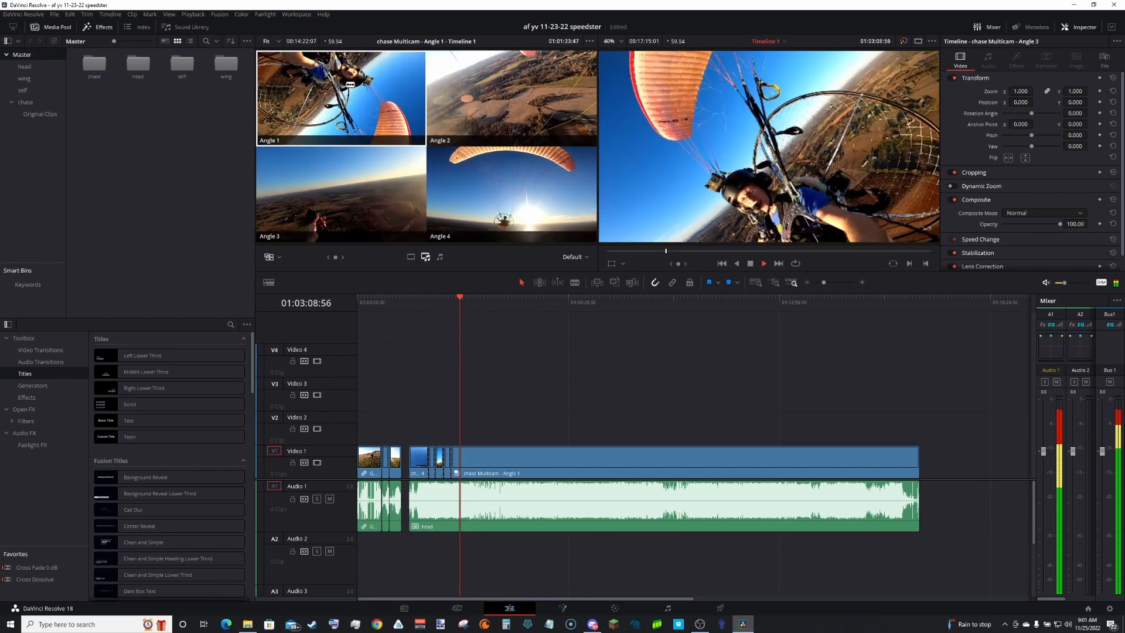
{"action": "left_click", "coordinate": [504, 175]}
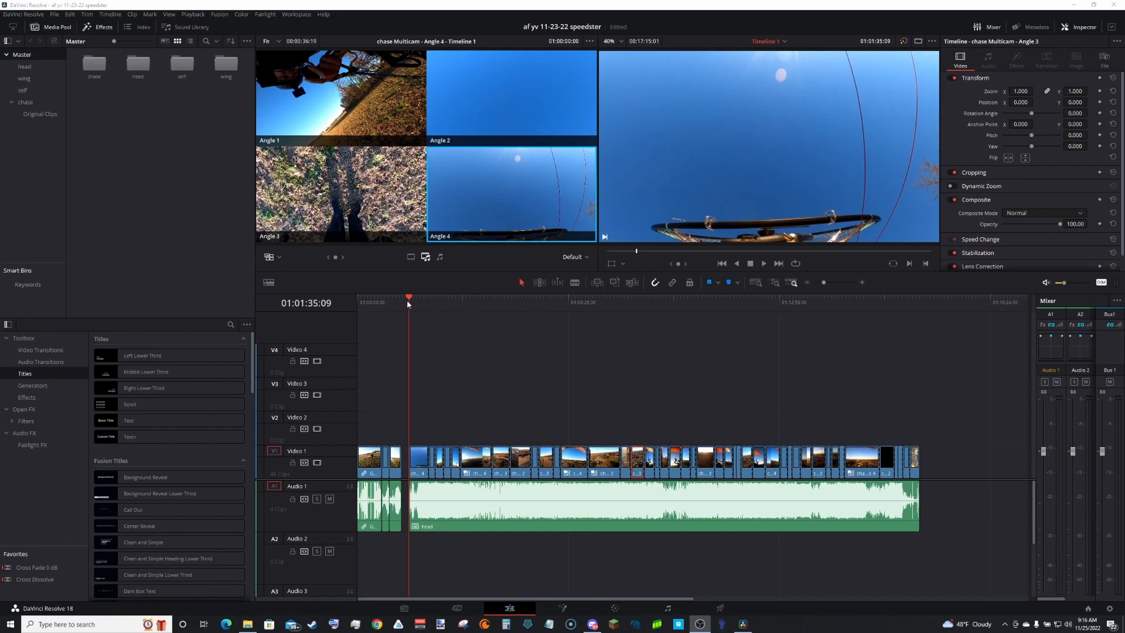
Step: Play the opening of the multicam clip and split its Angle 4 segment and the audio beneath at 01:01:59:43
{"action": "left_click_drag", "start_coordinate": [409, 303], "coordinate": [415, 344]}
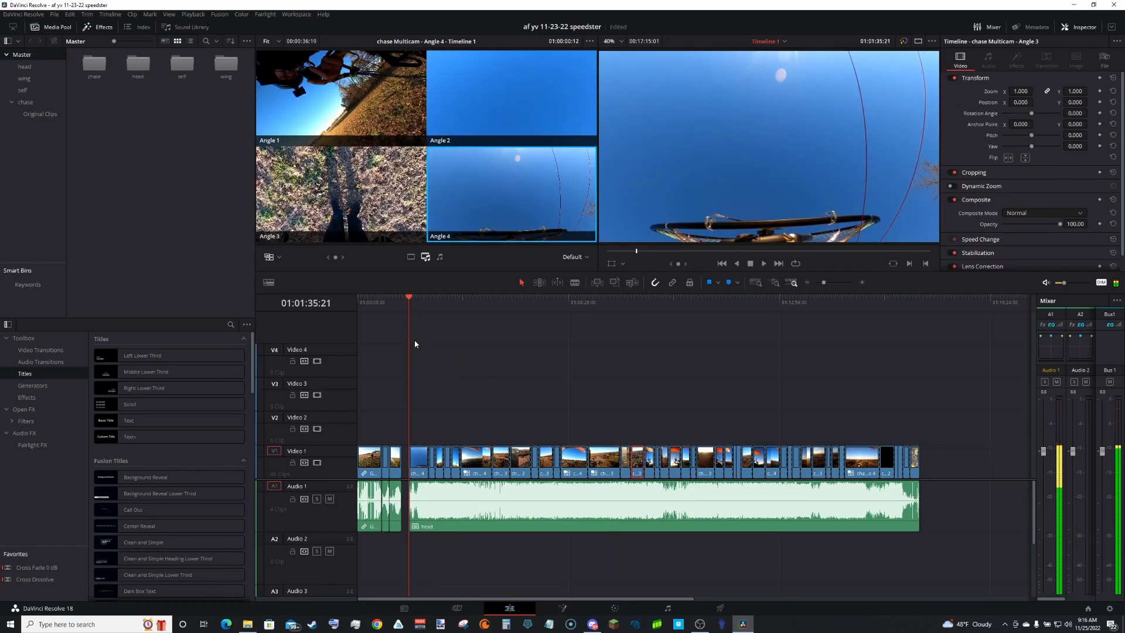
{"action": "left_click", "coordinate": [765, 264]}
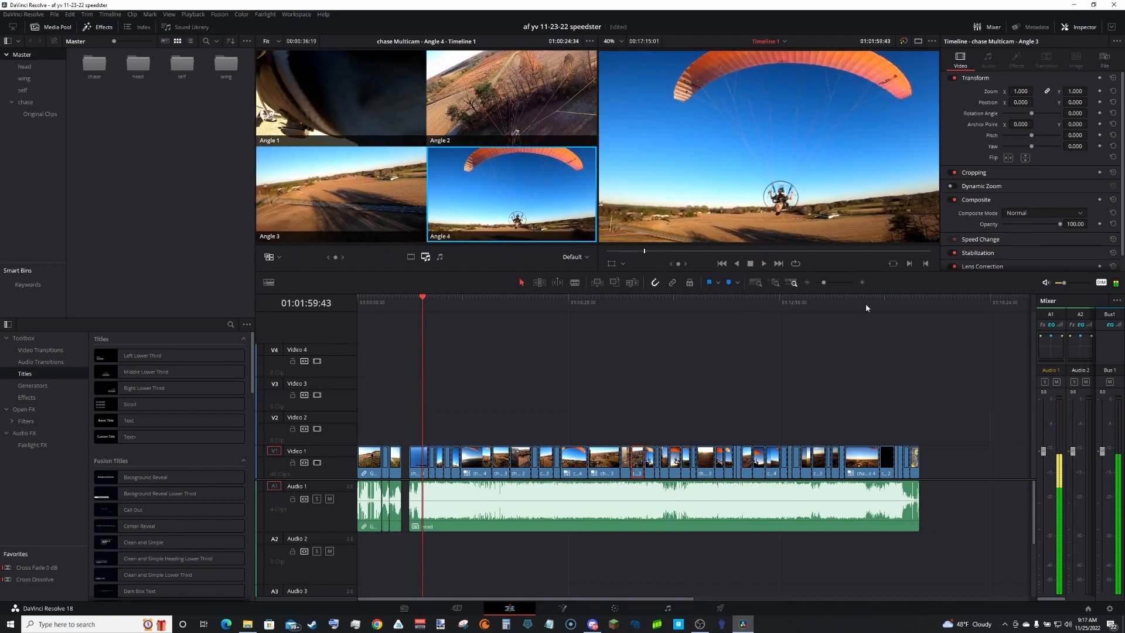
{"action": "left_click_drag", "start_coordinate": [823, 285], "coordinate": [829, 286]}
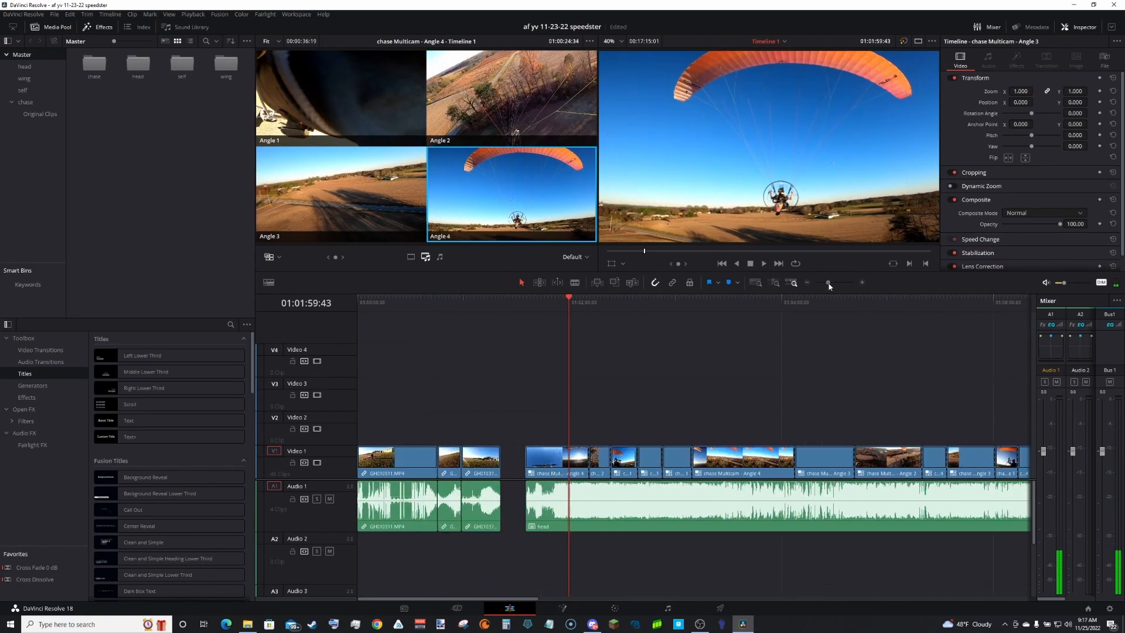
{"action": "key", "text": "b"}
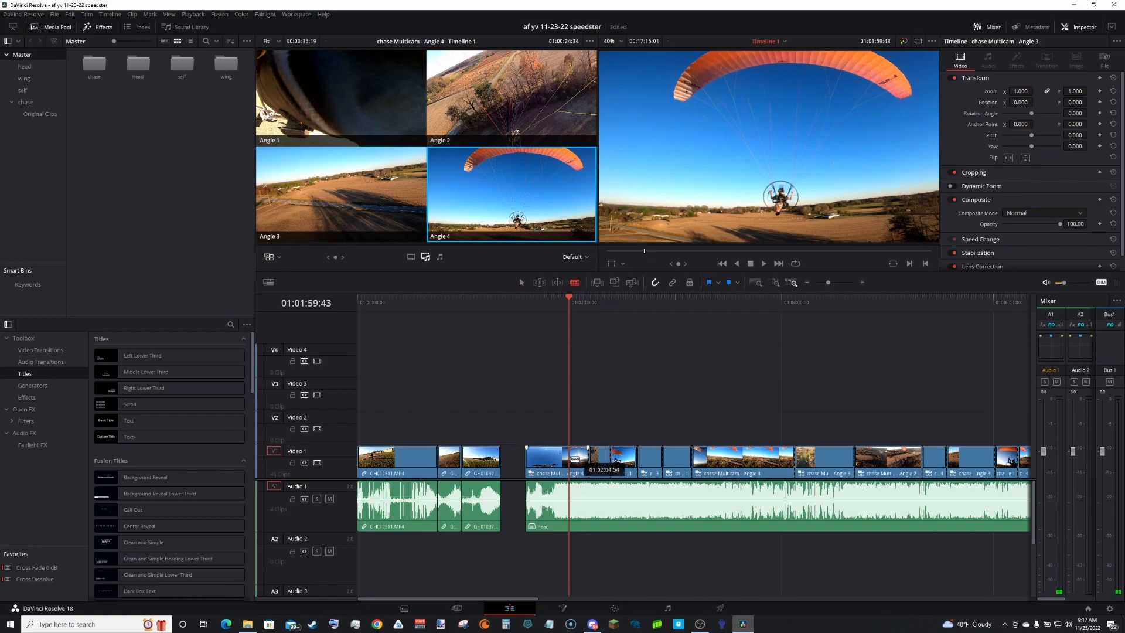
{"action": "left_click", "coordinate": [573, 465]}
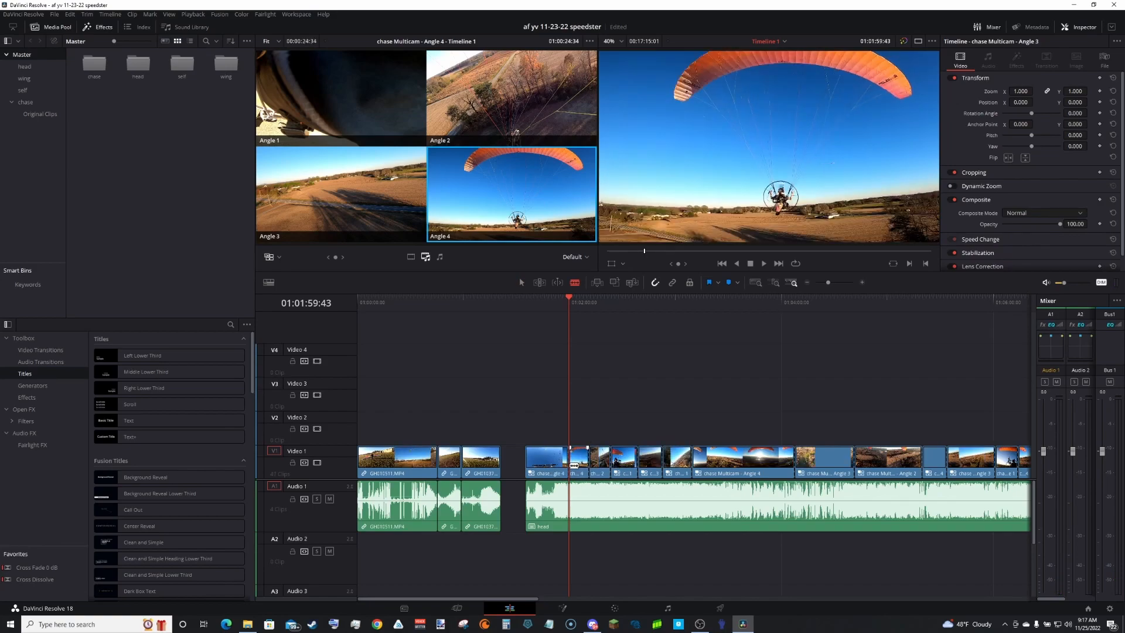
{"action": "left_click", "coordinate": [573, 515]}
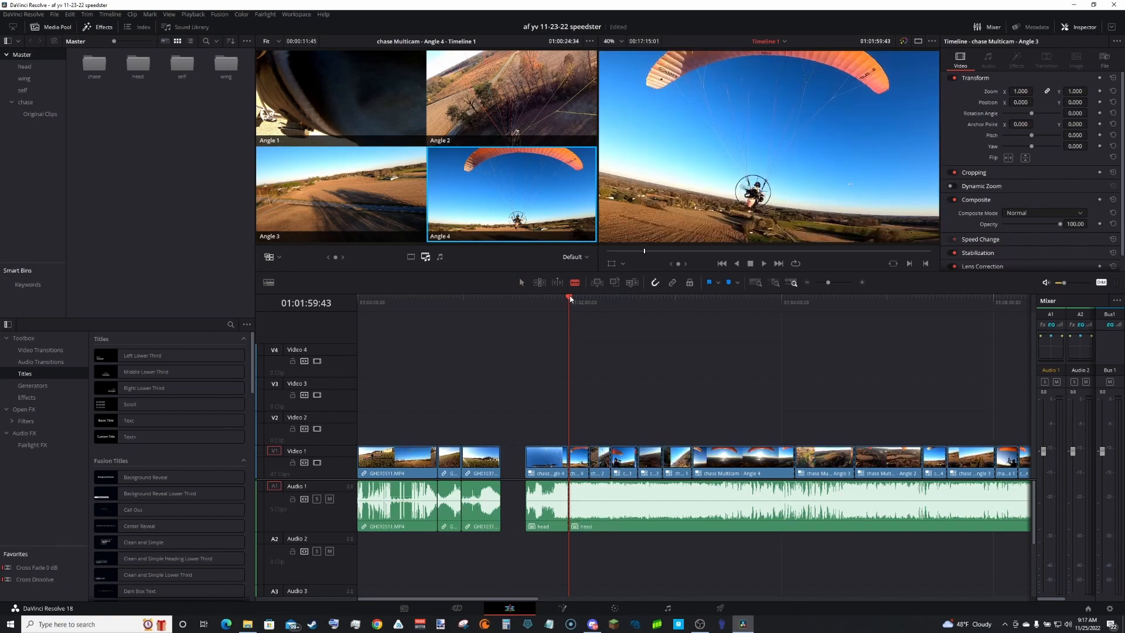
Step: Find the cut point in the following Angle 1 segment and split its video and audio at 01:03:01:35
{"action": "left_click_drag", "start_coordinate": [570, 297], "coordinate": [639, 330]}
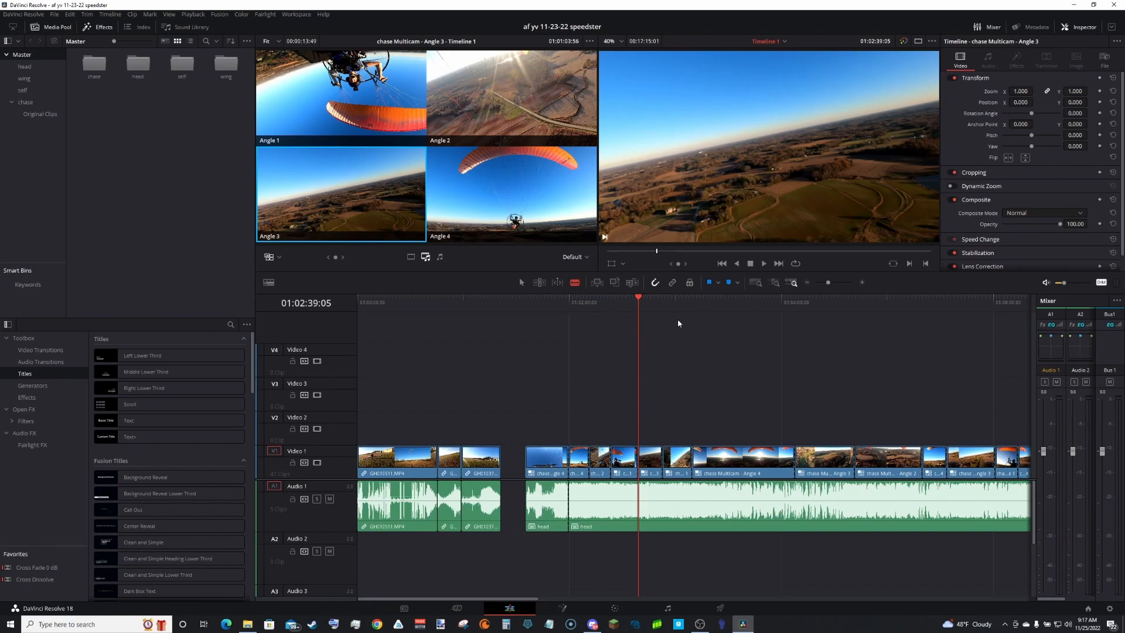
{"action": "left_click", "coordinate": [659, 300]}
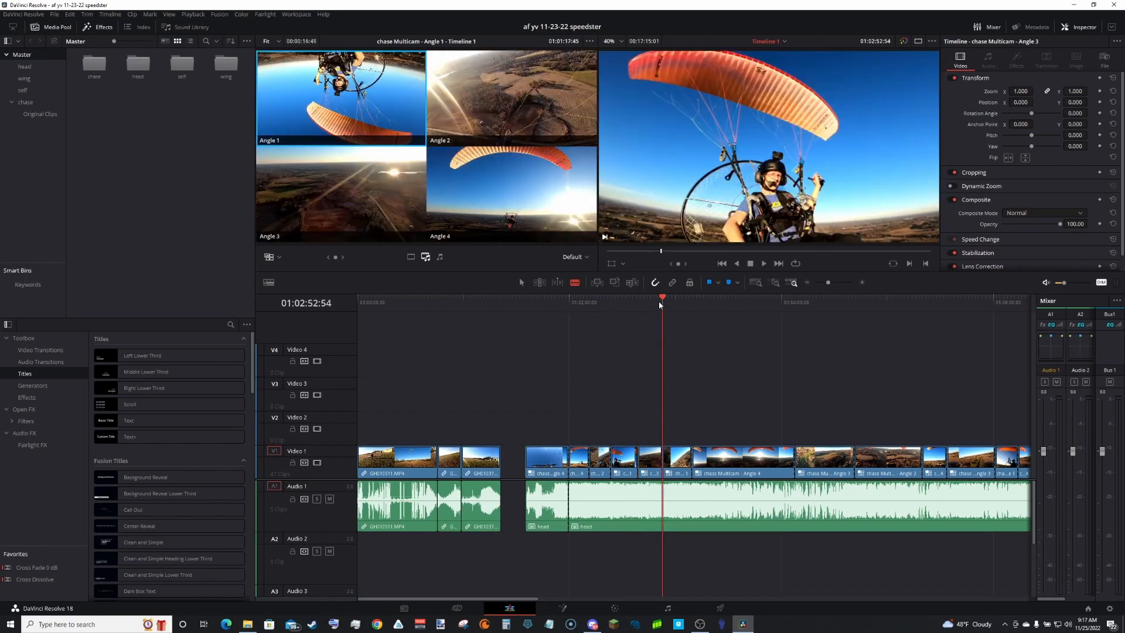
{"action": "key", "text": "space"}
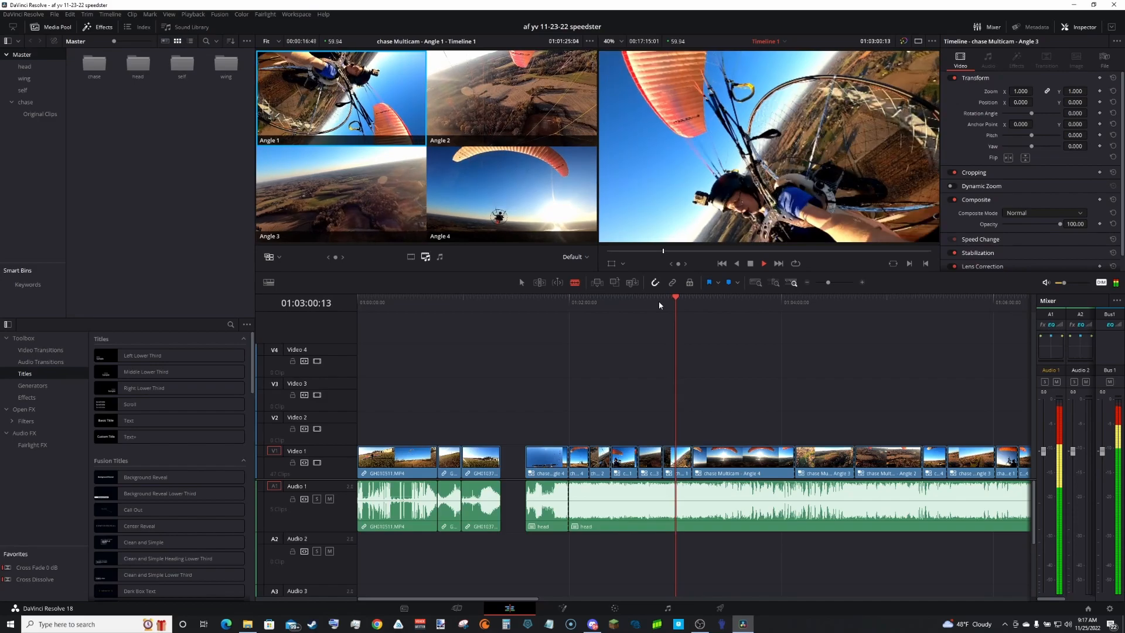
{"action": "key", "text": "space"}
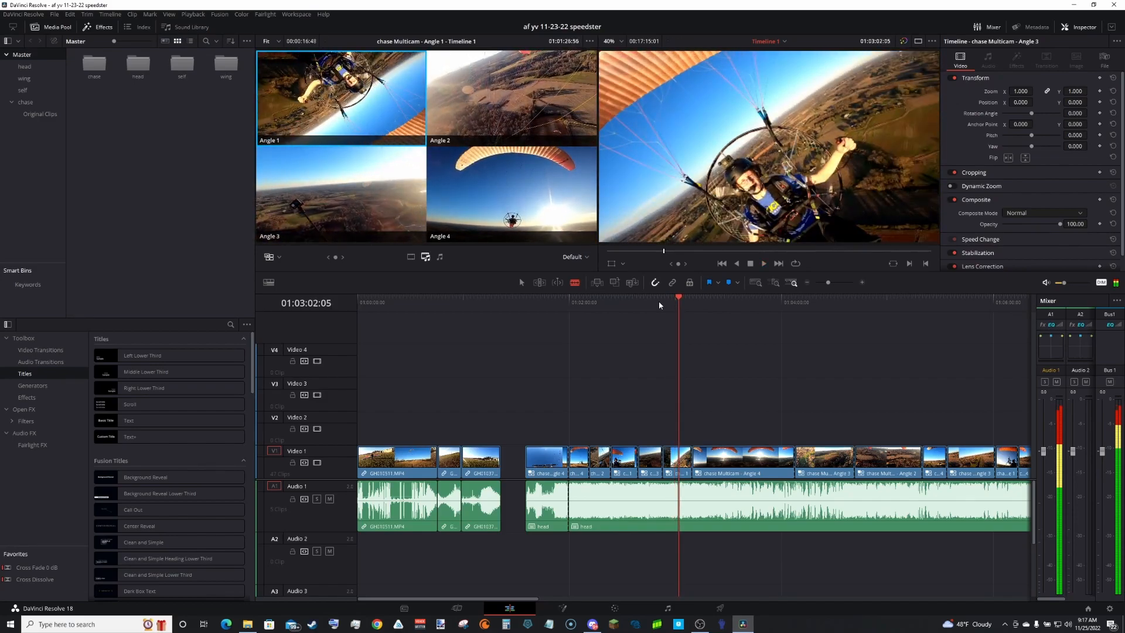
{"action": "key", "text": "Left"}
{"action": "key", "text": "Left"}
{"action": "key", "text": "Left"}
{"action": "key", "text": "Left"}
{"action": "key", "text": "Left"}
{"action": "key", "text": "Left"}
{"action": "key", "text": "Left"}
{"action": "key", "text": "Left"}
{"action": "key", "text": "Left"}
{"action": "key", "text": "Left"}
{"action": "key", "text": "Left"}
{"action": "key", "text": "Left"}
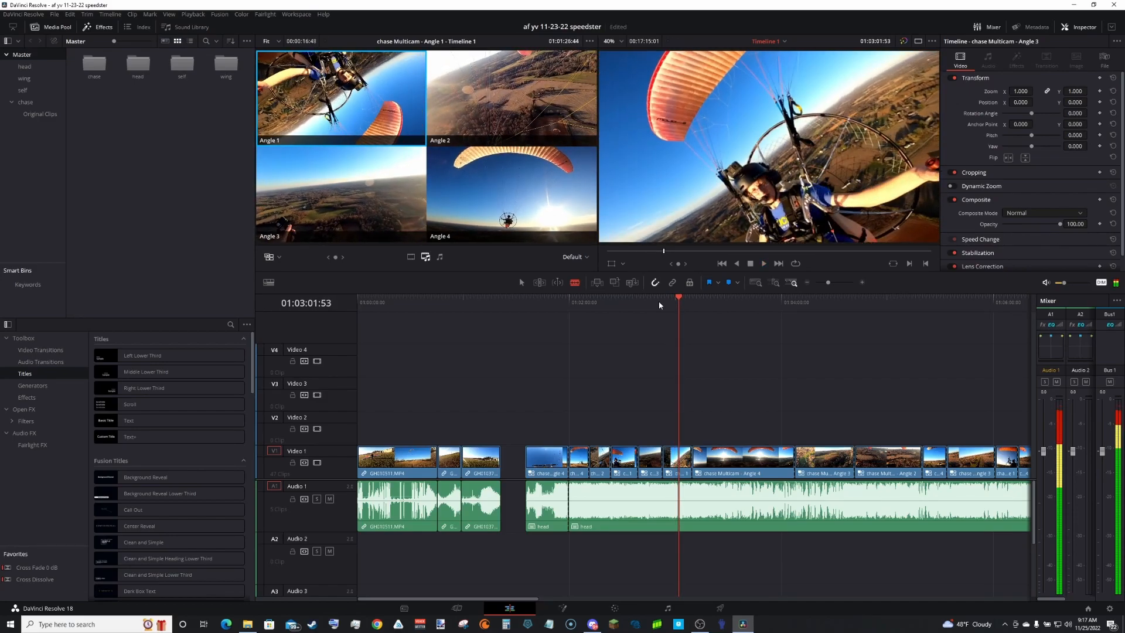
{"action": "key", "text": "Left"}
{"action": "key", "text": "Left"}
{"action": "key", "text": "Left"}
{"action": "key", "text": "Left"}
{"action": "key", "text": "Left"}
{"action": "key", "text": "Left"}
{"action": "key", "text": "Left"}
{"action": "key", "text": "Left"}
{"action": "key", "text": "Left"}
{"action": "key", "text": "Left"}
{"action": "key", "text": "Left"}
{"action": "key", "text": "Left"}
{"action": "key", "text": "Left"}
{"action": "key", "text": "Left"}
{"action": "key", "text": "Left"}
{"action": "key", "text": "Left"}
{"action": "key", "text": "Left"}
{"action": "key", "text": "Left"}
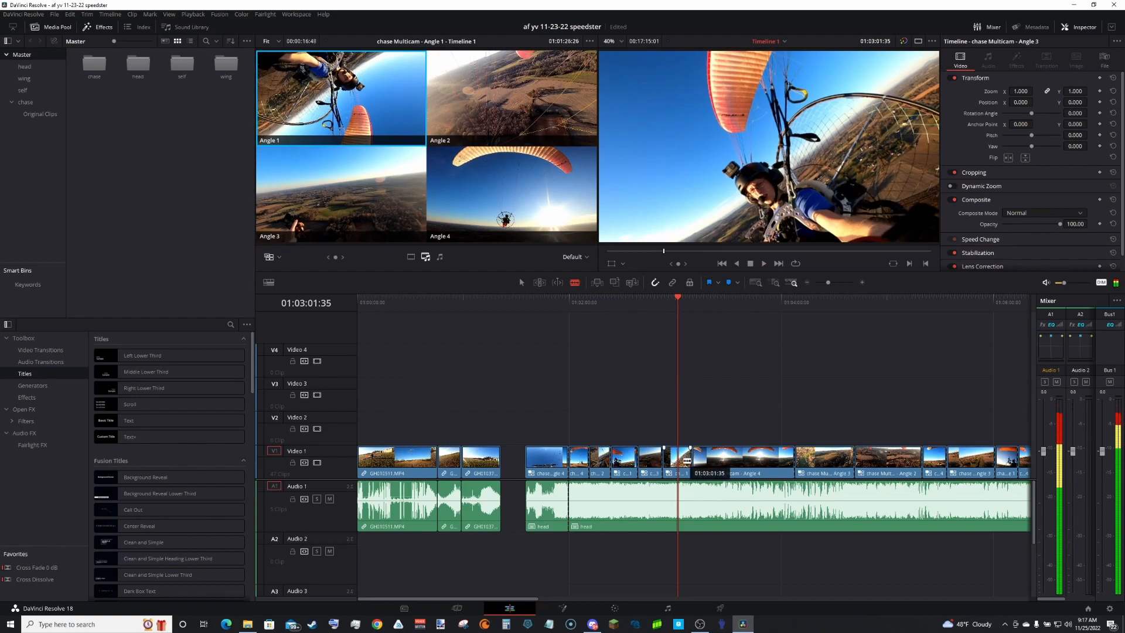
{"action": "left_click", "coordinate": [681, 462]}
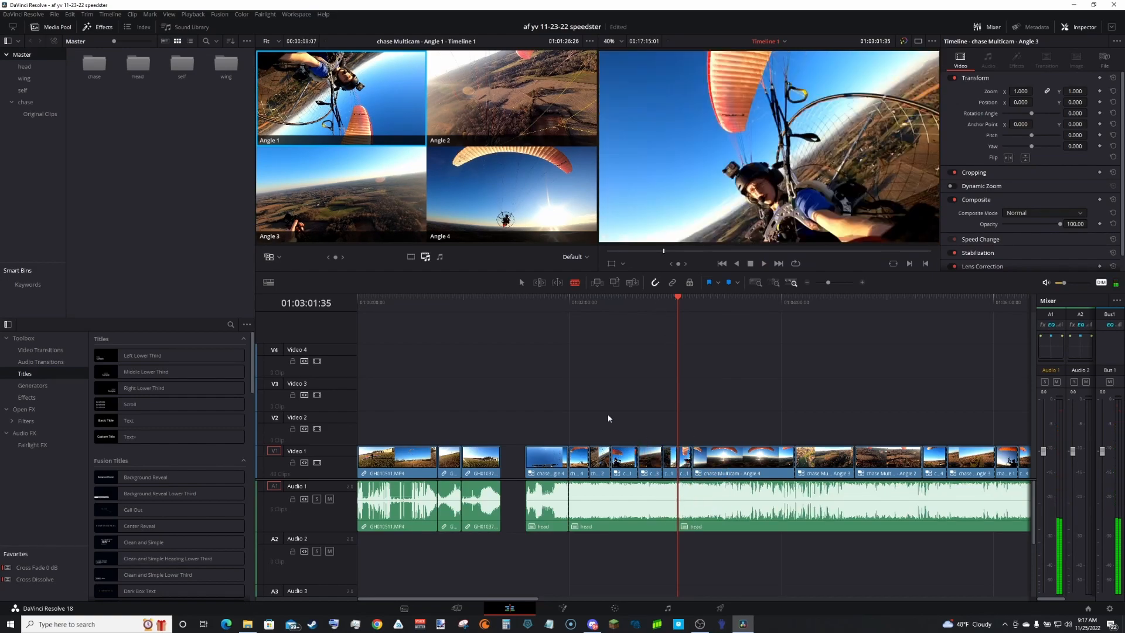
Step: Ripple delete all video and audio between the cuts at 01:01:59:43 and 01:03:01:35
{"action": "key", "text": "a"}
{"action": "left_click_drag", "start_coordinate": [613, 494], "coordinate": [669, 581]}
{"action": "key", "text": "Delete"}
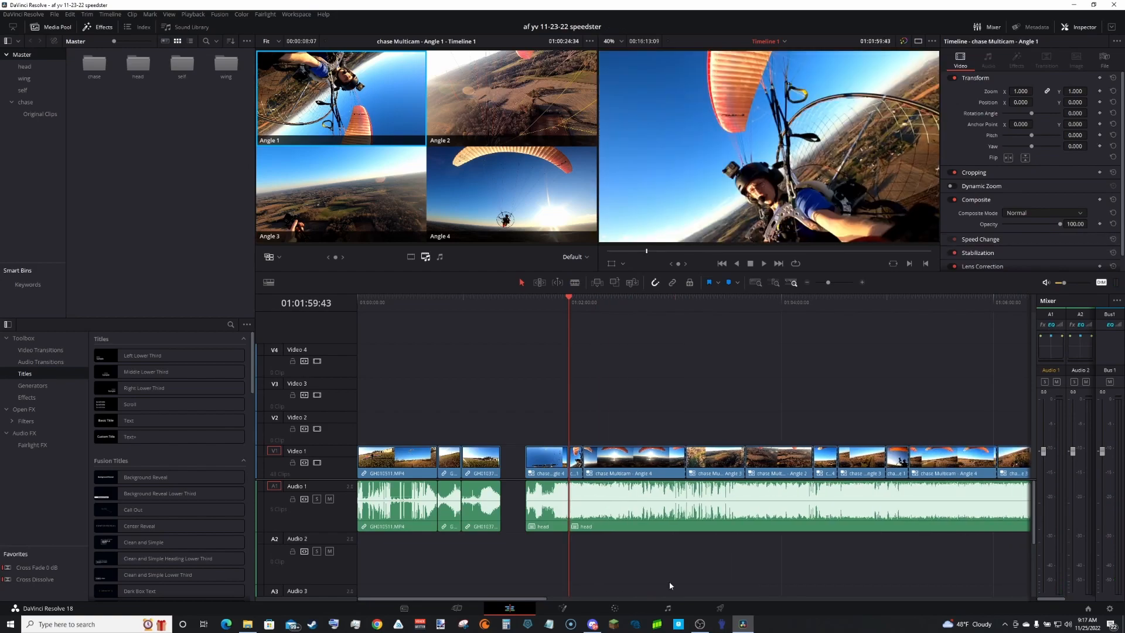
Step: Play across the new join and review the long Angle 4 segment up to the start of the next Angle 3 segment
{"action": "key", "text": "space"}
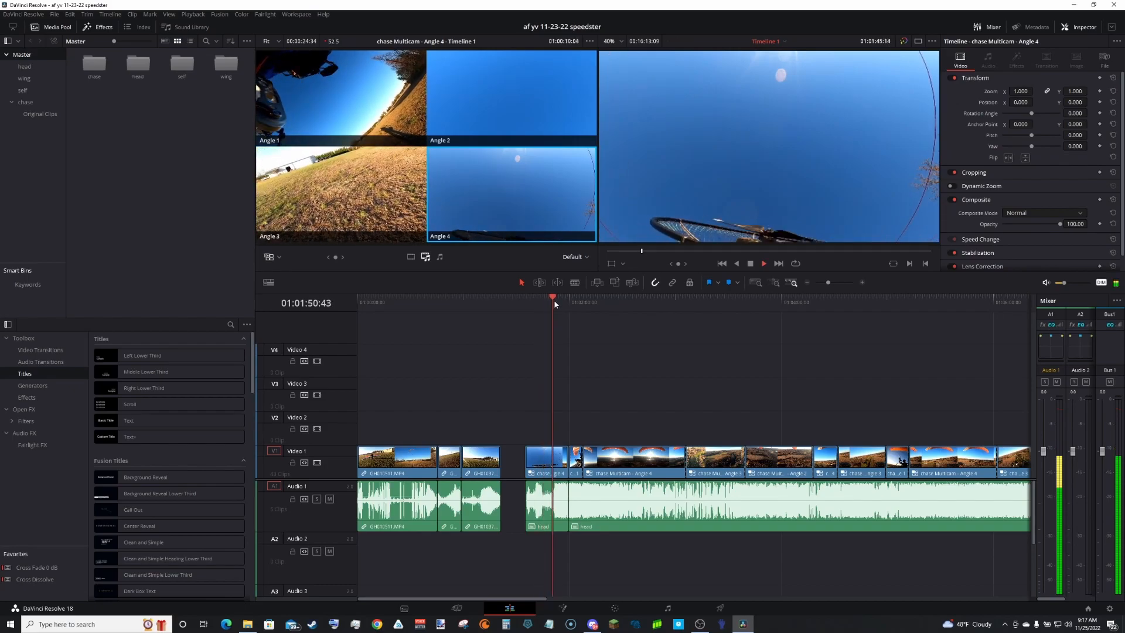
{"action": "key", "text": "space"}
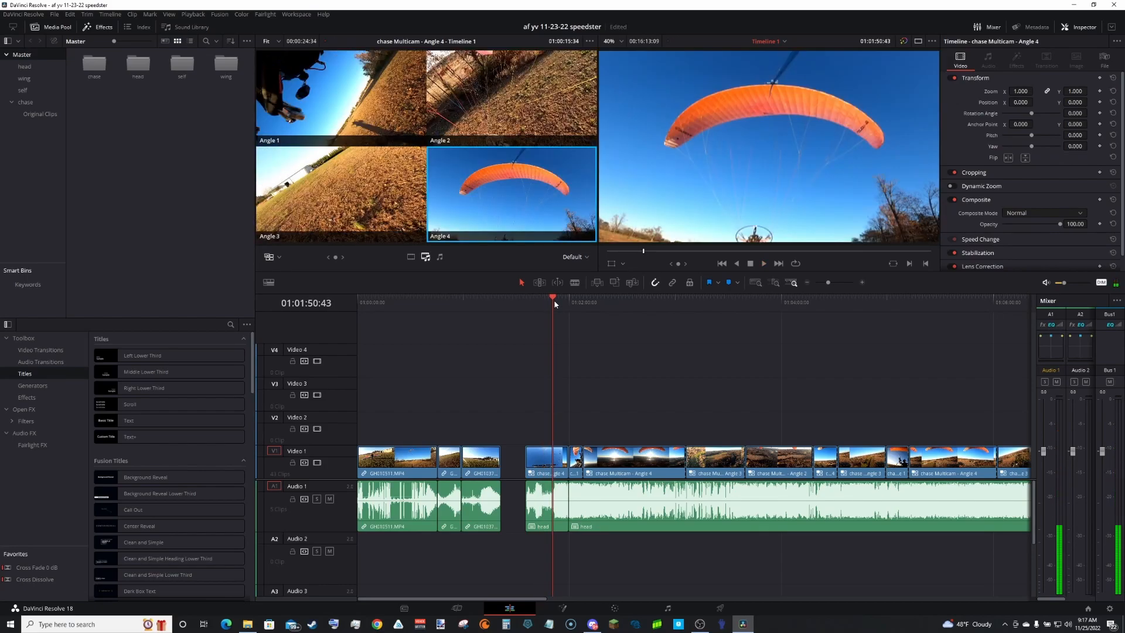
{"action": "key", "text": "space"}
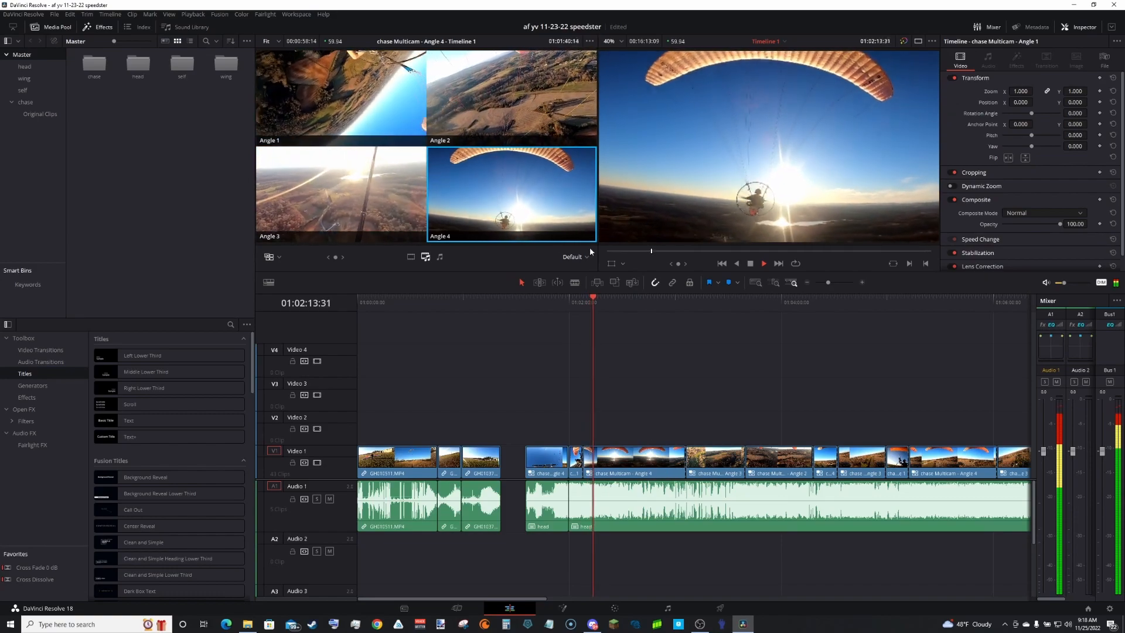
{"action": "left_click", "coordinate": [602, 304]}
{"action": "left_click_drag", "start_coordinate": [601, 303], "coordinate": [672, 332]}
{"action": "key", "text": "space"}
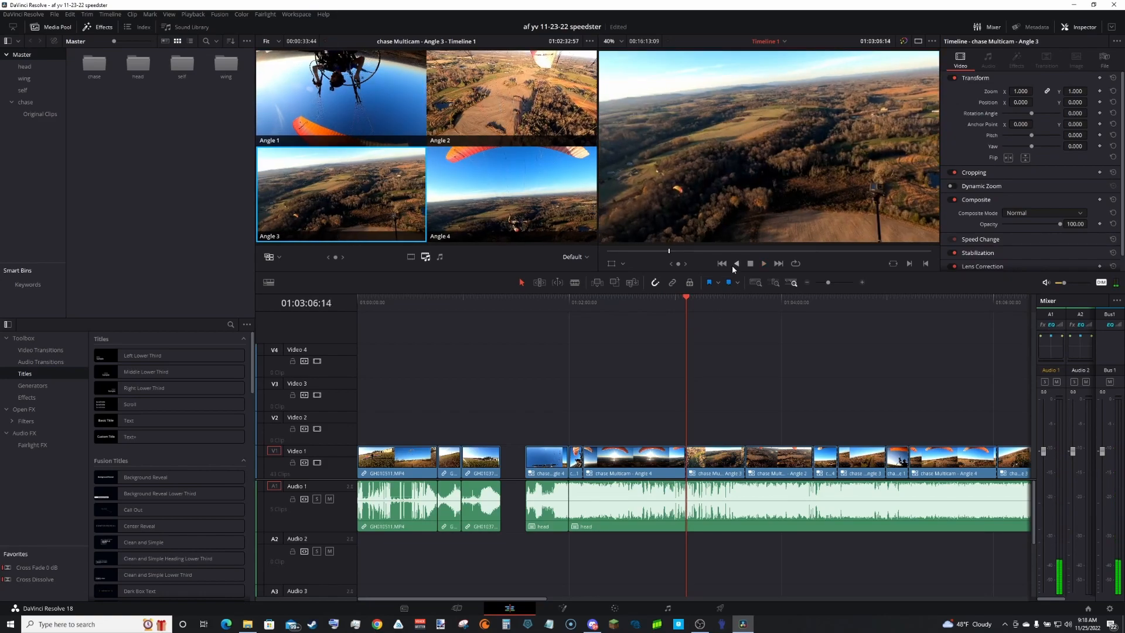
Step: Split the audio at the start of the Angle 3 segment and ripple delete everything between 01:01:59:43 and that segment
{"action": "left_click", "coordinate": [762, 264]}
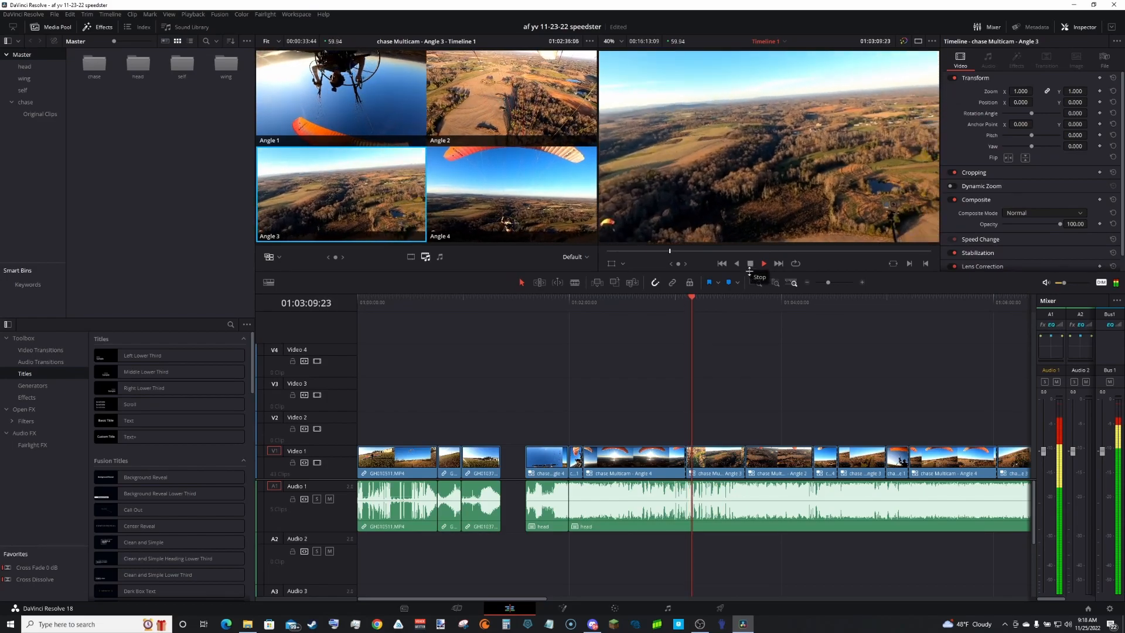
{"action": "left_click", "coordinate": [750, 264]}
{"action": "left_click", "coordinate": [760, 264]}
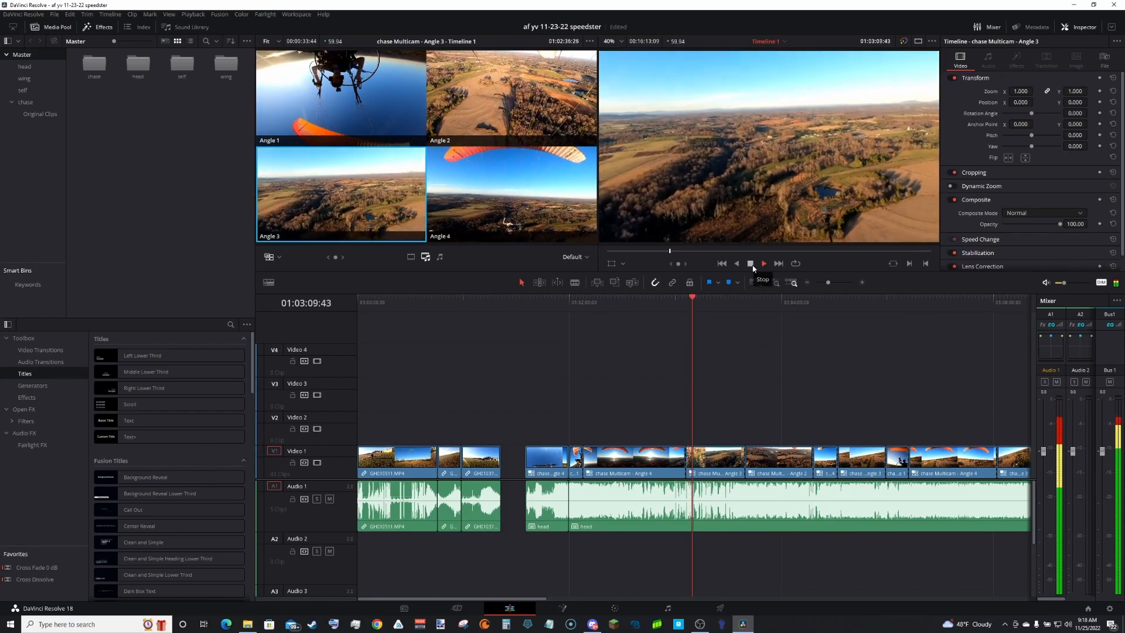
{"action": "left_click", "coordinate": [753, 268]}
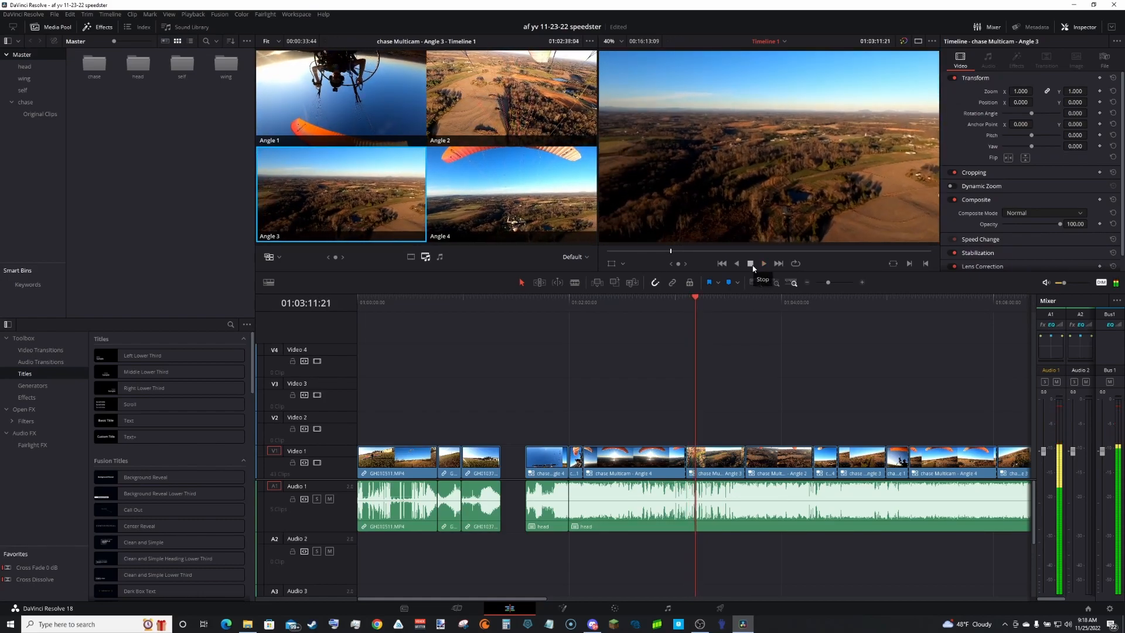
{"action": "key", "text": "a"}
{"action": "left_click_drag", "start_coordinate": [666, 397], "coordinate": [581, 564]}
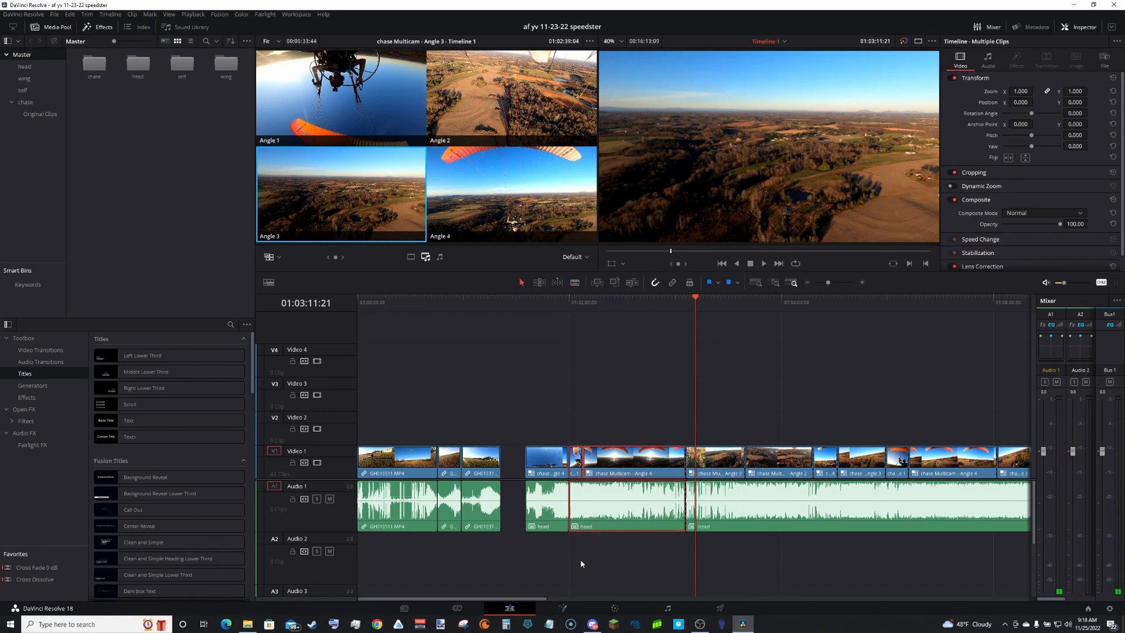
{"action": "key", "text": "Delete"}
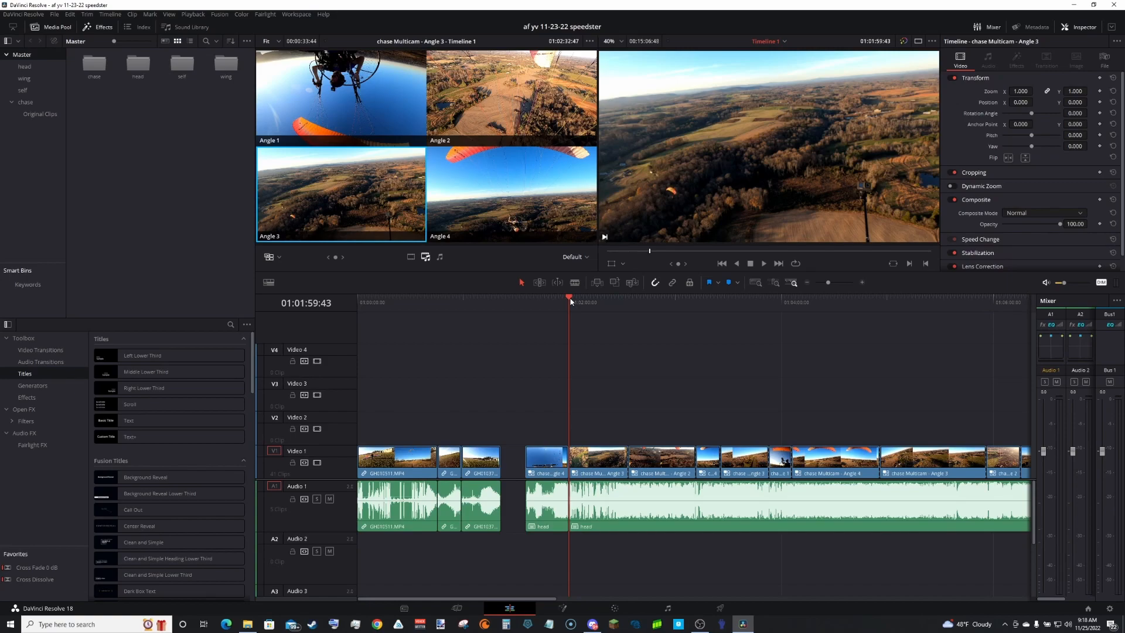
Step: Split the Angle 3 segment and the audio beneath it at 01:02:18:04
{"action": "left_click_drag", "start_coordinate": [570, 301], "coordinate": [609, 304]}
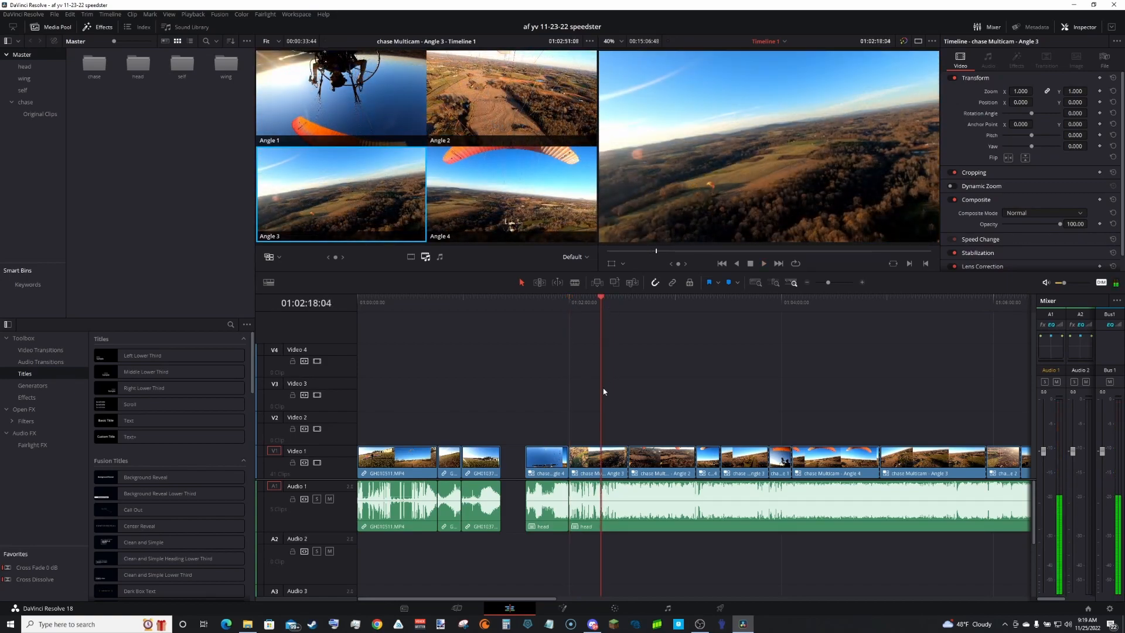
{"action": "left_click", "coordinate": [604, 509]}
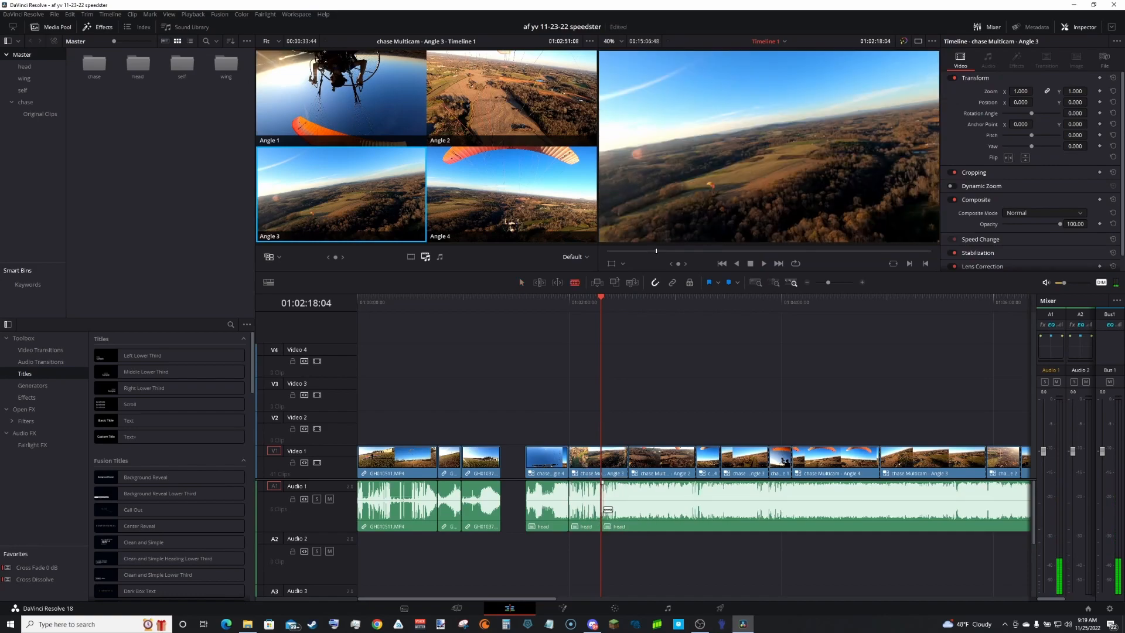
{"action": "left_click", "coordinate": [603, 460]}
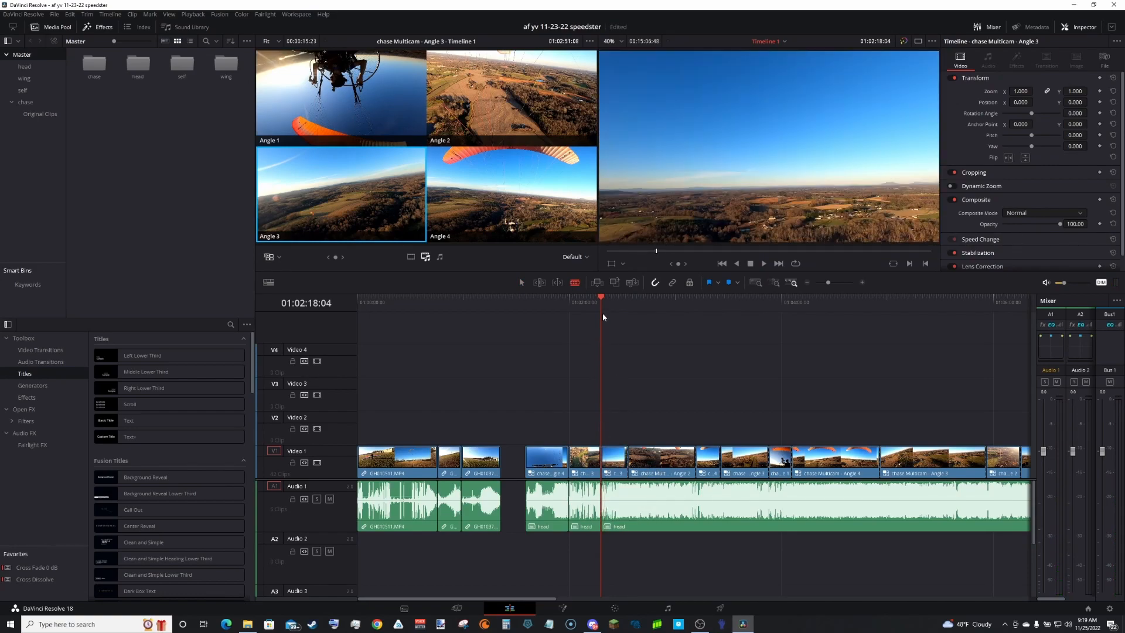
Step: Split the audio at the start of the Angle 2 segment and ripple delete the rest of Angle 3 with its audio
{"action": "key", "text": "space"}
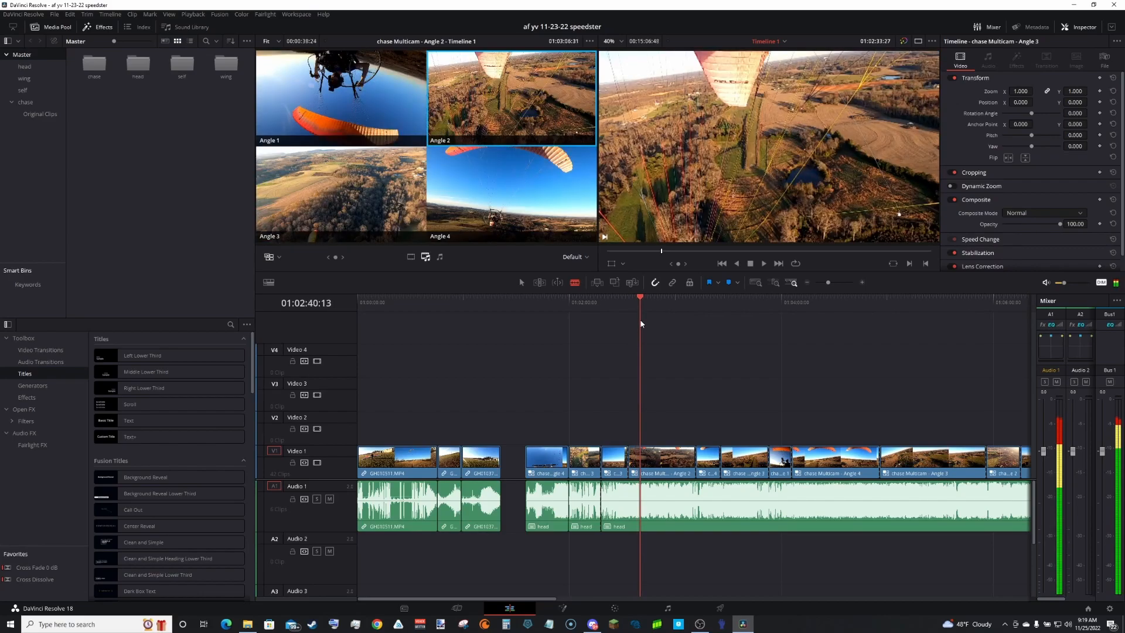
{"action": "left_click_drag", "start_coordinate": [648, 324], "coordinate": [638, 326]}
{"action": "key", "text": "space"}
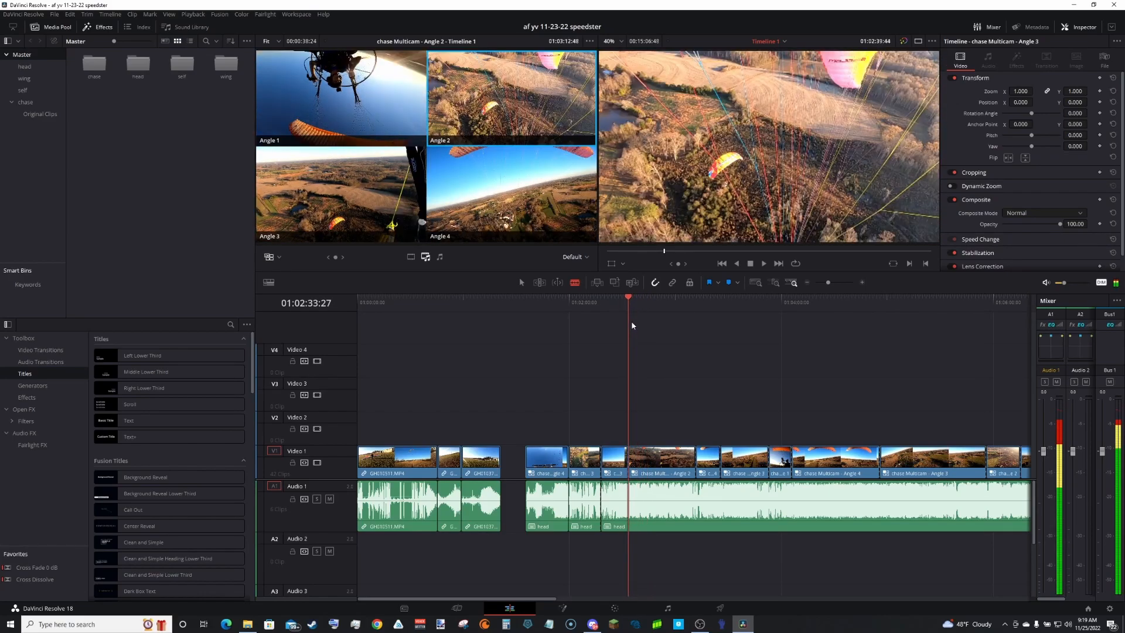
{"action": "left_click", "coordinate": [627, 524]}
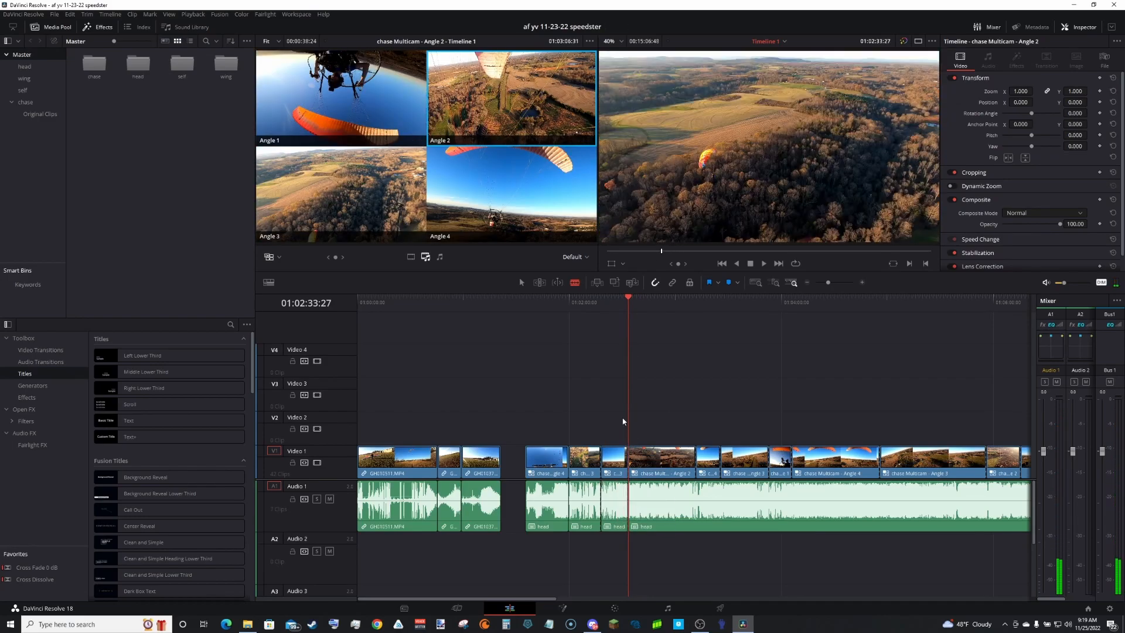
{"action": "key", "text": "Delete"}
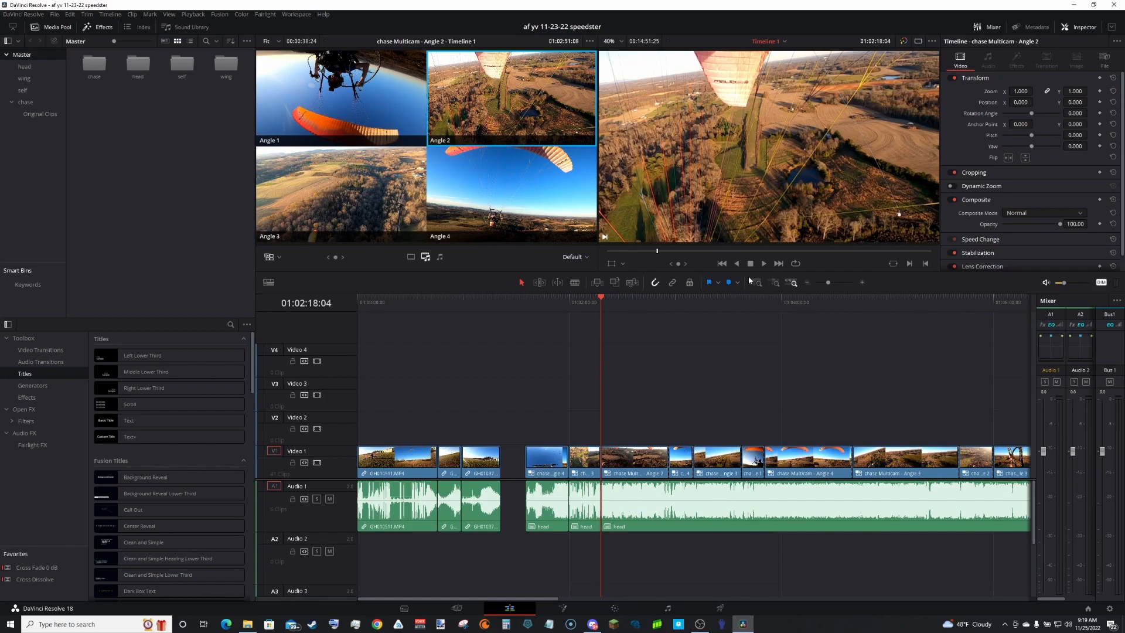
Step: Trim the Angle 2 segment's opening by splitting video and audio at 01:02:19:59 and ripple deleting the short piece before it, and resume playback
{"action": "left_click", "coordinate": [761, 264]}
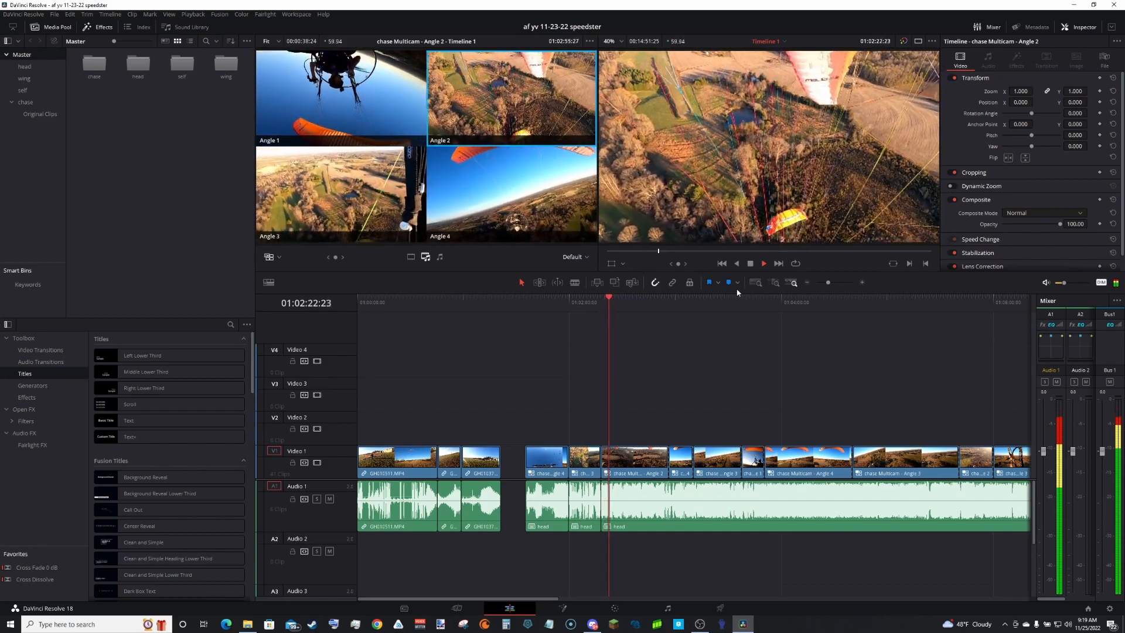
{"action": "key", "text": "space"}
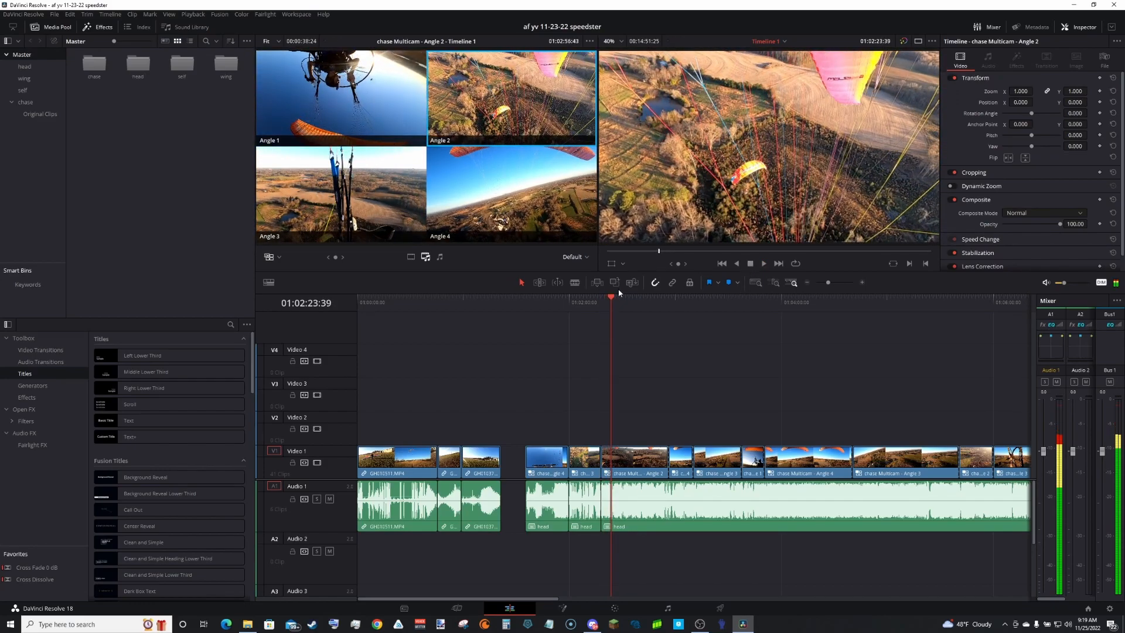
{"action": "key", "text": "space"}
{"action": "left_click_drag", "start_coordinate": [828, 282], "coordinate": [836, 283]}
{"action": "key", "text": "space"}
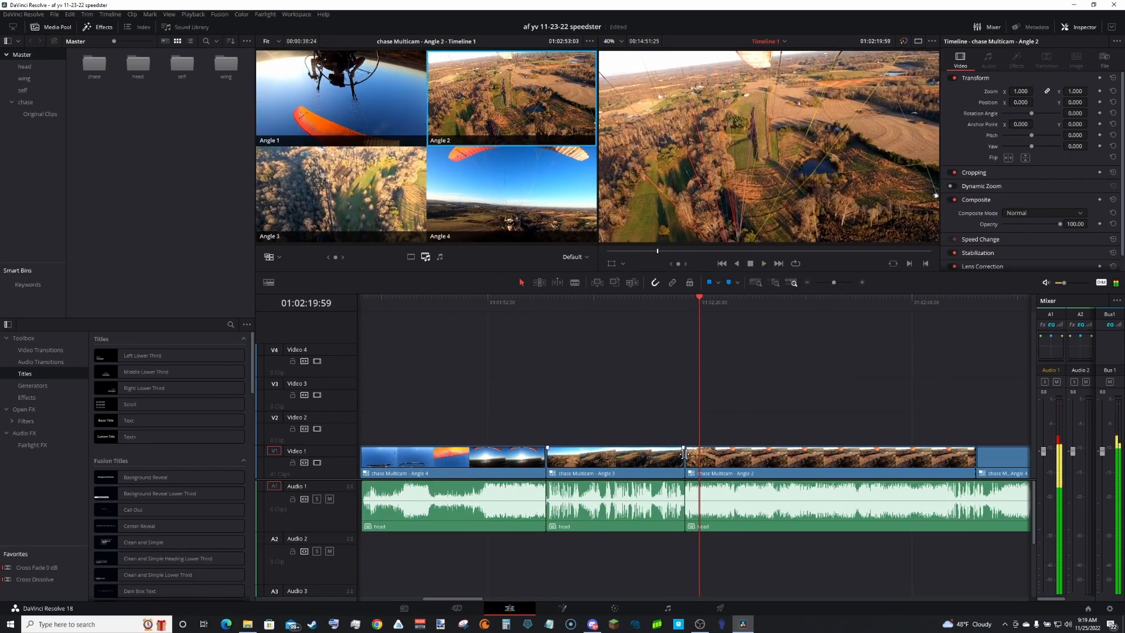
{"action": "mouse_move", "coordinate": [690, 455]}
{"action": "left_mouse_down"}
{"action": "mouse_move", "coordinate": [701, 486]}
{"action": "mouse_move", "coordinate": [695, 476]}
{"action": "left_mouse_up"}
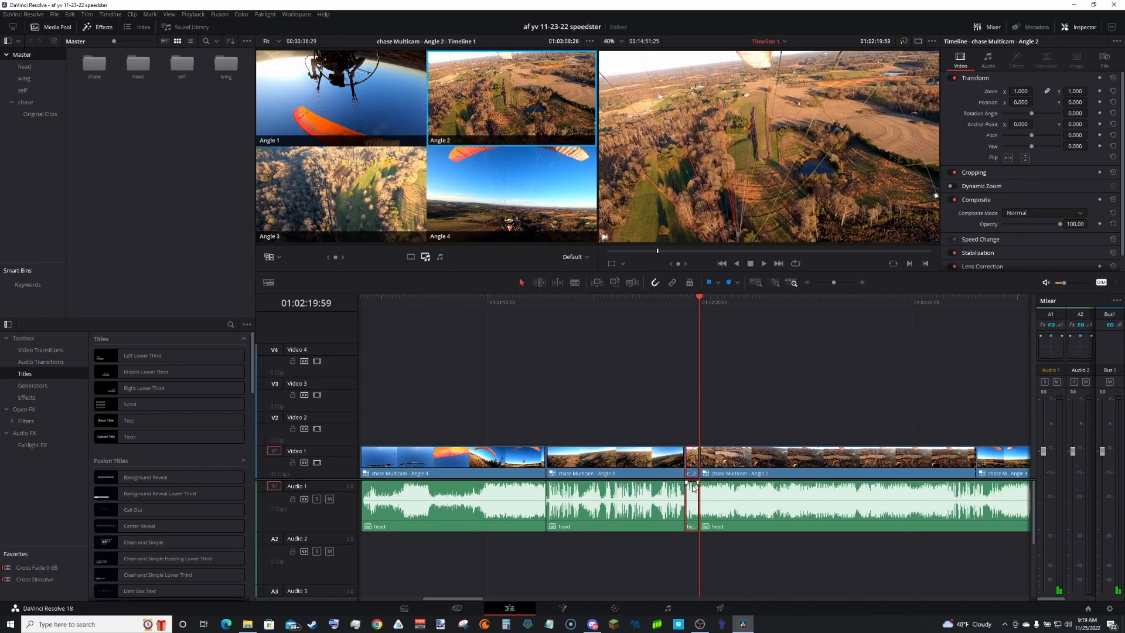
{"action": "key", "text": "ctrl+z"}
{"action": "key", "text": "space"}
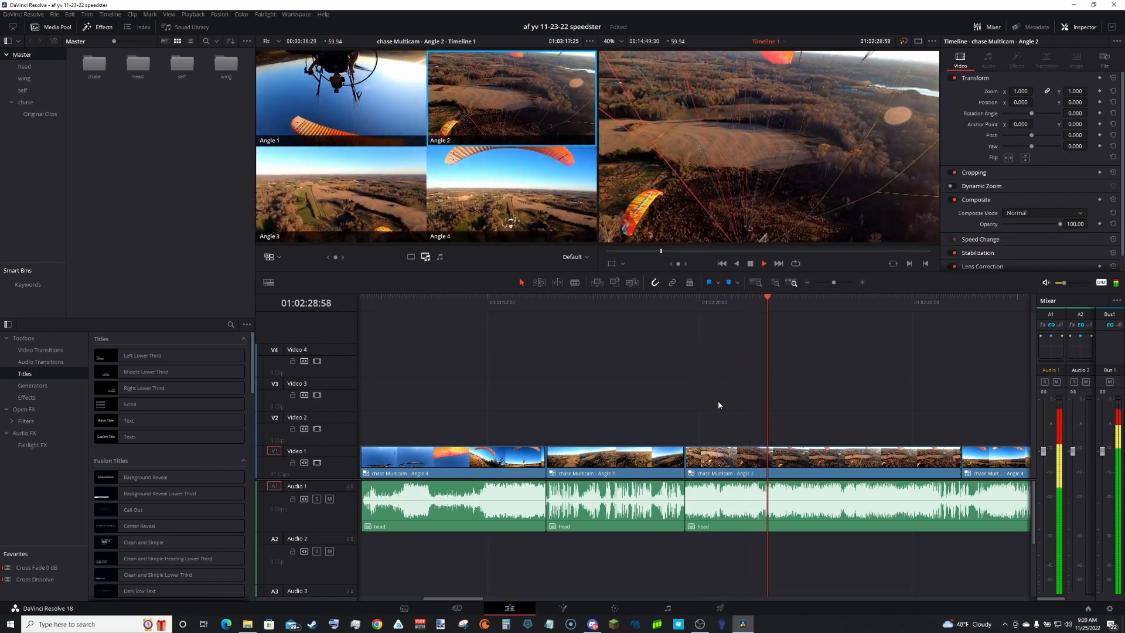
Step: Split the Angle 2 segment and its audio at 01:02:30:14 and ripple delete its remainder up to the following Angle 4 segment
{"action": "key", "text": "space"}
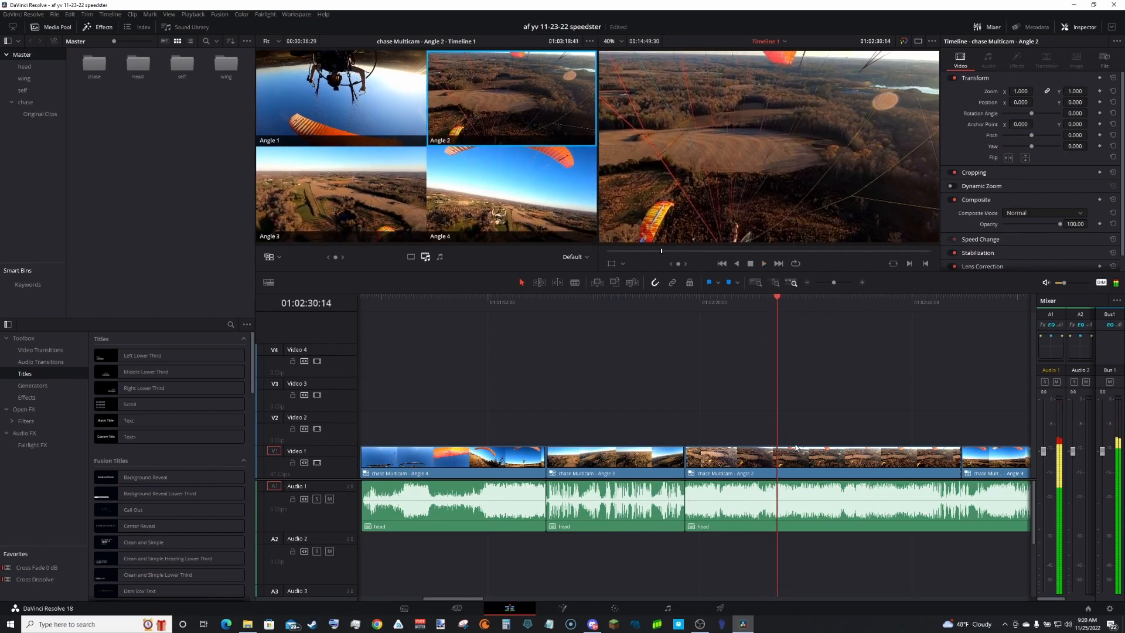
{"action": "left_click", "coordinate": [779, 467]}
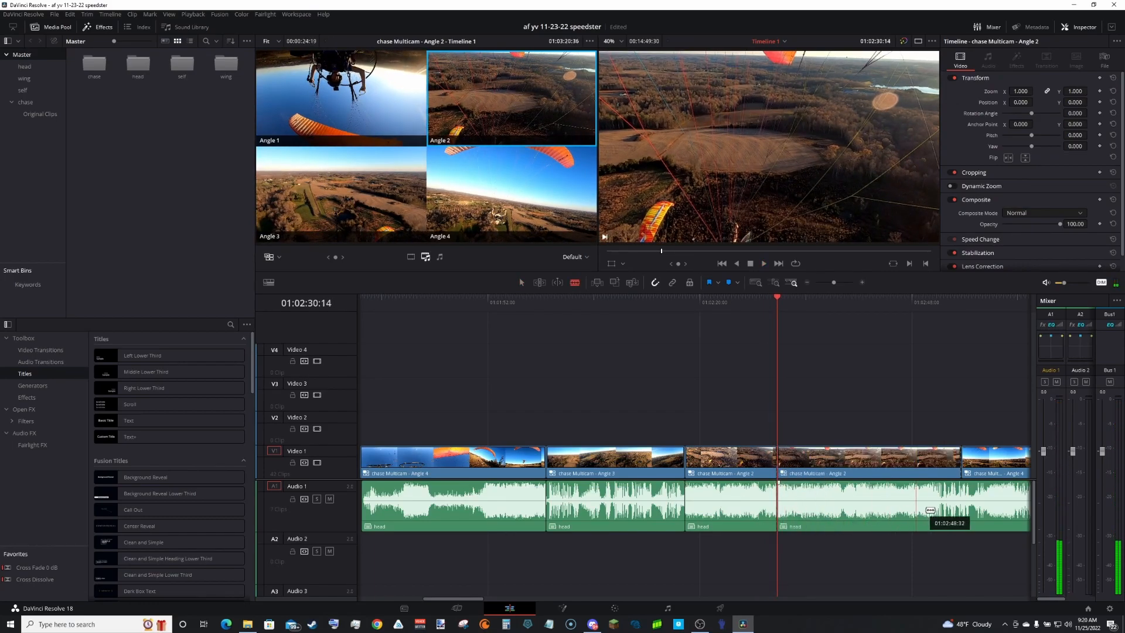
{"action": "key", "text": "a"}
{"action": "left_click", "coordinate": [866, 524]}
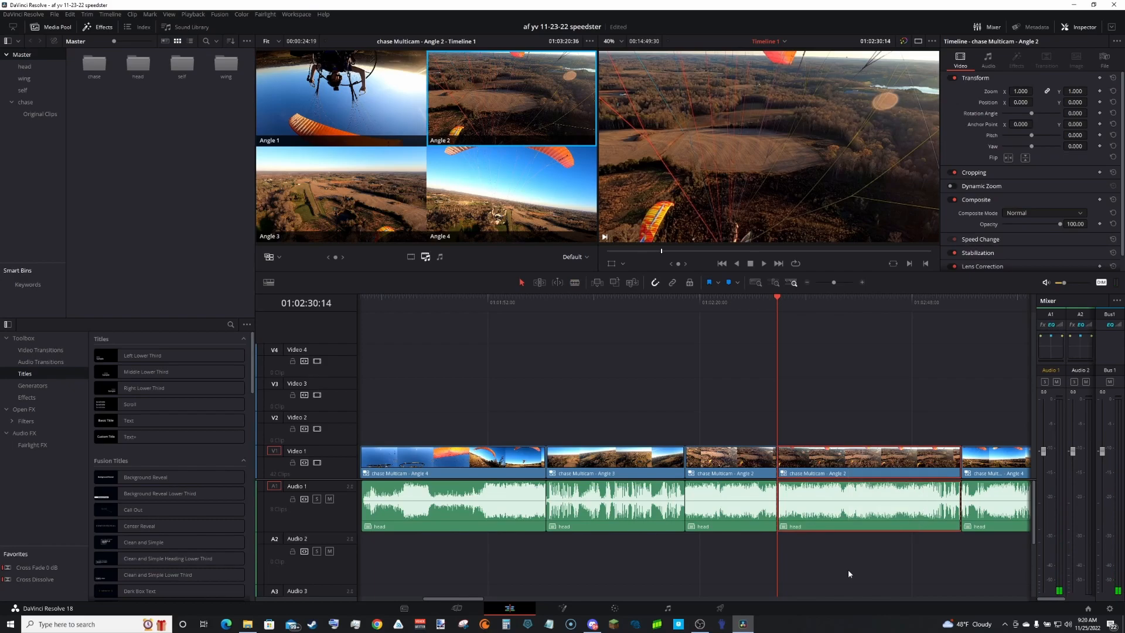
{"action": "key", "text": "Delete"}
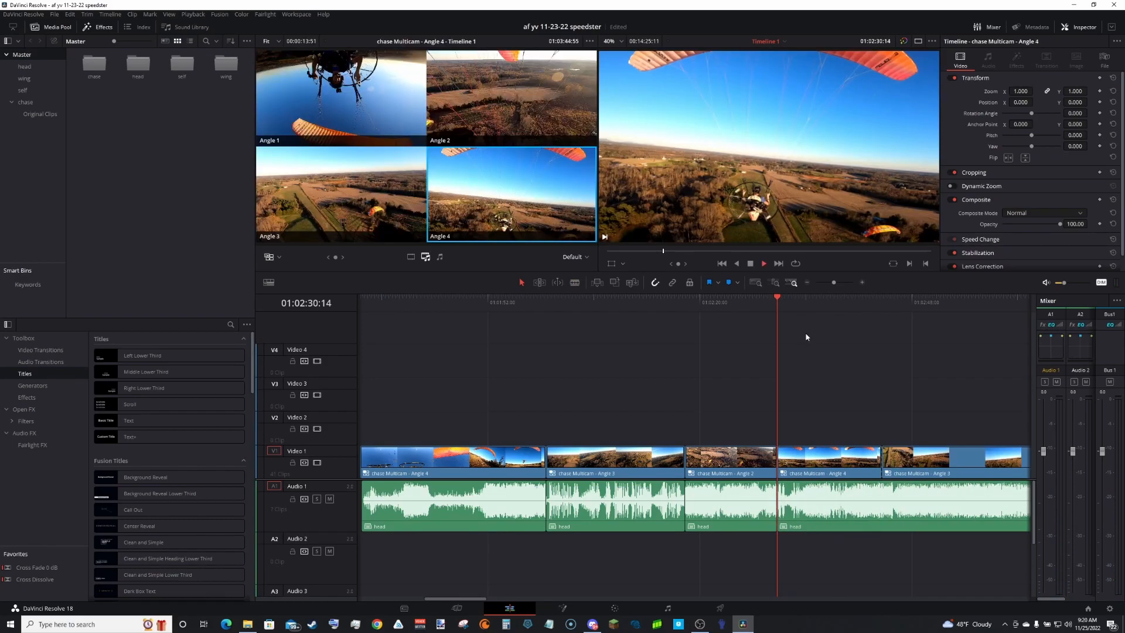
Step: Trim the Angle 4 segment's opening by splitting video and audio at 01:02:34:00 and ripple deleting the piece before the split
{"action": "key", "text": "space"}
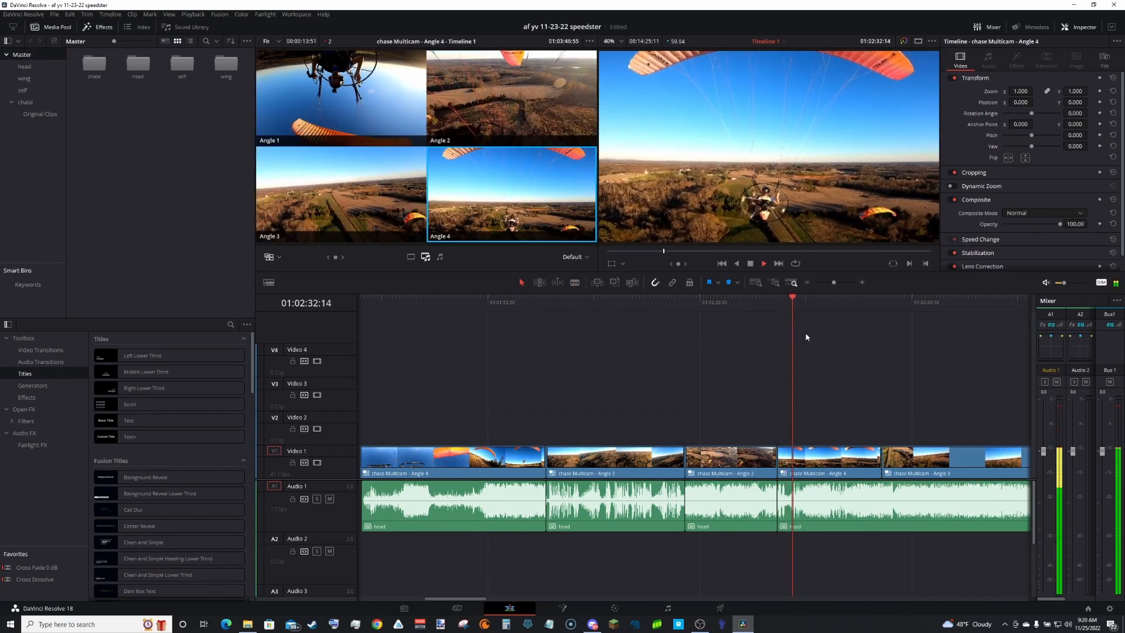
{"action": "key", "text": "space"}
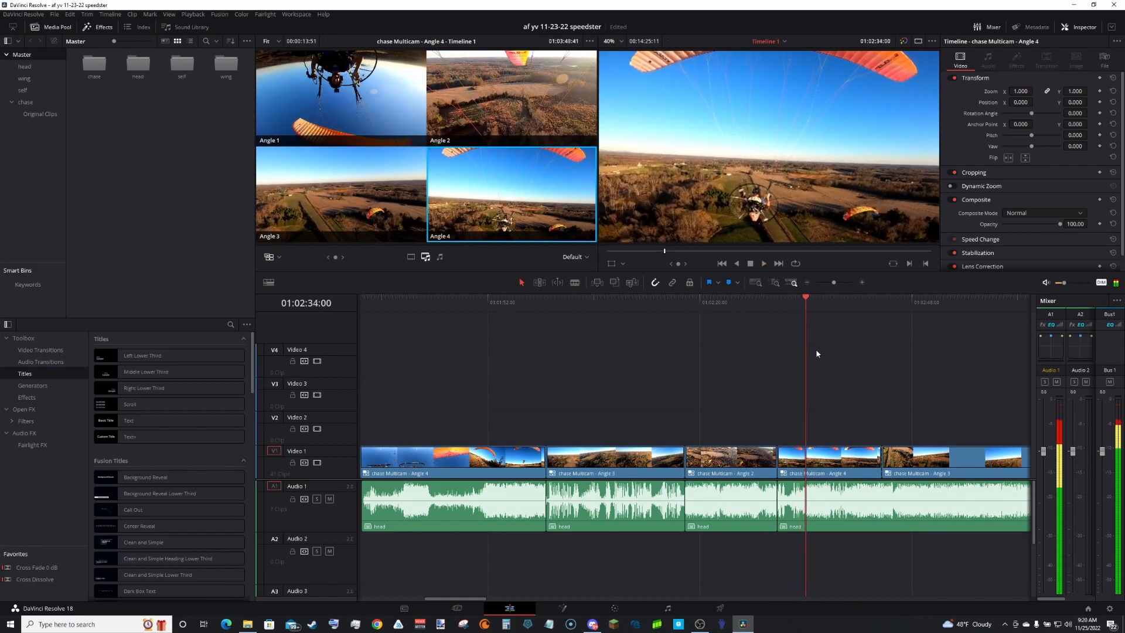
{"action": "left_click", "coordinate": [811, 473]}
{"action": "key", "text": "a"}
{"action": "key", "text": "Delete"}
{"action": "key", "text": "Up"}
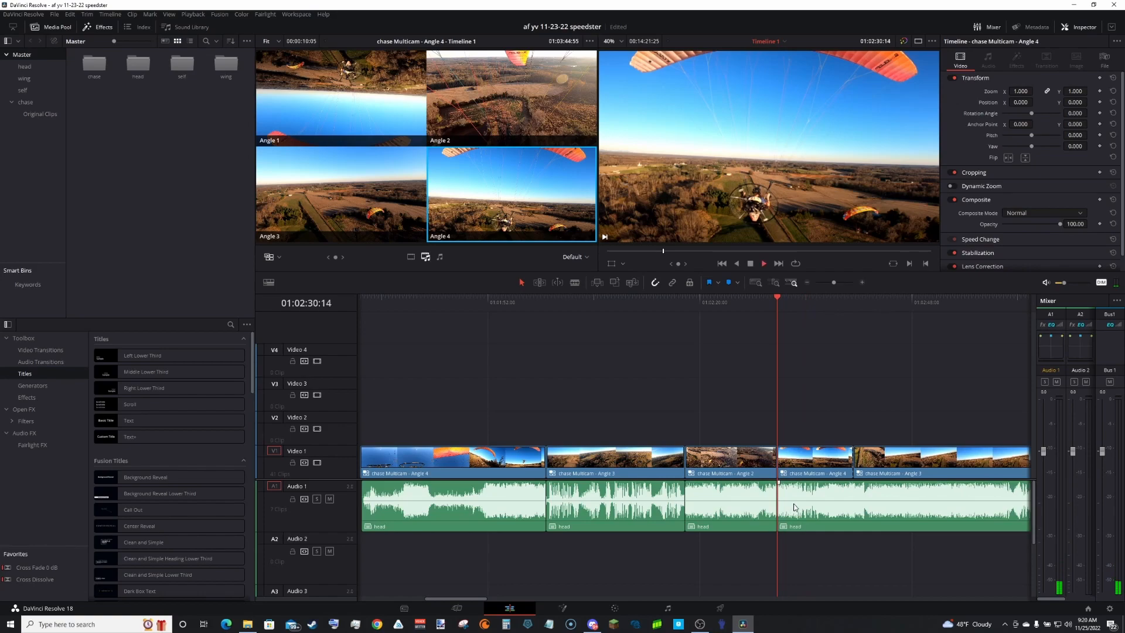
Step: Split the Angle 3 segment and its audio at 01:02:46:35 and ripple delete everything from there to the start of Angle 1
{"action": "key", "text": "space"}
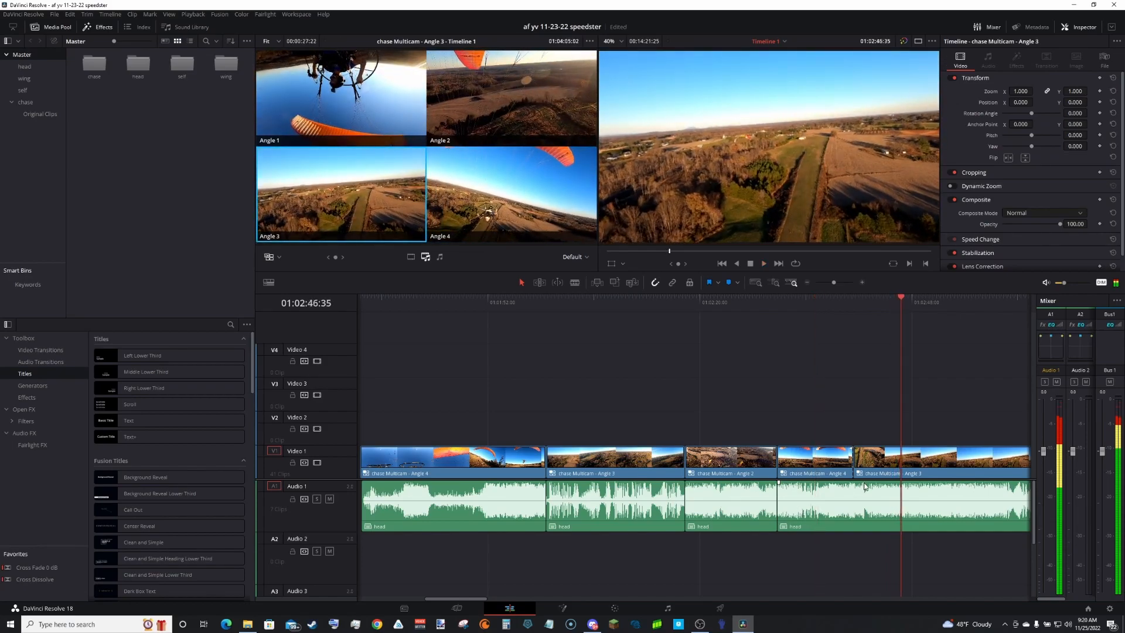
{"action": "left_click", "coordinate": [906, 469]}
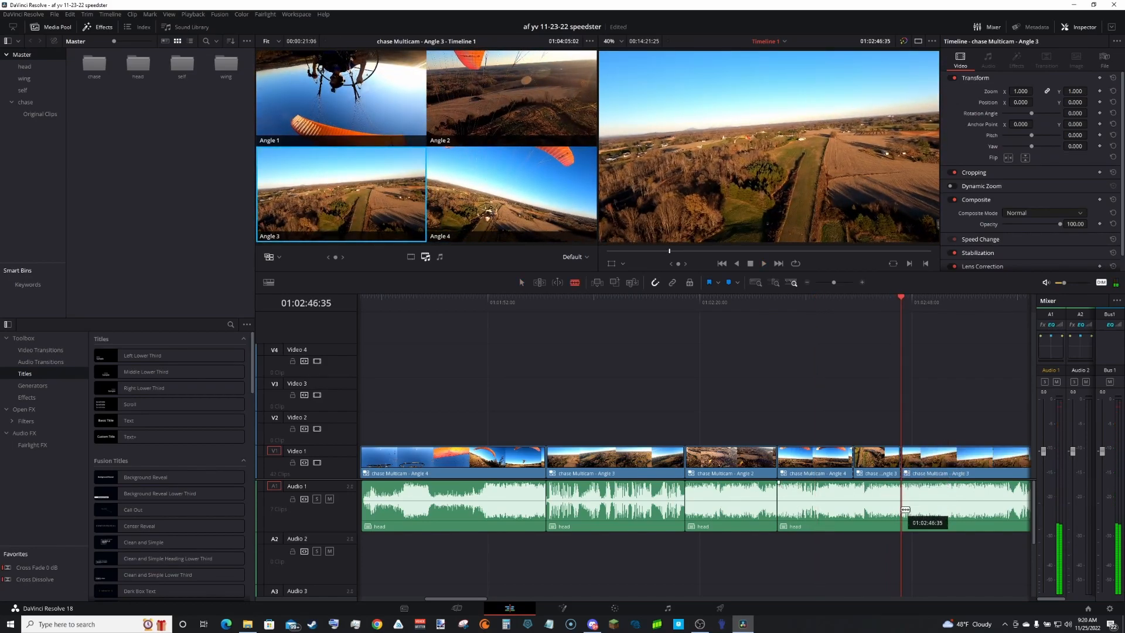
{"action": "left_click_drag", "start_coordinate": [478, 598], "coordinate": [509, 598]}
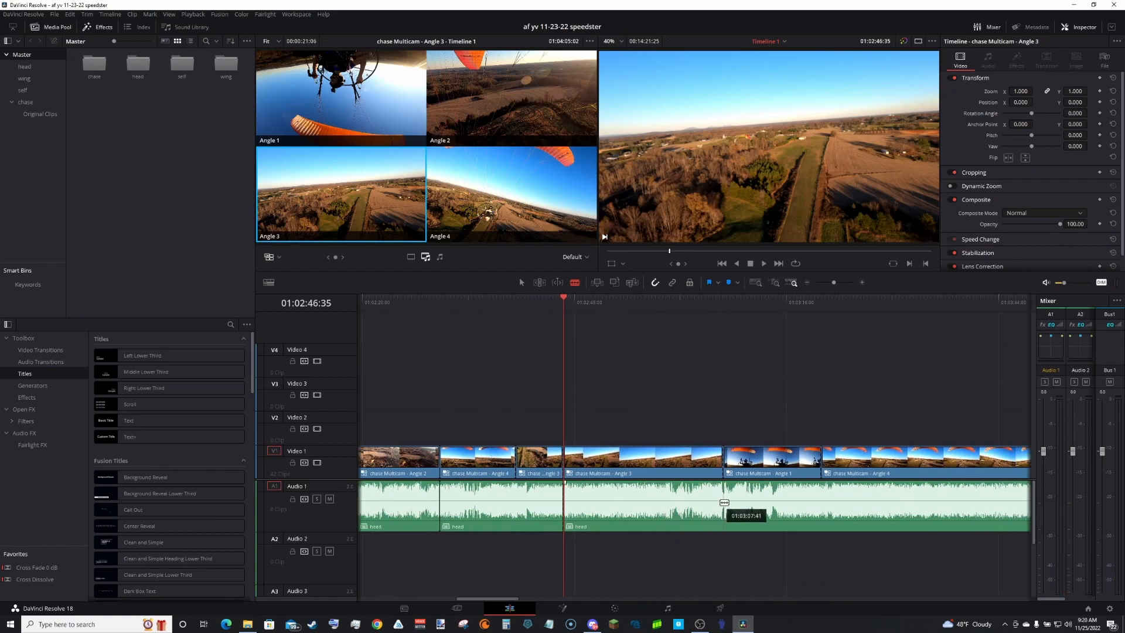
{"action": "key", "text": "a"}
{"action": "left_click_drag", "start_coordinate": [705, 431], "coordinate": [623, 603]}
{"action": "key", "text": "Delete"}
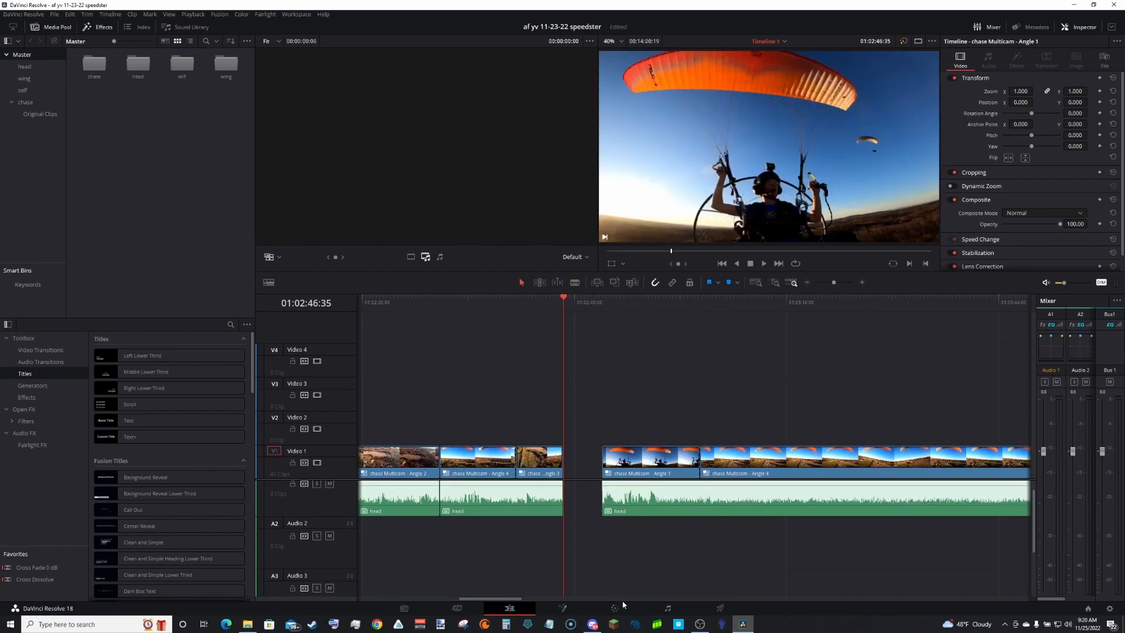
{"action": "scroll", "coordinate": [630, 505], "scroll_direction": "up", "scroll_amount": 1}
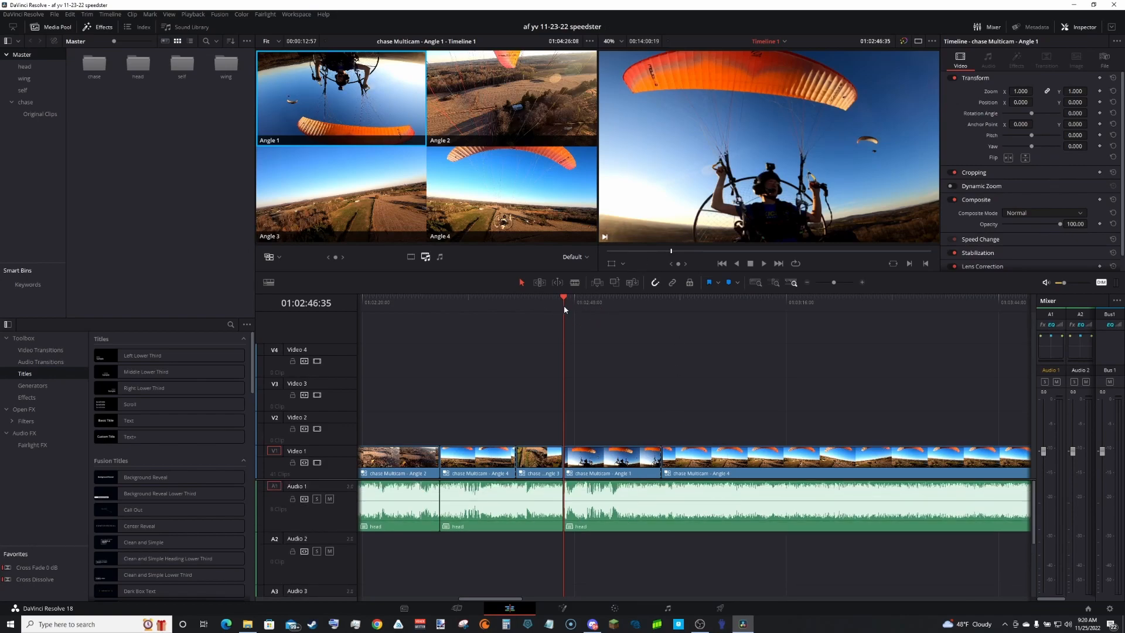
Step: Split Angle 1 and its audio at 01:02:55:44 and ripple delete through Angle 4 up to the Angle 3 segment at 01:03:49:25
{"action": "key", "text": "space"}
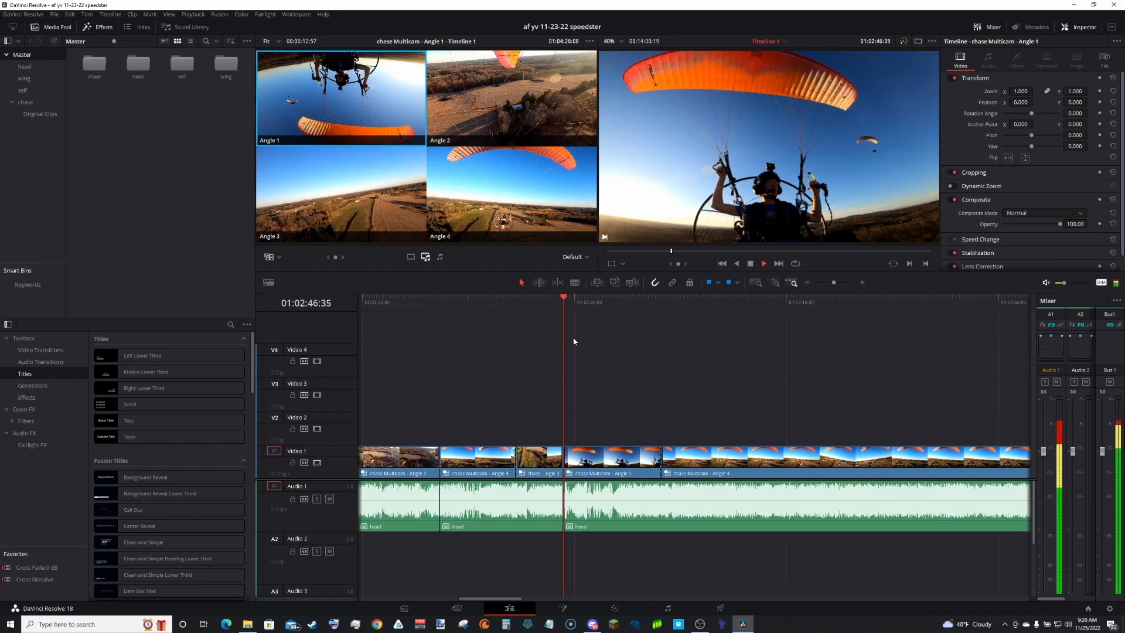
{"action": "key", "text": "ctrl+b"}
{"action": "left_click_drag", "start_coordinate": [634, 303], "coordinate": [949, 354]}
{"action": "key", "text": "3"}
{"action": "left_click_drag", "start_coordinate": [762, 377], "coordinate": [483, 571]}
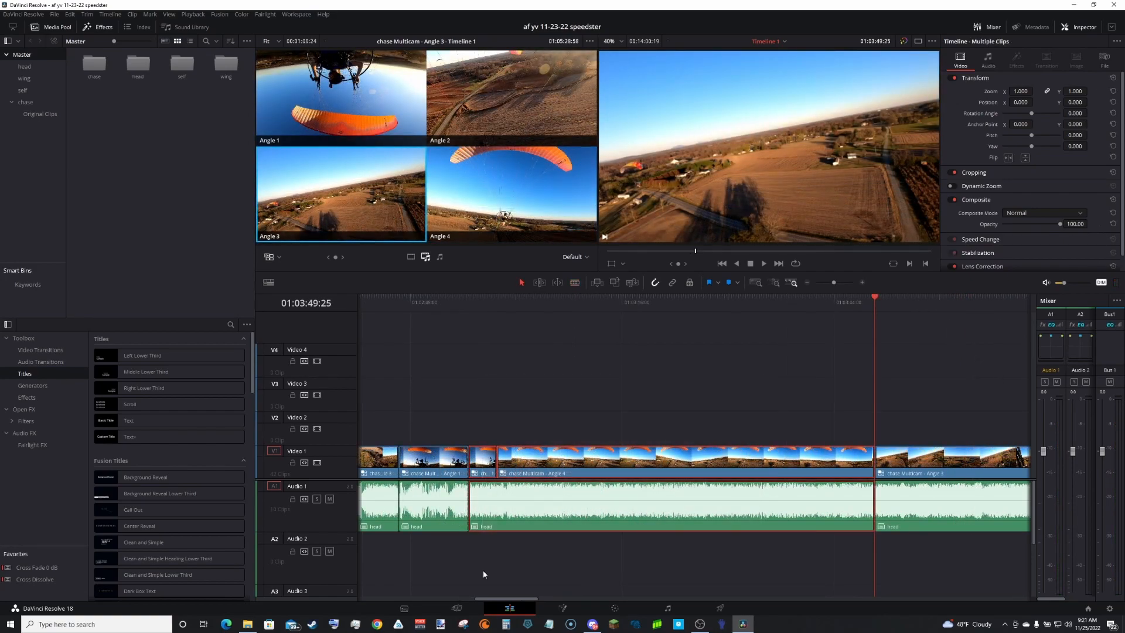
{"action": "key", "text": "Delete"}
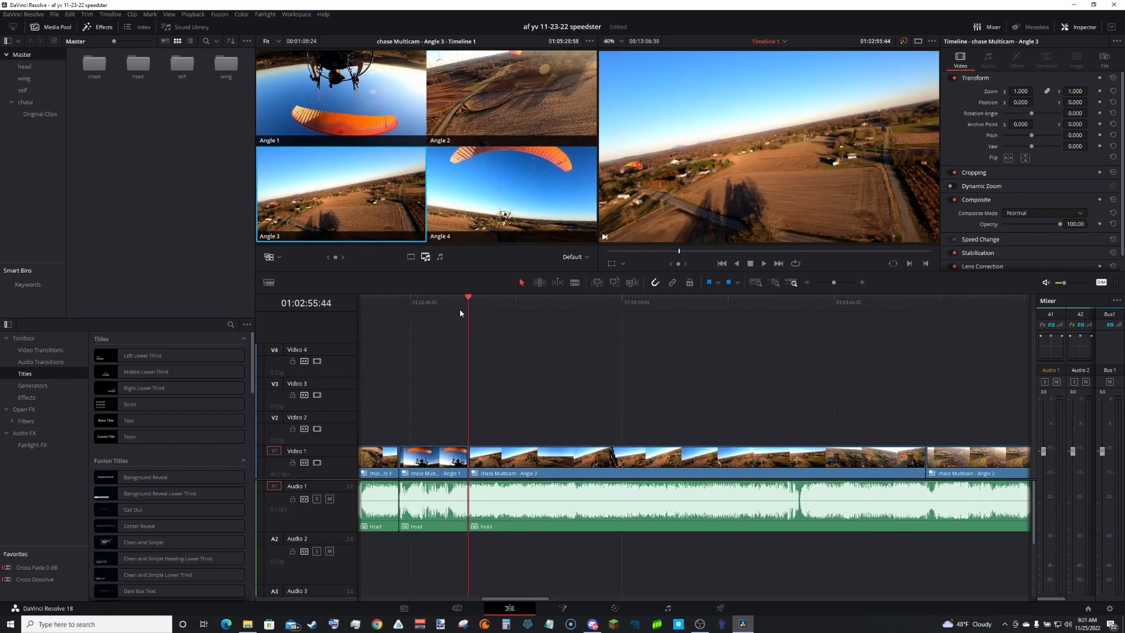
Step: Play the Angle 3 segment and split it with its audio at 01:03:05:11
{"action": "key", "text": "space"}
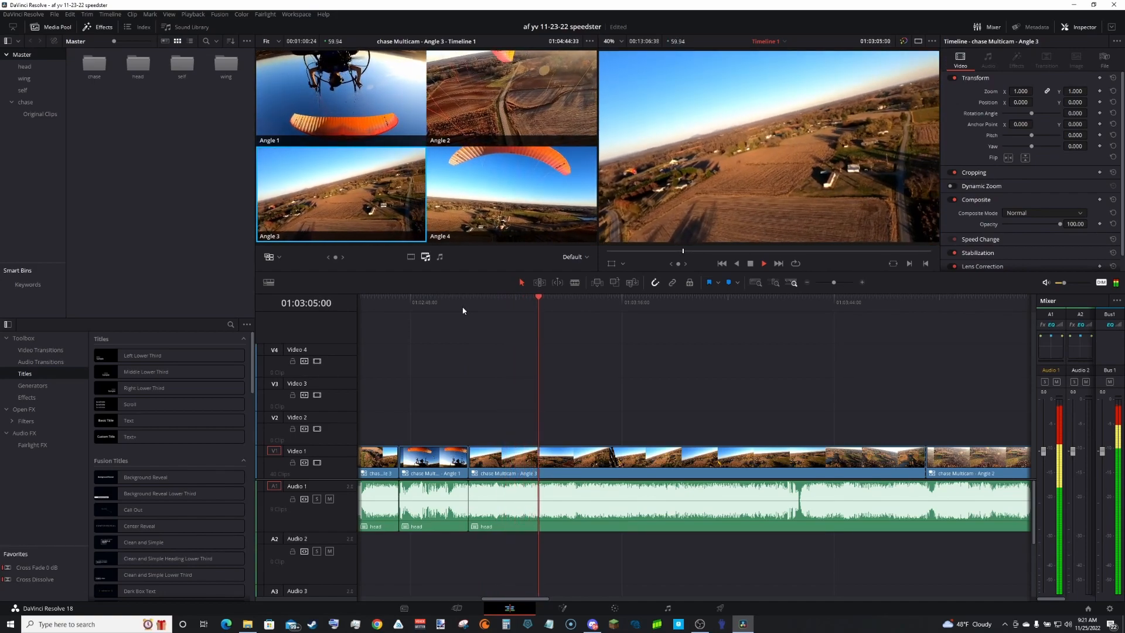
{"action": "key", "text": "space"}
{"action": "left_click", "coordinate": [545, 512]}
Step: Split the long Angle 3 segment and its audio at 01:03:40:40 and ripple delete the section back to 01:03:05:11
{"action": "left_click", "coordinate": [558, 300]}
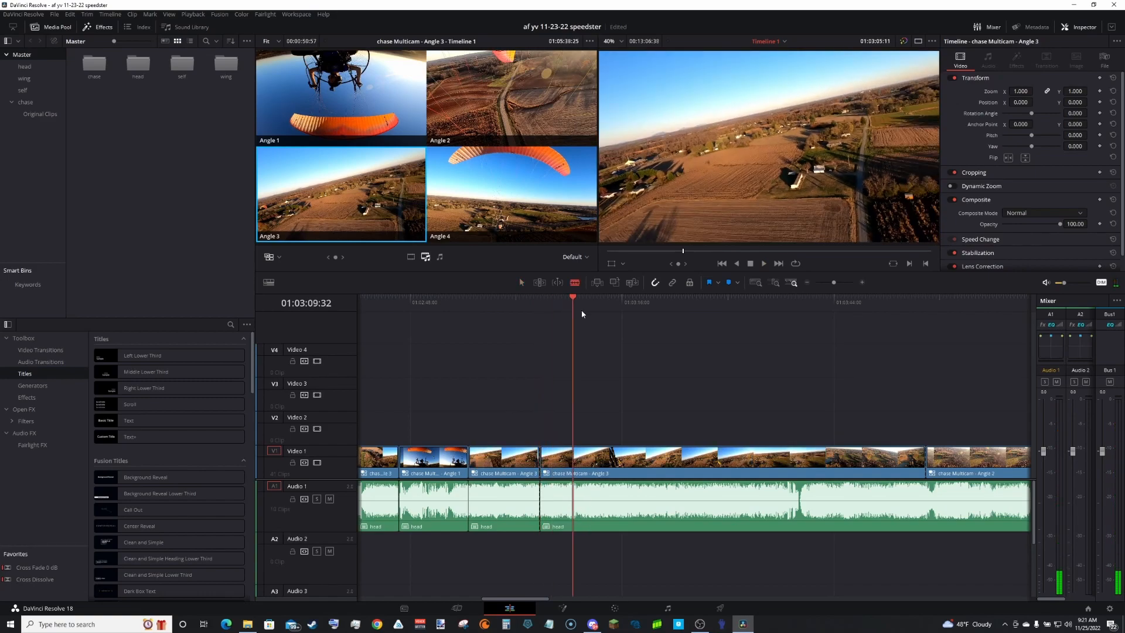
{"action": "left_click_drag", "start_coordinate": [621, 321], "coordinate": [808, 347]}
{"action": "left_click_drag", "start_coordinate": [836, 347], "coordinate": [944, 366]}
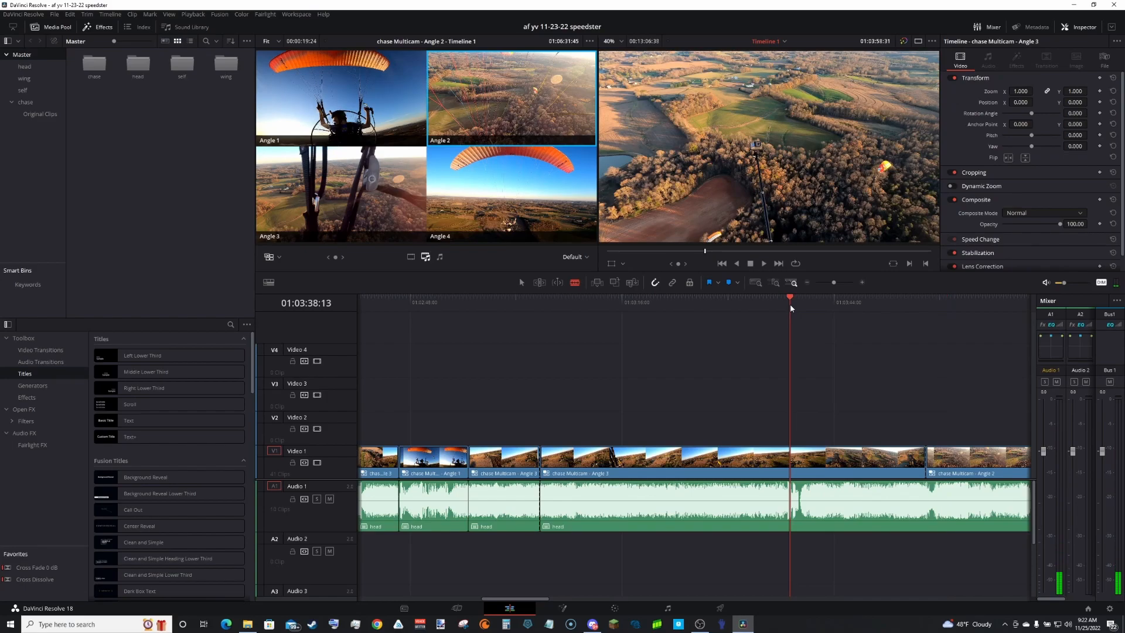
{"action": "key", "text": "space"}
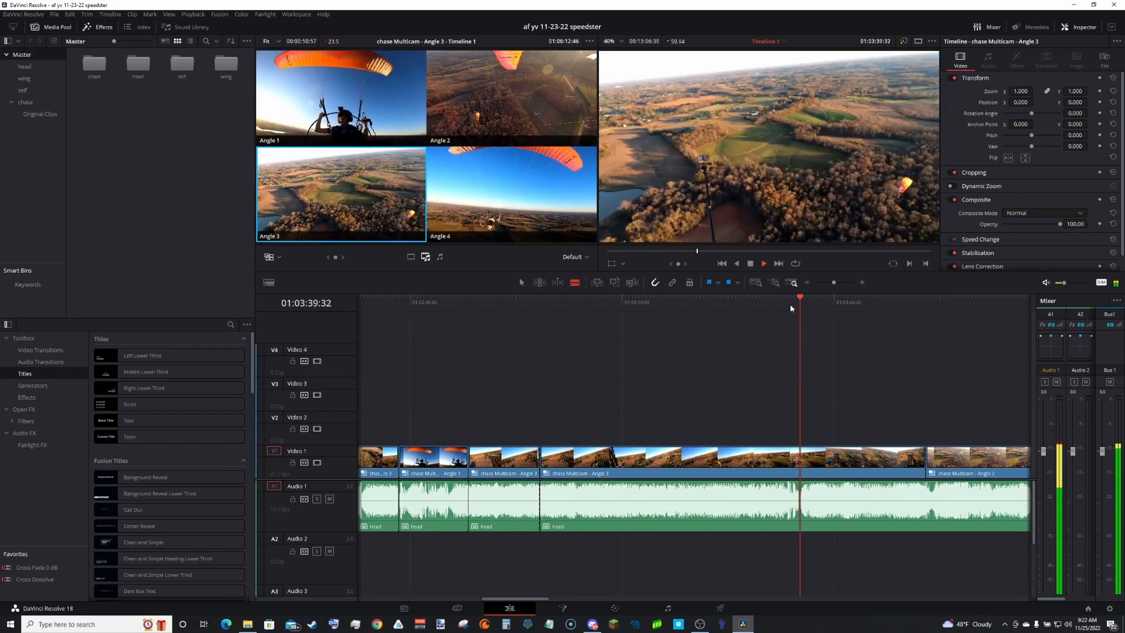
{"action": "key", "text": "space"}
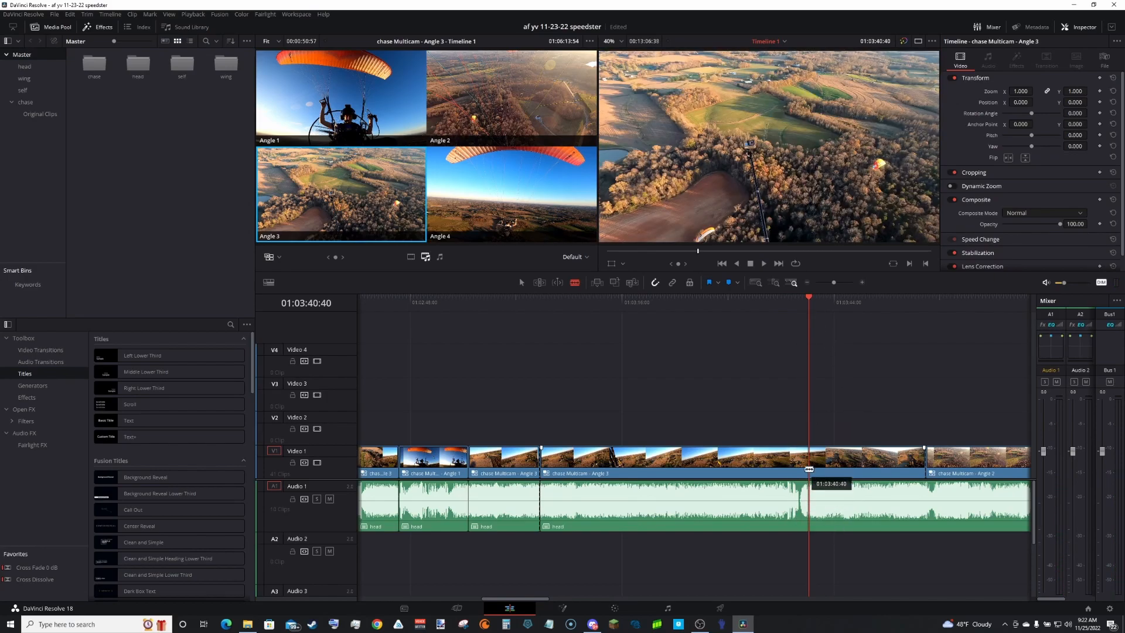
{"action": "key", "text": "a"}
{"action": "left_click", "coordinate": [773, 503]}
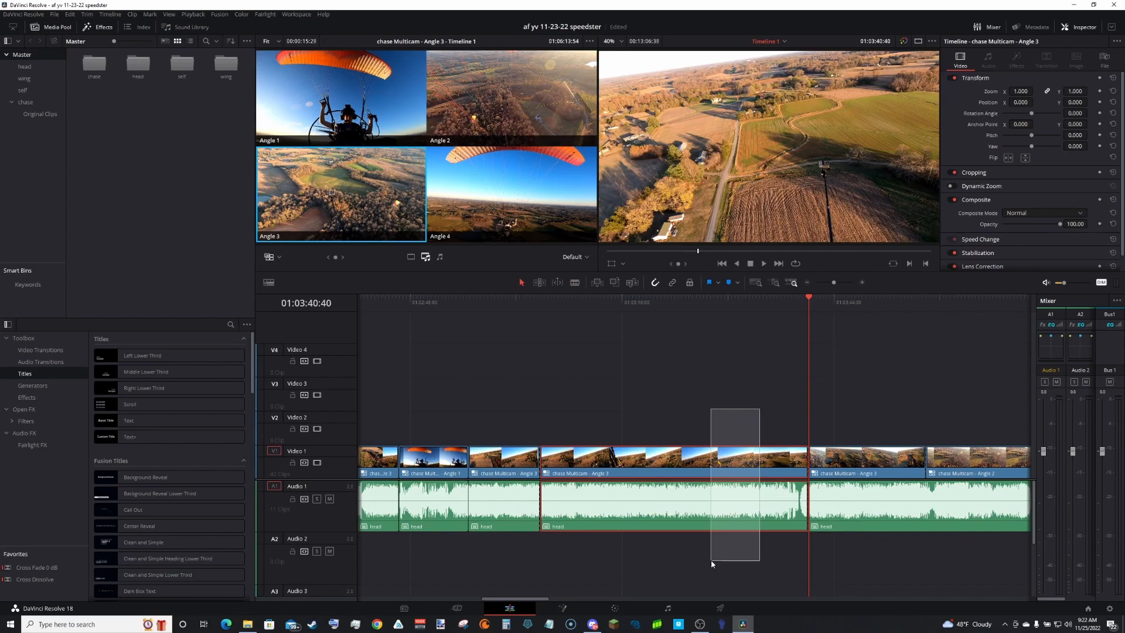
{"action": "key", "text": "BackSpace"}
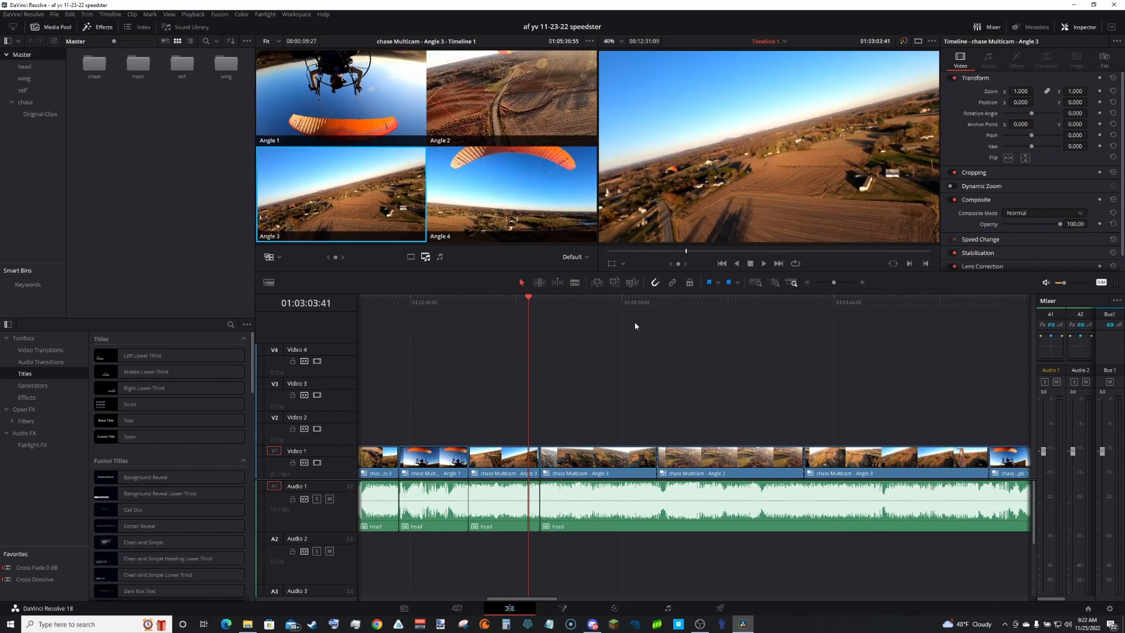
Step: Play across the new cut and switch the multicam segment starting at 01:03:05:11 to Angle 4
{"action": "key", "text": "space"}
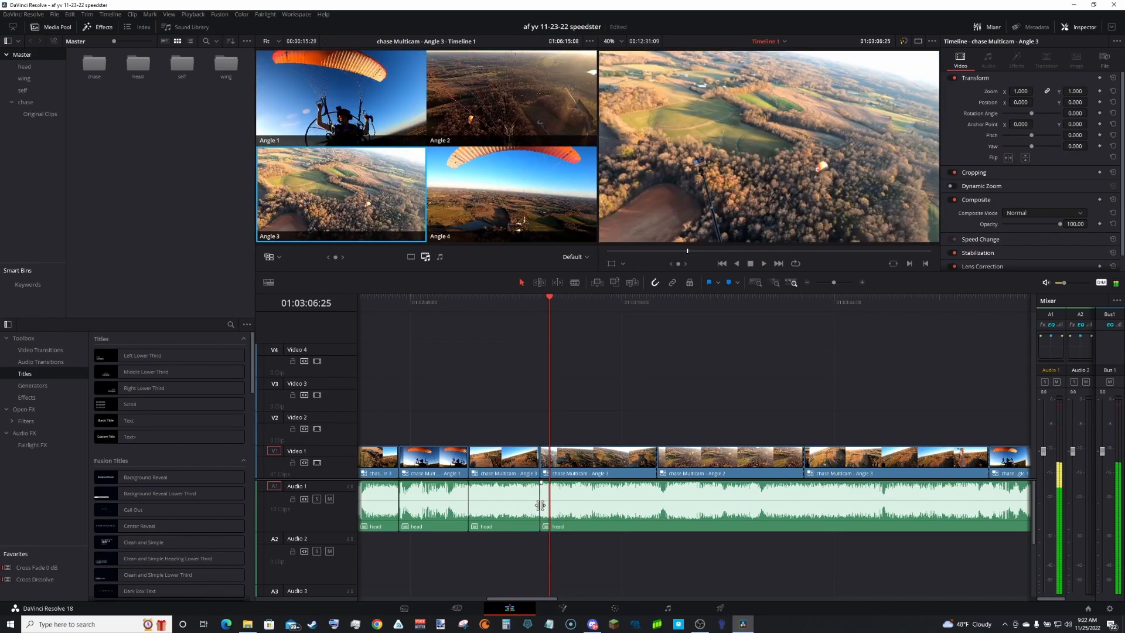
{"action": "right_click", "coordinate": [578, 465]}
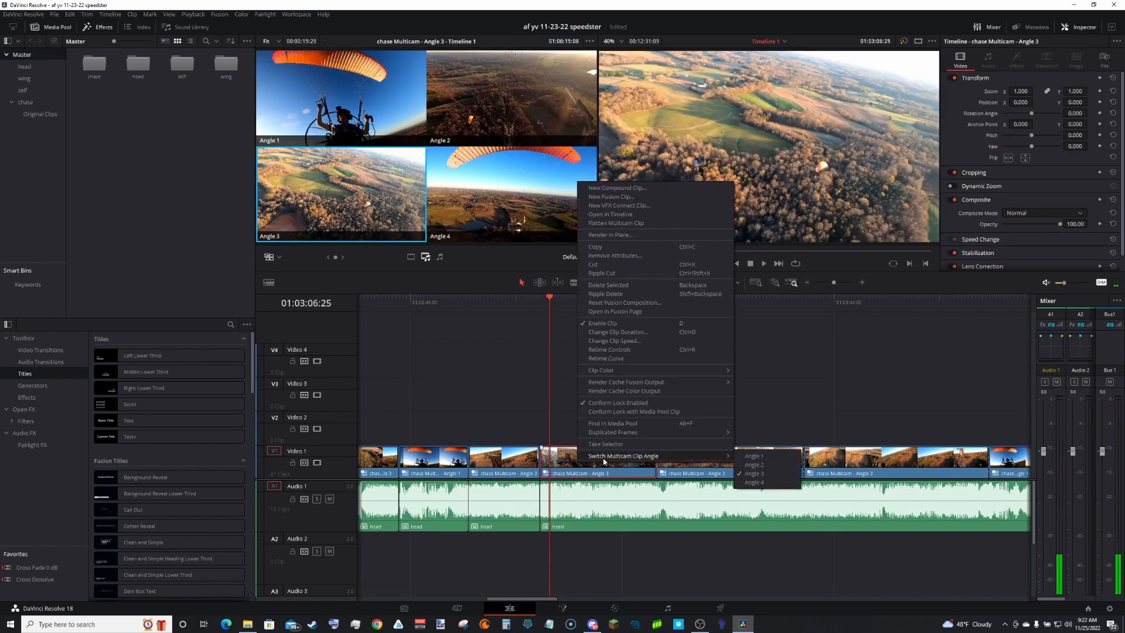
{"action": "left_click", "coordinate": [755, 482]}
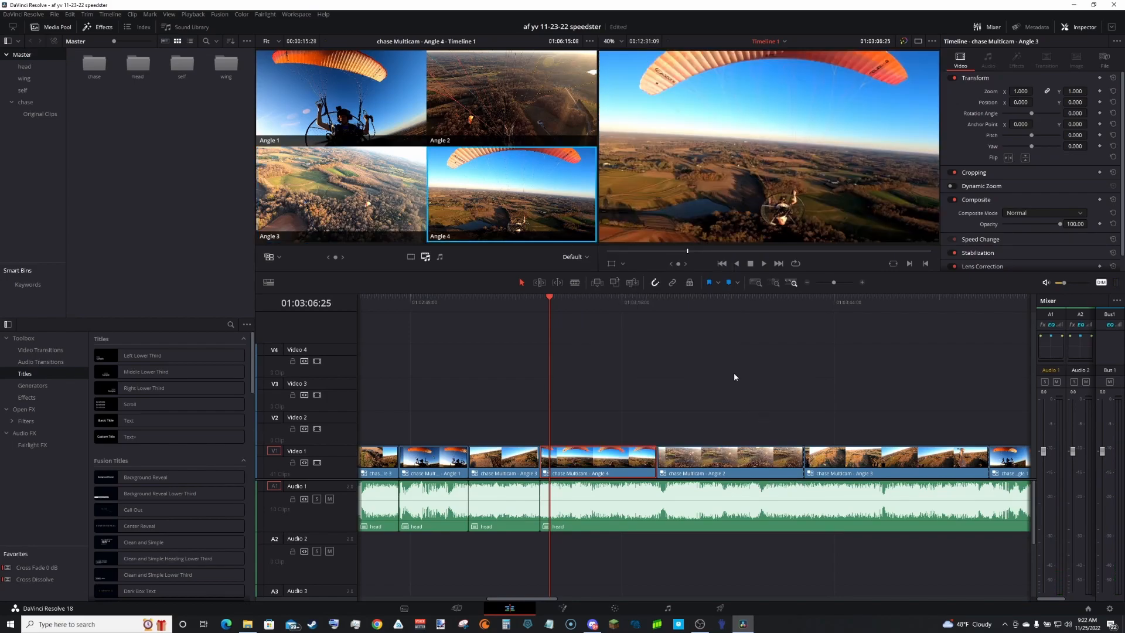
Step: Review the following footage, split the audio at 01:03:40:03 and ripple delete the Angle 4 and Angle 2 segments before it with their audio
{"action": "left_click", "coordinate": [515, 294]}
{"action": "key", "text": "space"}
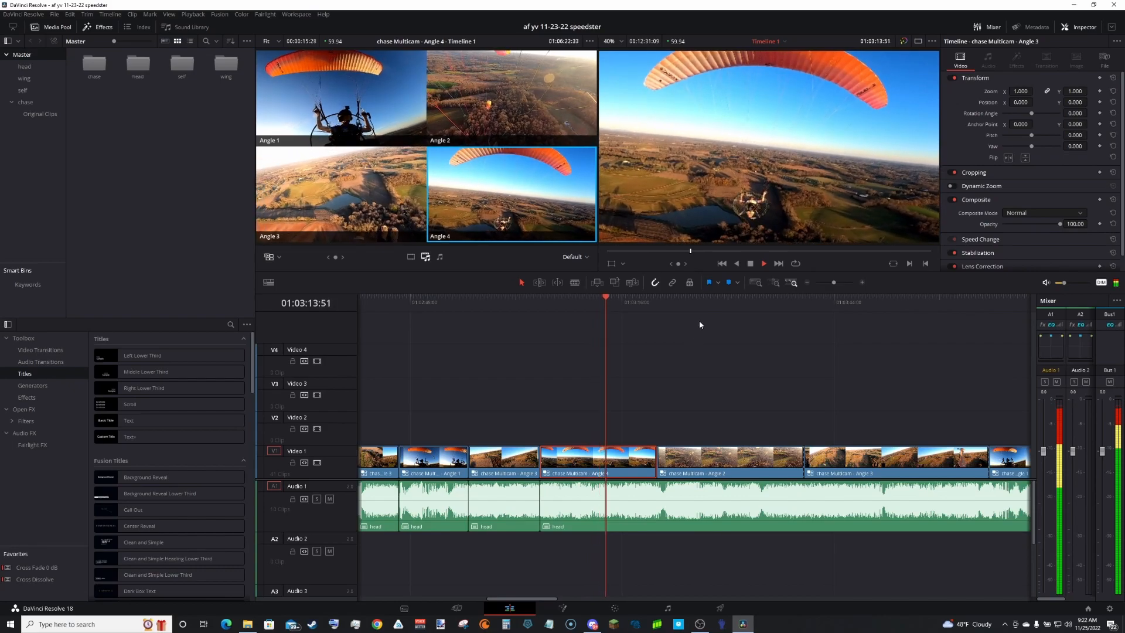
{"action": "left_click_drag", "start_coordinate": [663, 309], "coordinate": [711, 308]}
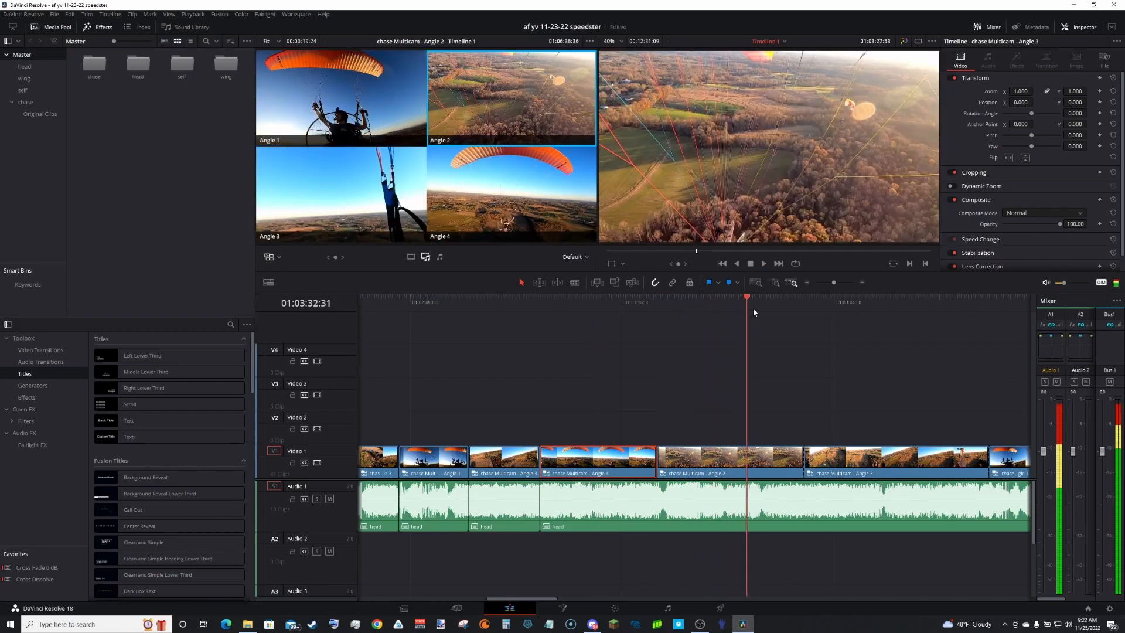
{"action": "left_click_drag", "start_coordinate": [784, 316], "coordinate": [808, 332]}
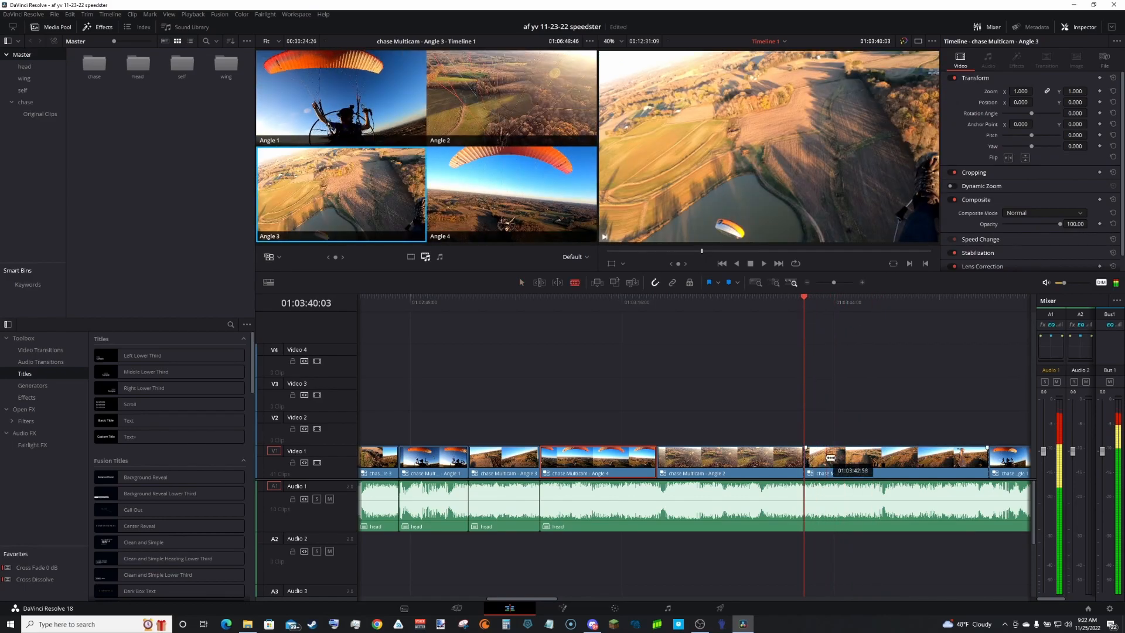
{"action": "key", "text": "ctrl+b"}
{"action": "left_click_drag", "start_coordinate": [764, 403], "coordinate": [619, 567]}
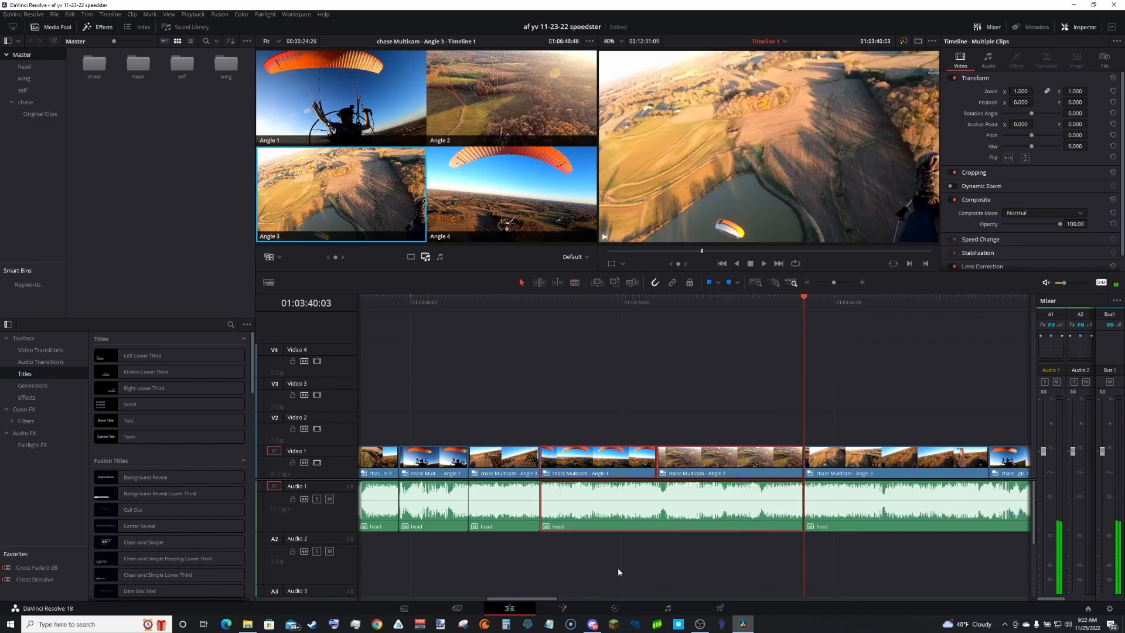
{"action": "key", "text": "Delete"}
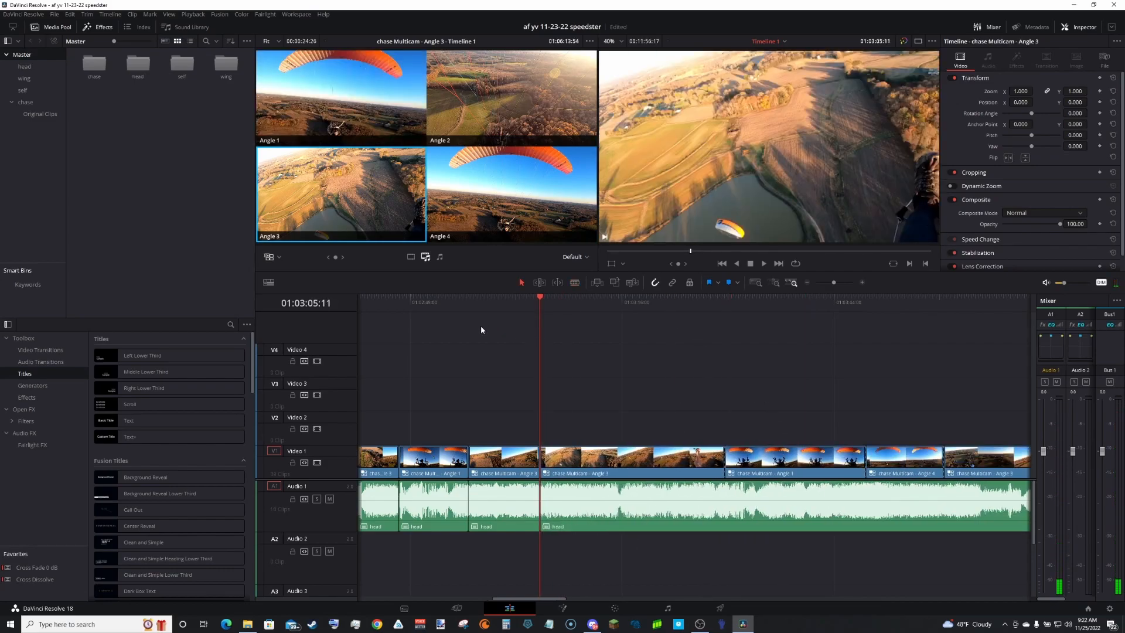
Step: Resume playback and set the monitoring volume to -12 dB
{"action": "key", "text": "space"}
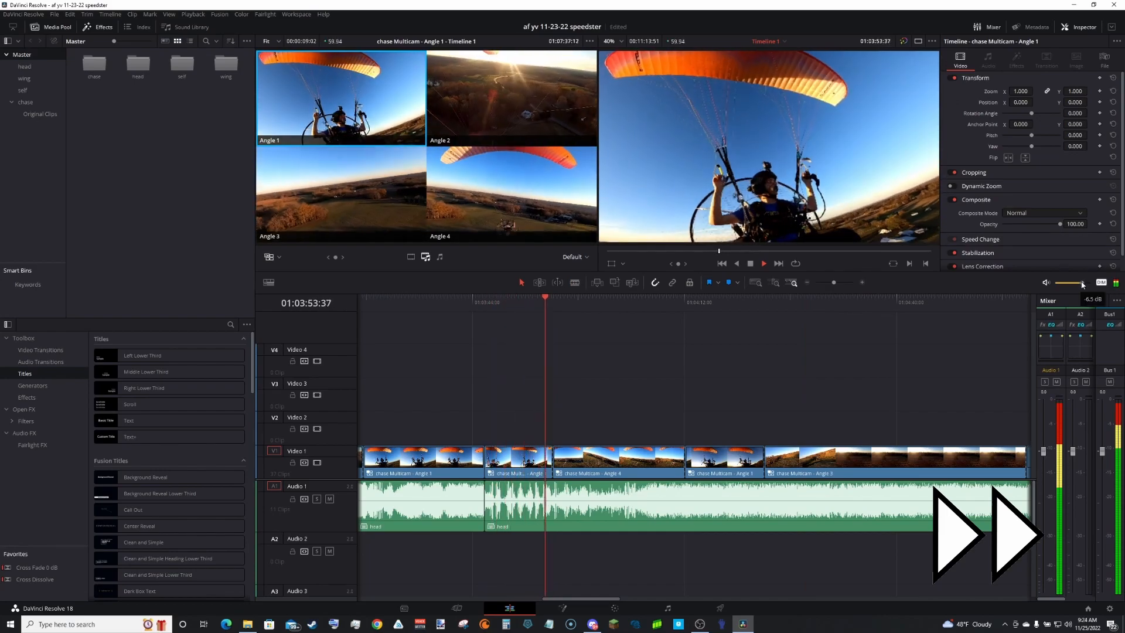
{"action": "left_click_drag", "start_coordinate": [1081, 284], "coordinate": [1075, 283]}
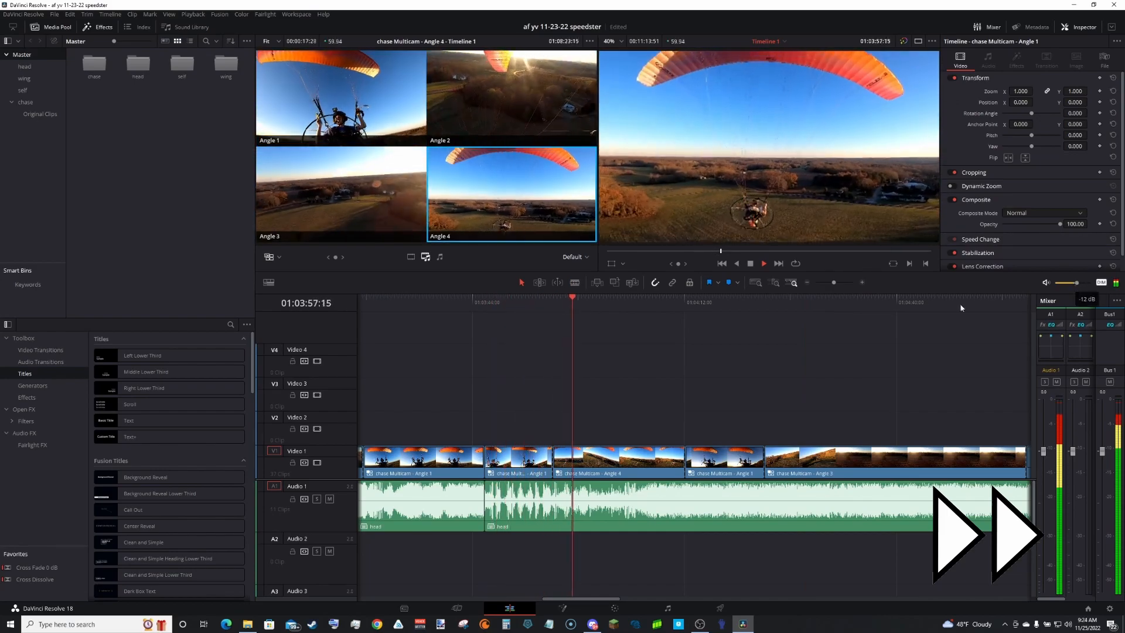
Step: Split the Angle 4 segment and its audio, then ripple delete its short end piece, the Angle 1 segment and the opening of Angle 3
{"action": "key", "text": "space"}
{"action": "key", "text": "b"}
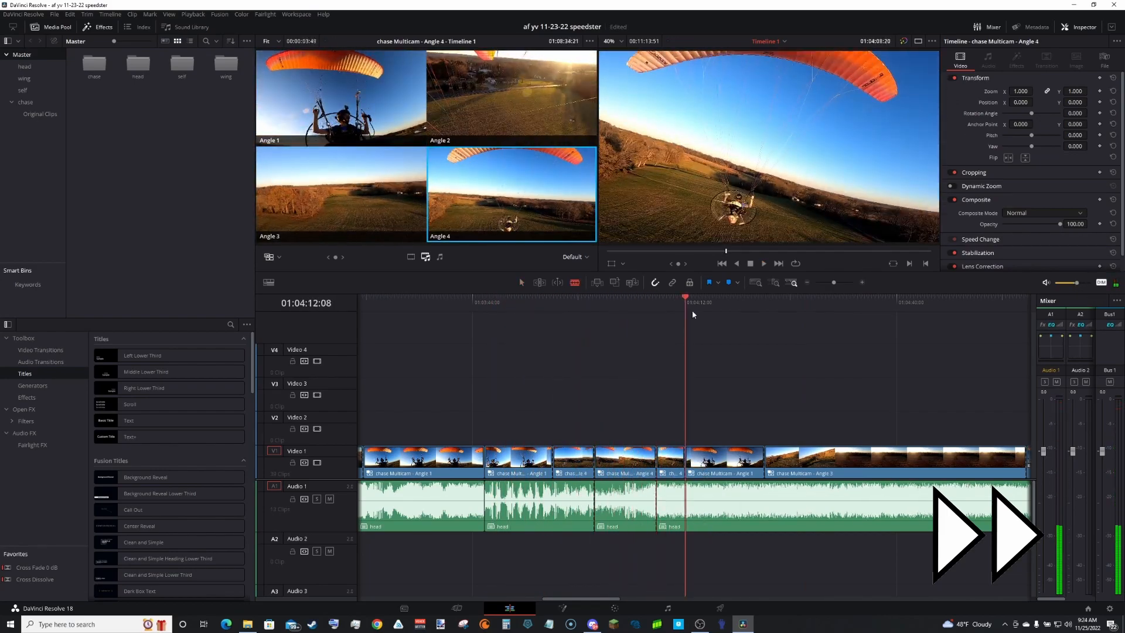
{"action": "left_click", "coordinate": [521, 282]}
{"action": "key", "text": "3"}
{"action": "key", "text": "space"}
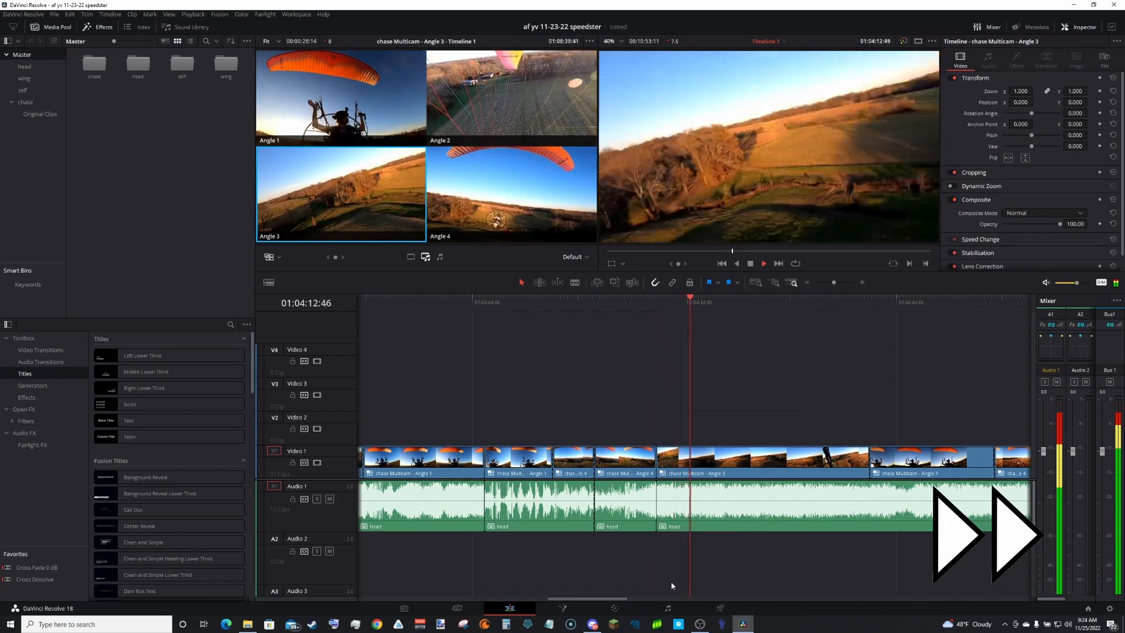
Step: Split the Angle 3 segment and its audio, then ripple delete its remainder and the Angle 1 segment after it
{"action": "key", "text": "b"}
{"action": "left_click", "coordinate": [713, 486]}
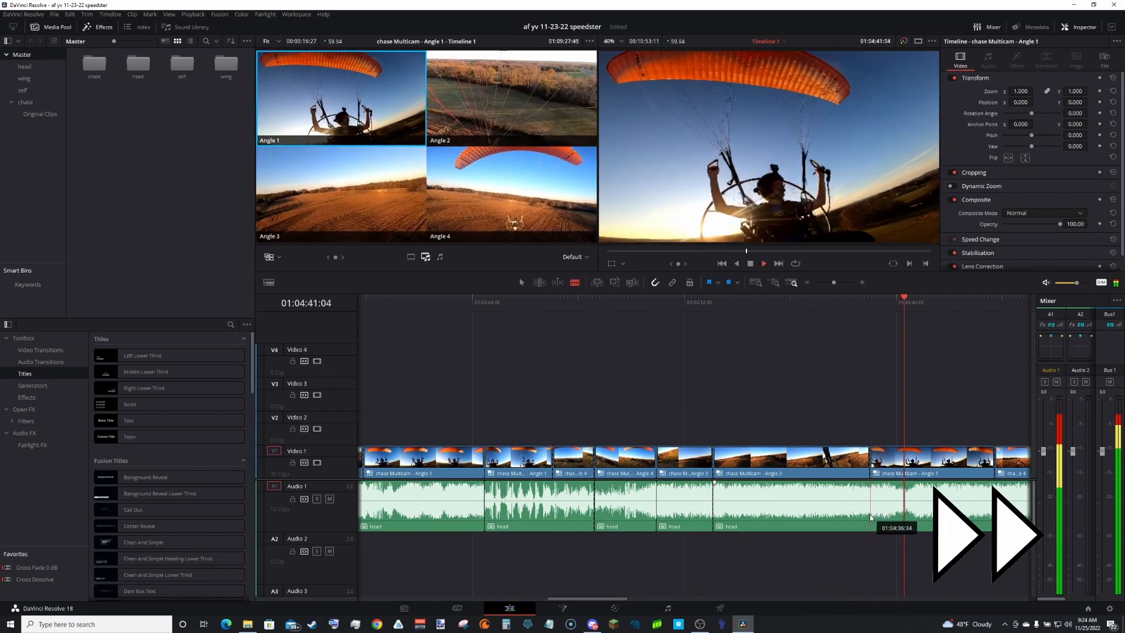
{"action": "key", "text": "a"}
{"action": "key", "text": "4"}
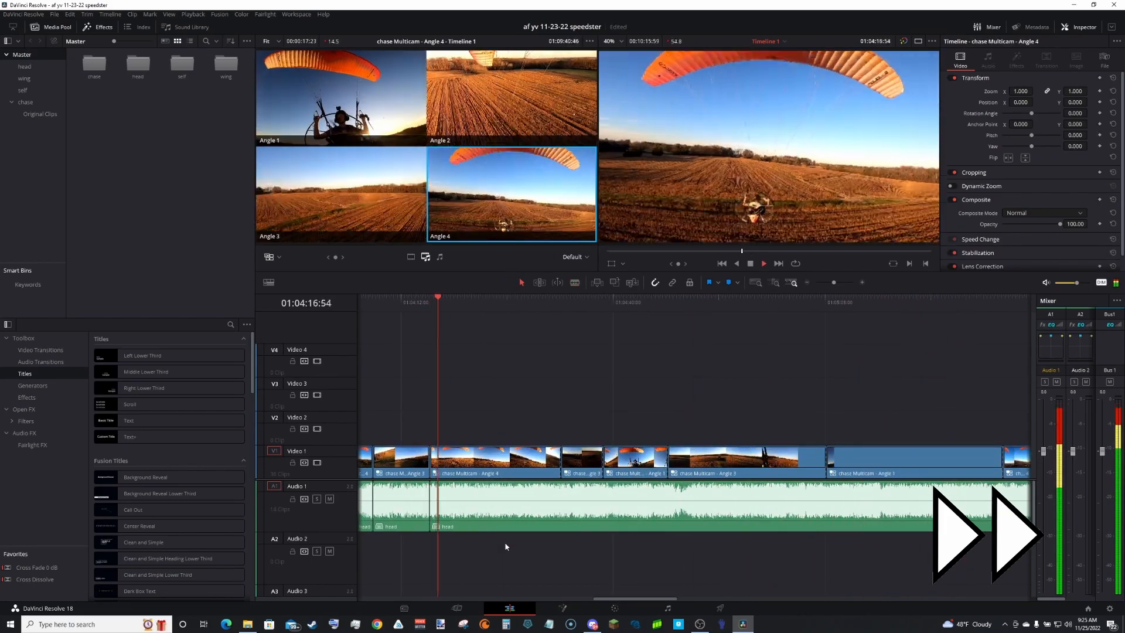
Step: Split the Angle 4 segment with its audio and ripple delete everything from the cut up to the next Angle 1 segment
{"action": "key", "text": "ctrl+b"}
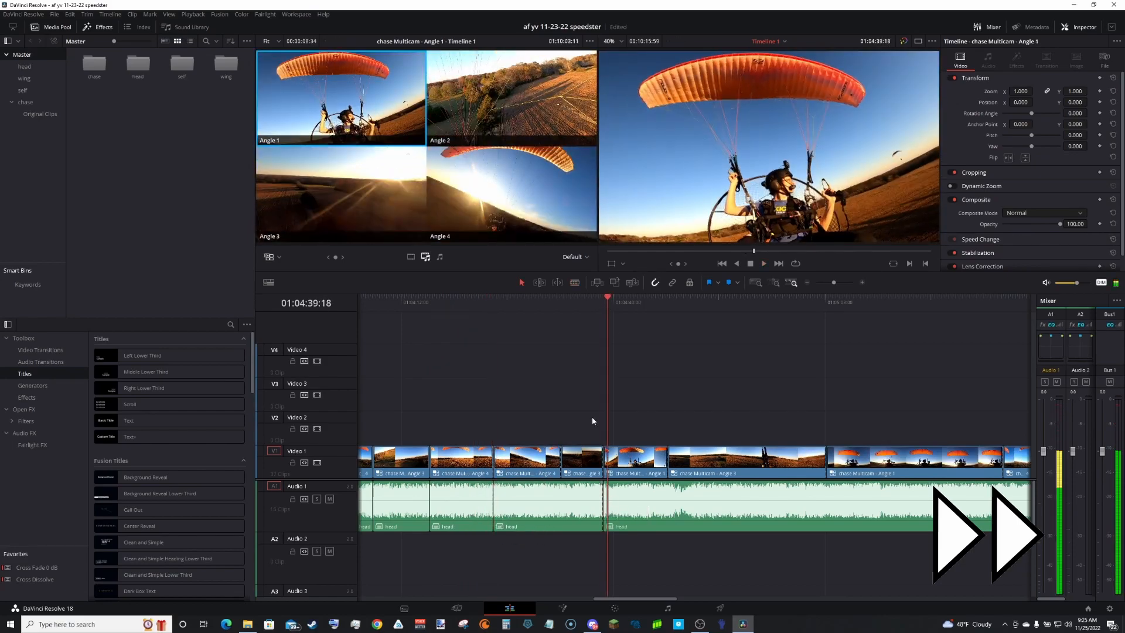
{"action": "key", "text": "ctrl+z"}
{"action": "key", "text": "space"}
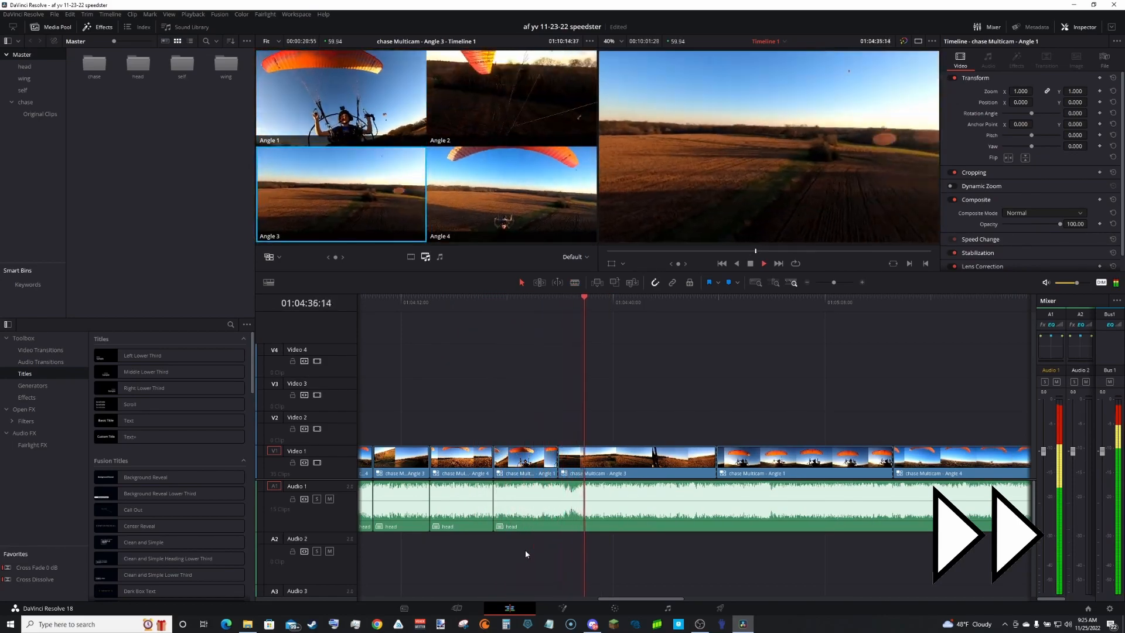
Step: Split the long Angle 3 segment and ripple delete its remainder plus the following Angle 1 and Angle 4 segments with their audio
{"action": "key", "text": "space"}
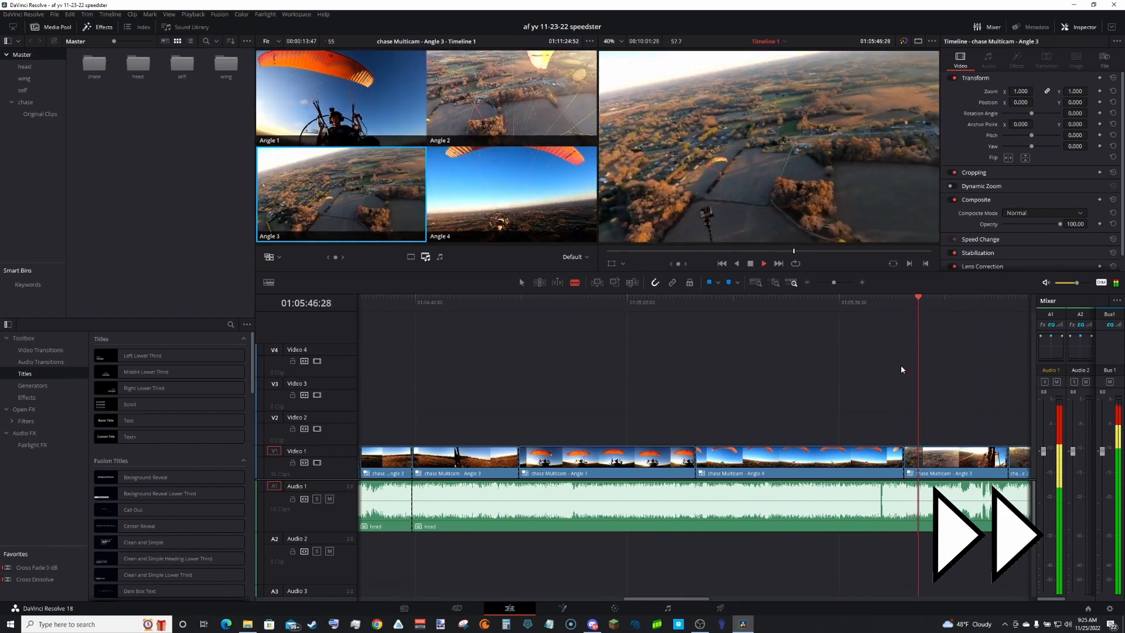
{"action": "left_click", "coordinate": [522, 281]}
{"action": "key", "text": "ctrl+a"}
{"action": "scroll", "coordinate": [462, 567], "scroll_direction": "down", "scroll_amount": 2}
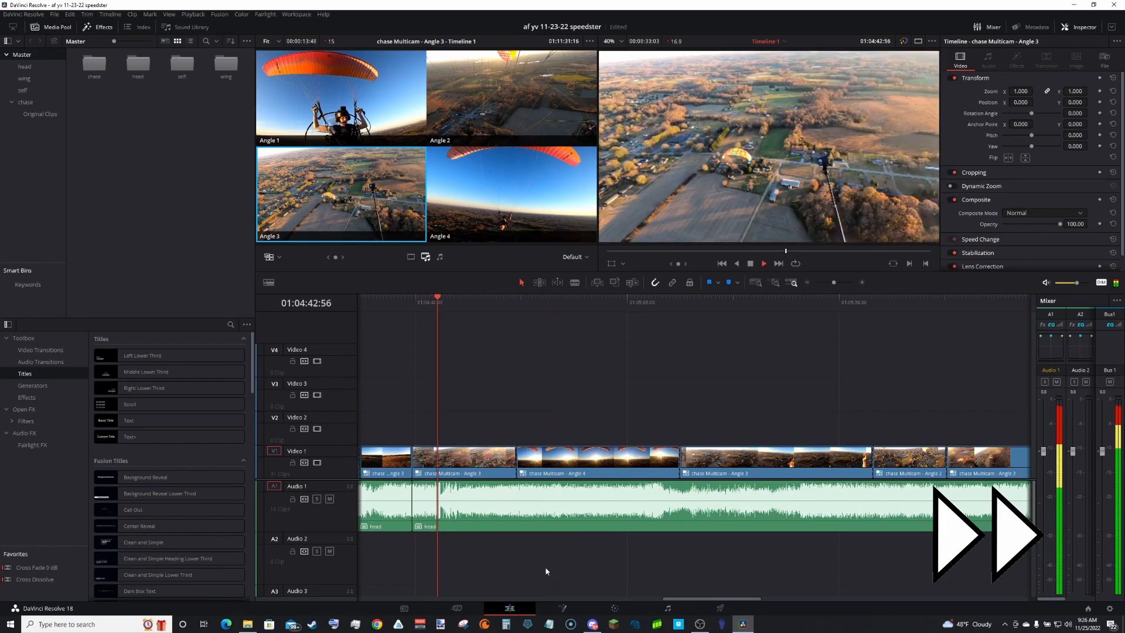
Step: Split the Angle 3 segment at 01:04:47:09 and ripple delete its end piece with the audio before Angle 4
{"action": "key", "text": "space"}
{"action": "key", "text": "ctrl+b"}
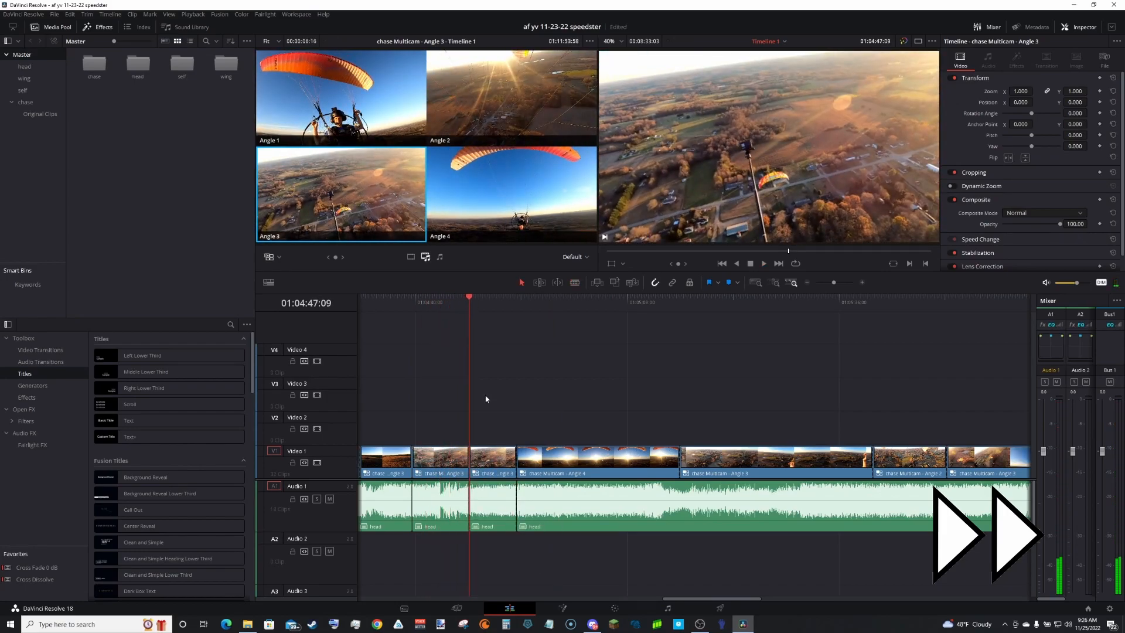
{"action": "left_click_drag", "start_coordinate": [484, 415], "coordinate": [500, 560]}
{"action": "key", "text": "Delete"}
{"action": "key", "text": "space"}
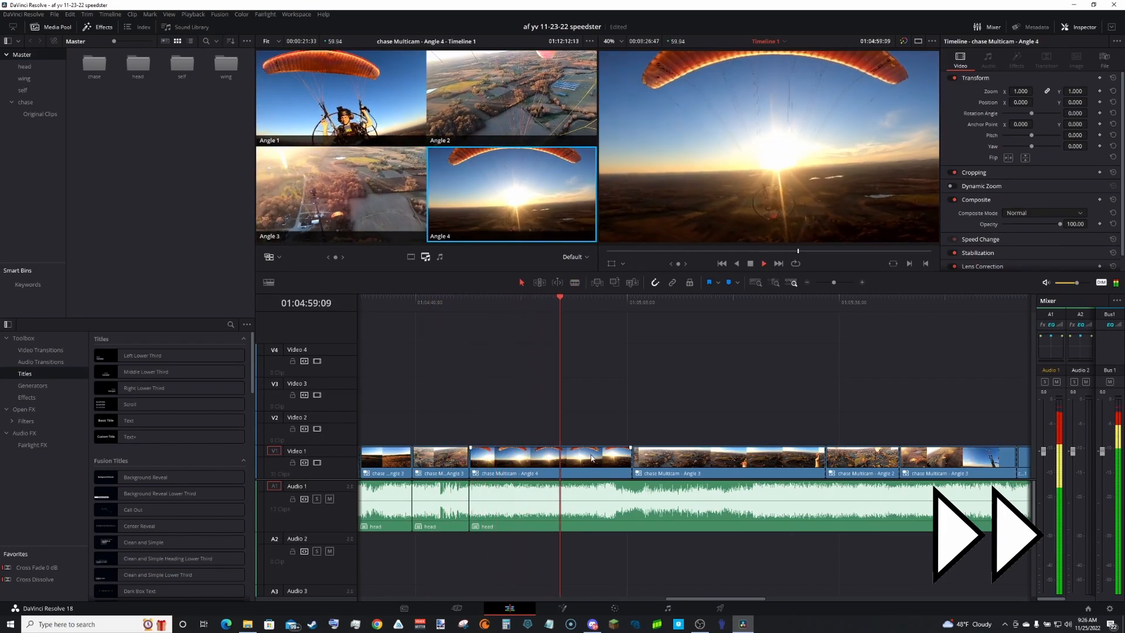
Step: Split the Angle 4 segment and its audio near 01:04:59, then ripple delete the unwanted footage up to a later Angle 3 segment
{"action": "key", "text": "space"}
{"action": "key", "text": "b"}
{"action": "left_click", "coordinate": [563, 458]}
{"action": "left_click_drag", "start_coordinate": [686, 301], "coordinate": [819, 337]}
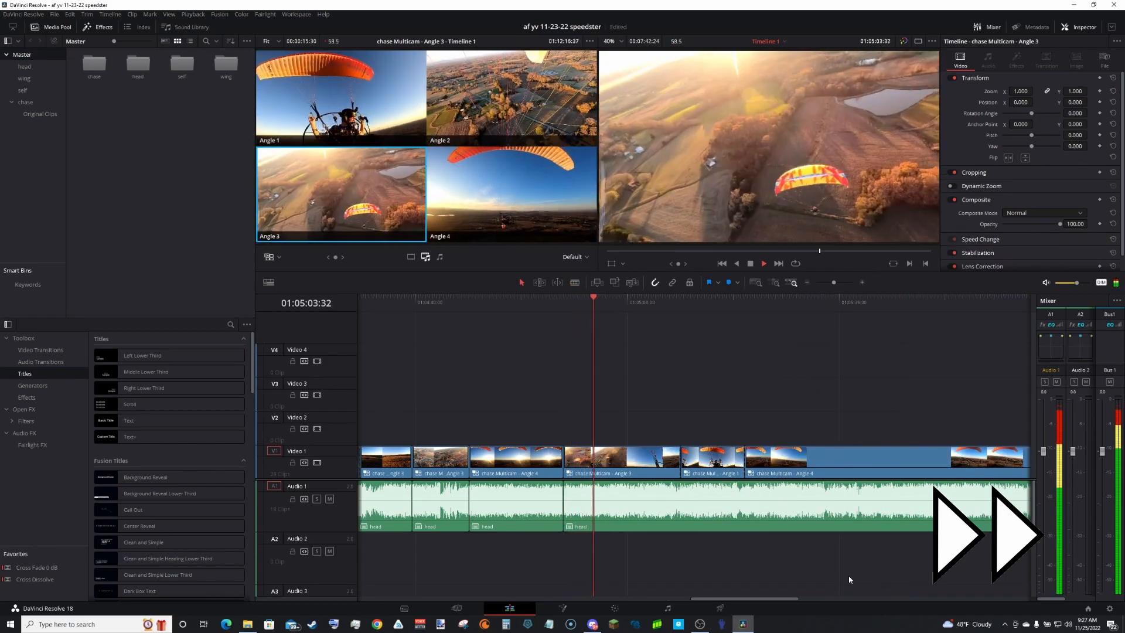
Step: Split the Angle 3 segment and its audio near its end, then ripple delete the footage up to the low pass before landing
{"action": "key", "text": "space"}
{"action": "key", "text": "b"}
{"action": "left_click", "coordinate": [651, 510]}
{"action": "left_click", "coordinate": [707, 308]}
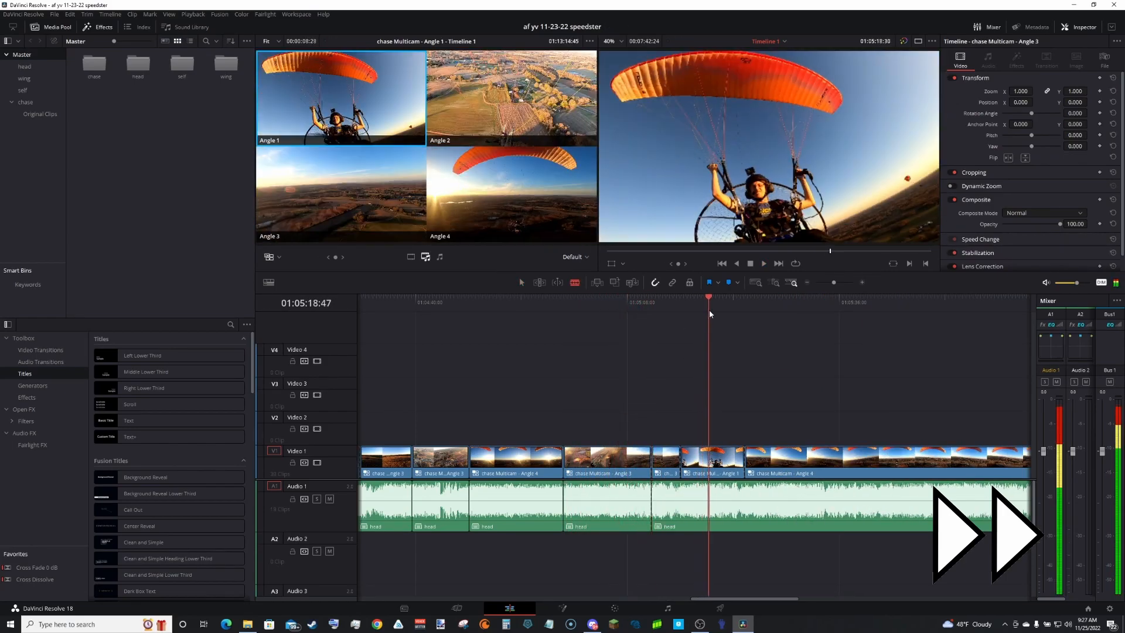
{"action": "key", "text": "a"}
{"action": "key", "text": "space"}
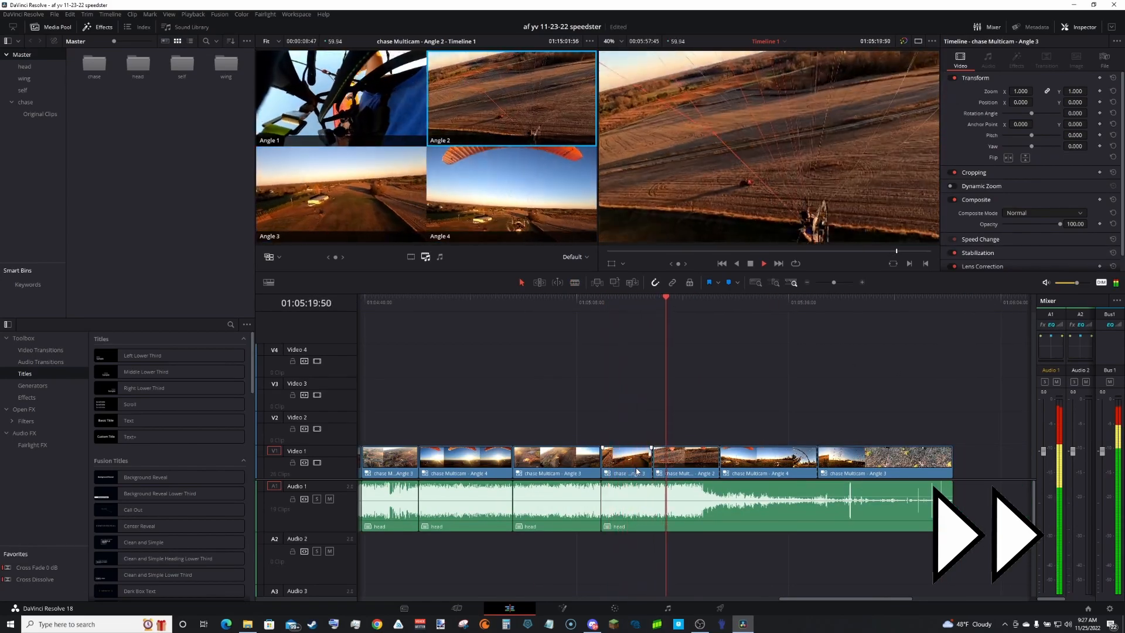
Step: Ripple delete the short Angle 3 segment and the opening of Angle 2, and switch the remaining Angle 2 piece to Angle 3
{"action": "key", "text": "space"}
{"action": "key", "text": "3"}
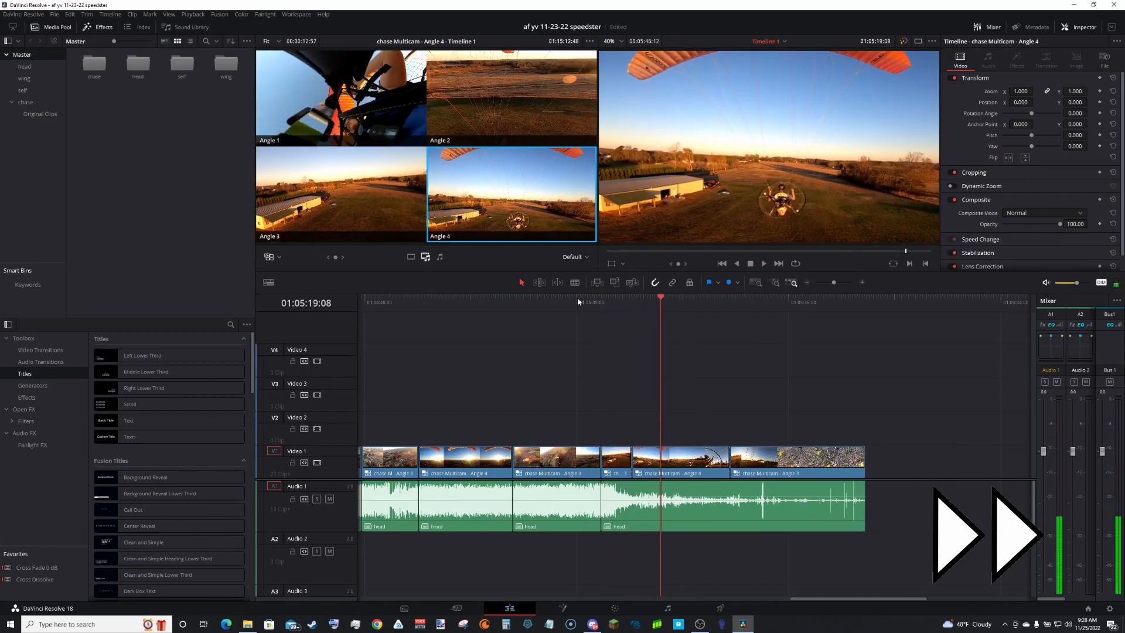
Step: Play across the last audio cut and switch the short Angle 3 segment after it to Angle 4
{"action": "left_click", "coordinate": [595, 300]}
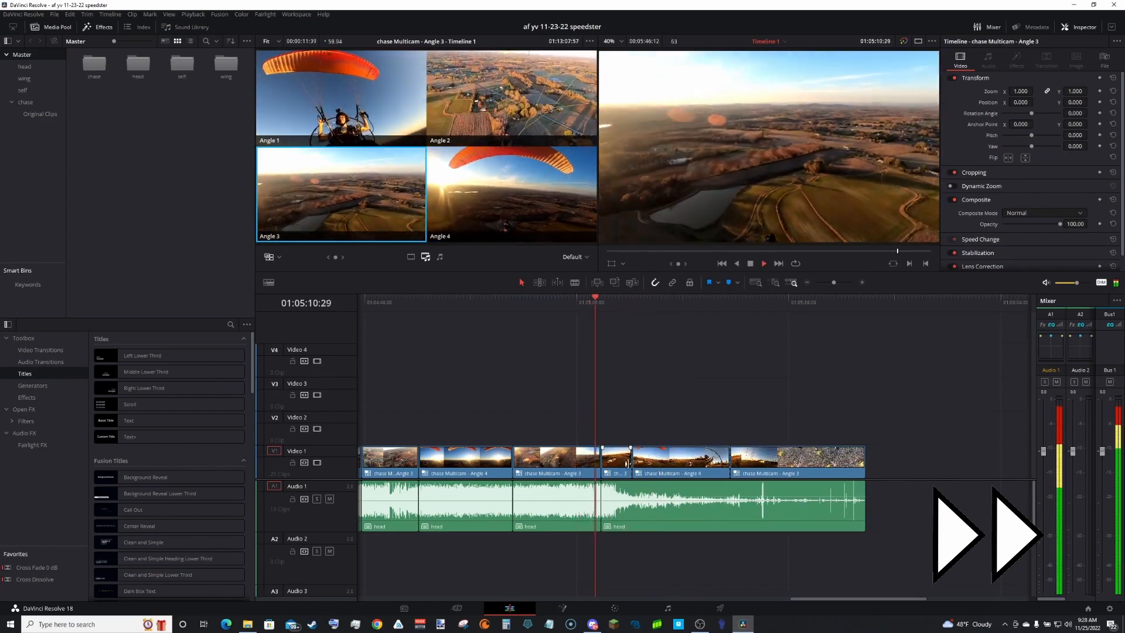
{"action": "right_click", "coordinate": [623, 457]}
{"action": "left_click", "coordinate": [797, 484]}
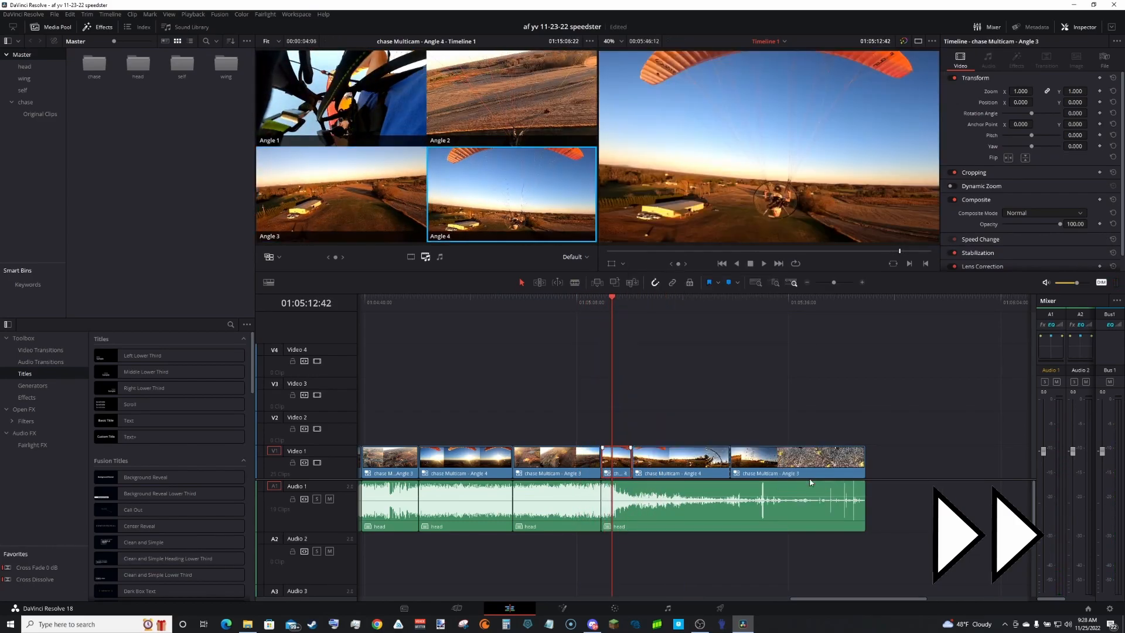
{"action": "key", "text": "space"}
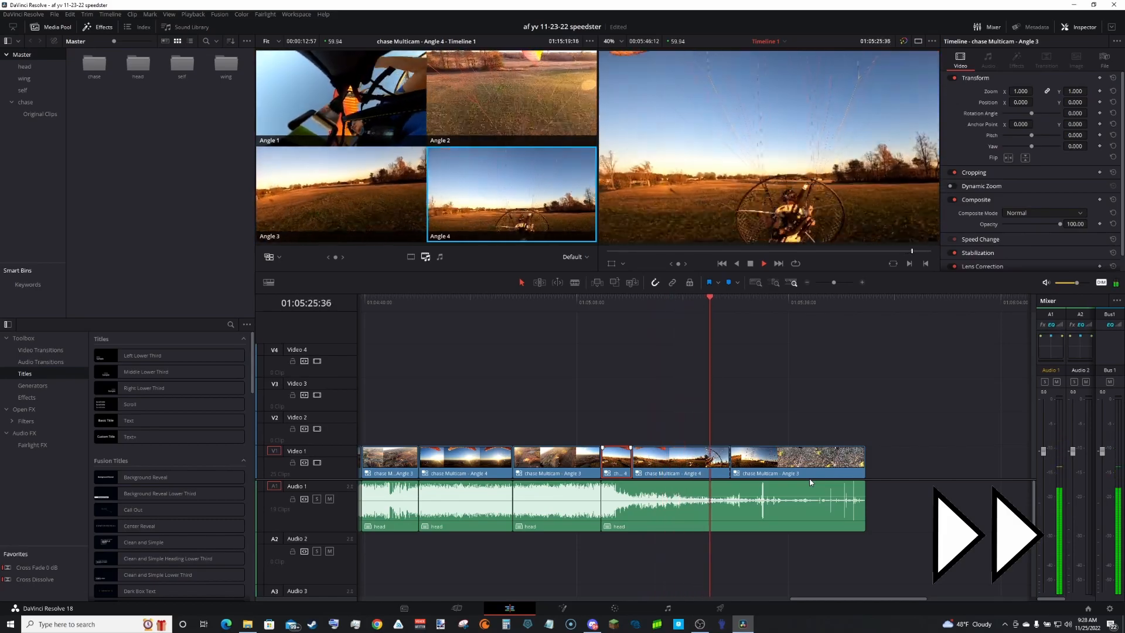
Step: Cut the final Angle 3 segment and its audio at 01:05:39:37 and remove everything after the cut
{"action": "key", "text": "space"}
{"action": "key", "text": "b"}
{"action": "key", "text": "space"}
{"action": "key", "text": "space"}
{"action": "key", "text": "shift+bracketright"}
{"action": "key", "text": "a"}
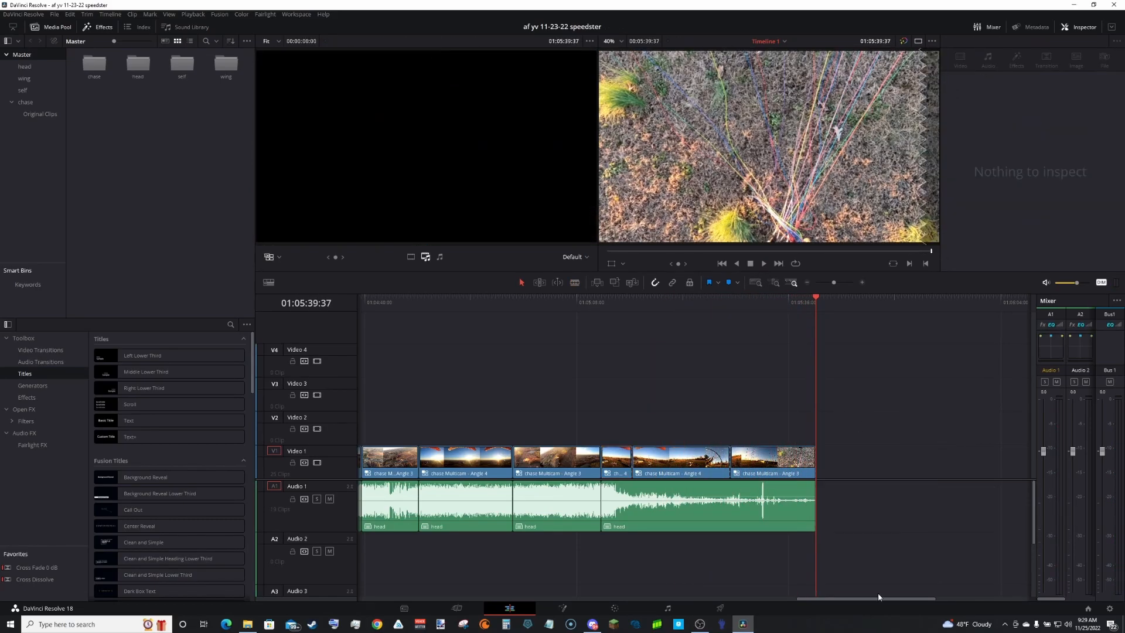
Step: At the start of the timeline, split GH010511.MP4 and its audio at 01:00:20:43 and ripple delete the opening part
{"action": "mouse_move", "coordinate": [879, 602]}
{"action": "left_mouse_down"}
{"action": "mouse_move", "coordinate": [558, 573]}
{"action": "mouse_move", "coordinate": [676, 565]}
{"action": "mouse_move", "coordinate": [886, 589]}
{"action": "left_mouse_up"}
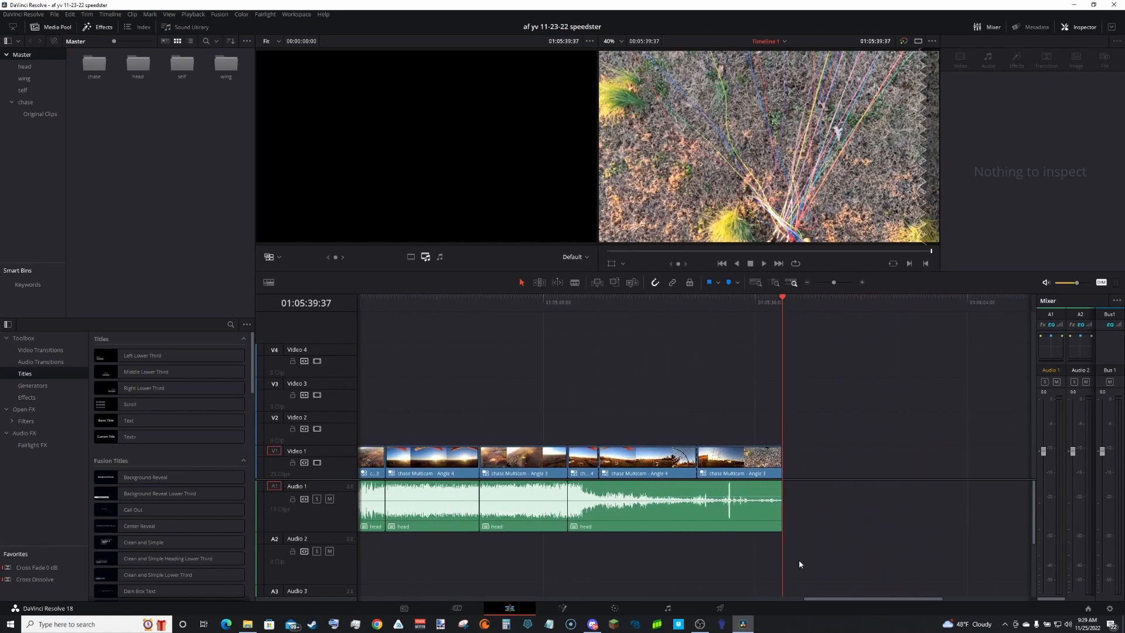
{"action": "left_click_drag", "start_coordinate": [890, 593], "coordinate": [403, 584]}
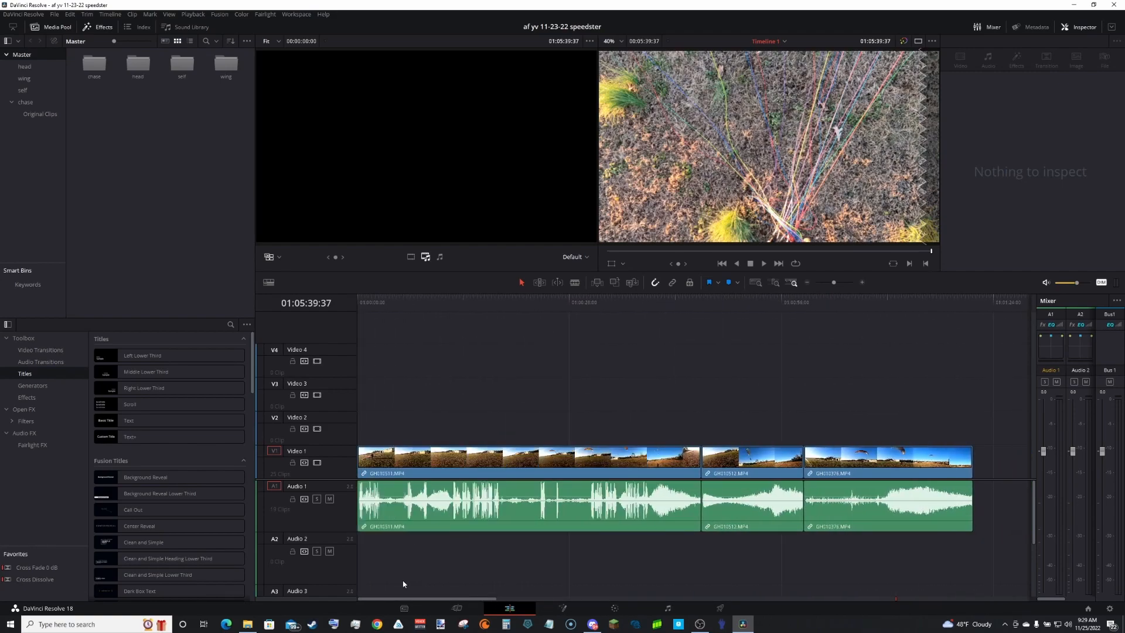
{"action": "left_click_drag", "start_coordinate": [379, 307], "coordinate": [514, 347]}
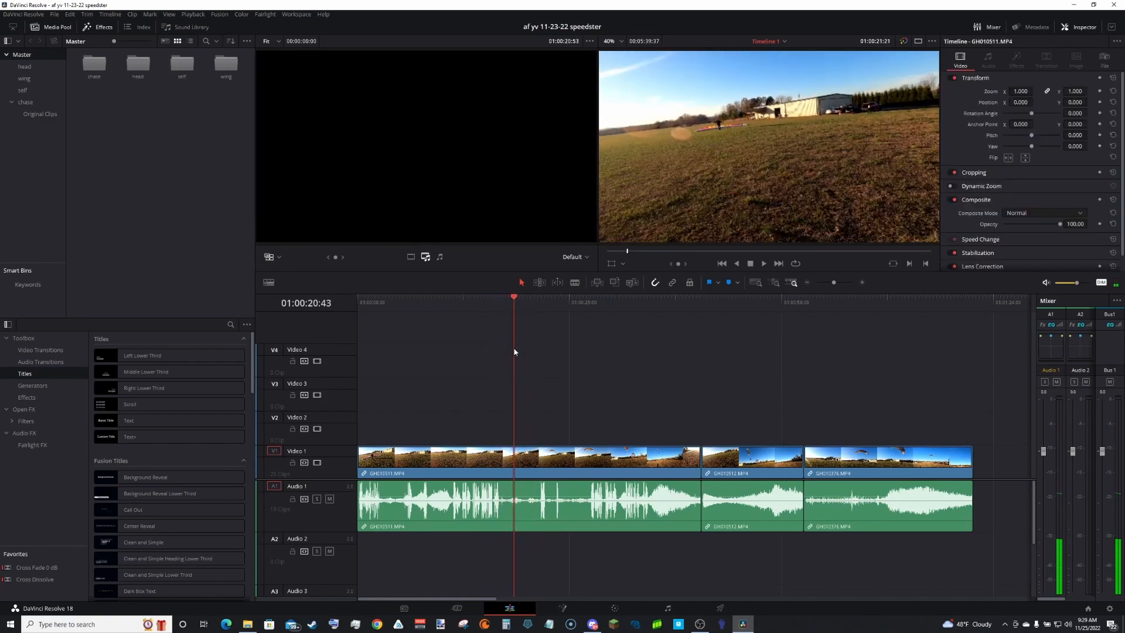
{"action": "key", "text": "b"}
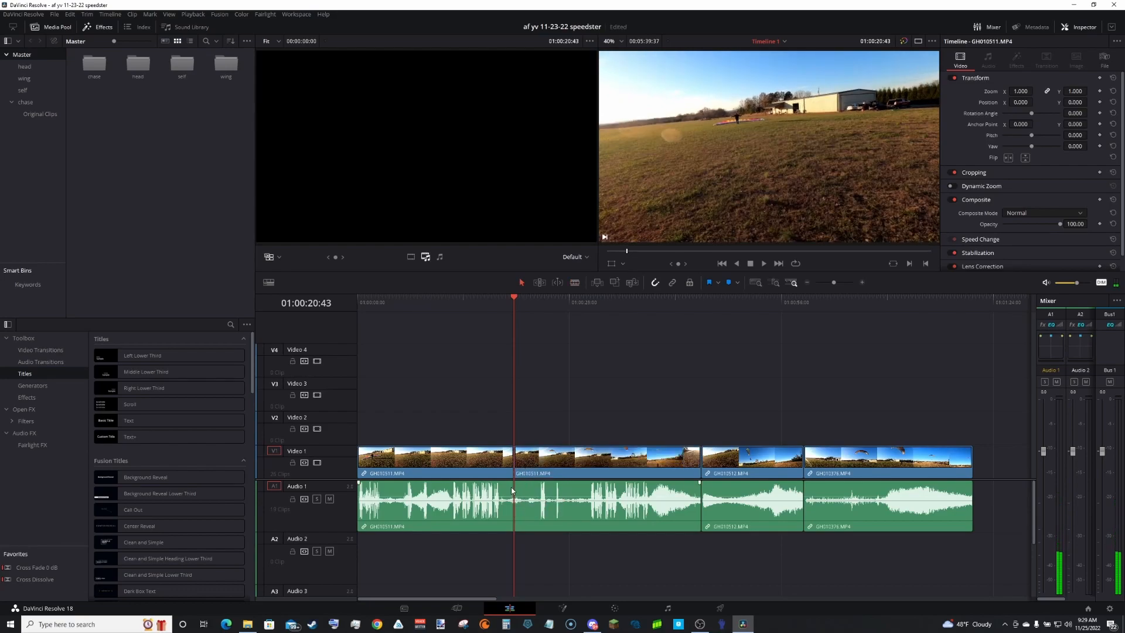
{"action": "key", "text": "b"}
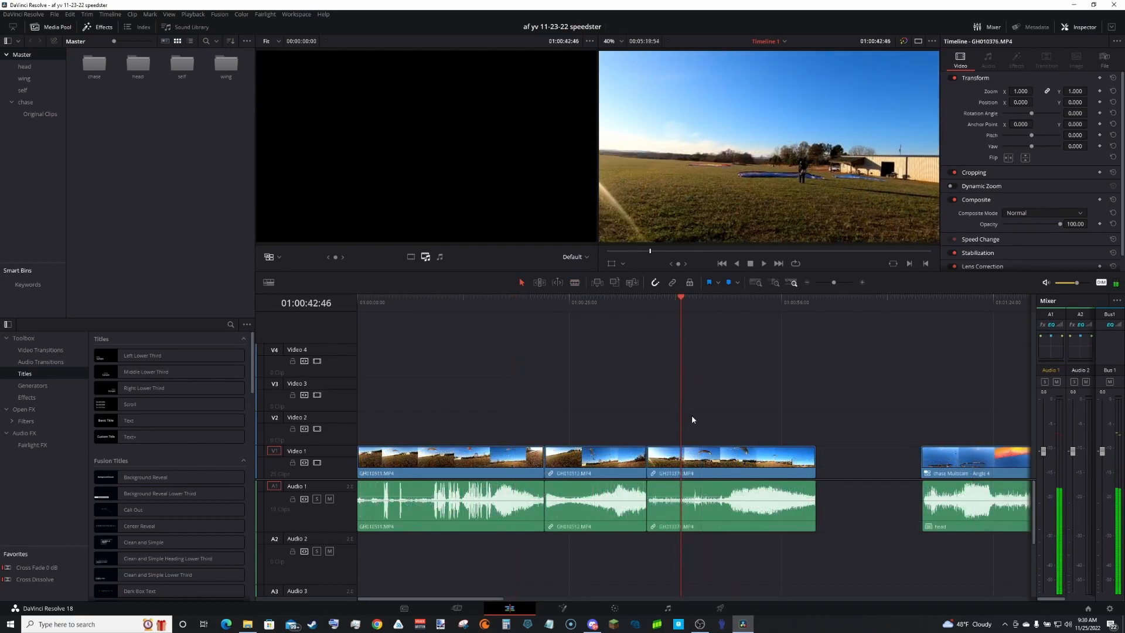
Step: Split GH010376.MP4 and its audio at 01:00:42:46 and ripple delete the piece before the cut
{"action": "left_click", "coordinate": [683, 467]}
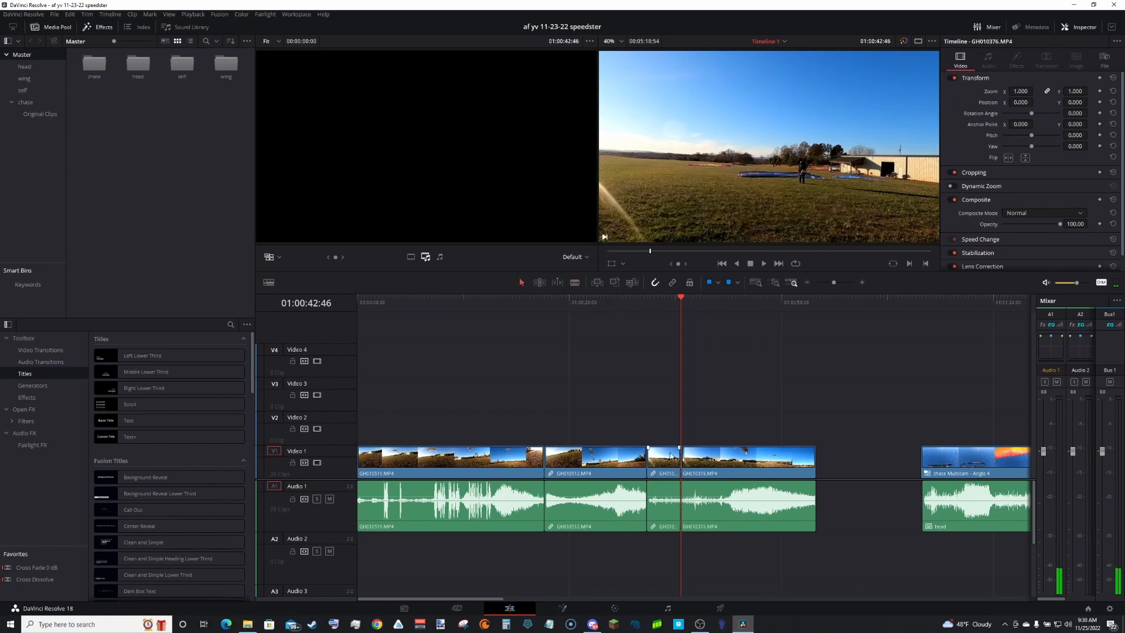
{"action": "key", "text": "Delete"}
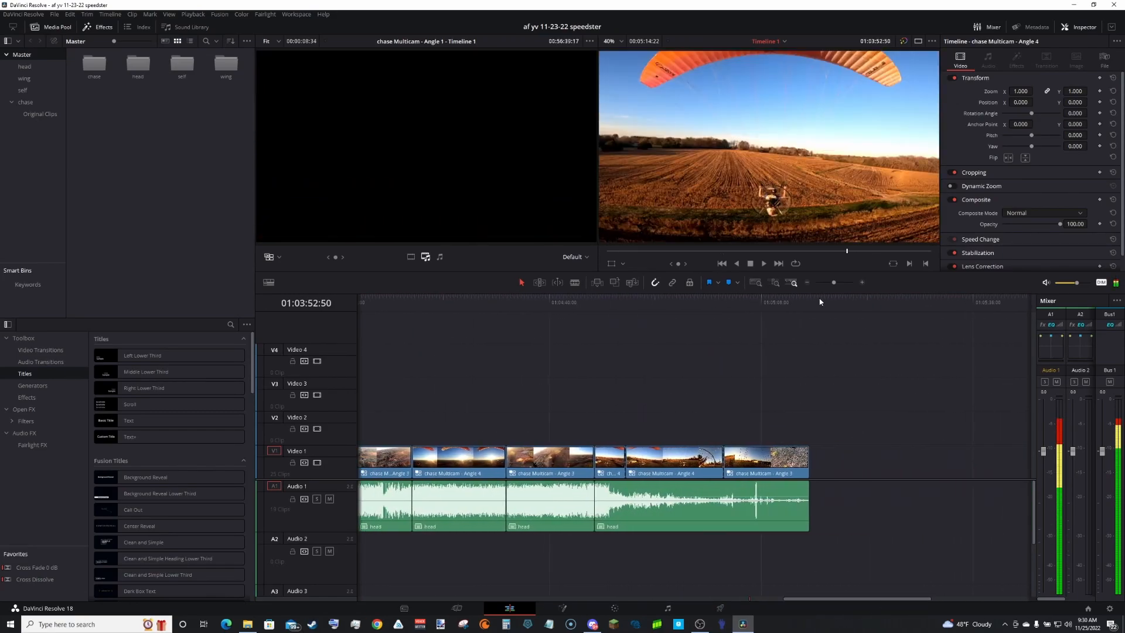
Step: Place the playhead at 01:05:17:13 past the last segment and add GH010517.MP4 from the head bin there on Video 1
{"action": "left_click", "coordinate": [806, 298]}
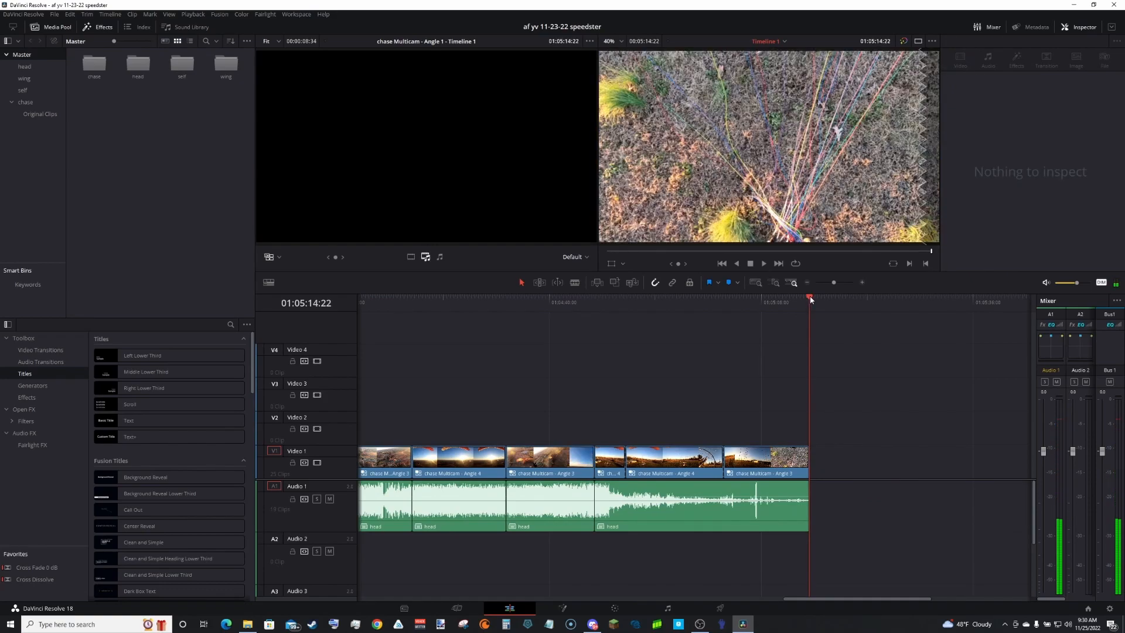
{"action": "left_click_drag", "start_coordinate": [810, 297], "coordinate": [831, 303]}
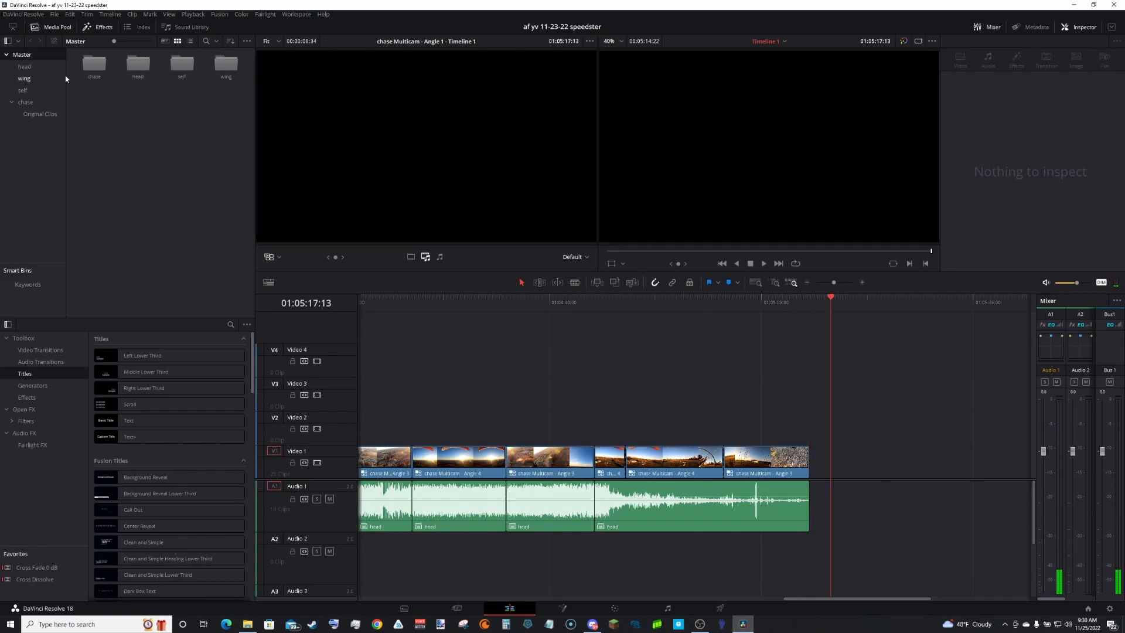
{"action": "double_click", "coordinate": [138, 65]}
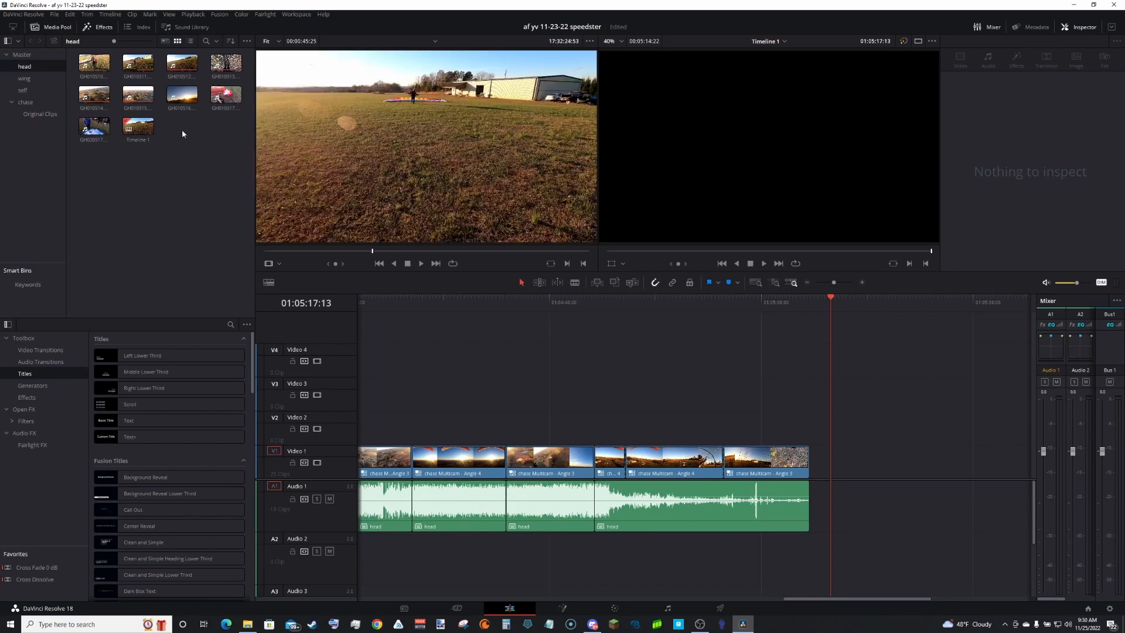
{"action": "left_click_drag", "start_coordinate": [216, 91], "coordinate": [833, 475]}
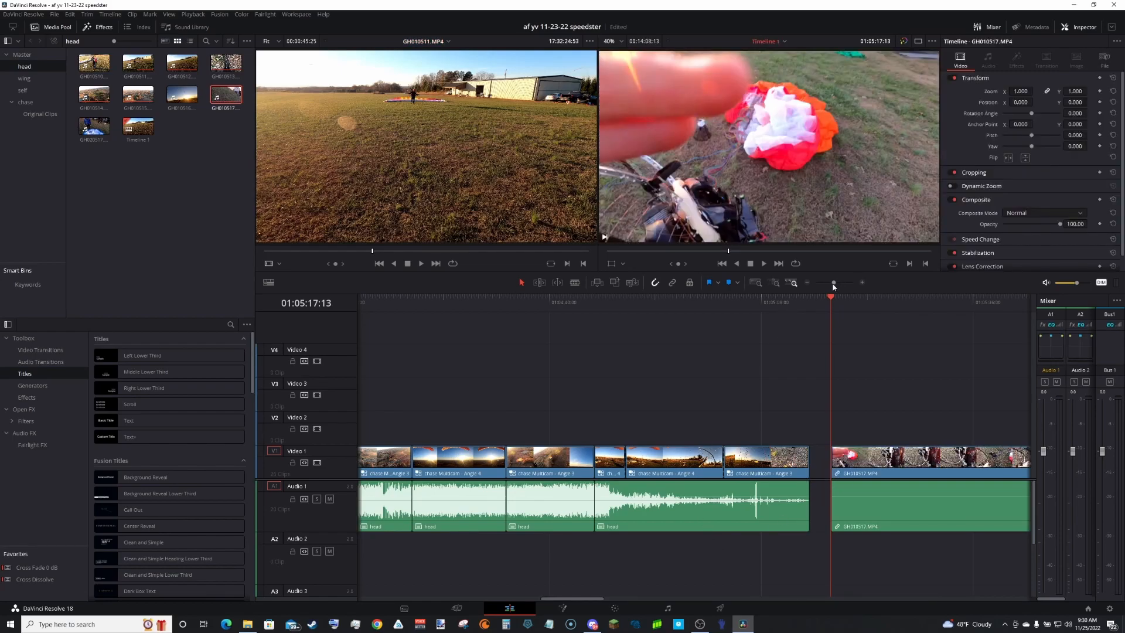
Step: Review the start of GH010517.MP4, split it with its audio at 01:06:29:16 and ripple delete the part before the cut
{"action": "left_click_drag", "start_coordinate": [832, 283], "coordinate": [827, 284]}
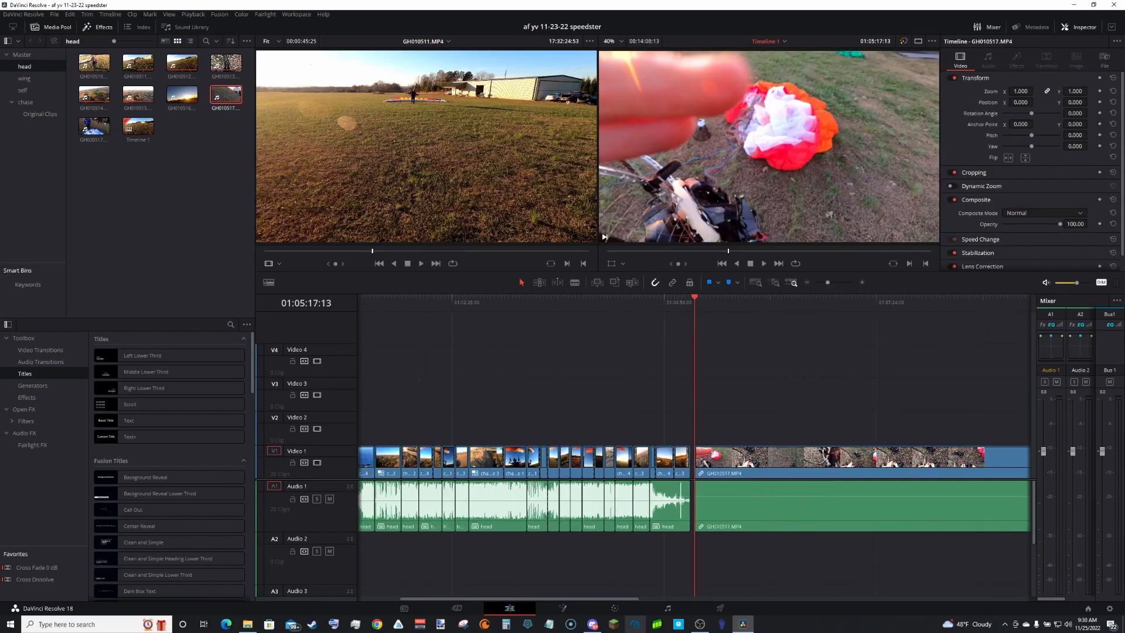
{"action": "left_click_drag", "start_coordinate": [599, 595], "coordinate": [679, 603]}
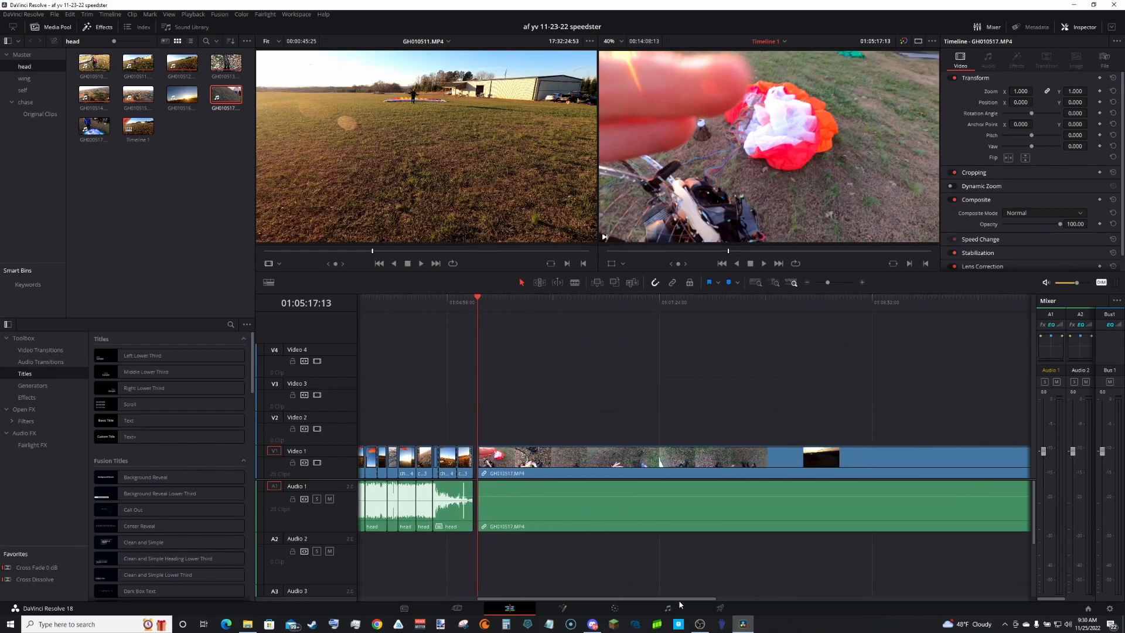
{"action": "left_click_drag", "start_coordinate": [826, 283], "coordinate": [825, 283]}
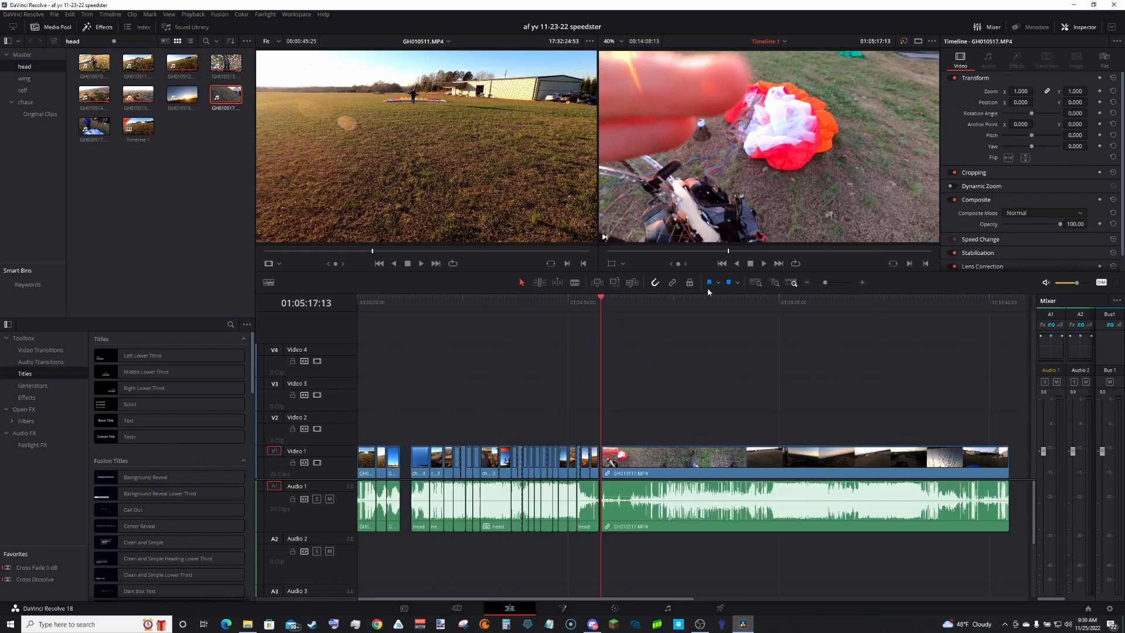
{"action": "left_click_drag", "start_coordinate": [617, 303], "coordinate": [656, 317]}
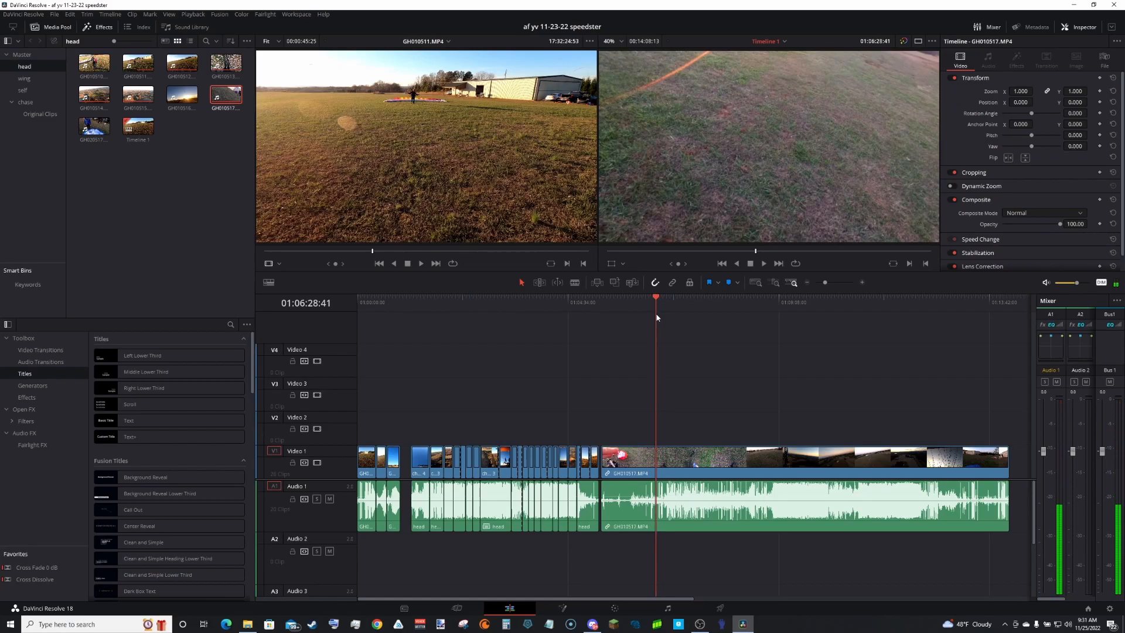
{"action": "key", "text": "space"}
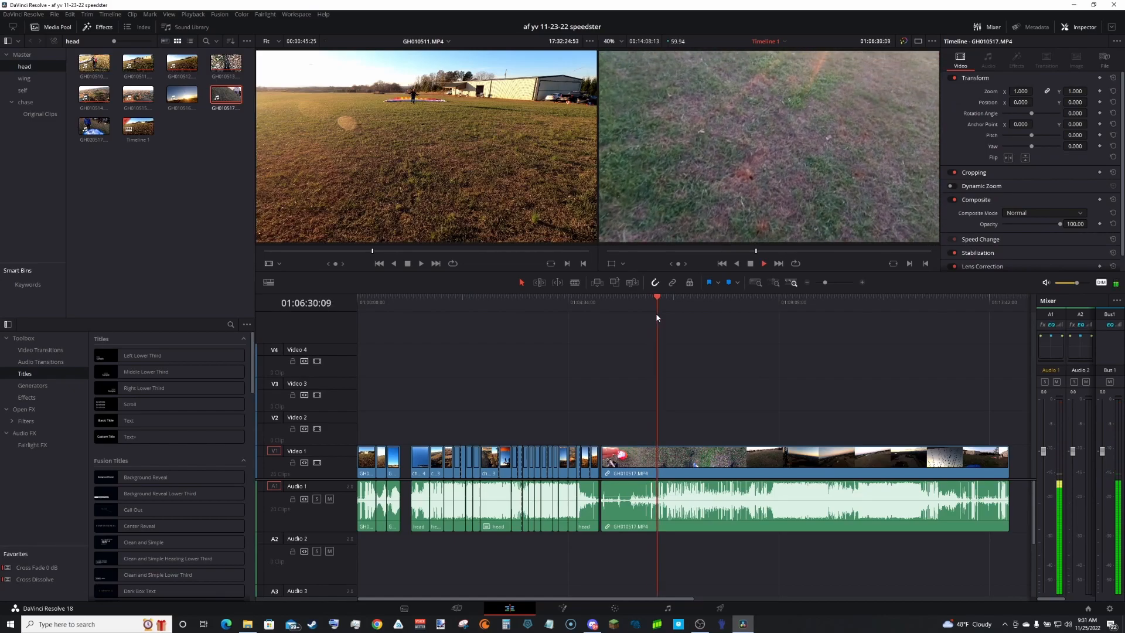
{"action": "key", "text": "space"}
{"action": "left_click", "coordinate": [656, 297]}
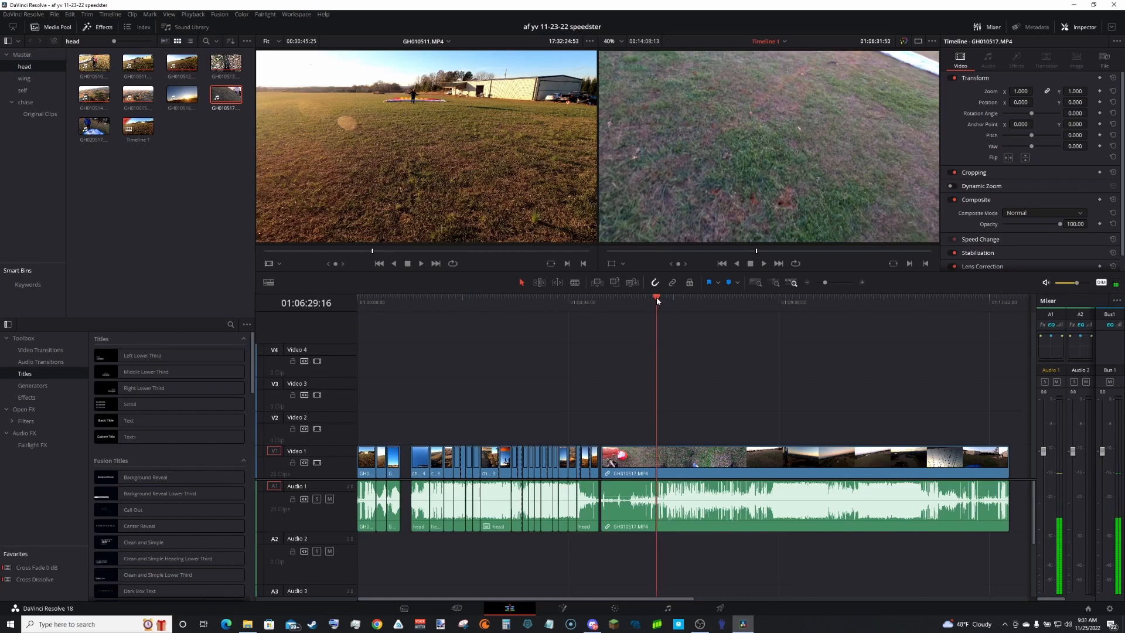
{"action": "left_click", "coordinate": [658, 468]}
{"action": "key", "text": "a"}
{"action": "left_click", "coordinate": [624, 497]}
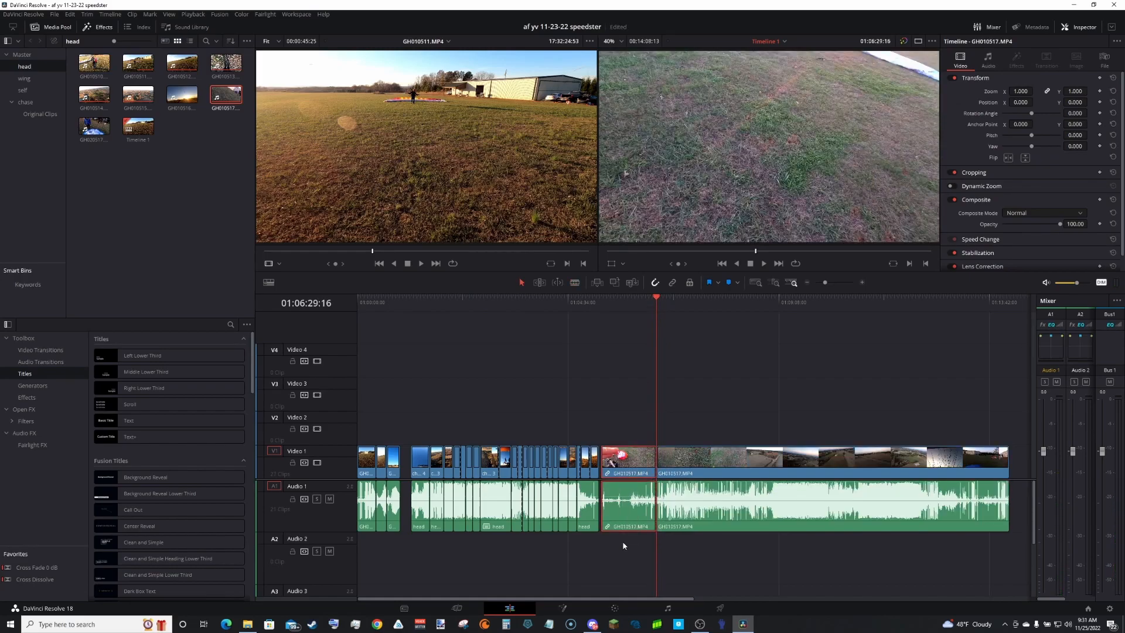
{"action": "key", "text": "Delete"}
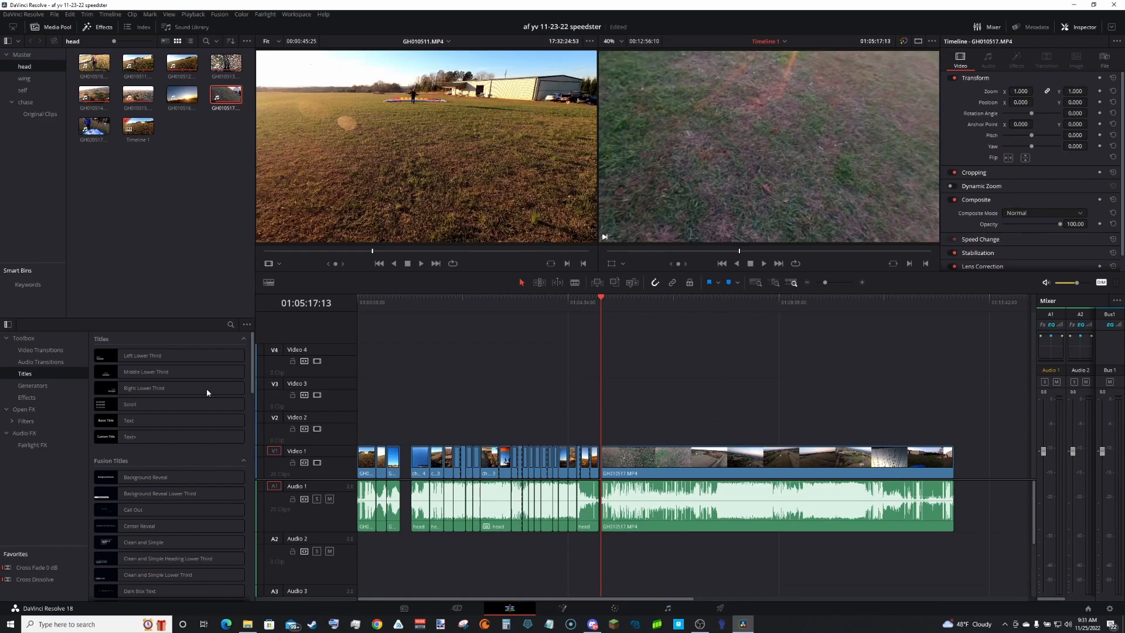
Step: Add GH020517.MP4 from the head bin directly after GH010517.MP4 on Video 1 and play the timeline from 01:05:17:13
{"action": "left_click_drag", "start_coordinate": [91, 125], "coordinate": [960, 465]}
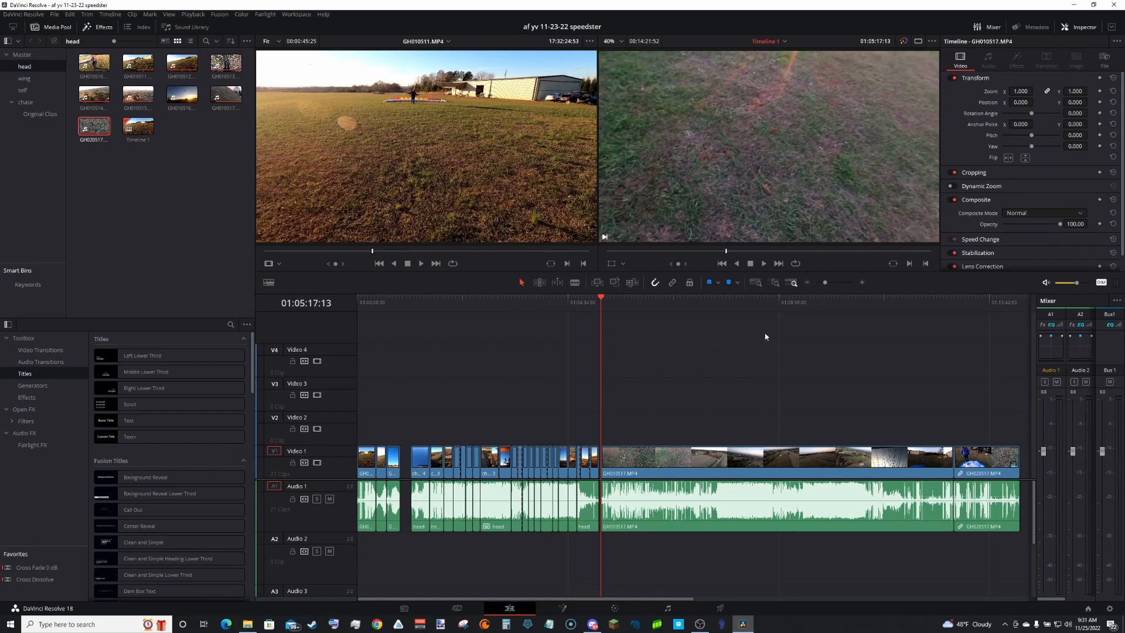
{"action": "left_click", "coordinate": [764, 264]}
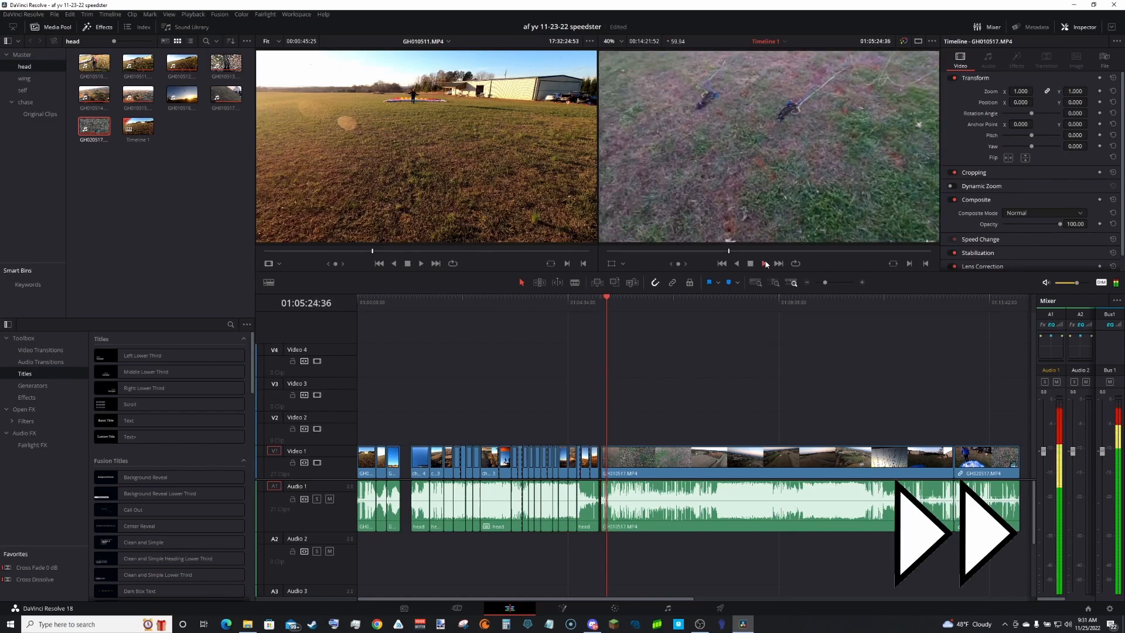
Step: Split the early ground footage of GH010517.MP4 with its audio and ripple delete the unwanted sections
{"action": "key", "text": "ctrl+b"}
{"action": "key", "text": "ctrl+b"}
{"action": "key", "text": "b"}
{"action": "left_click", "coordinate": [665, 319]}
{"action": "key", "text": "a"}
{"action": "left_click", "coordinate": [638, 460]}
{"action": "key", "text": "Delete"}
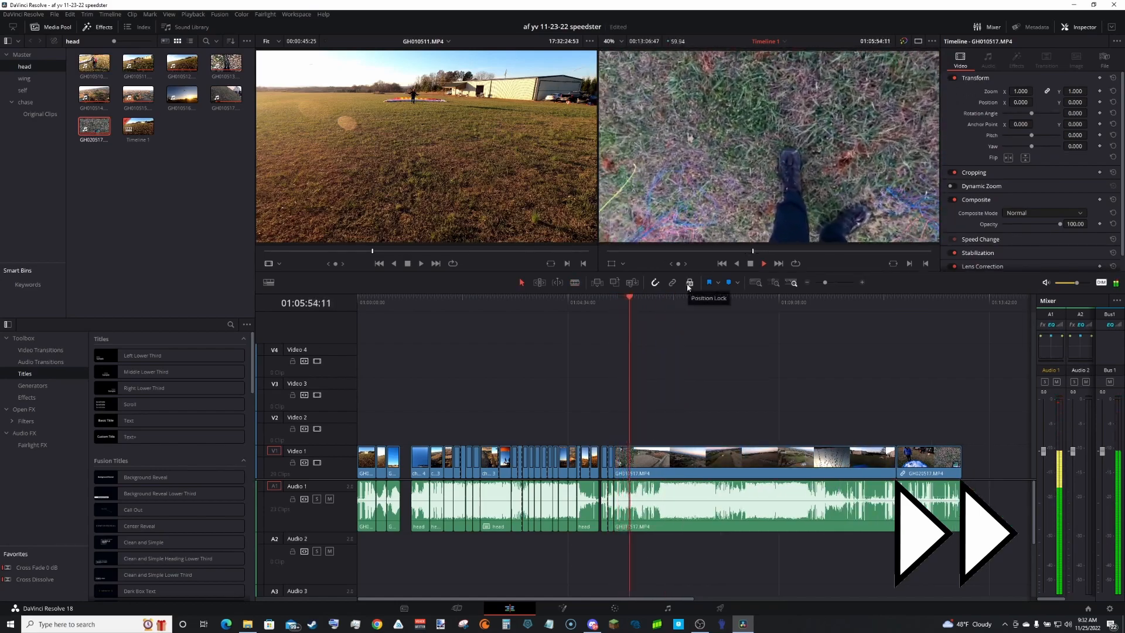
Step: Cut another short unwanted piece out of GH010517.MP4 before the takeoff run and close the gap
{"action": "key", "text": "ctrl+b"}
{"action": "key", "text": "ctrl+b"}
{"action": "left_click", "coordinate": [643, 463]}
{"action": "key", "text": "Delete"}
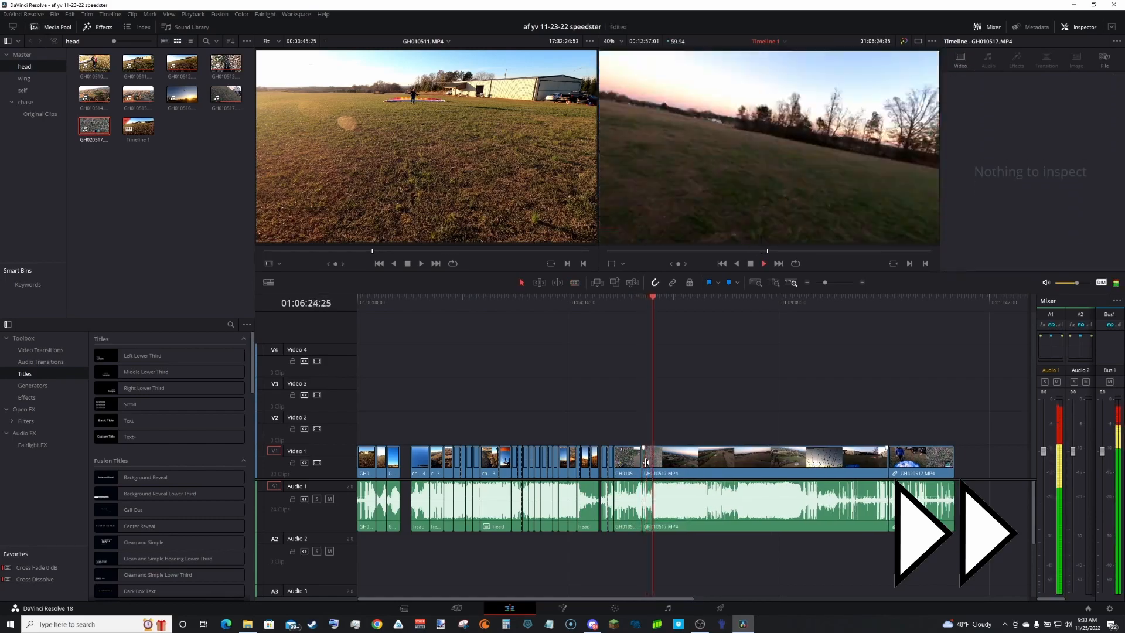
Step: Split GH010517.MP4 and its audio at about 01:06:40 and ripple delete the short flight section after the cut
{"action": "key", "text": "b"}
{"action": "left_click", "coordinate": [665, 475]}
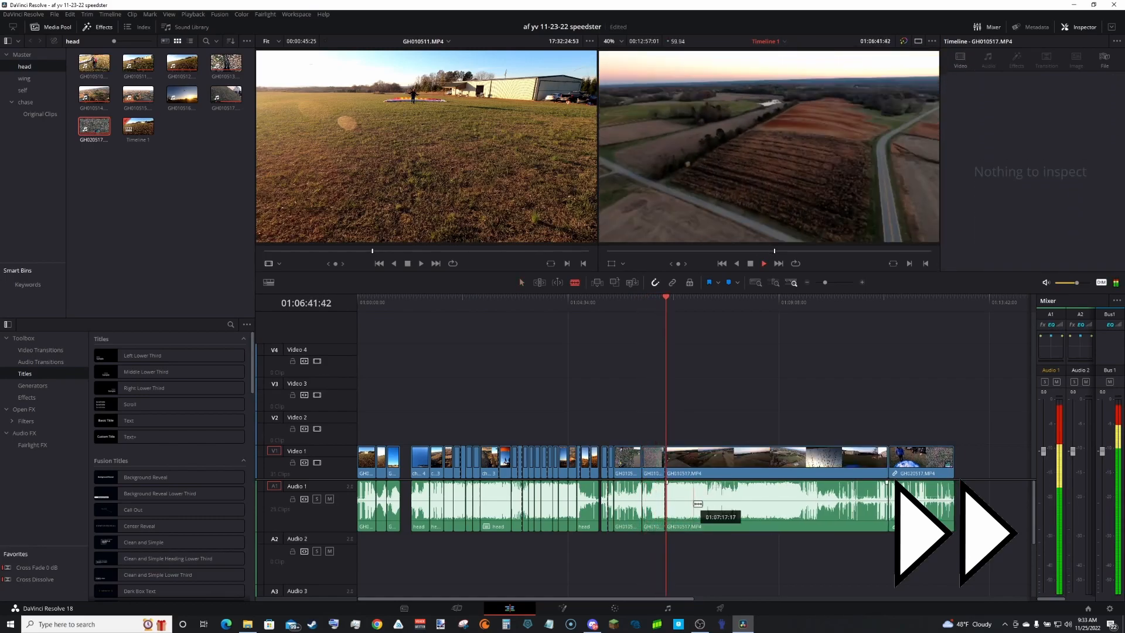
{"action": "key", "text": "a"}
{"action": "key", "text": "ctrl+equal"}
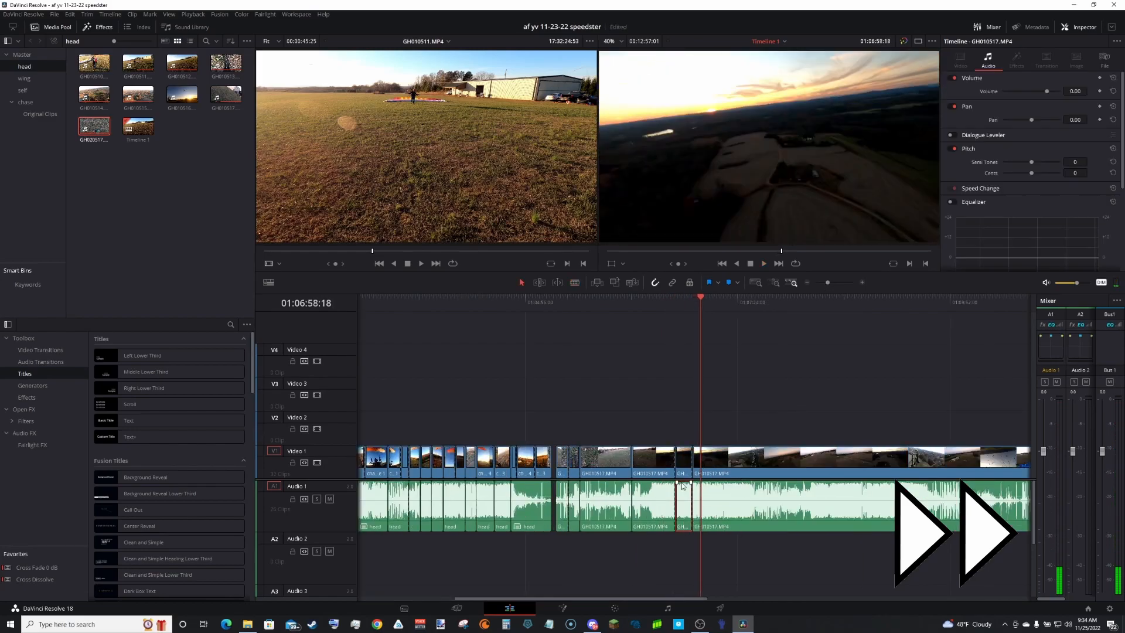
{"action": "left_click", "coordinate": [673, 309]}
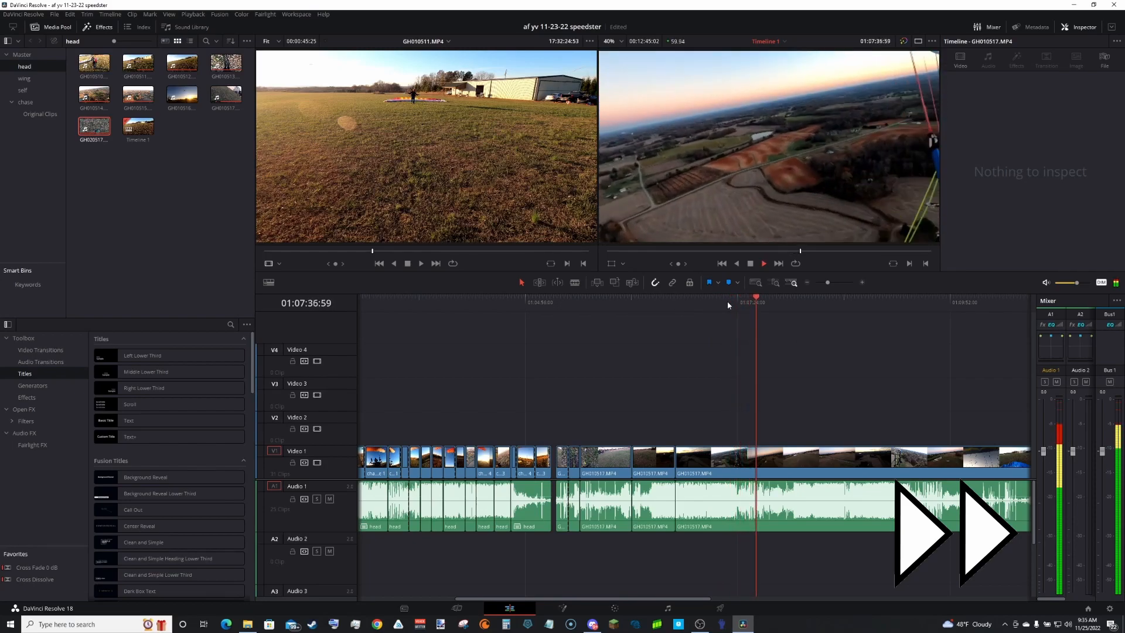
Step: Split GH010517.MP4 at about 01:07:55 during playback and ripple delete the unwanted stretch following the cut
{"action": "key", "text": "b"}
{"action": "left_click", "coordinate": [784, 463]}
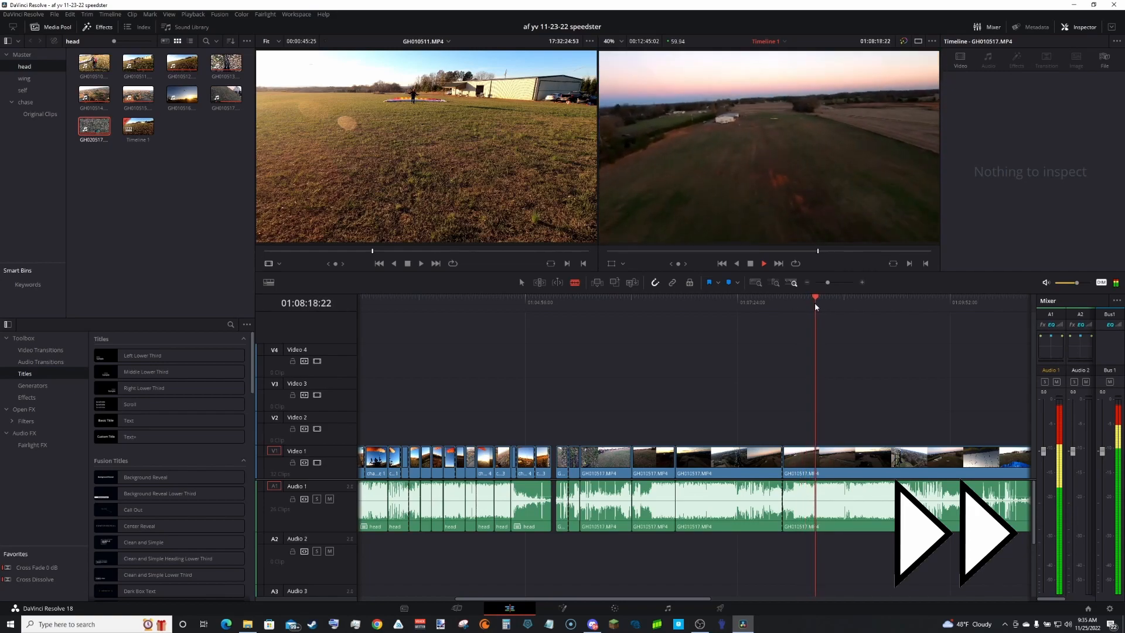
{"action": "key", "text": "a"}
{"action": "key", "text": "ctrl+shift+bracketleft"}
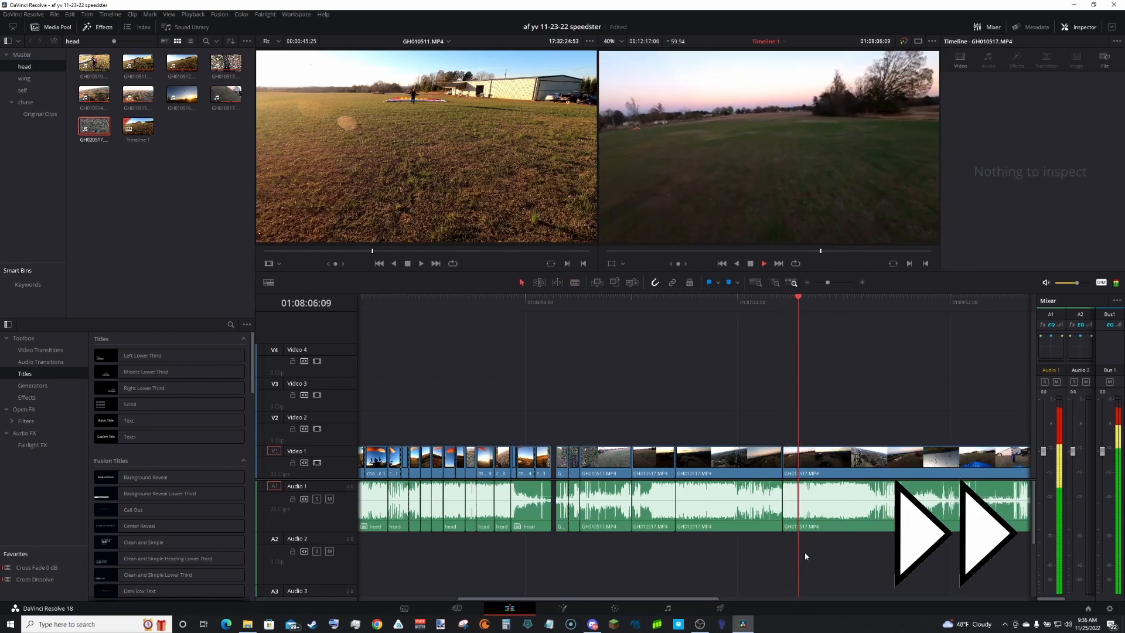
Step: Split the next flight section of GH010517.MP4 shortly before 01:08:43 and ripple delete the unwanted footage after the cut
{"action": "key", "text": "b"}
{"action": "left_click", "coordinate": [823, 515]}
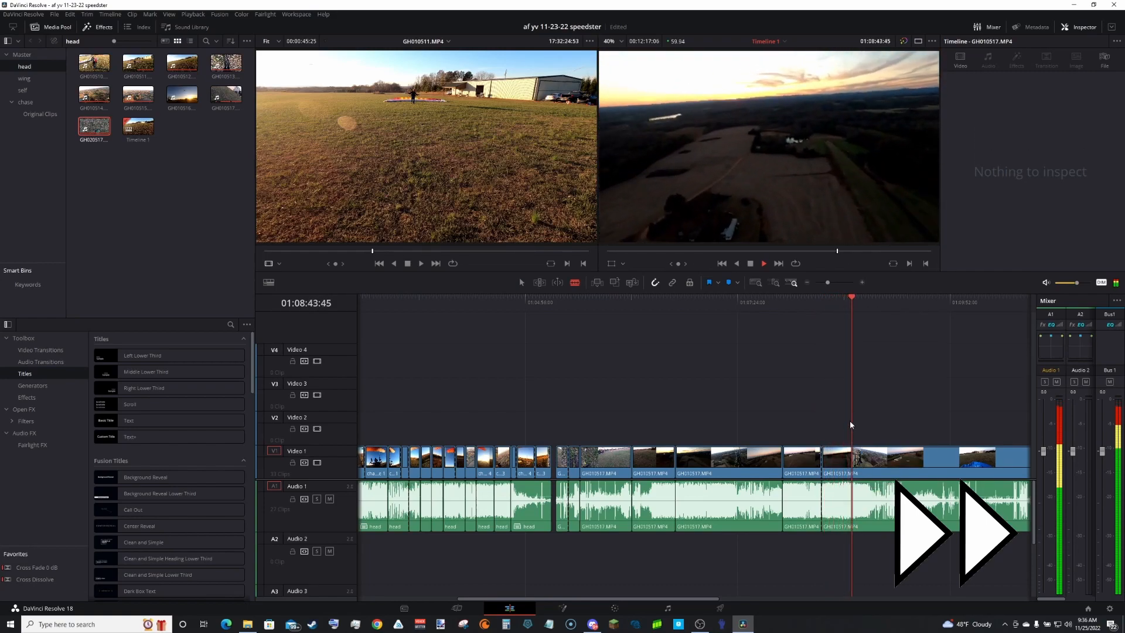
{"action": "key", "text": "a"}
{"action": "key", "text": "ctrl+shift+bracketleft"}
{"action": "left_click", "coordinate": [813, 308]}
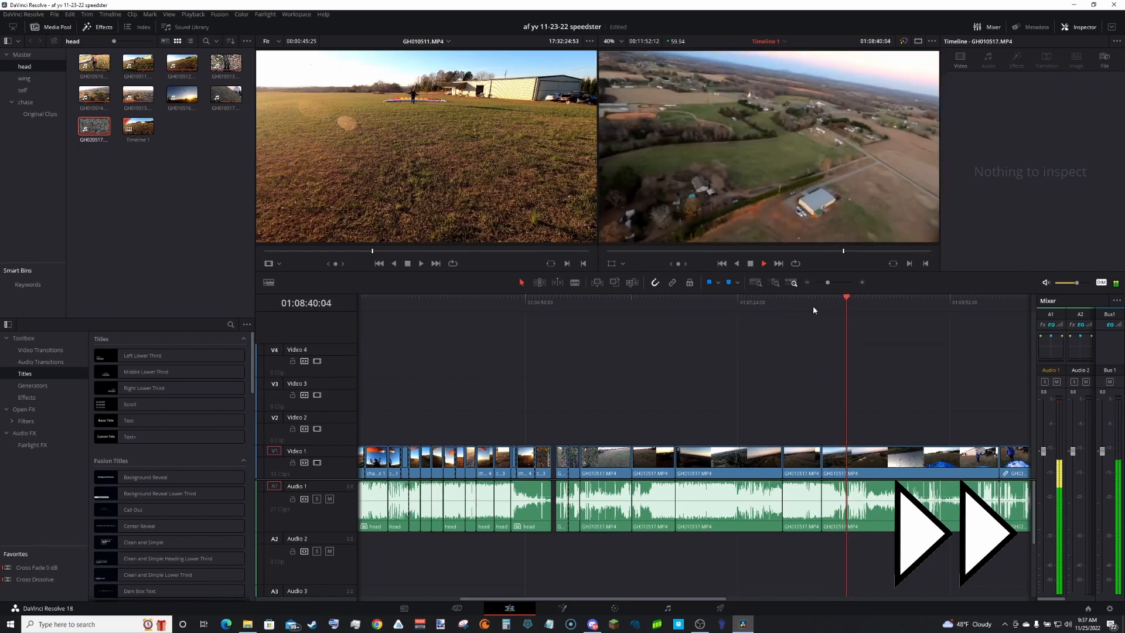
Step: Split the landing part of GH010517.MP4 and its audio and ripple delete the unwanted section
{"action": "key", "text": "b"}
{"action": "left_click", "coordinate": [867, 470]}
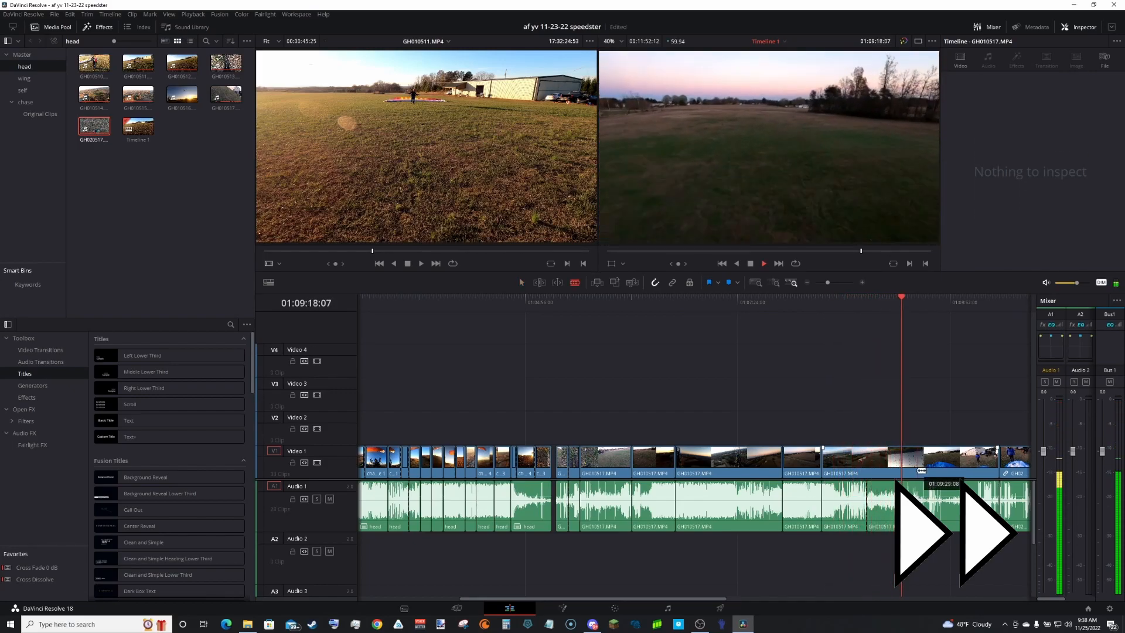
{"action": "left_click", "coordinate": [916, 460]}
{"action": "key", "text": "a"}
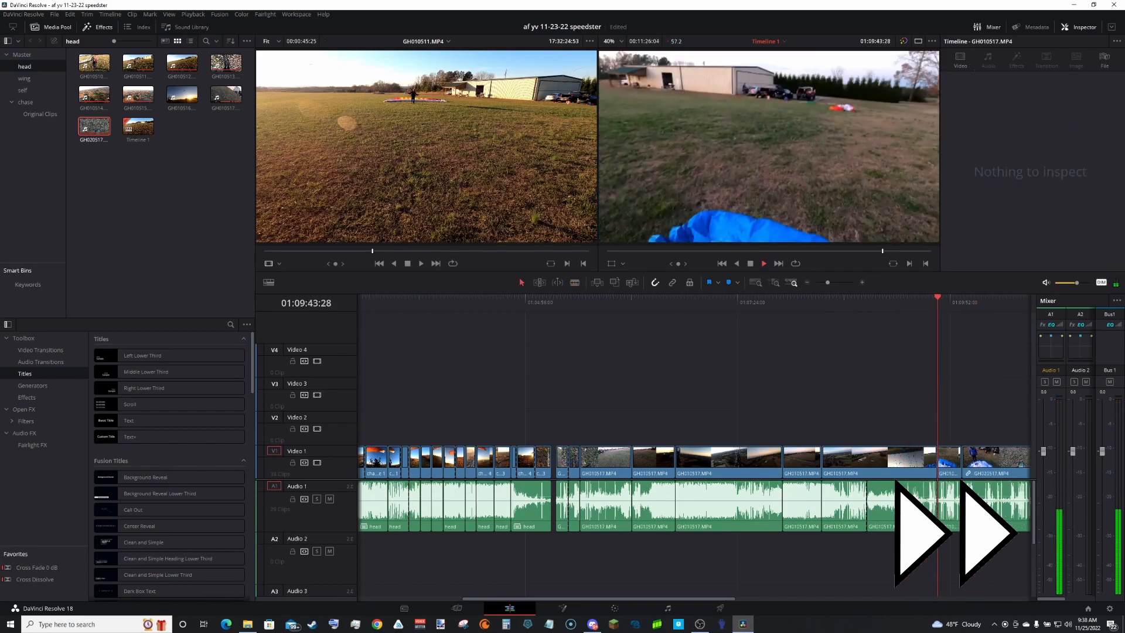
Step: Split GH020517.MP4 near its beginning and ripple delete the unwanted ground footage there
{"action": "key", "text": "b"}
{"action": "left_click", "coordinate": [972, 461]}
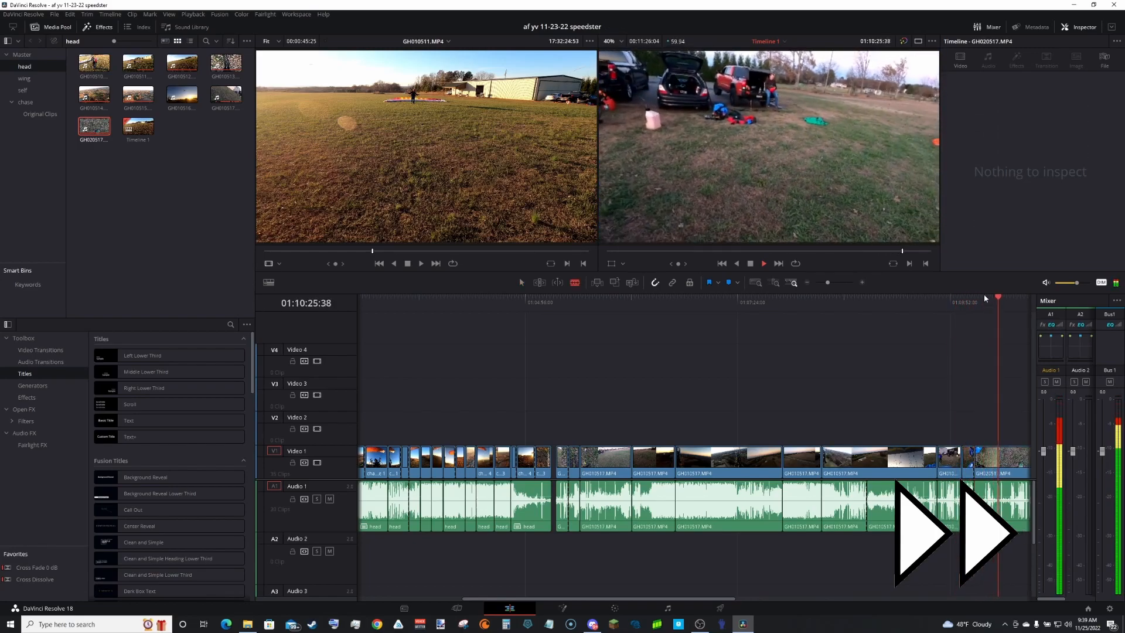
{"action": "left_click", "coordinate": [984, 301]}
{"action": "key", "text": "a"}
Step: Split GH020517.MP4 and its audio at 01:10:26:13 and delete everything after the cut
{"action": "key", "text": "b"}
{"action": "left_click", "coordinate": [822, 510]}
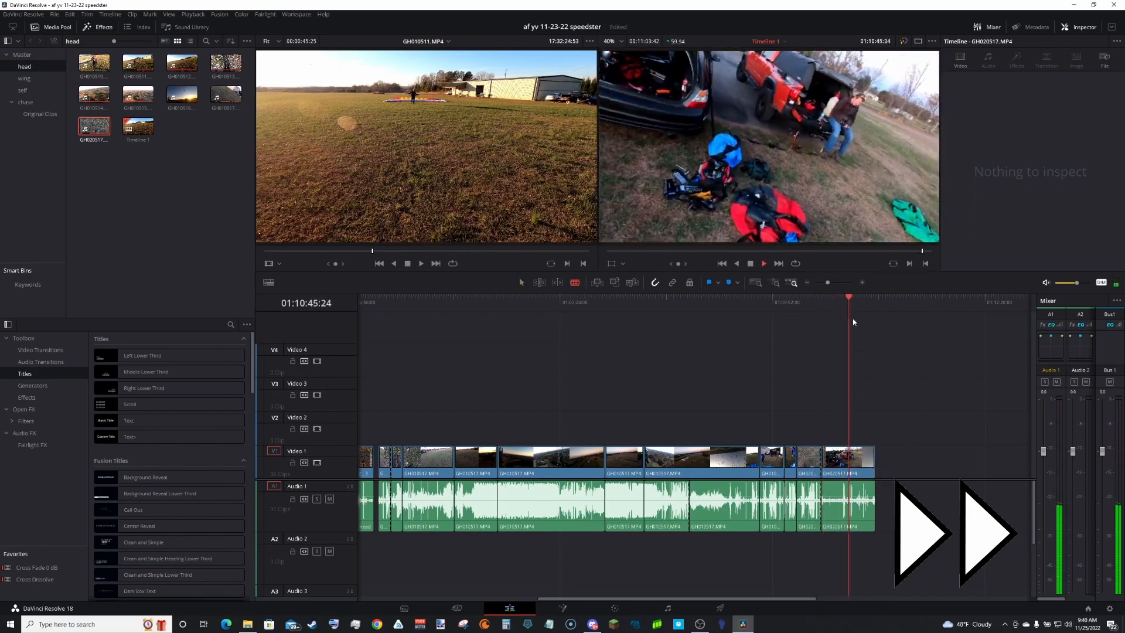
{"action": "key", "text": "a"}
{"action": "left_click", "coordinate": [846, 504]}
{"action": "key", "text": "Delete"}
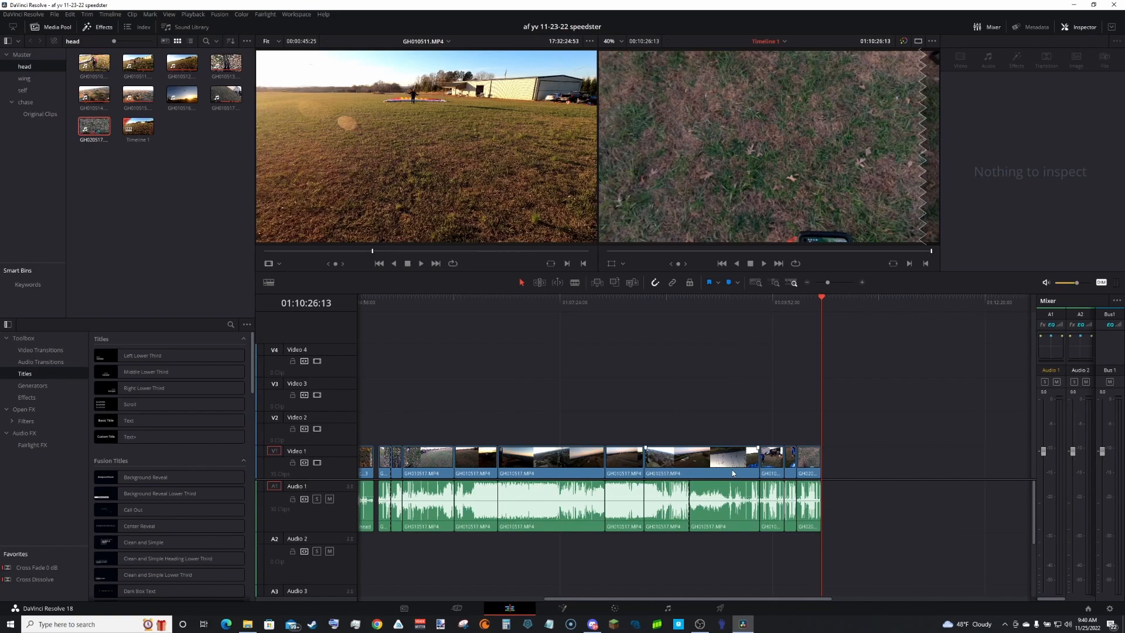
Step: Check the trimmed head-camera section from 01:05:17:13 to its end at 01:10:26:13
{"action": "left_click_drag", "start_coordinate": [807, 598], "coordinate": [778, 607]}
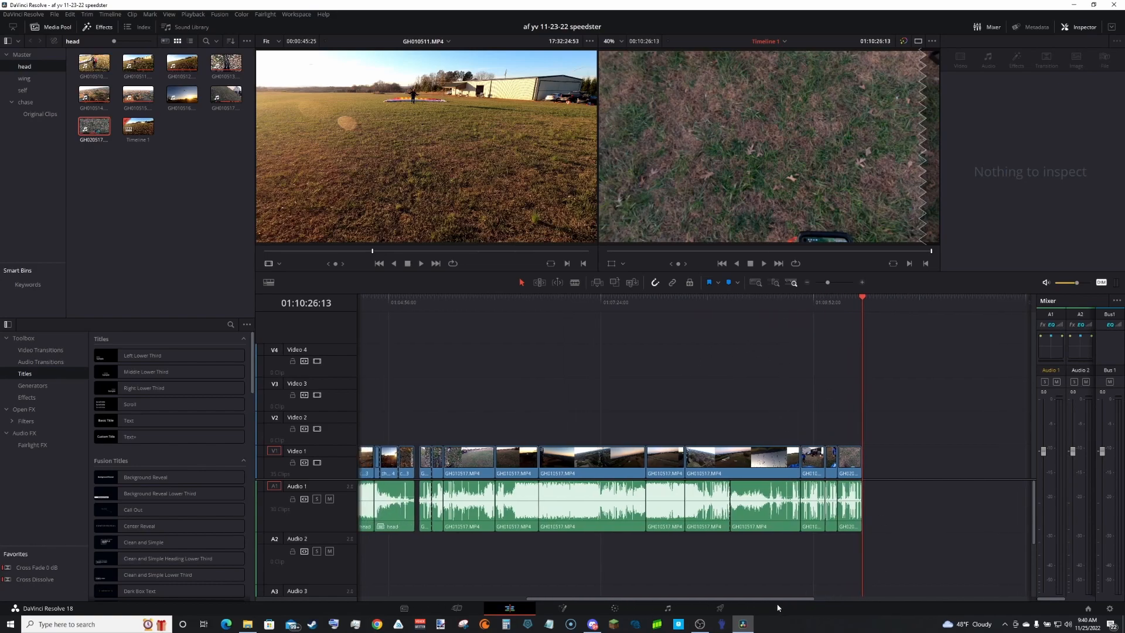
{"action": "left_click", "coordinate": [419, 309]}
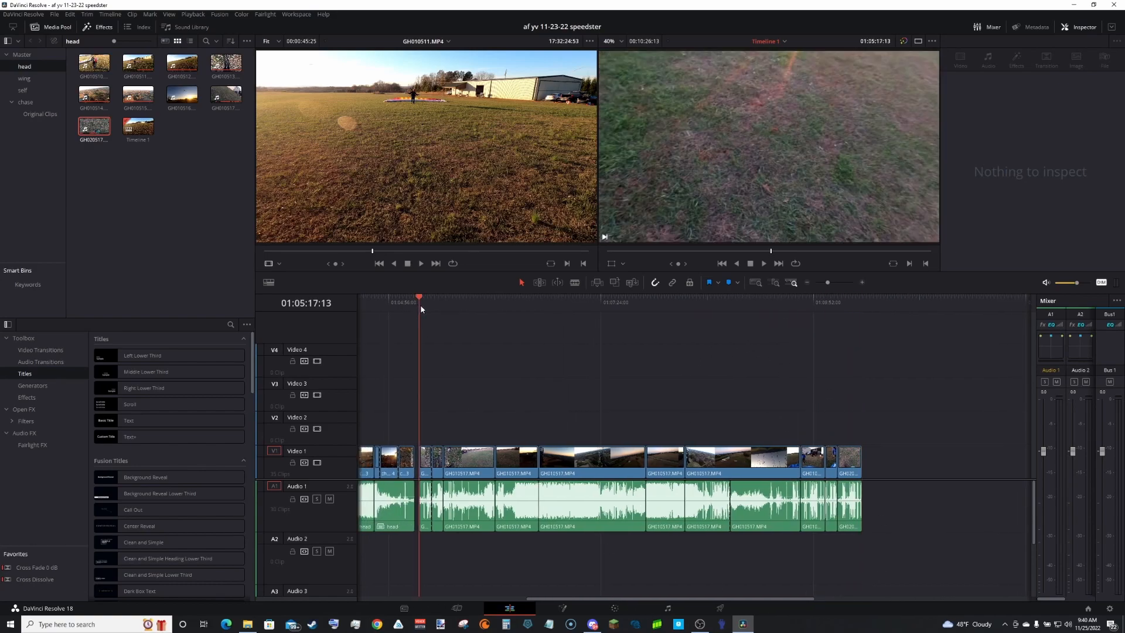
{"action": "left_click", "coordinate": [420, 309]}
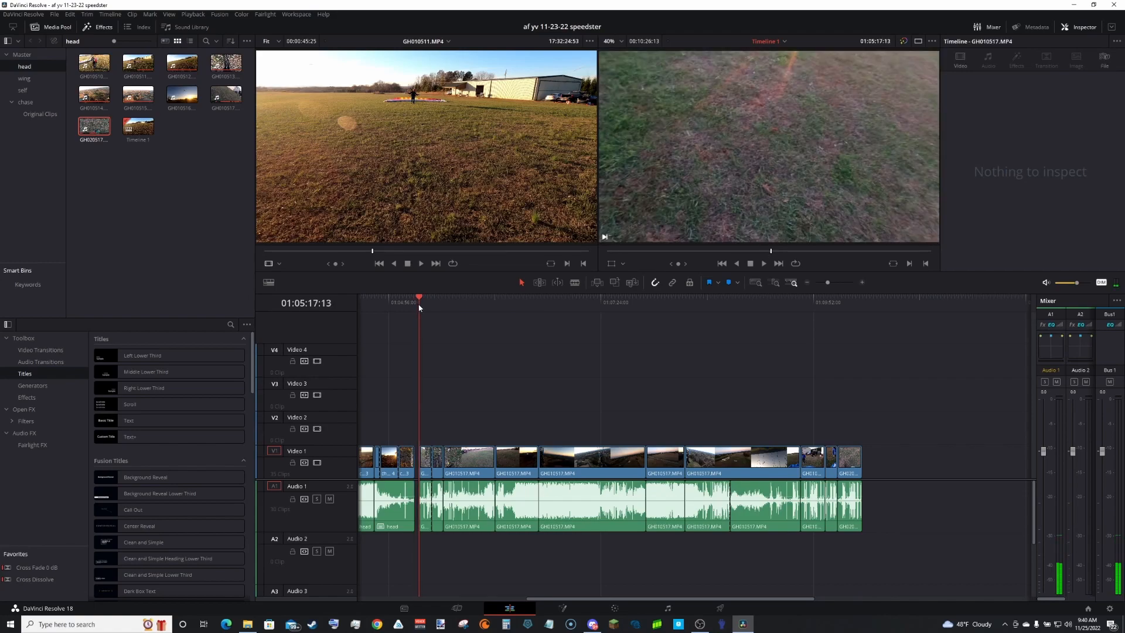
{"action": "left_click_drag", "start_coordinate": [744, 340], "coordinate": [862, 341]}
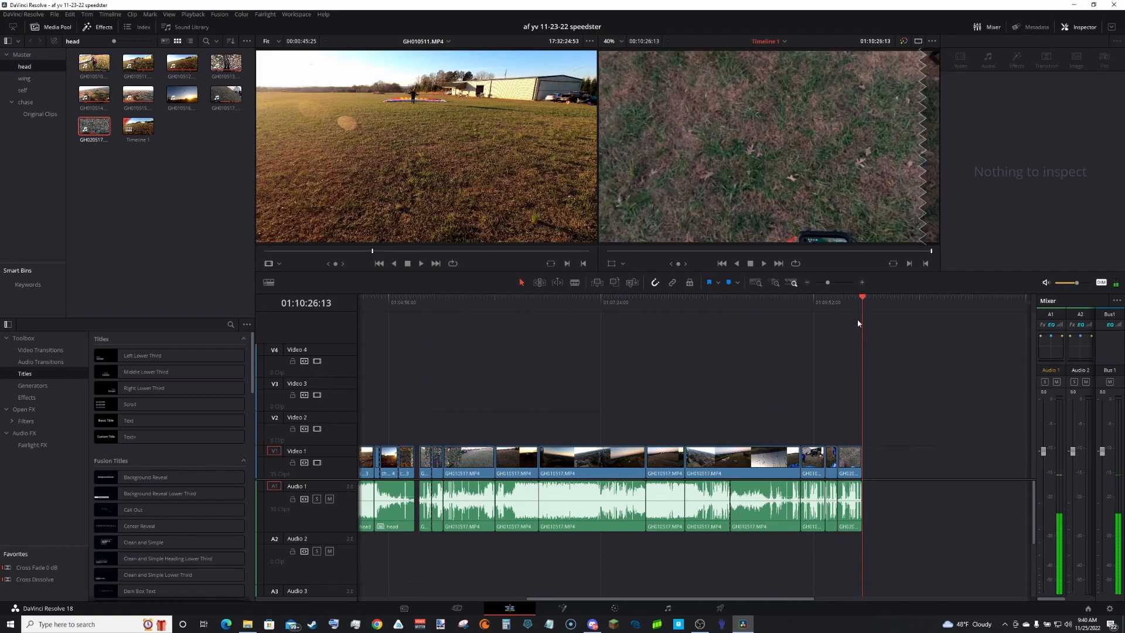
{"action": "left_click_drag", "start_coordinate": [862, 299], "coordinate": [858, 361]}
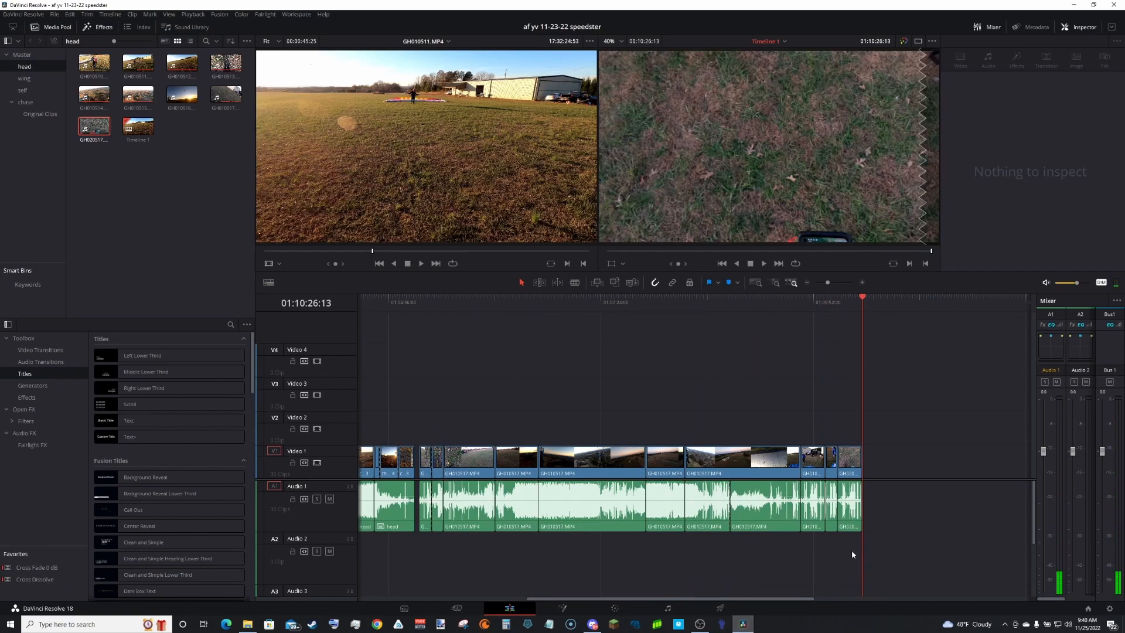
Step: Move all the closing GH010517.MP4 and GH020517.MP4 pieces with their audio further along the timeline, leaving a large gap before them
{"action": "left_click", "coordinate": [822, 285]}
{"action": "left_click_drag", "start_coordinate": [726, 599], "coordinate": [624, 612]}
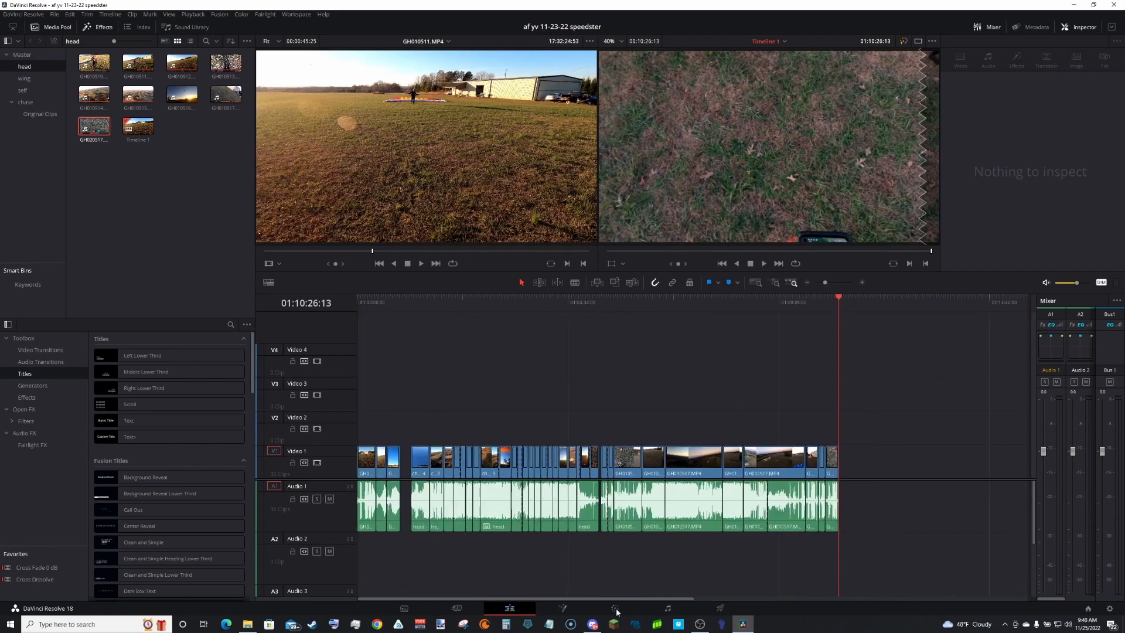
{"action": "left_click_drag", "start_coordinate": [407, 401], "coordinate": [567, 370]}
{"action": "left_click_drag", "start_coordinate": [615, 437], "coordinate": [596, 332]}
{"action": "left_click_drag", "start_coordinate": [939, 532], "coordinate": [951, 560]}
{"action": "left_click_drag", "start_coordinate": [606, 427], "coordinate": [869, 554]}
{"action": "left_click_drag", "start_coordinate": [697, 447], "coordinate": [815, 464]}
{"action": "left_click_drag", "start_coordinate": [696, 426], "coordinate": [696, 426]}
Step: Place the playhead at 01:05:26:23 in the gap and add GH010373.MP4 from the self bin there on Video 1
{"action": "left_click_drag", "start_coordinate": [603, 301], "coordinate": [608, 307]}
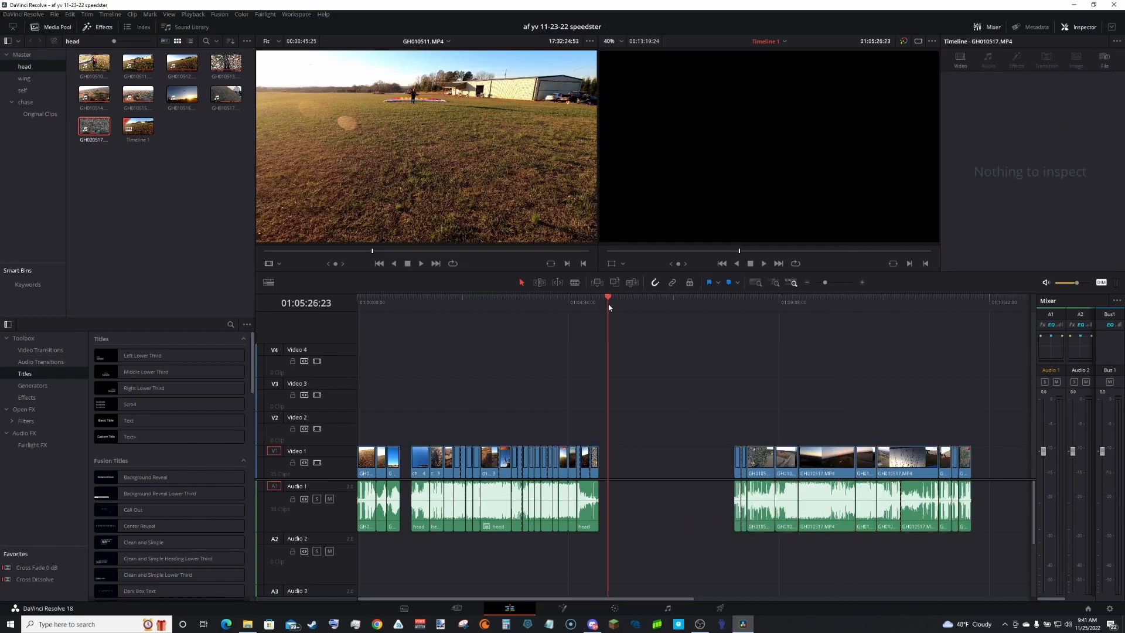
{"action": "left_click", "coordinate": [31, 91]}
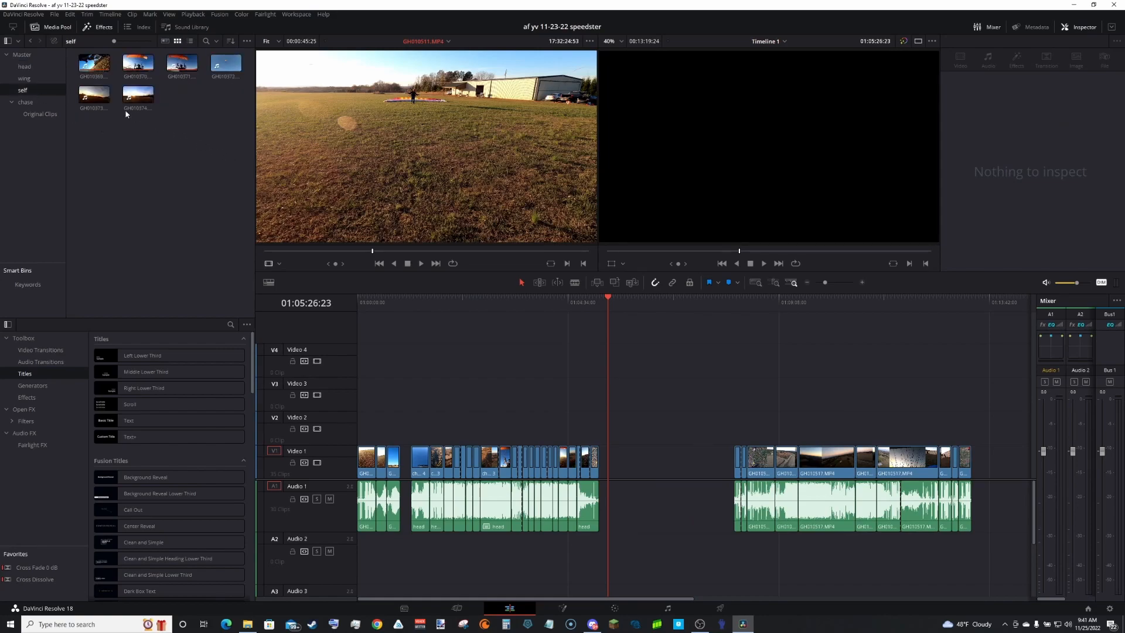
{"action": "left_click_drag", "start_coordinate": [86, 94], "coordinate": [607, 464]}
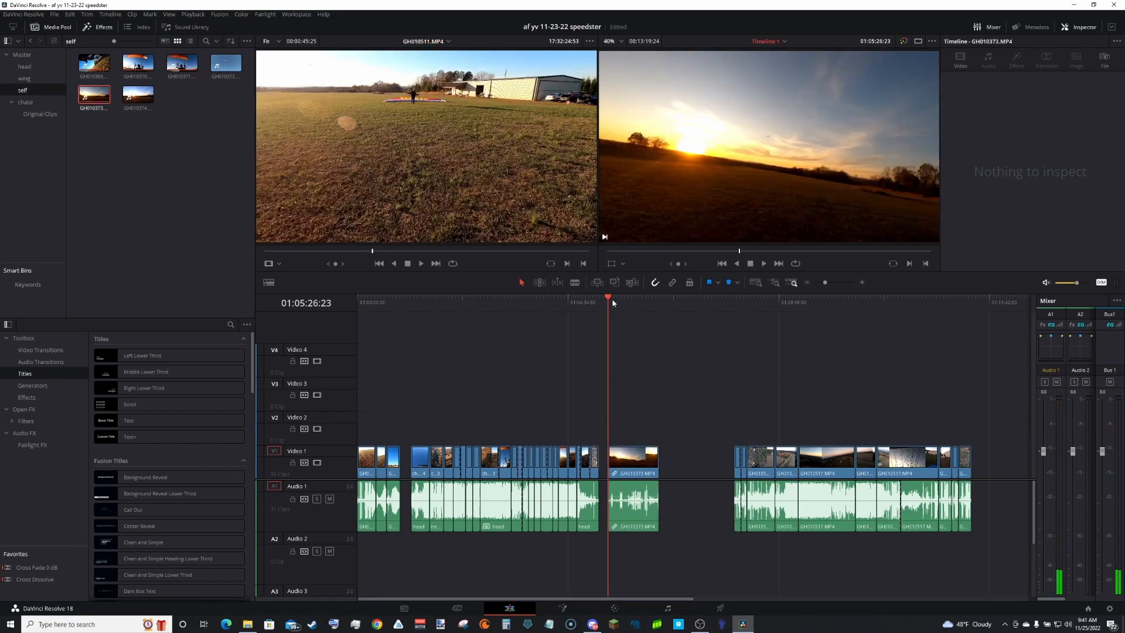
Step: Review the start of GH010373.MP4, split it with its audio at 01:05:48:41 and ripple delete the part before the cut
{"action": "mouse_move", "coordinate": [620, 304]}
{"action": "left_mouse_down"}
{"action": "mouse_move", "coordinate": [640, 314]}
{"action": "mouse_move", "coordinate": [625, 320]}
{"action": "left_mouse_up"}
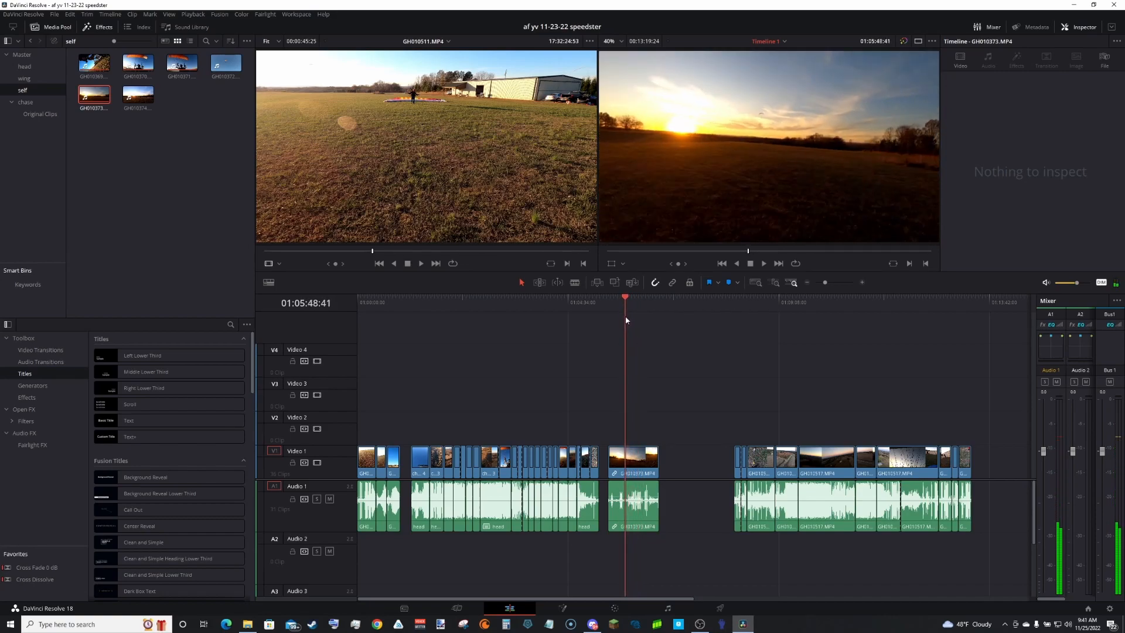
{"action": "key", "text": "b"}
{"action": "left_click", "coordinate": [626, 465]}
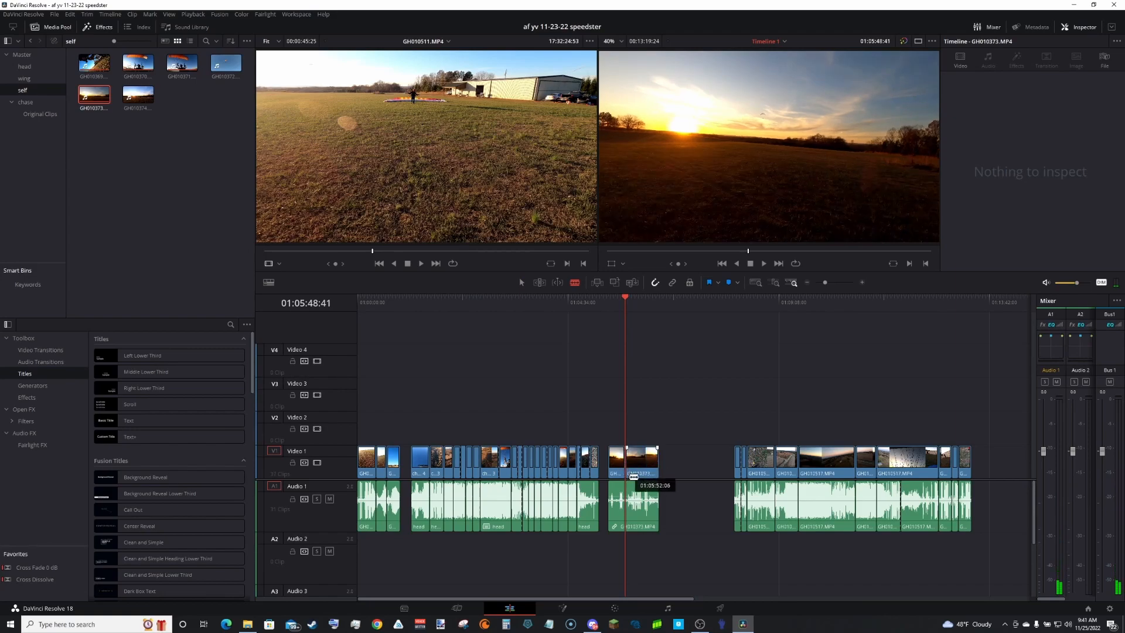
{"action": "key", "text": "a"}
{"action": "left_click", "coordinate": [619, 522]}
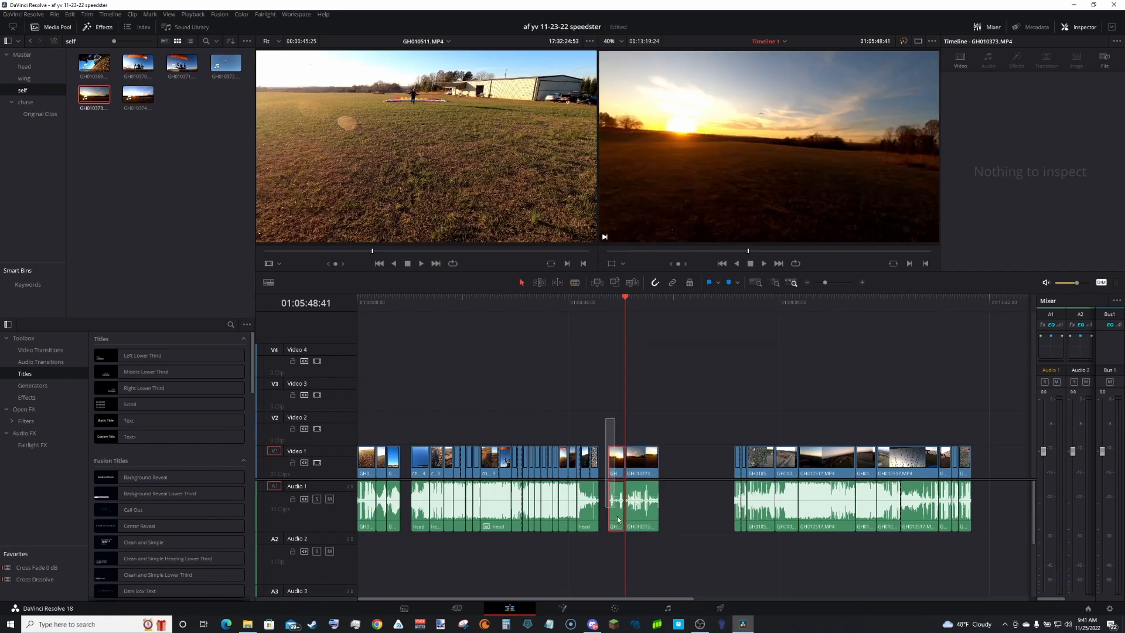
{"action": "key", "text": "Delete"}
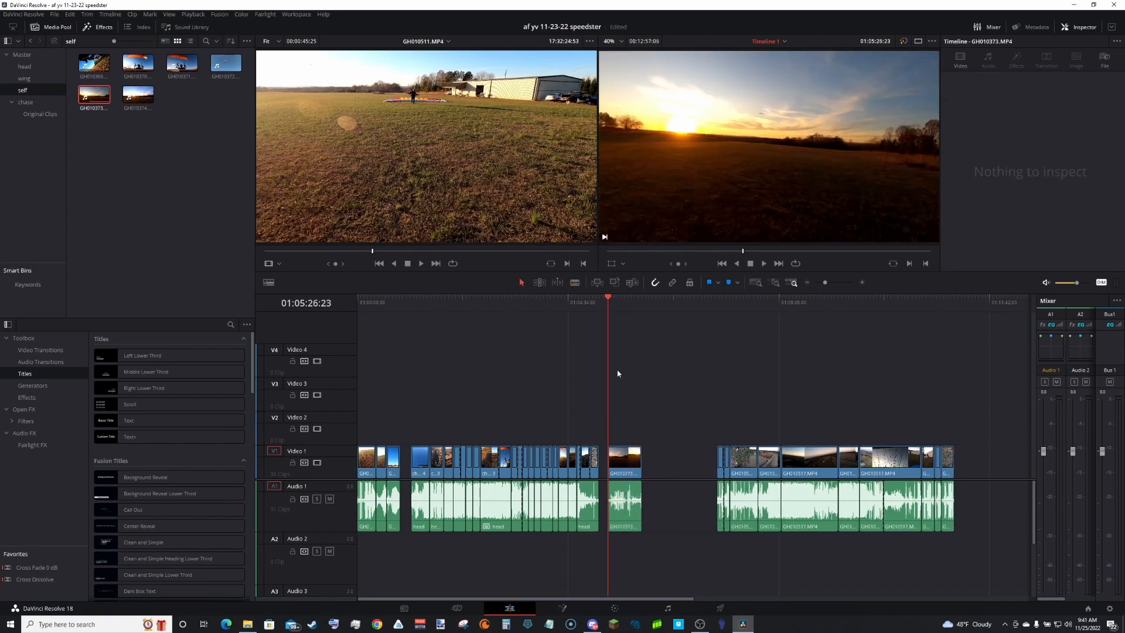
Step: Split GH010373.MP4 and its audio at 01:05:36:08 and ripple delete the opening piece
{"action": "left_click", "coordinate": [831, 282]}
{"action": "left_click_drag", "start_coordinate": [696, 301], "coordinate": [729, 310]}
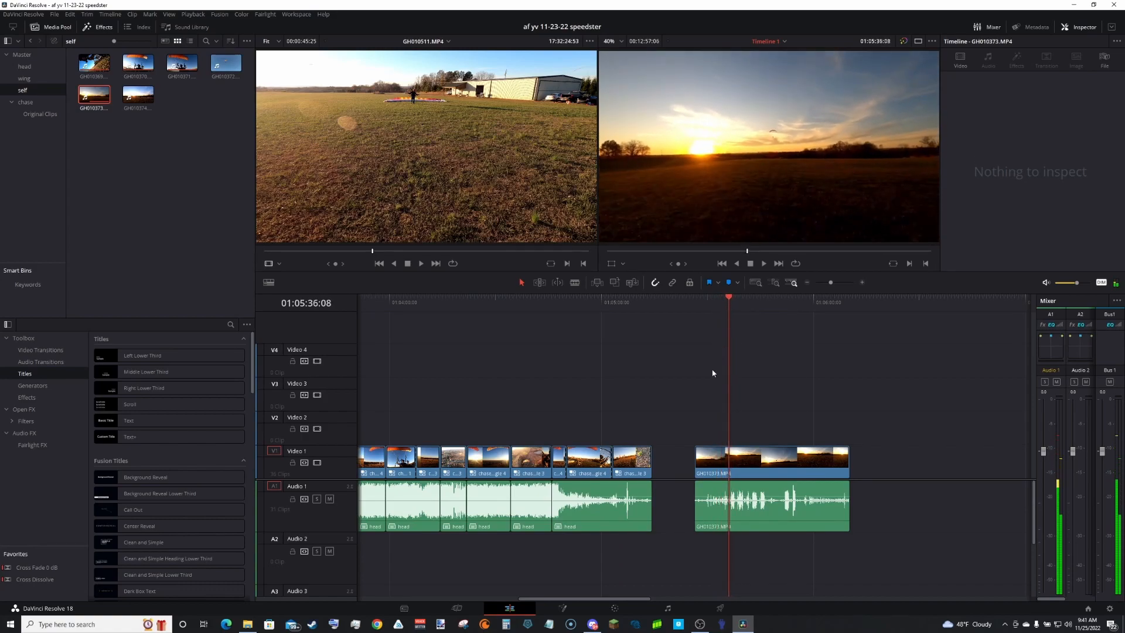
{"action": "left_click", "coordinate": [729, 515]}
{"action": "key", "text": "a"}
{"action": "left_click_drag", "start_coordinate": [690, 402], "coordinate": [723, 557]}
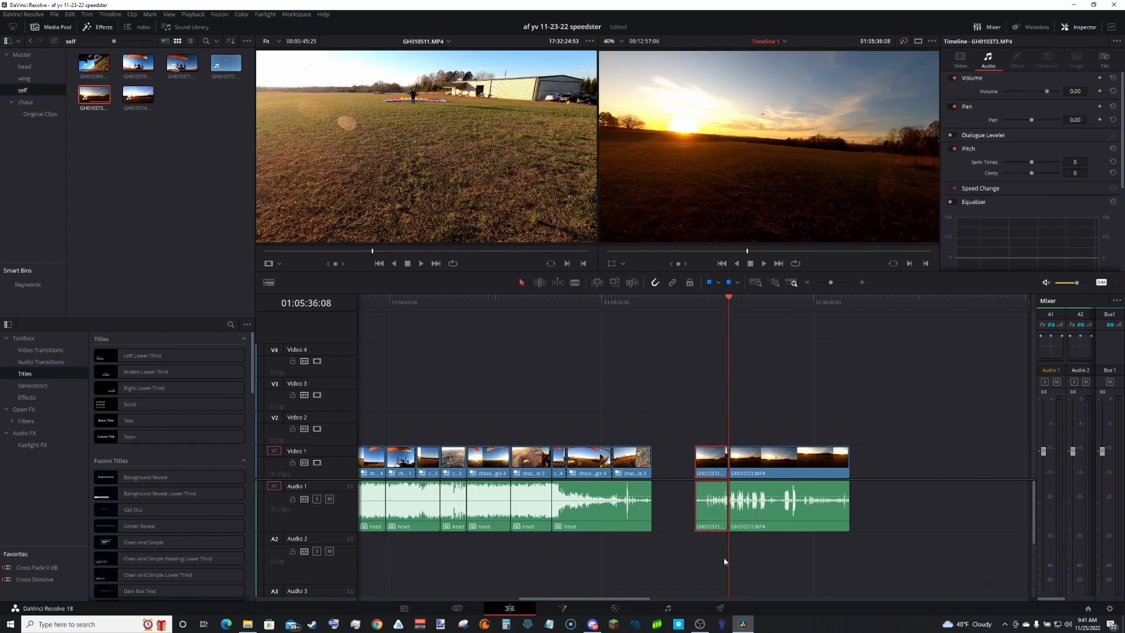
{"action": "key", "text": "Delete"}
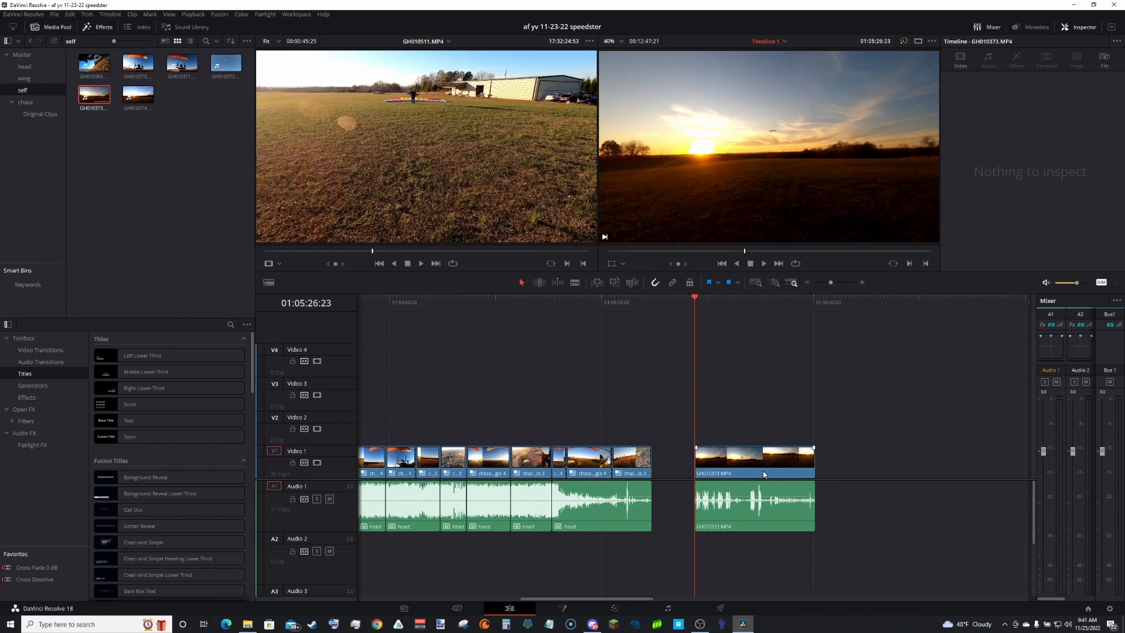
Step: Split GH010373.MP4 and its audio at 01:05:48:27 and delete the part after the cut
{"action": "left_click_drag", "start_coordinate": [697, 297], "coordinate": [772, 318]}
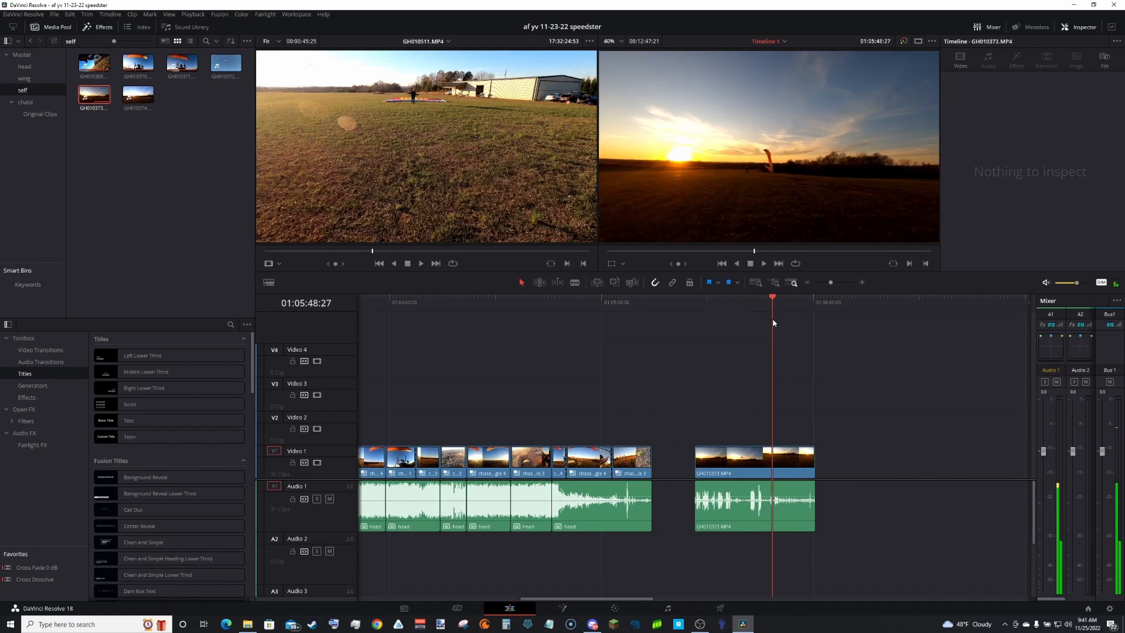
{"action": "left_click", "coordinate": [769, 462]}
{"action": "key", "text": "b"}
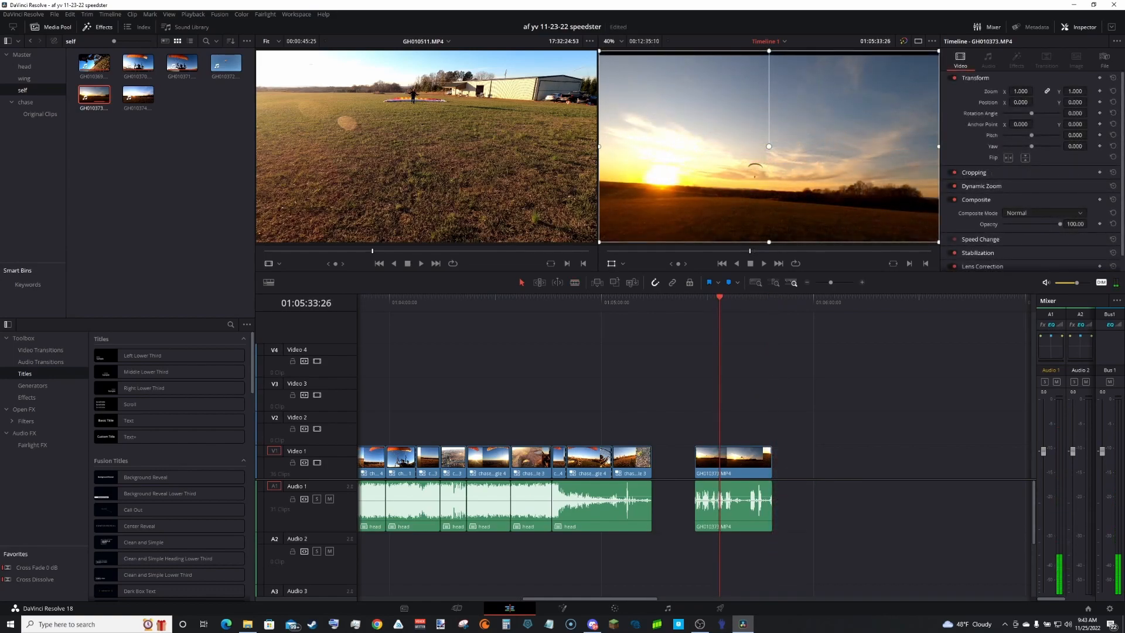
Step: Set the zoom of GH010373.MP4 to 1.920 and play the clip to check the framing
{"action": "left_click_drag", "start_coordinate": [1020, 91], "coordinate": [1035, 91]}
{"action": "key", "text": "space"}
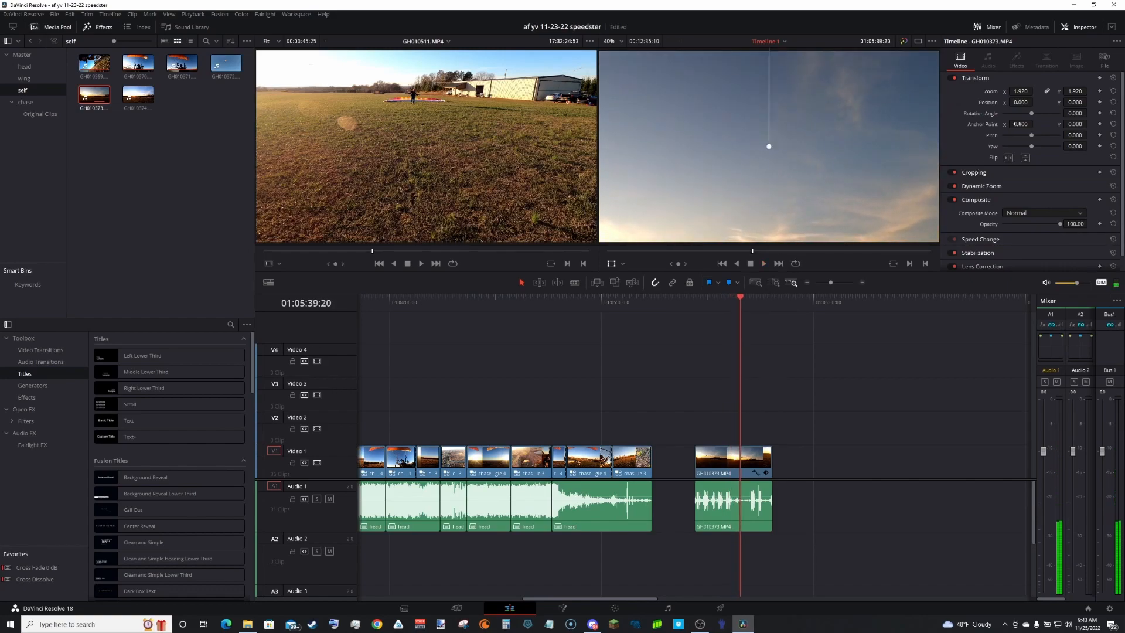
Step: Set the vertical position of GH010373.MP4 to 155.000 and play the clip to check the reframing
{"action": "left_click_drag", "start_coordinate": [1073, 102], "coordinate": [1089, 101]}
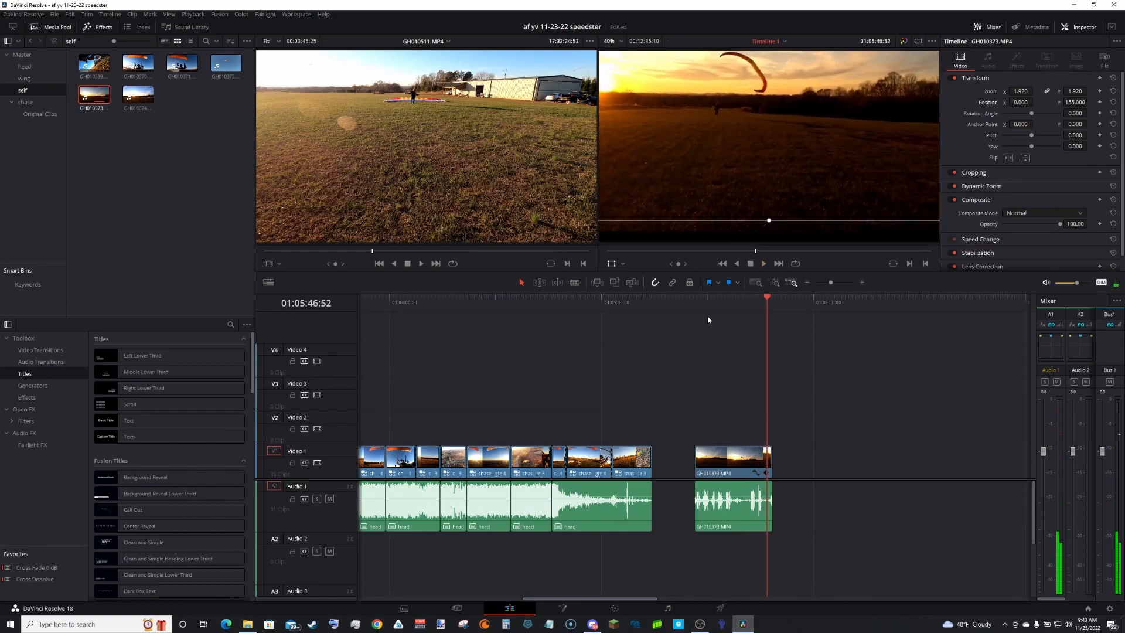
{"action": "key", "text": "space"}
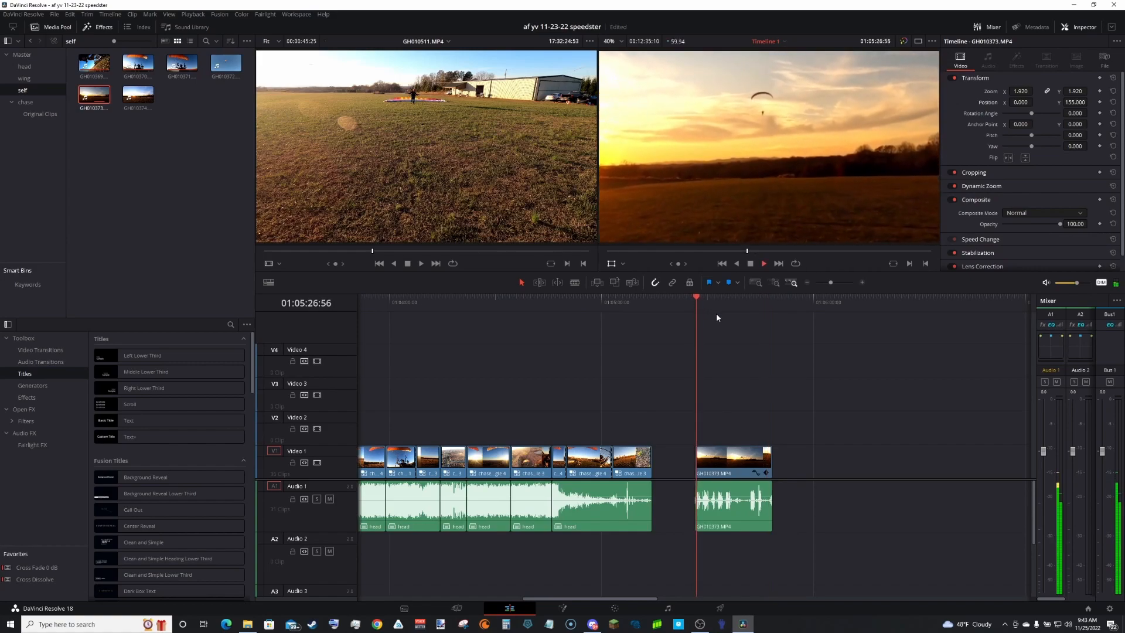
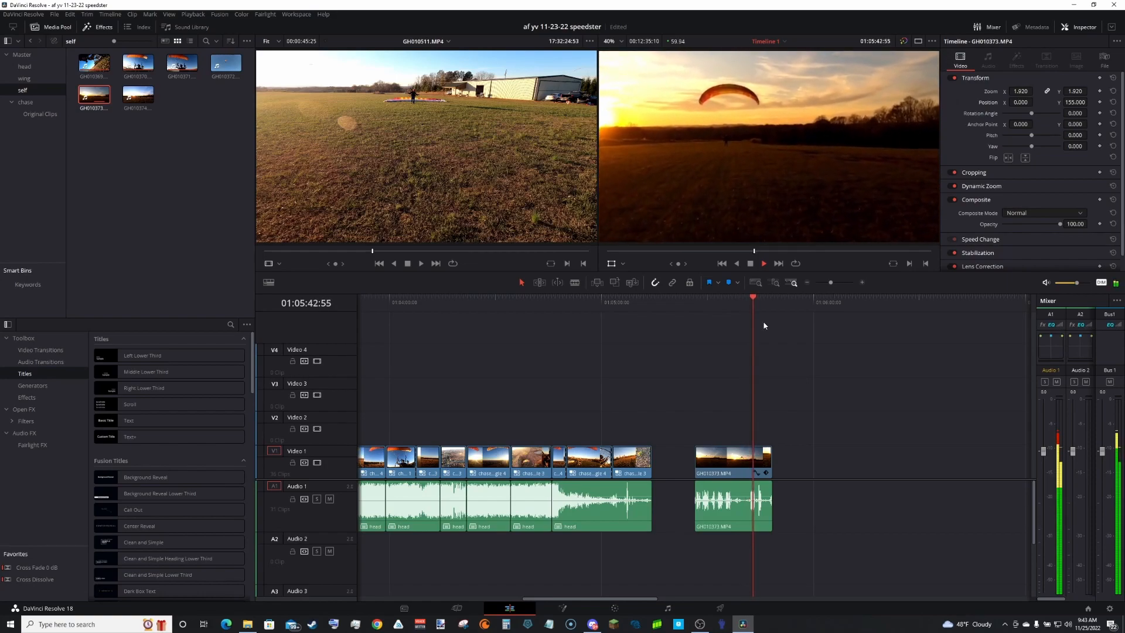
{"action": "key", "text": "space"}
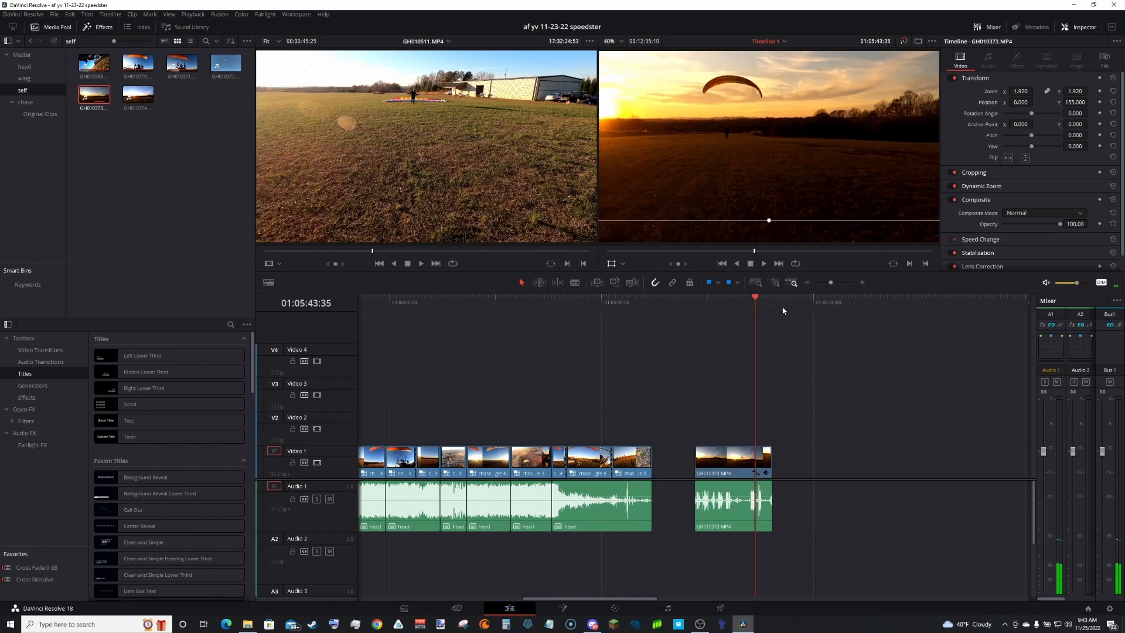
Step: Add a Text title on Video 2 above GH010373.MP4 at 01:05:43:35 and make it read "*Victory Screech*"
{"action": "left_click_drag", "start_coordinate": [134, 420], "coordinate": [774, 432]}
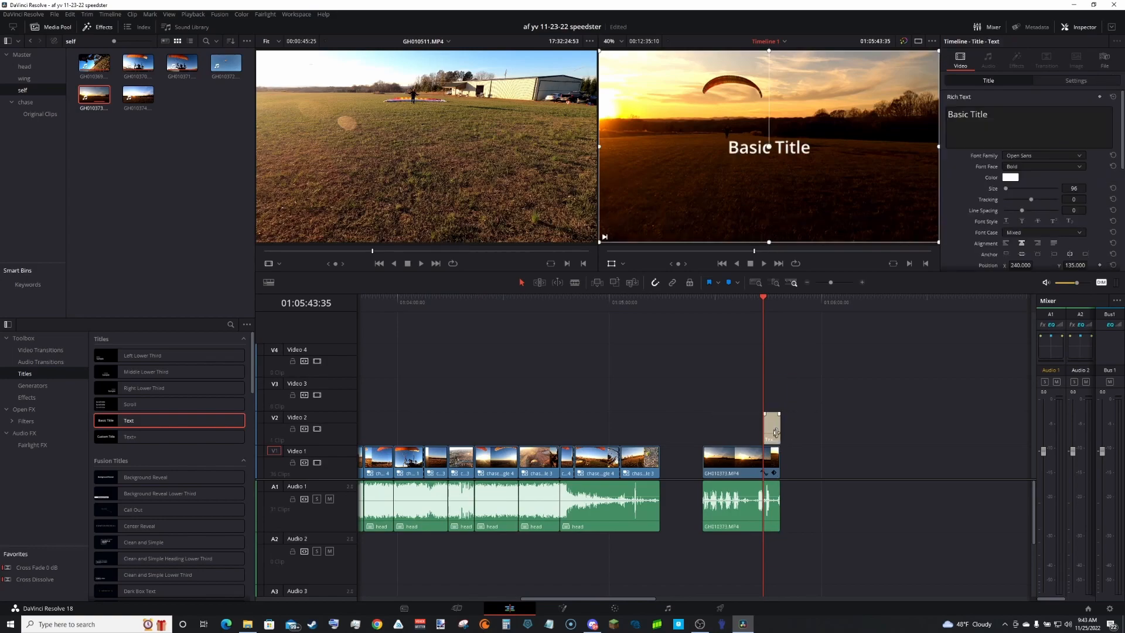
{"action": "left_click", "coordinate": [972, 129]}
{"action": "key", "text": "ctrl+a"}
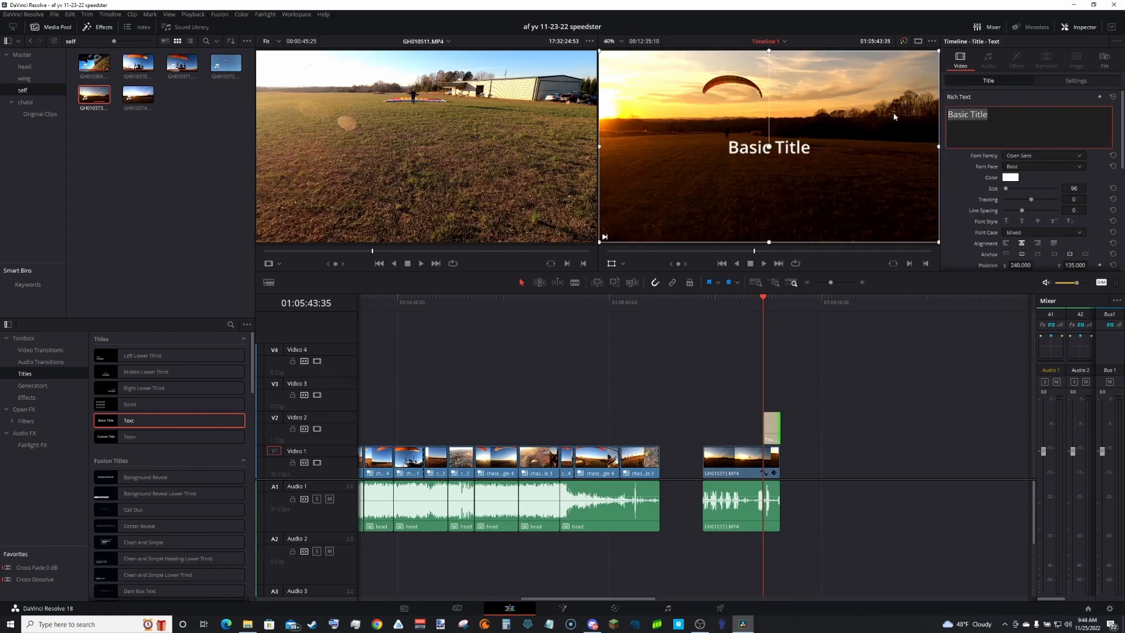
{"action": "key", "text": "BackSpace"}
{"action": "type", "text": "*Vic"}
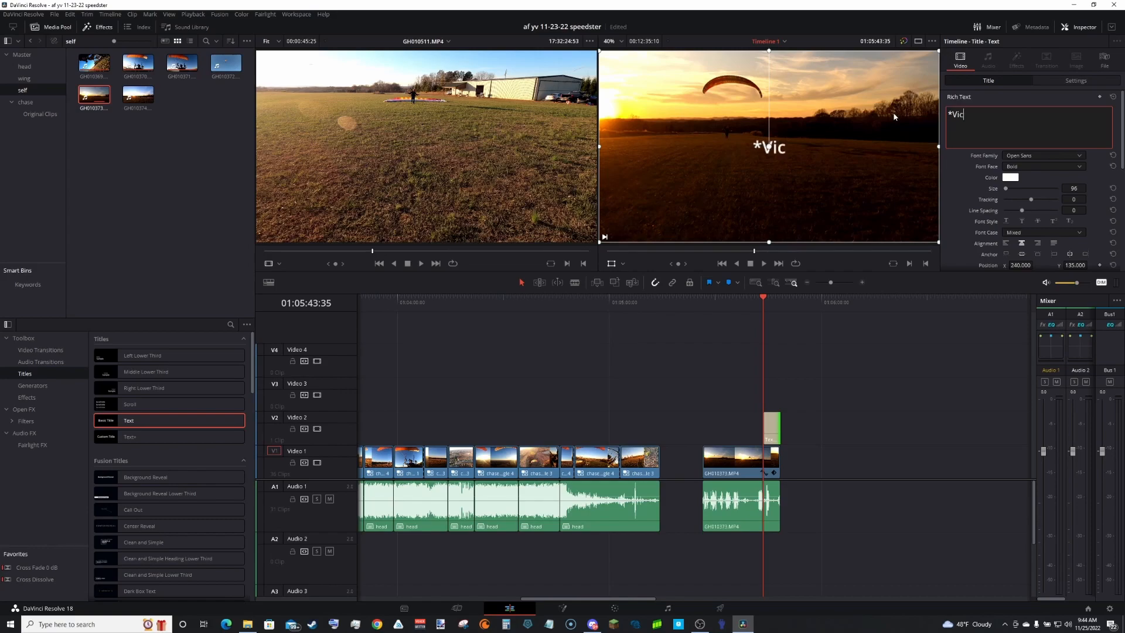
{"action": "type", "text": "tory Scree"}
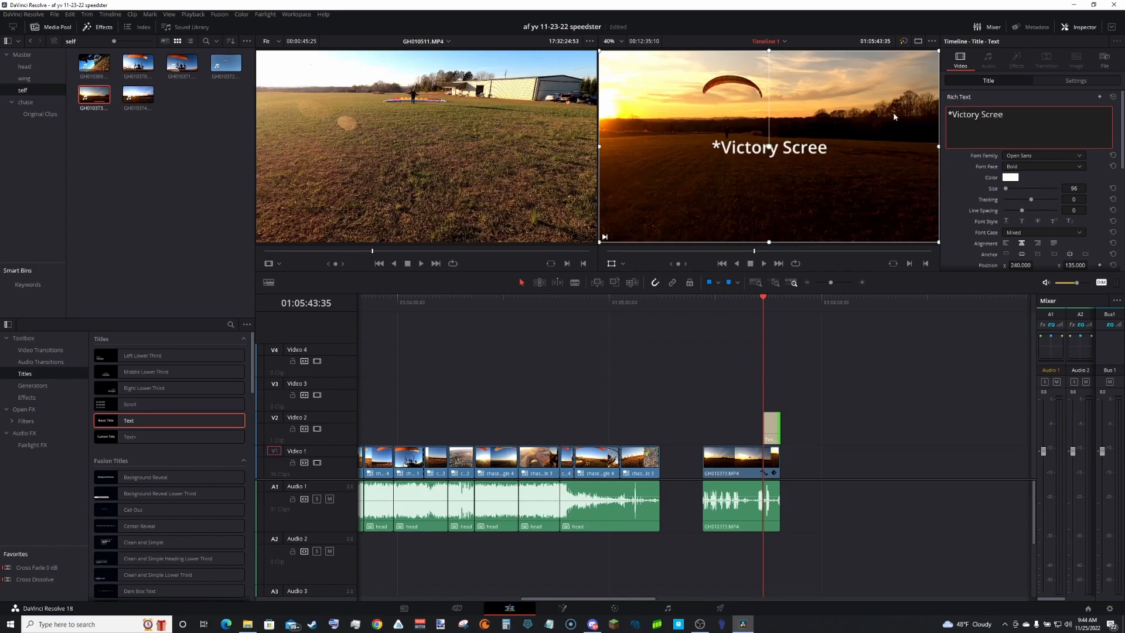
{"action": "type", "text": "ch*"}
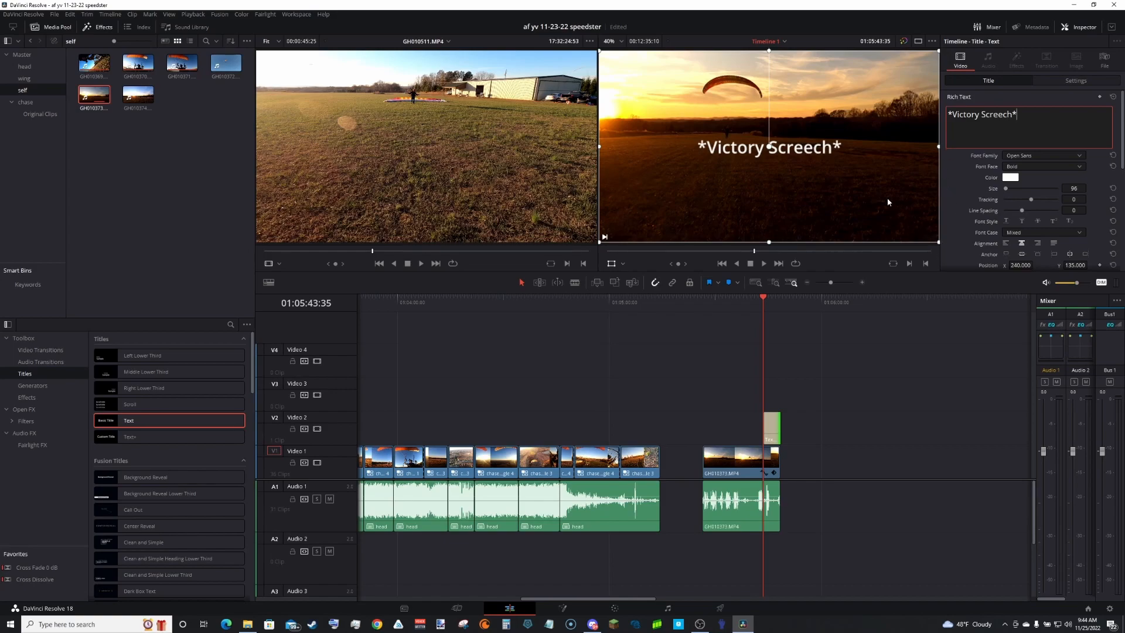
Step: Shrink the "*Victory Screech*" title, tilt it counterclockwise and place it on the dark field just below the paraglider
{"action": "left_click_drag", "start_coordinate": [937, 247], "coordinate": [879, 212]}
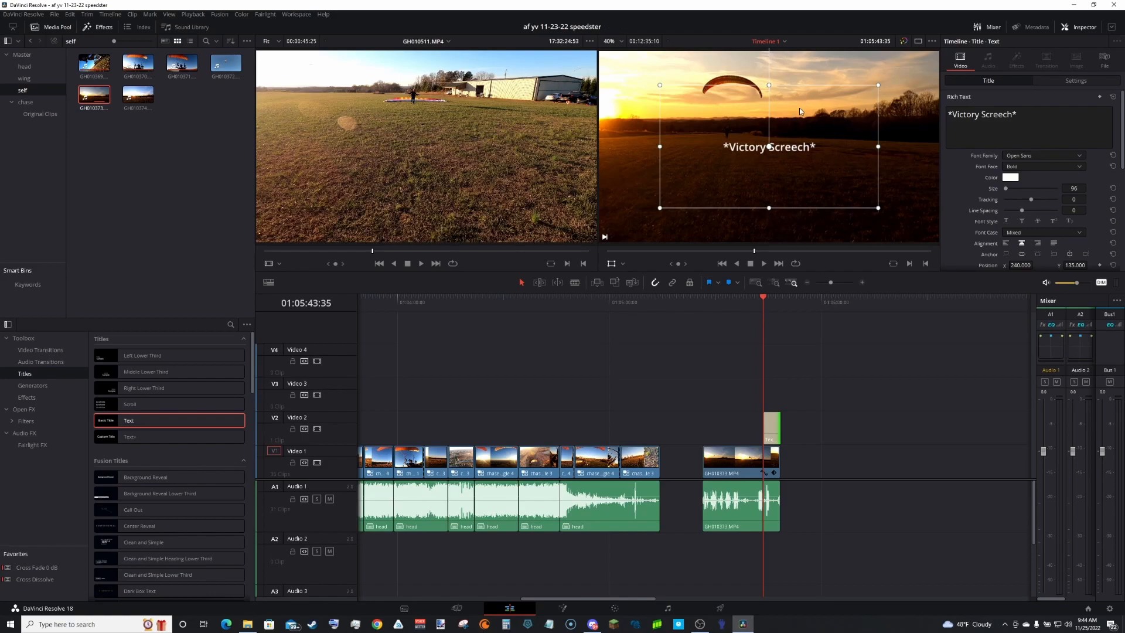
{"action": "left_click_drag", "start_coordinate": [771, 77], "coordinate": [791, 121]}
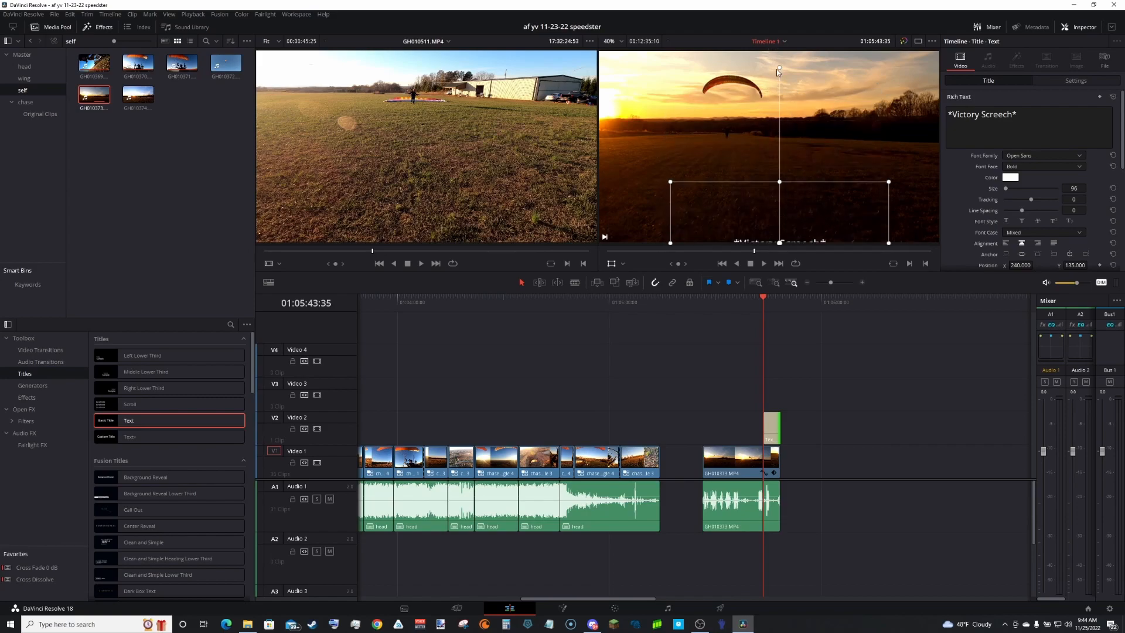
{"action": "left_click_drag", "start_coordinate": [780, 70], "coordinate": [790, 181]}
{"action": "left_click_drag", "start_coordinate": [780, 69], "coordinate": [828, 201]}
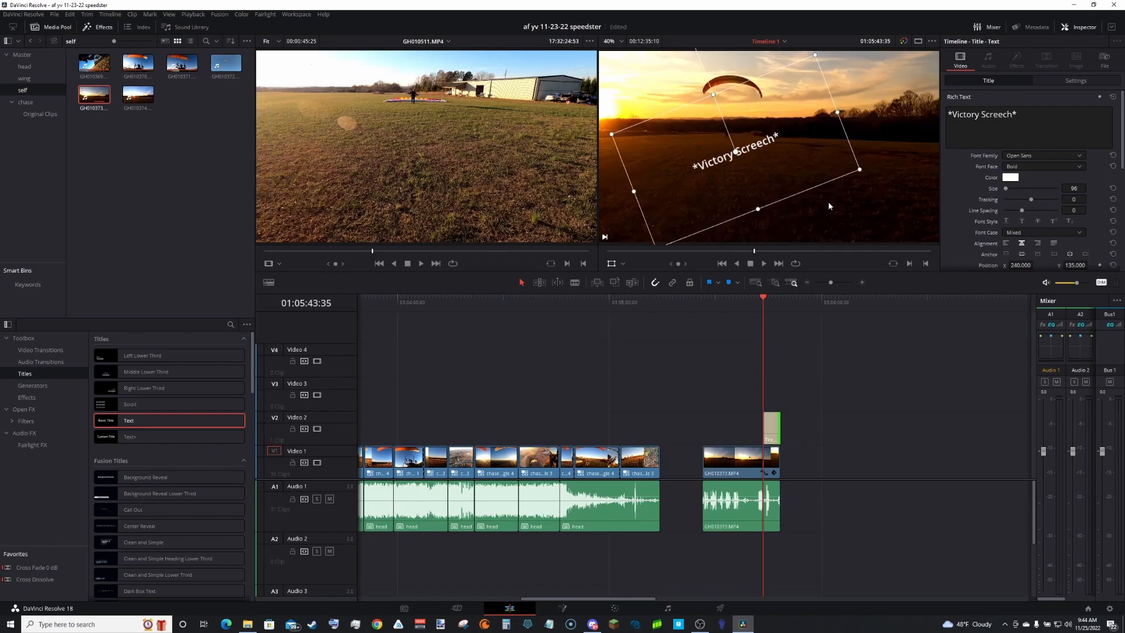
Step: Play the shot with the title, shorten the title so it ends before the clip does, and replay it to check the timing
{"action": "left_click", "coordinate": [749, 301]}
{"action": "key", "text": "space"}
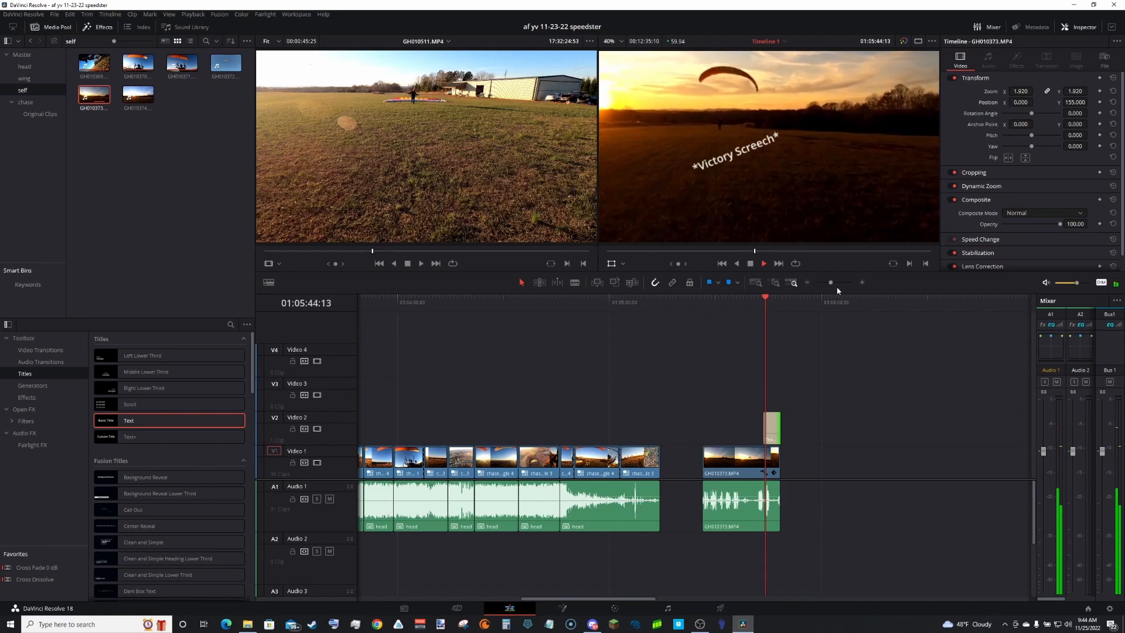
{"action": "key", "text": "space"}
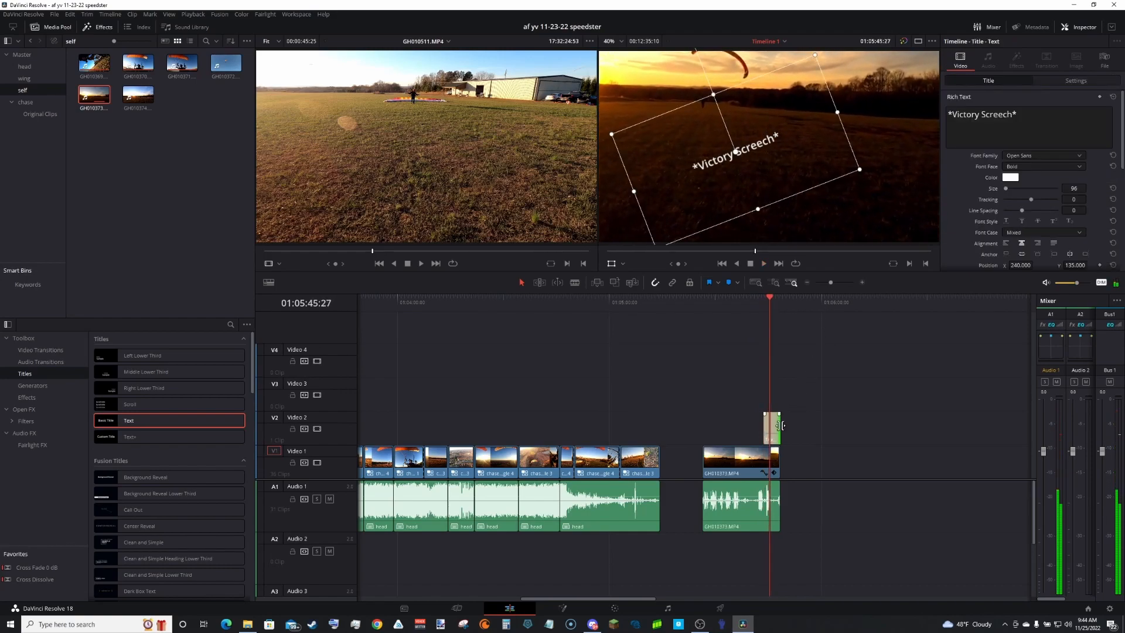
{"action": "left_click", "coordinate": [788, 427]}
{"action": "left_click", "coordinate": [750, 297]}
{"action": "key", "text": "space"}
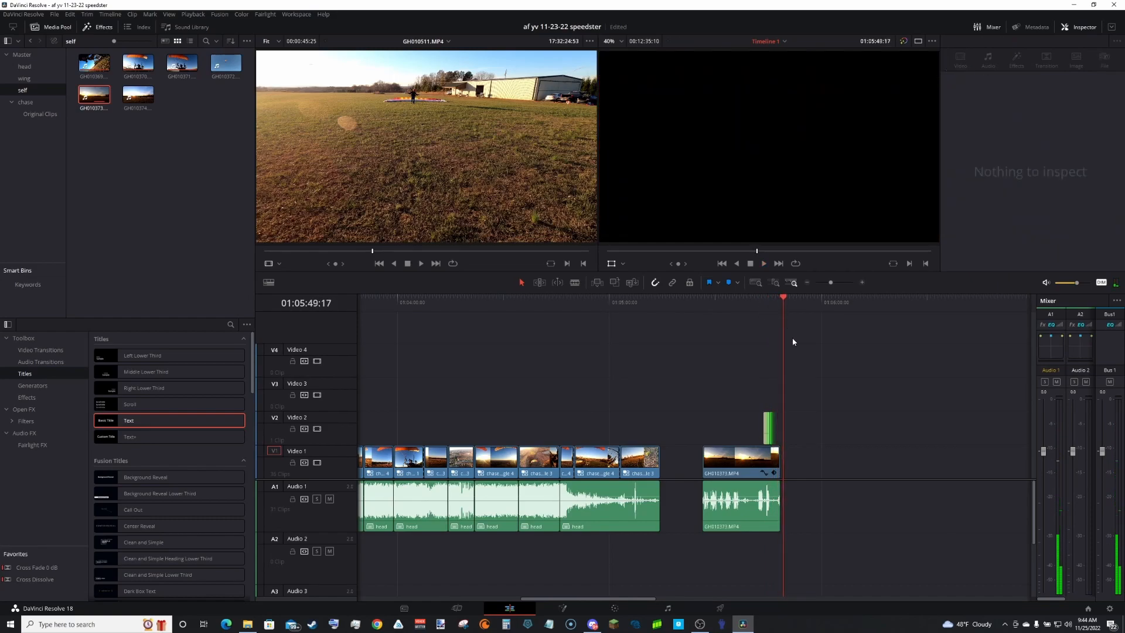
Step: Move the closing head-camera clips up close behind GH010373.MP4, and shift them together with that clip and its title toward the multicam footage
{"action": "left_click_drag", "start_coordinate": [832, 277], "coordinate": [827, 281]}
{"action": "left_click", "coordinate": [702, 303]}
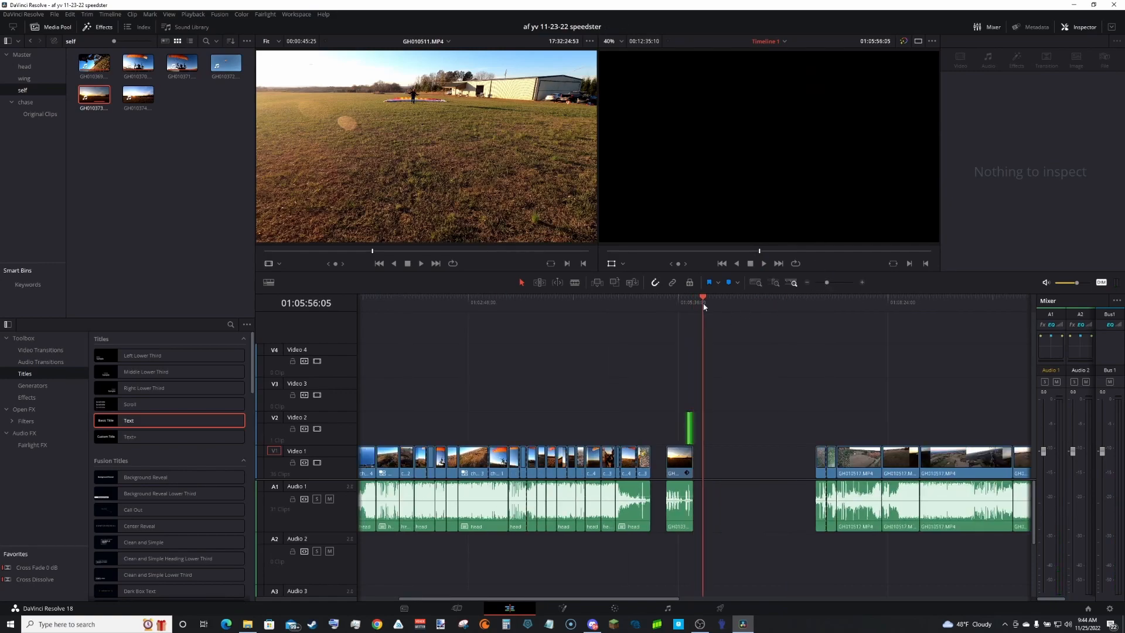
{"action": "left_click_drag", "start_coordinate": [769, 408], "coordinate": [1064, 596]}
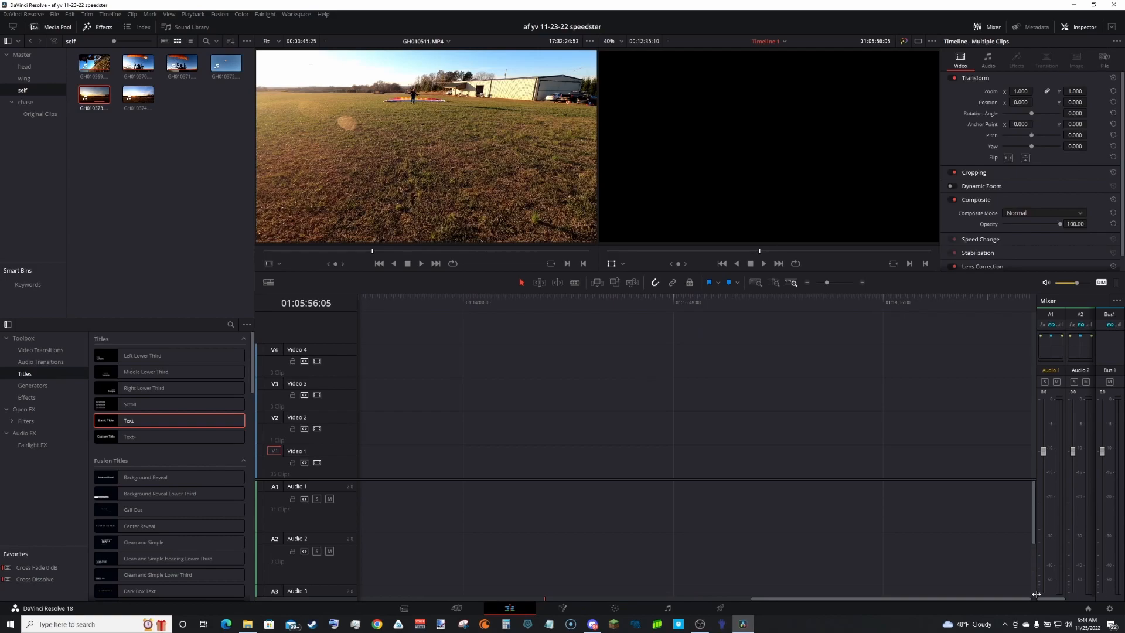
{"action": "left_click_drag", "start_coordinate": [842, 602], "coordinate": [635, 598]}
{"action": "left_click_drag", "start_coordinate": [861, 566], "coordinate": [474, 385]}
{"action": "left_click_drag", "start_coordinate": [780, 602], "coordinate": [673, 602]}
{"action": "left_click_drag", "start_coordinate": [758, 461], "coordinate": [645, 463]}
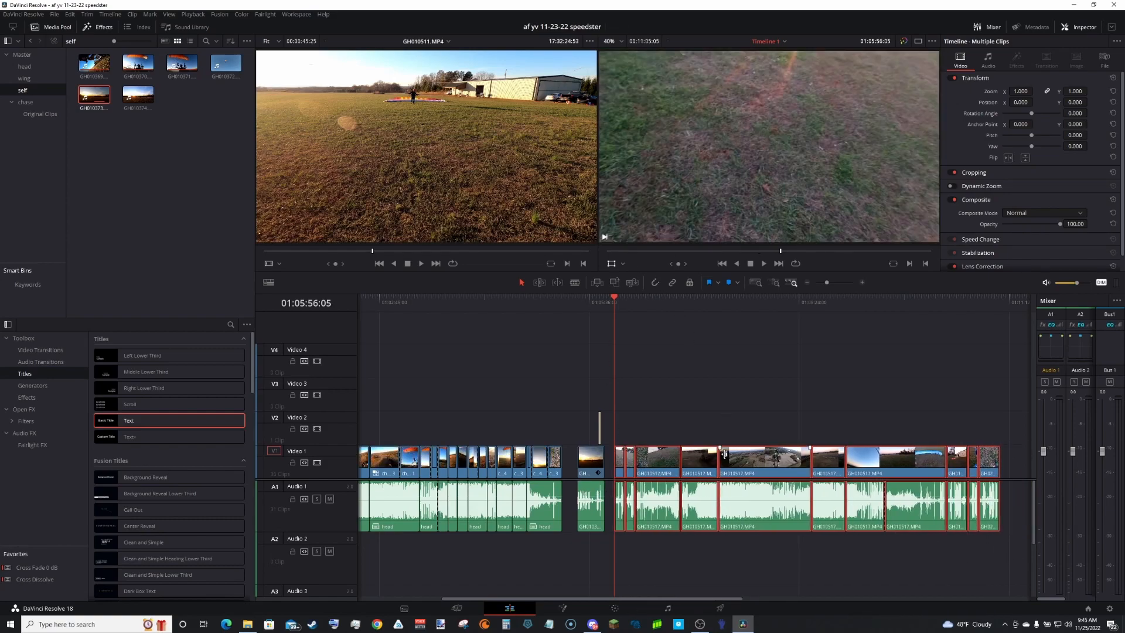
{"action": "left_click_drag", "start_coordinate": [737, 464], "coordinate": [686, 462]}
{"action": "left_click_drag", "start_coordinate": [577, 393], "coordinate": [996, 575]}
{"action": "left_click_drag", "start_coordinate": [596, 470], "coordinate": [585, 470]}
Step: Import punch-deck-neon-drive from the Music folder into the head bin
{"action": "left_click", "coordinate": [24, 67]}
{"action": "right_click", "coordinate": [138, 158]}
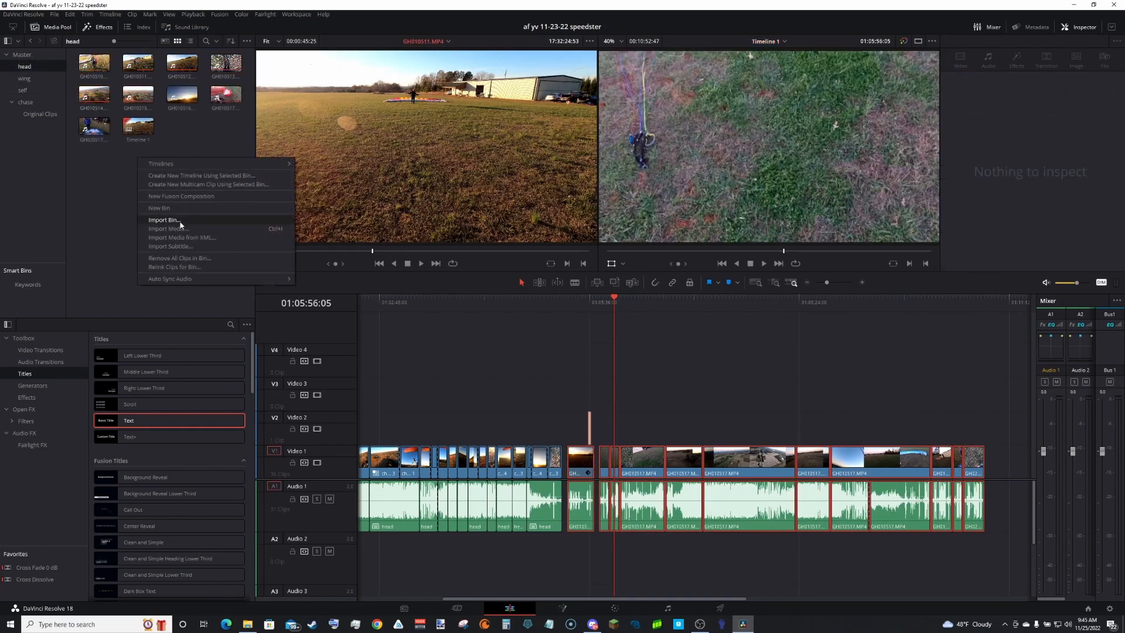
{"action": "left_click", "coordinate": [181, 229]}
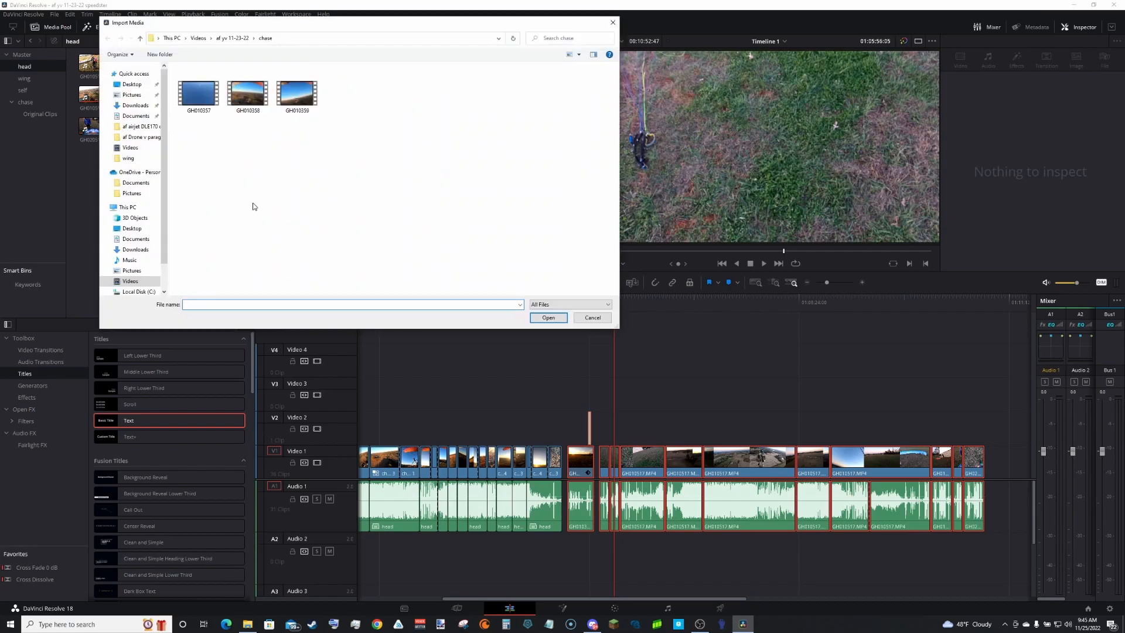
{"action": "left_click", "coordinate": [129, 259]}
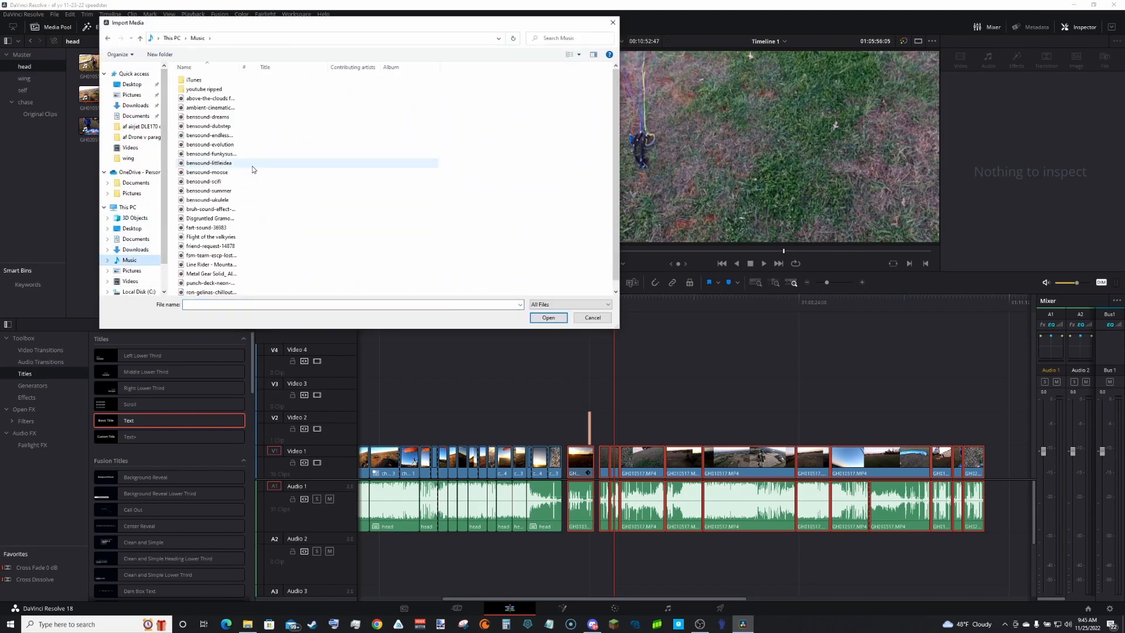
{"action": "left_click_drag", "start_coordinate": [617, 137], "coordinate": [617, 145]}
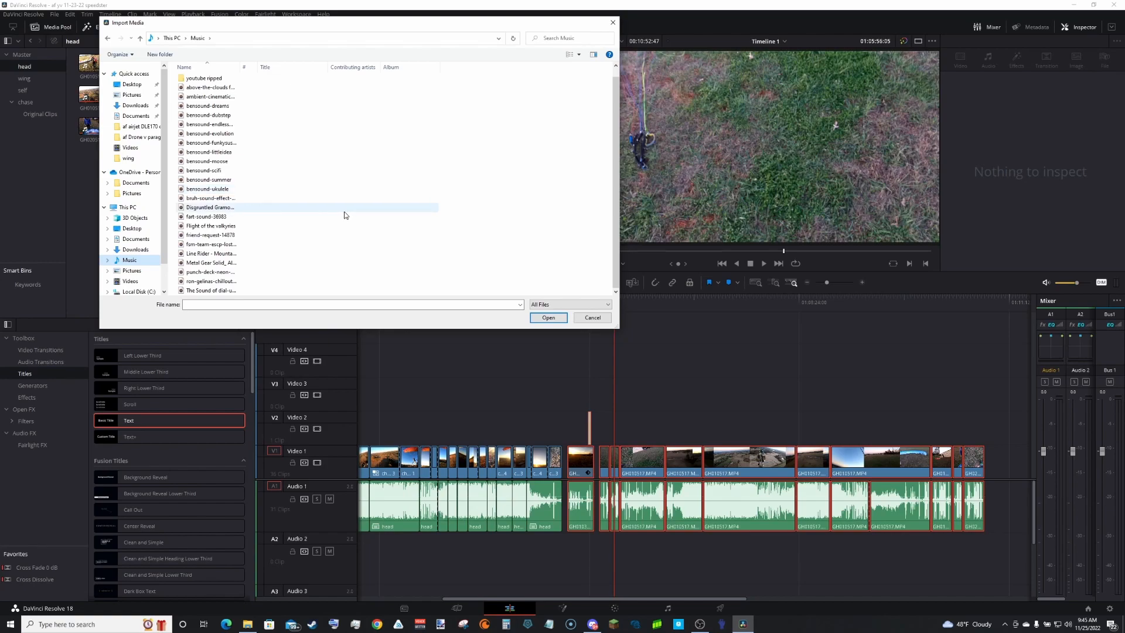
{"action": "left_click", "coordinate": [240, 244]}
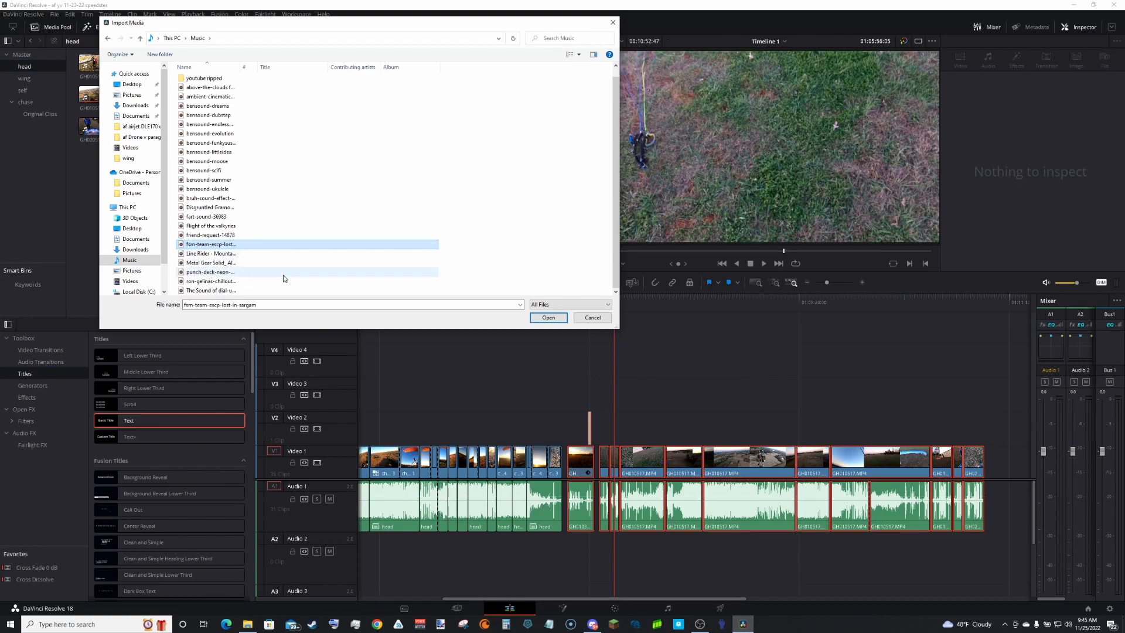
{"action": "left_click", "coordinate": [284, 276]}
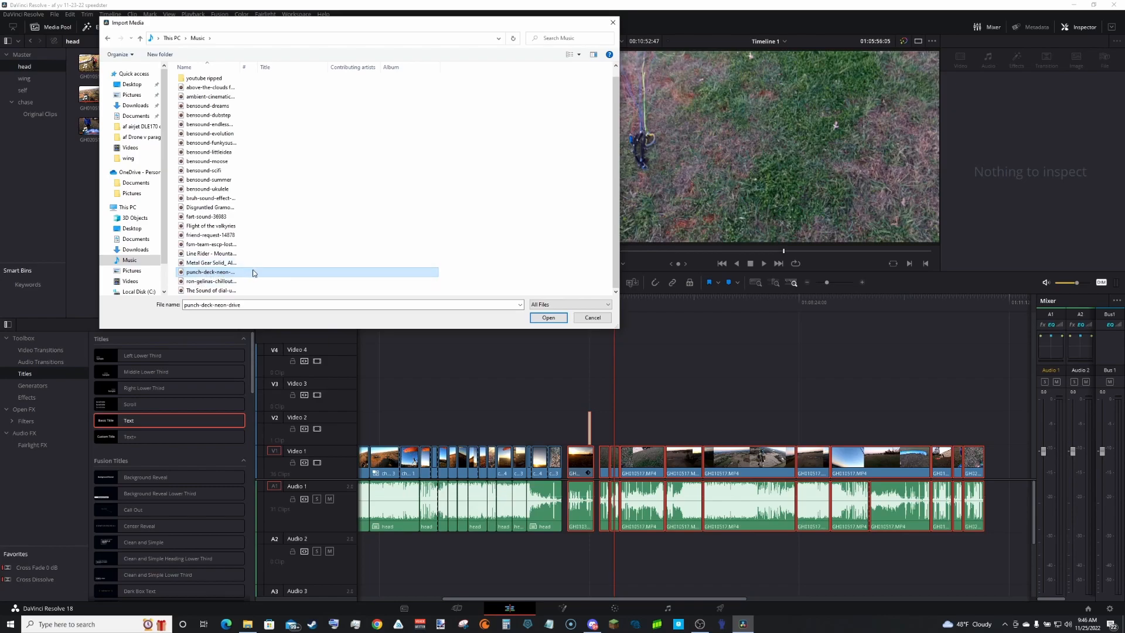
{"action": "left_click", "coordinate": [548, 318]}
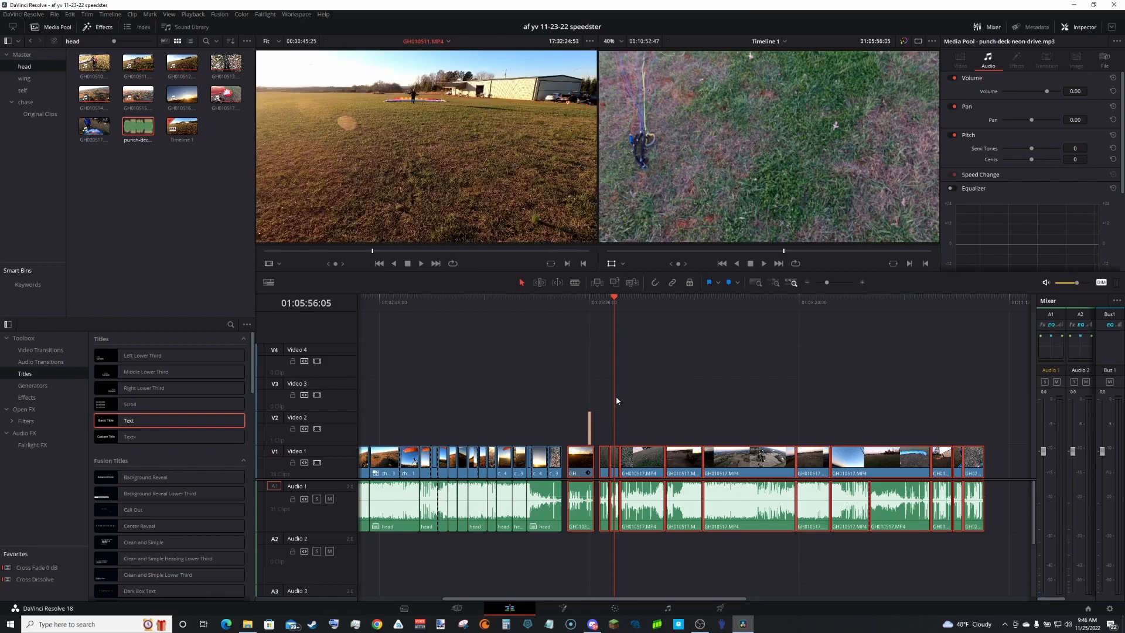
Step: Place punch-deck-neon-drive.mp3 on Audio 2 starting under the first multicam clip, and play a section near its end
{"action": "left_click_drag", "start_coordinate": [658, 603], "coordinate": [427, 596]}
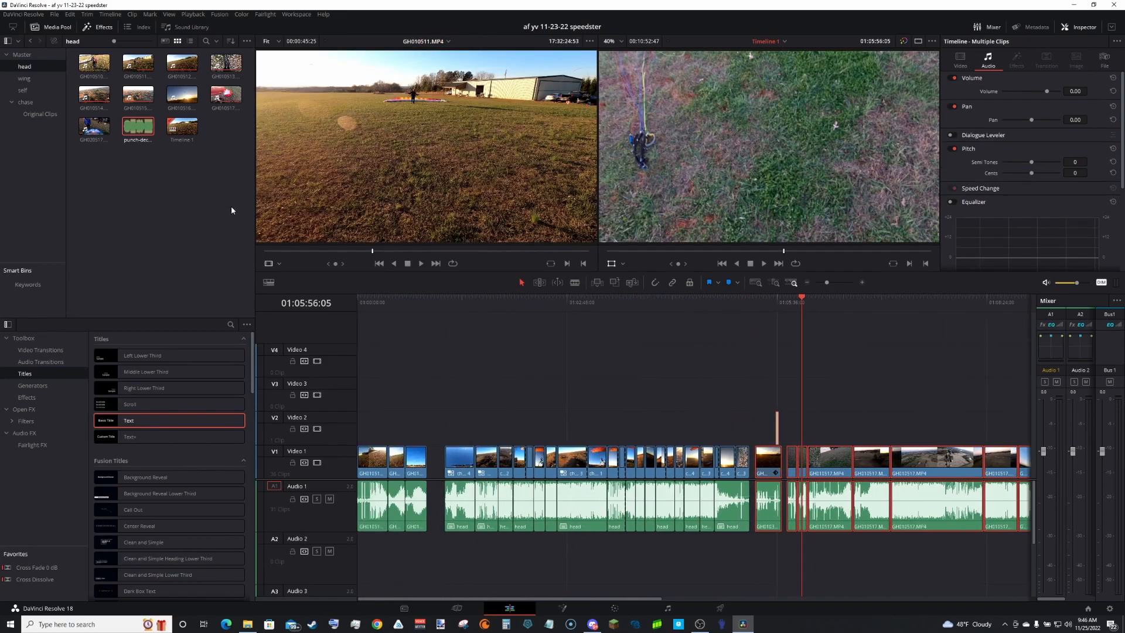
{"action": "left_click_drag", "start_coordinate": [130, 130], "coordinate": [445, 553]}
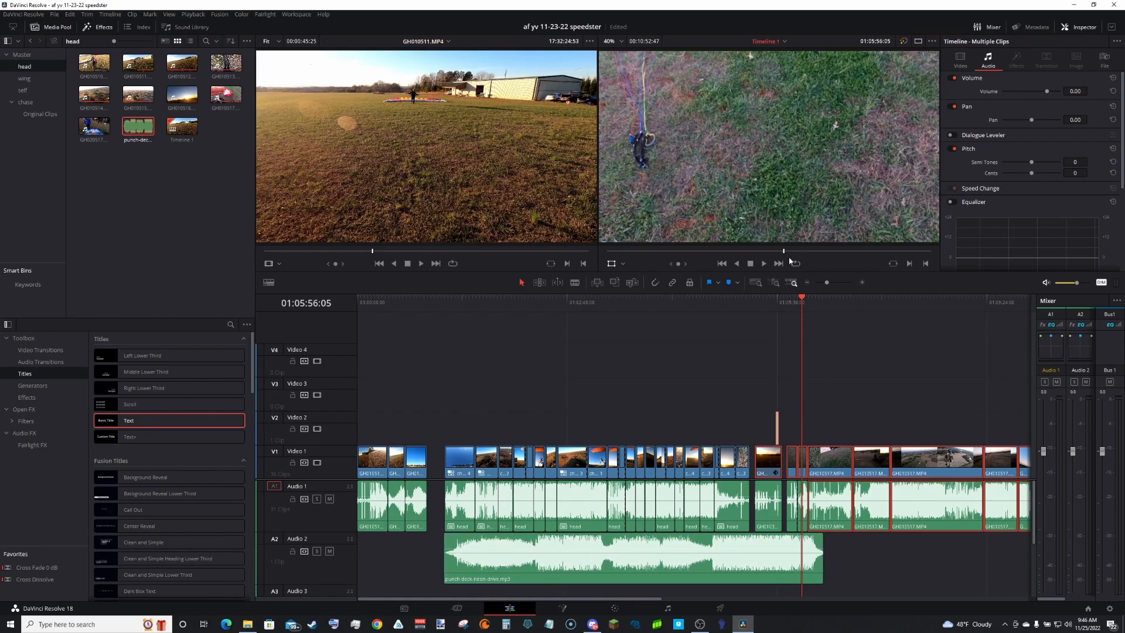
{"action": "left_click", "coordinate": [788, 311]}
{"action": "key", "text": "space"}
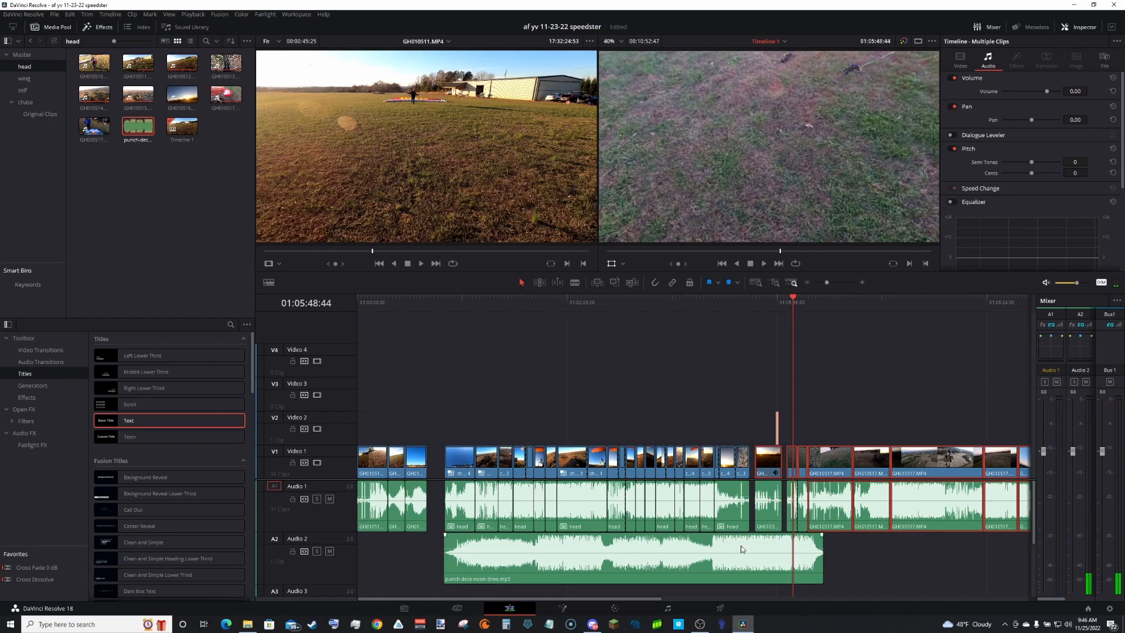
Step: Lower the volume of punch-deck-neon-drive.mp3 to -20.60 and play the mix to check the balance
{"action": "mouse_move", "coordinate": [739, 548]}
{"action": "left_click_drag", "start_coordinate": [740, 549], "coordinate": [738, 557]}
{"action": "key", "text": "space"}
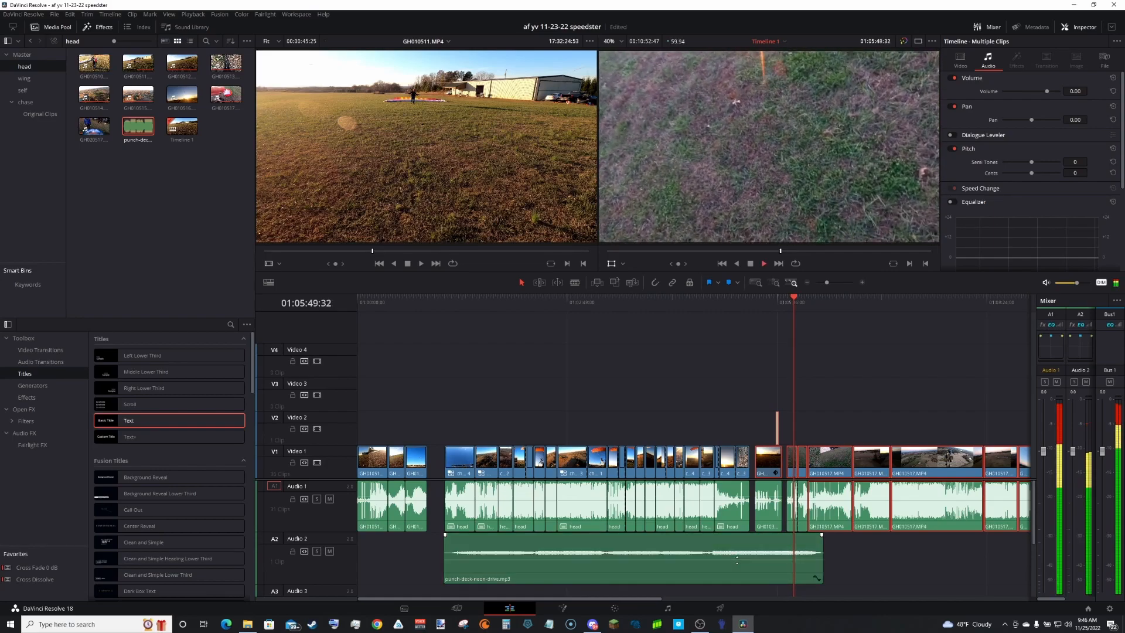
{"action": "key", "text": "space"}
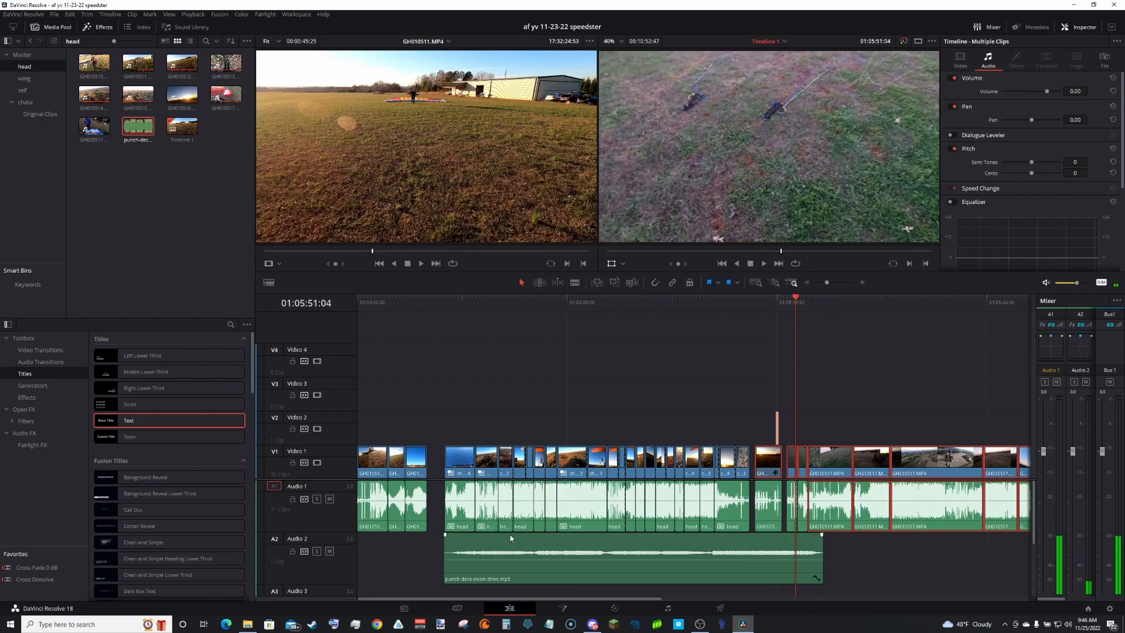
{"action": "left_click", "coordinate": [812, 551]}
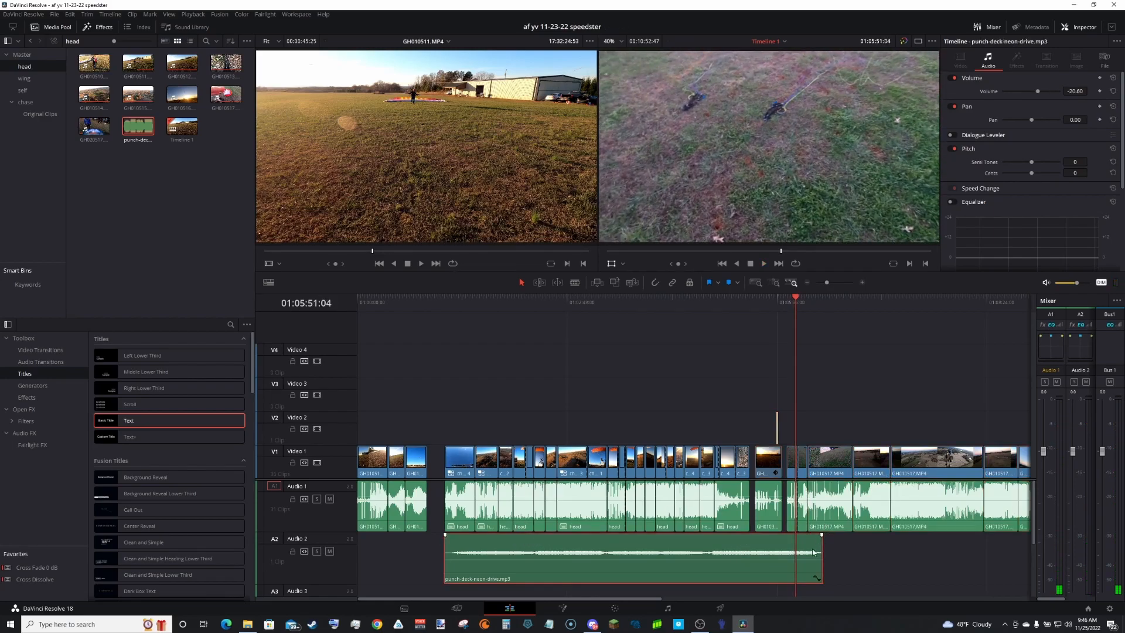
{"action": "left_click_drag", "start_coordinate": [591, 606], "coordinate": [615, 621]}
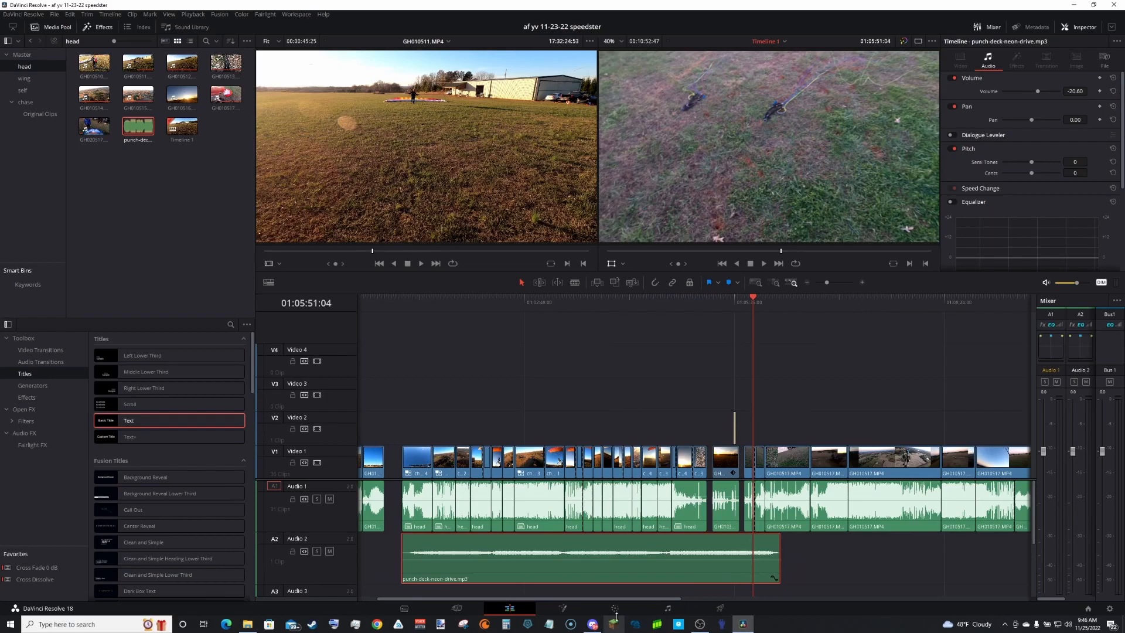
{"action": "right_click", "coordinate": [676, 540]}
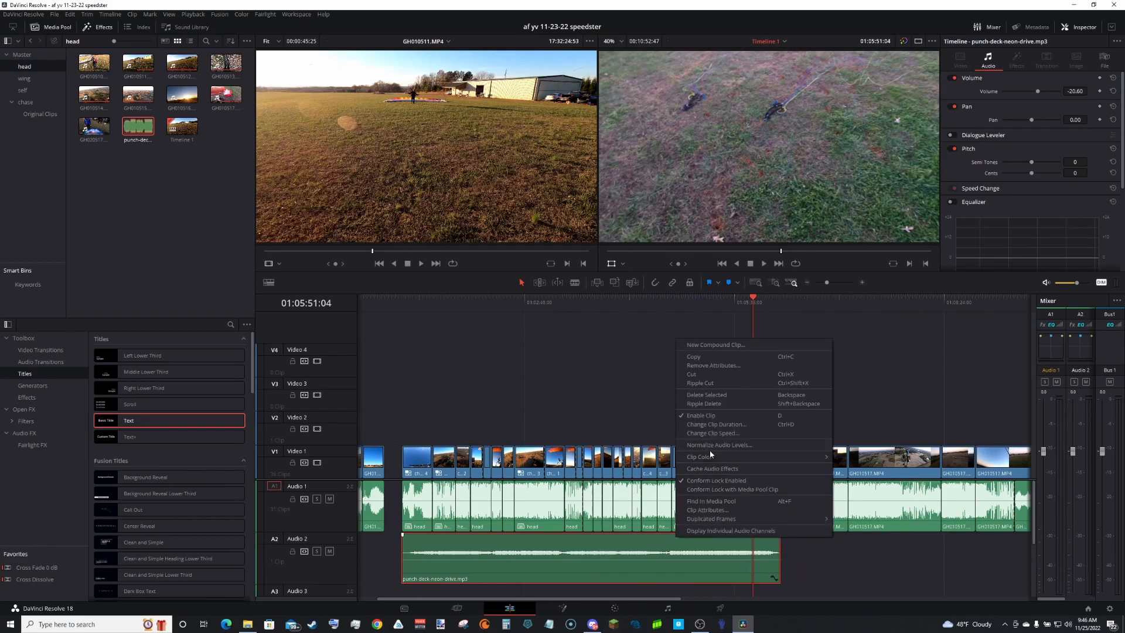
{"action": "left_click", "coordinate": [713, 434]}
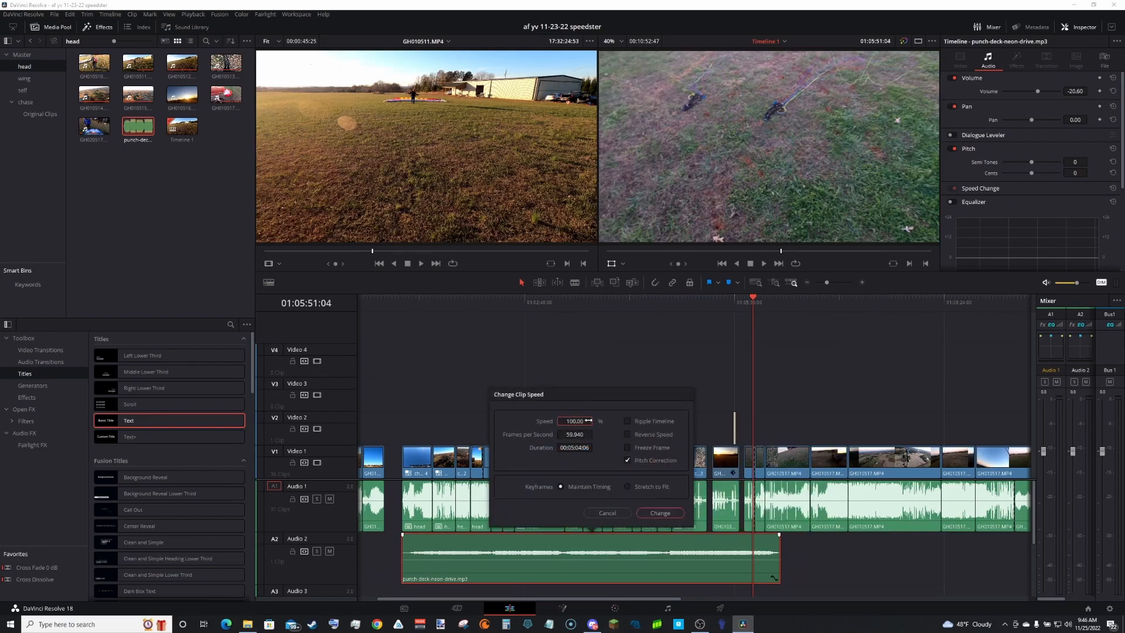
{"action": "left_click", "coordinate": [617, 516]}
Step: Paste a second copy of punch-deck-neon-drive.mp3 on Audio 2 directly after the end of the first
{"action": "left_click", "coordinate": [758, 297]}
{"action": "key", "text": "space"}
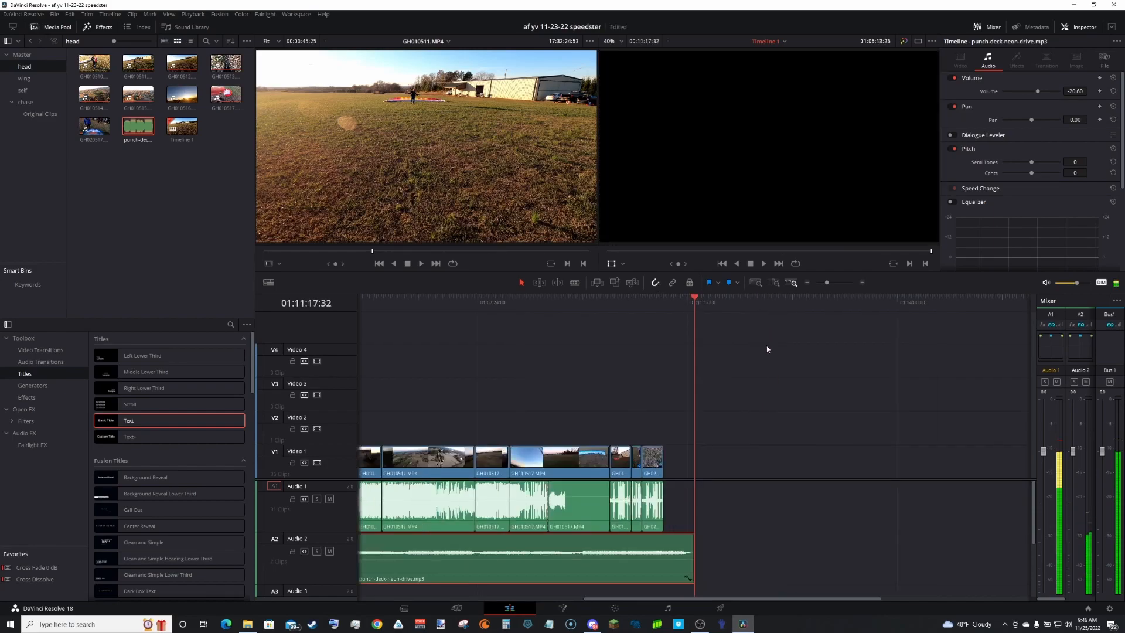
Step: Trim the first punch-deck-neon-drive.mp3 to the end of the multicam section, and move the second copy to start with the clips following the title section
{"action": "left_click_drag", "start_coordinate": [774, 605], "coordinate": [561, 617]}
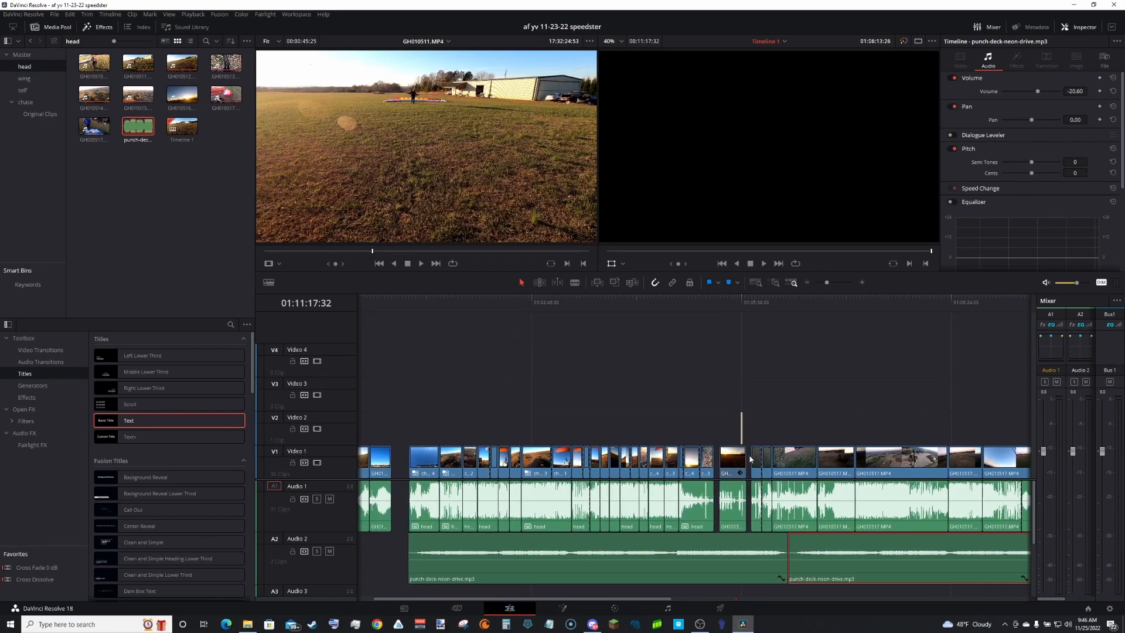
{"action": "left_click_drag", "start_coordinate": [785, 557], "coordinate": [713, 561]}
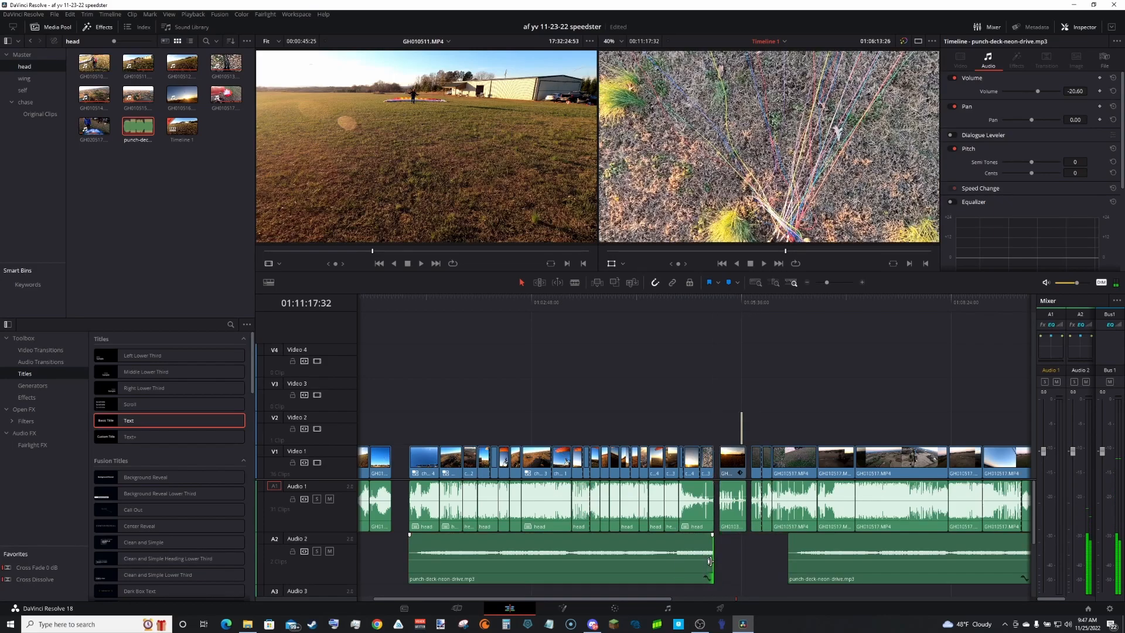
{"action": "left_click_drag", "start_coordinate": [789, 563], "coordinate": [749, 577]}
{"action": "left_click_drag", "start_coordinate": [662, 599], "coordinate": [724, 600]}
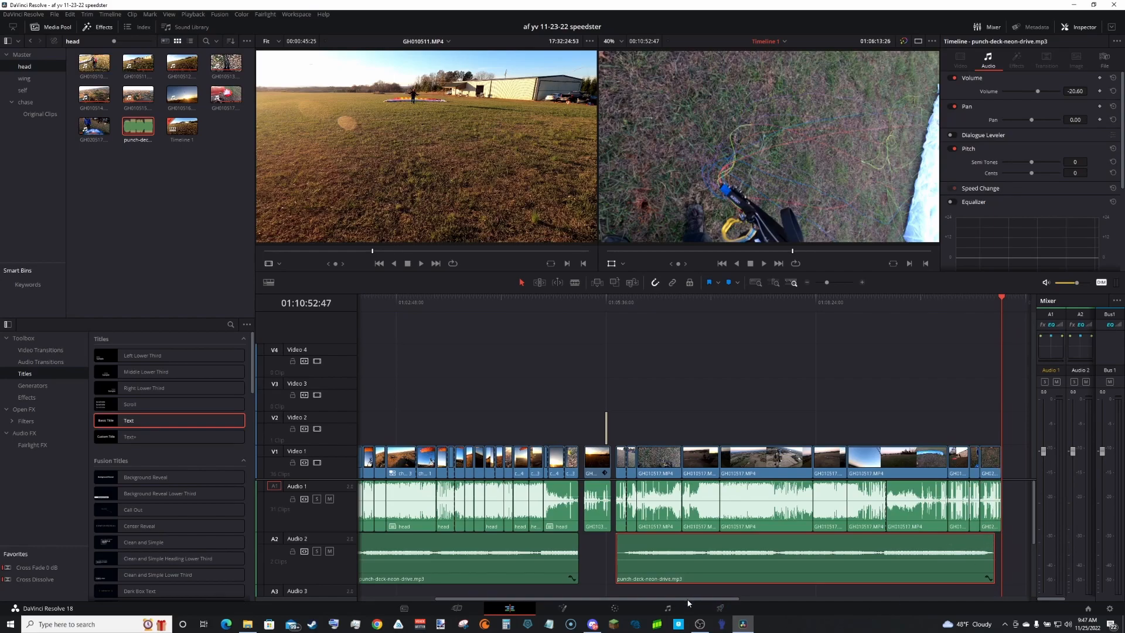
{"action": "left_click_drag", "start_coordinate": [688, 599], "coordinate": [611, 600]}
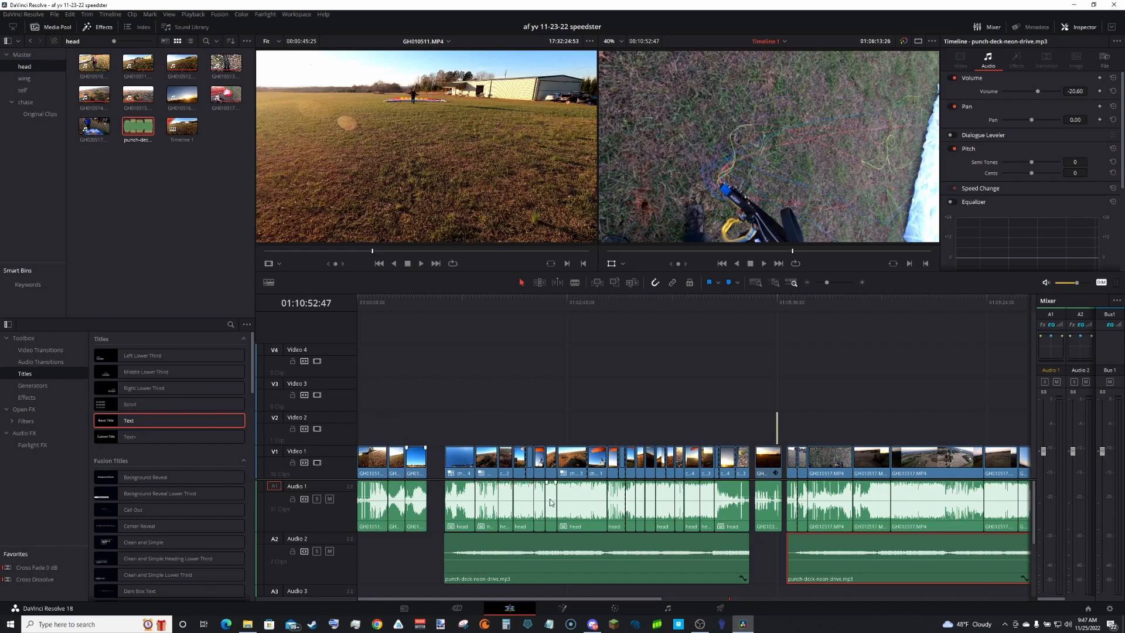
Step: Normalize the loud multicam head clips on Audio 1, except the last one, to a relative -4.8 dBFS sample peak level
{"action": "left_click", "coordinate": [589, 505]}
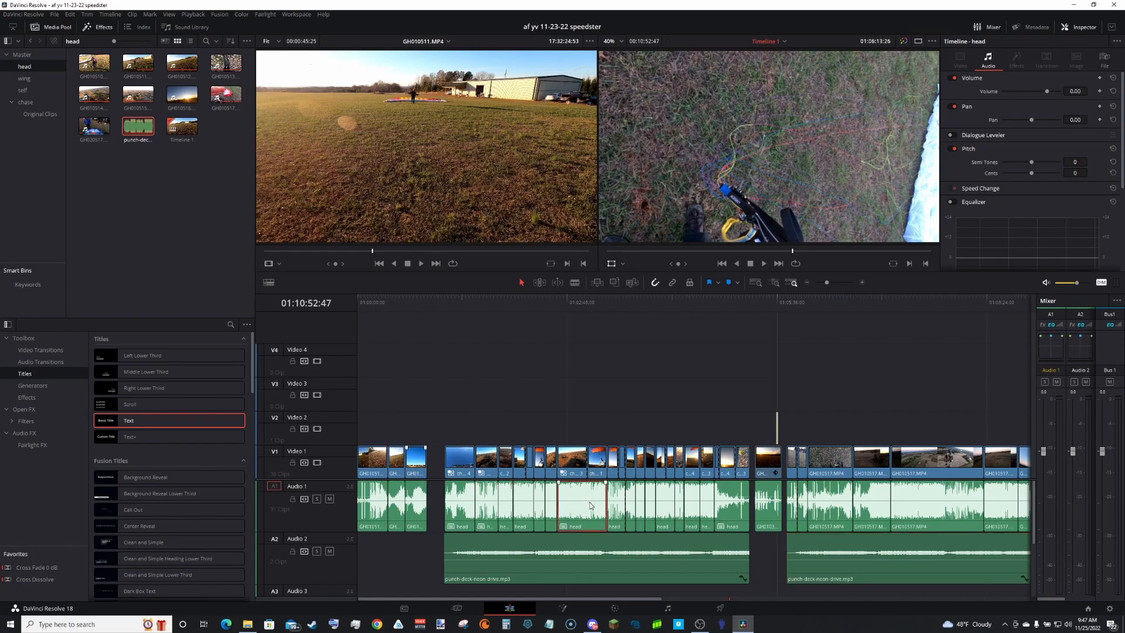
{"action": "left_click", "coordinate": [476, 511]}
{"action": "left_click", "coordinate": [431, 496]}
{"action": "left_click_drag", "start_coordinate": [439, 497], "coordinate": [708, 522]}
{"action": "right_click", "coordinate": [707, 522]}
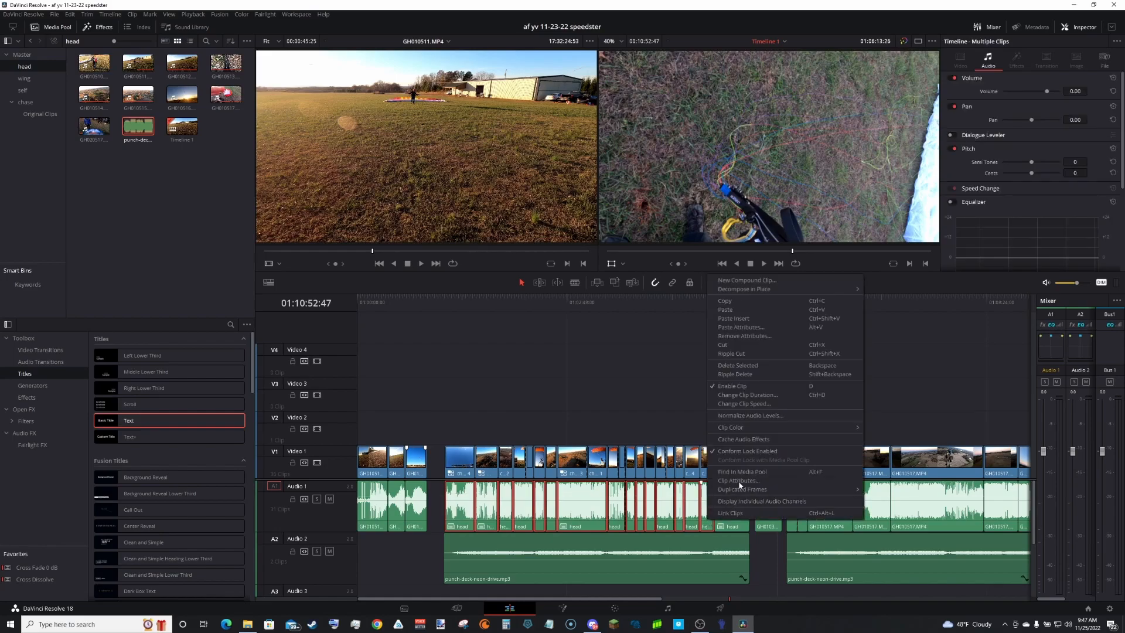
{"action": "left_click", "coordinate": [760, 415]}
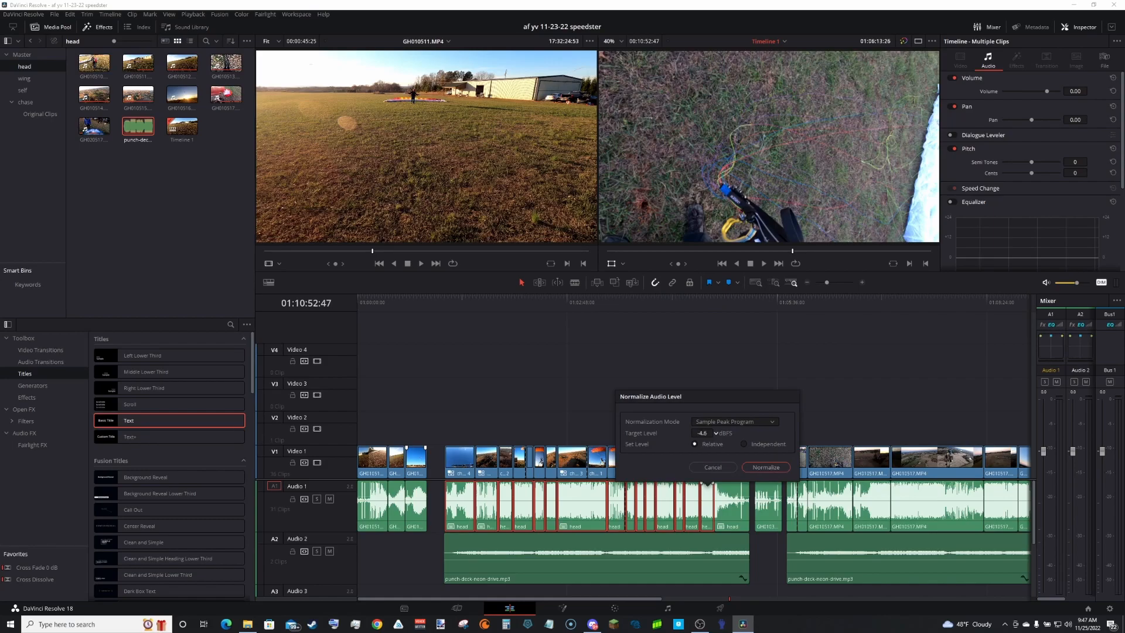
{"action": "left_click", "coordinate": [764, 467]}
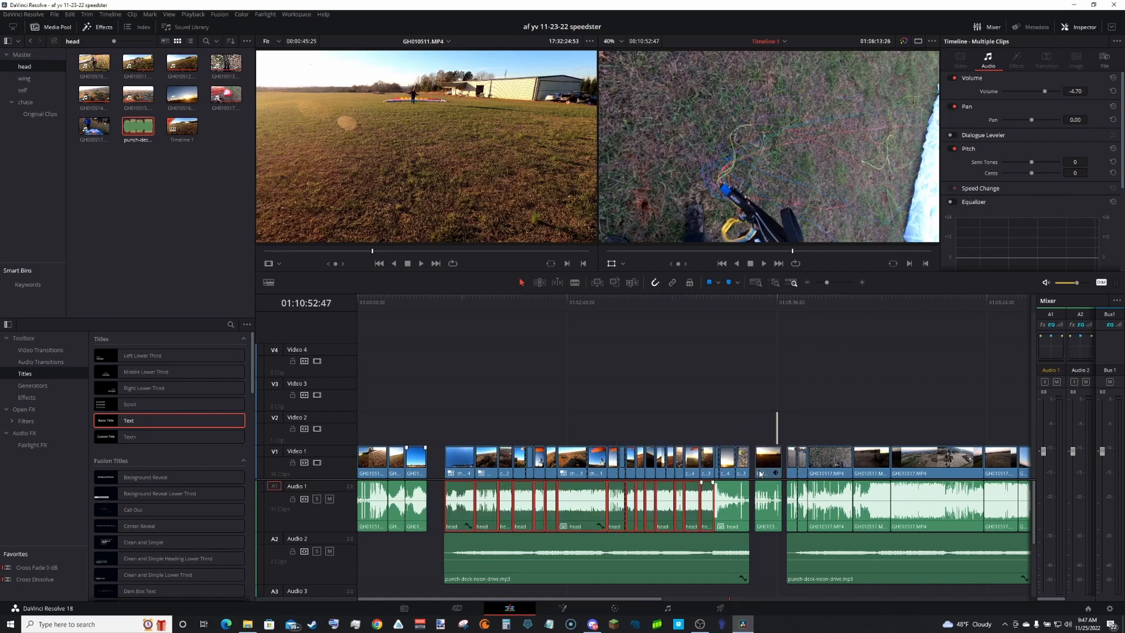
Step: Play the sound around the start of the last multicam head clip and in the clips following the title section to compare loudness
{"action": "left_click", "coordinate": [729, 495]}
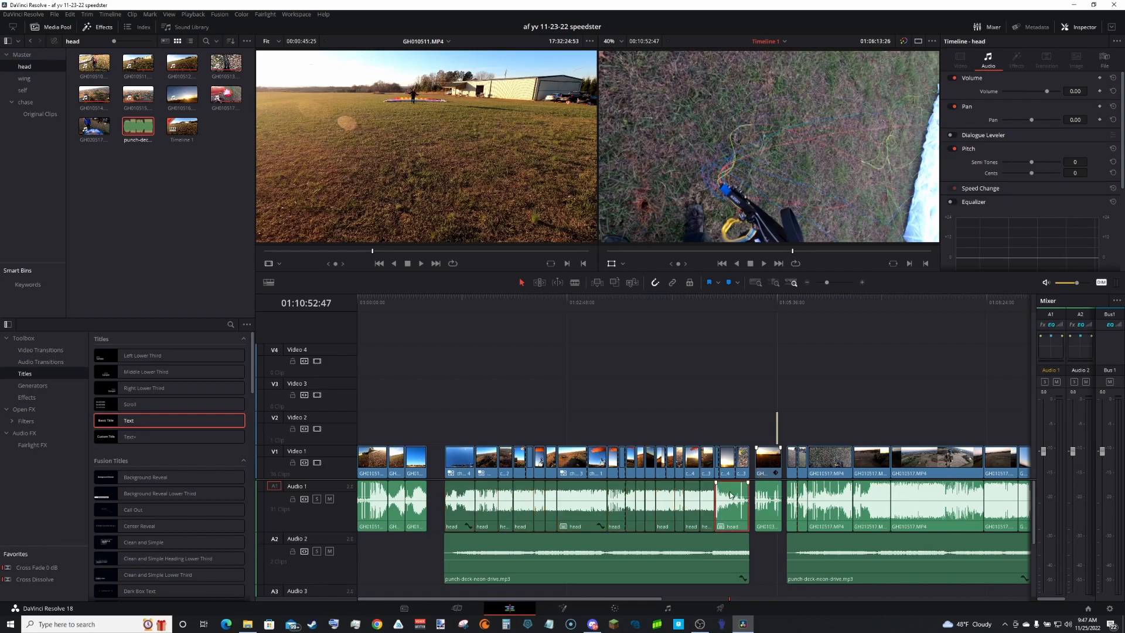
{"action": "left_click_drag", "start_coordinate": [707, 303], "coordinate": [714, 305]}
{"action": "key", "text": "space"}
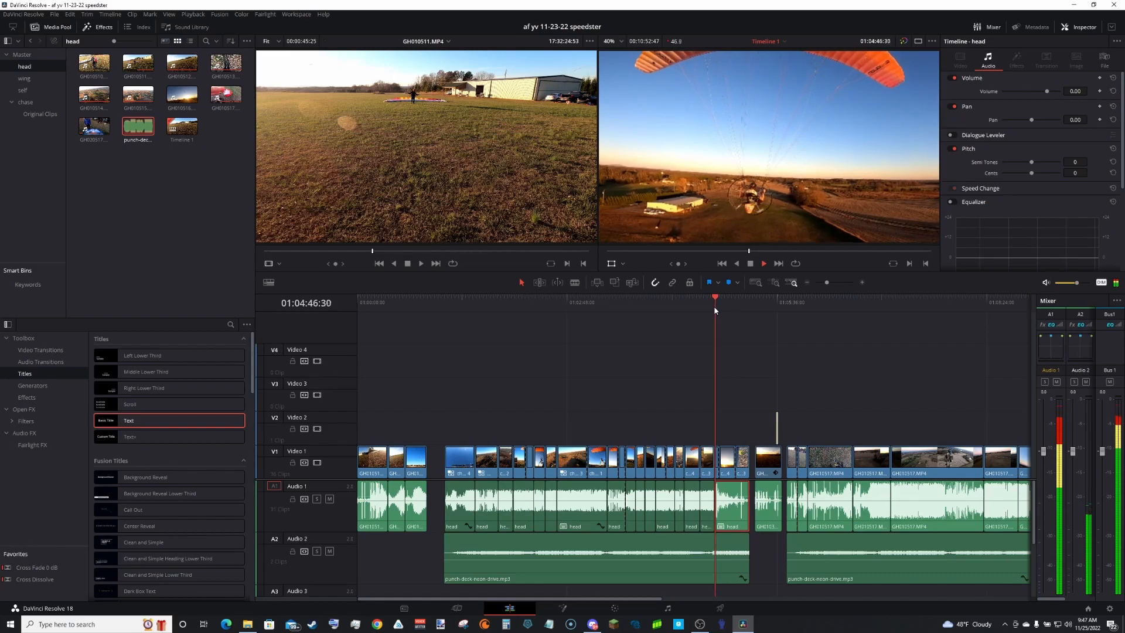
{"action": "left_click", "coordinate": [702, 300]}
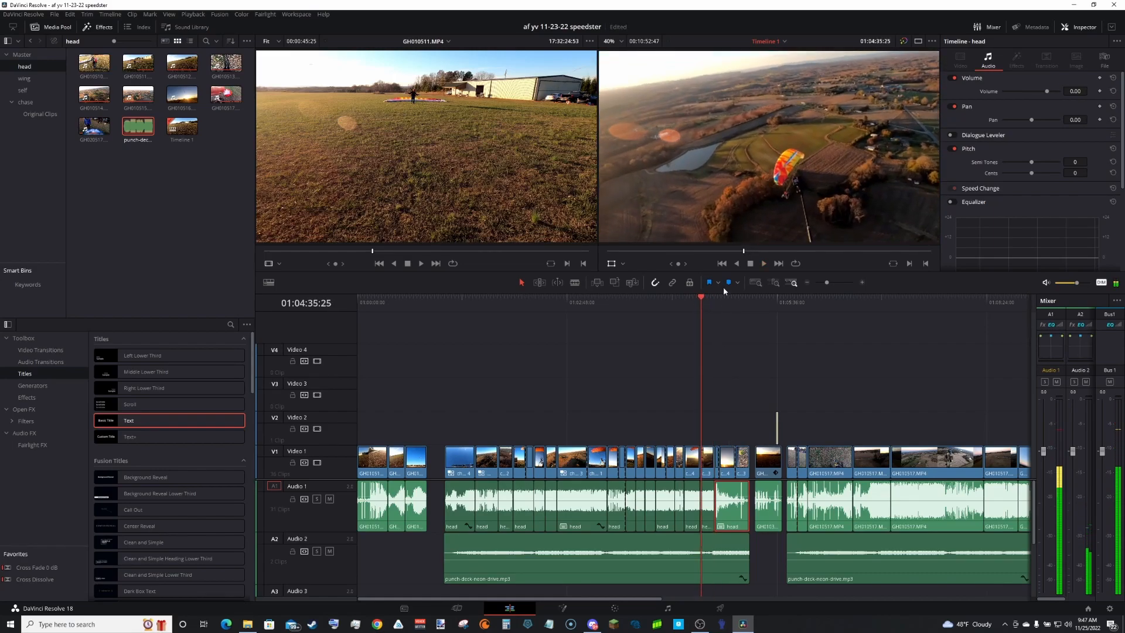
{"action": "left_click", "coordinate": [802, 502]}
{"action": "left_click", "coordinate": [800, 312]}
{"action": "left_click", "coordinate": [806, 306]}
{"action": "left_click_drag", "start_coordinate": [806, 304], "coordinate": [842, 322]}
Step: Normalize the run of loud GH010517.MP4 audio clips following the title section to a relative -5.0 dBFS sample peak level
{"action": "left_click", "coordinate": [833, 520]}
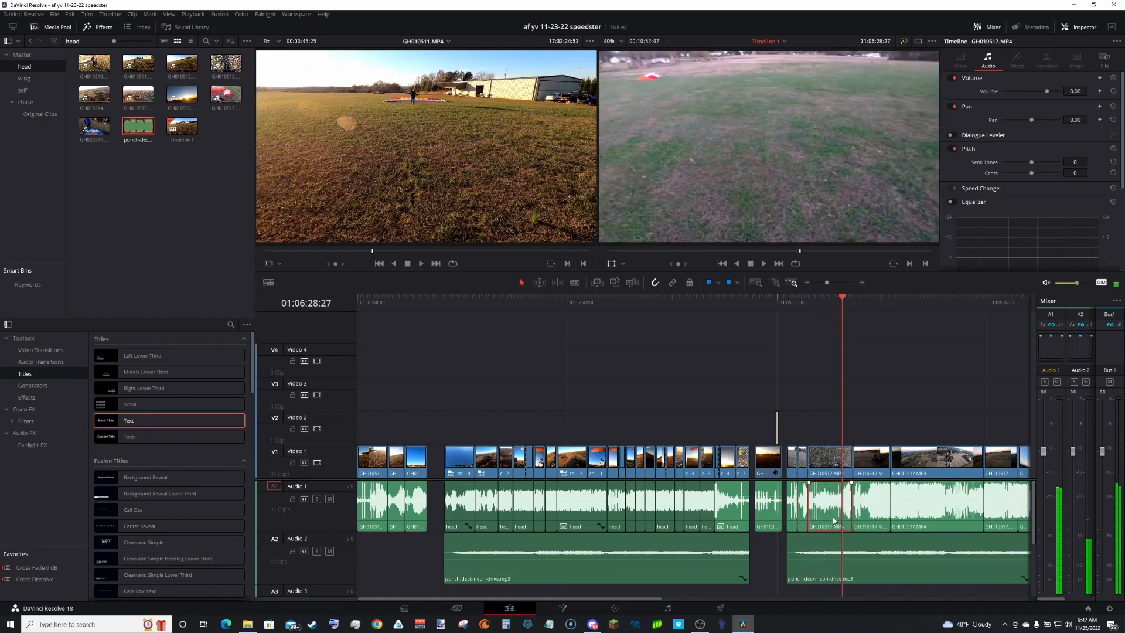
{"action": "left_click_drag", "start_coordinate": [642, 599], "coordinate": [753, 600]}
{"action": "left_click", "coordinate": [799, 515], "text": "shift"}
{"action": "right_click", "coordinate": [798, 515]}
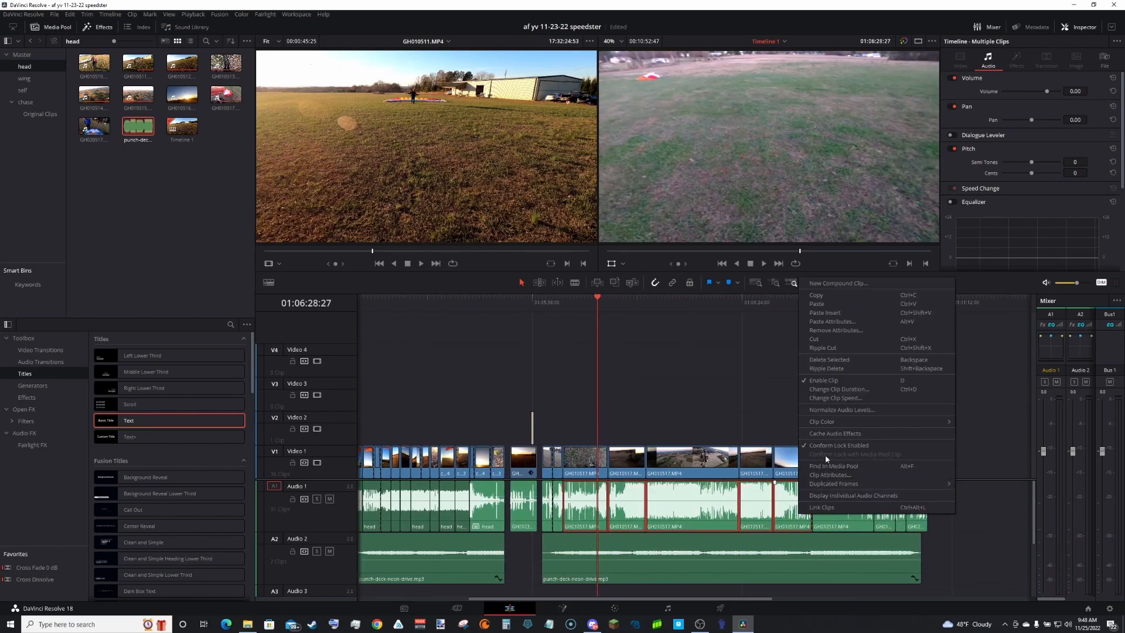
{"action": "left_click", "coordinate": [849, 411]}
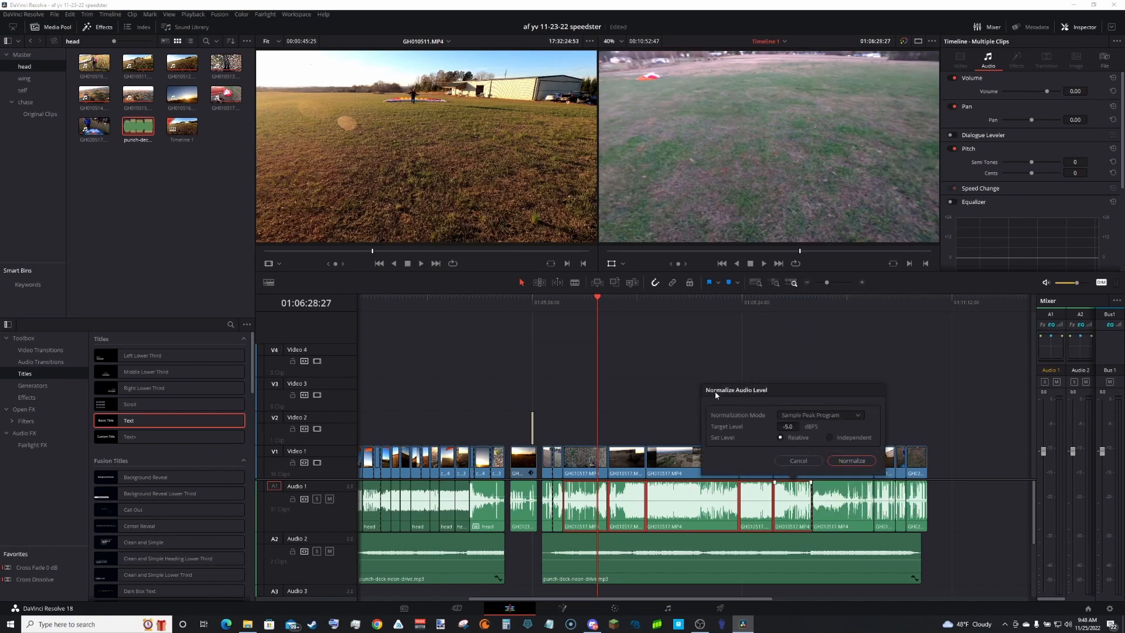
{"action": "left_click", "coordinate": [852, 461]}
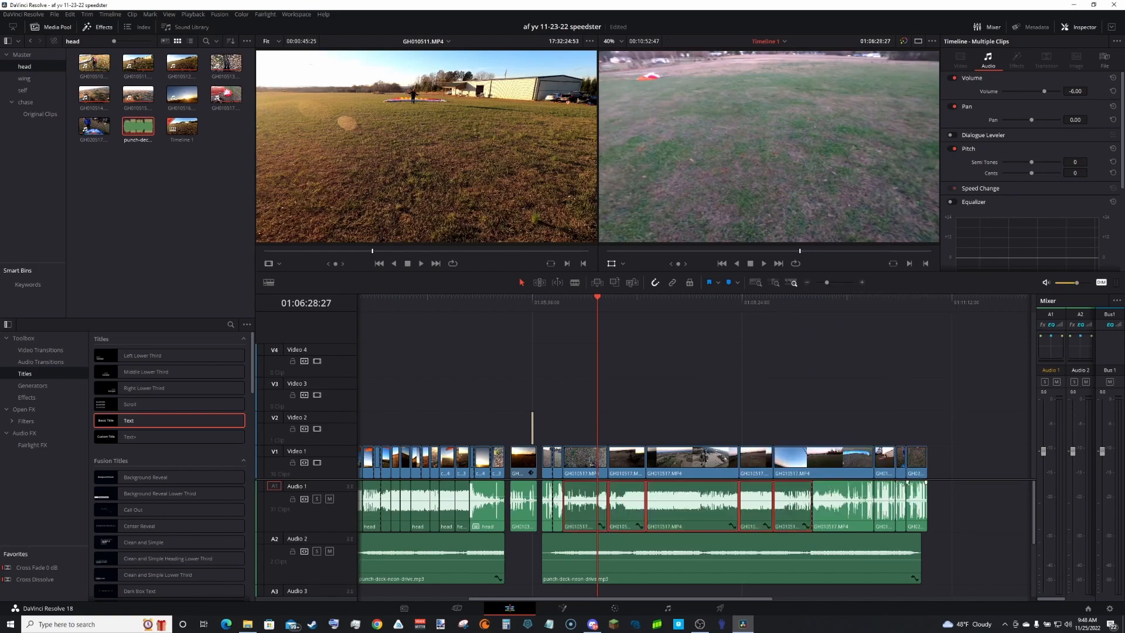
Step: Normalize the remaining audio clips at the end of Audio 1 to a relative -3.7 dBFS sample peak level
{"action": "left_click_drag", "start_coordinate": [946, 518], "coordinate": [858, 485]}
{"action": "right_click", "coordinate": [858, 485]}
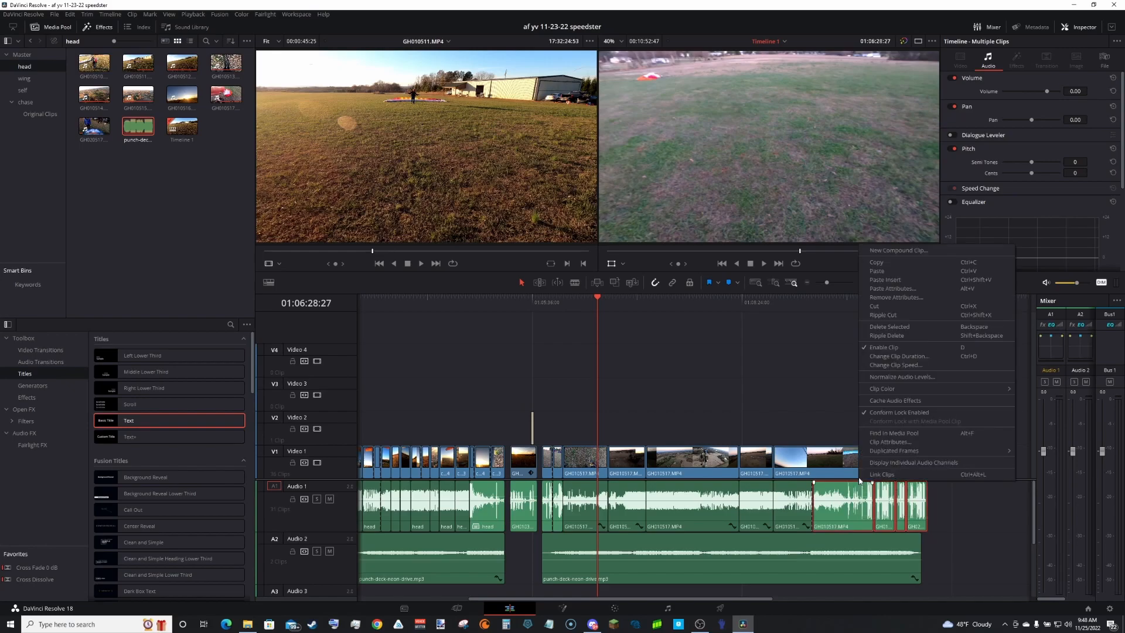
{"action": "left_click", "coordinate": [897, 377]}
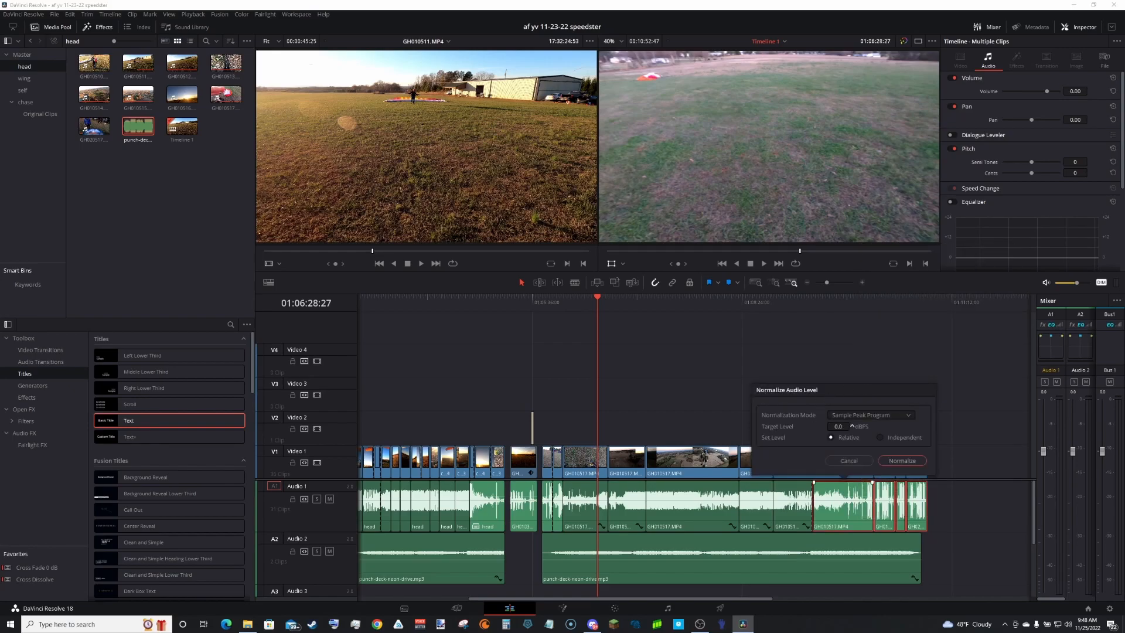
{"action": "left_click", "coordinate": [889, 460]}
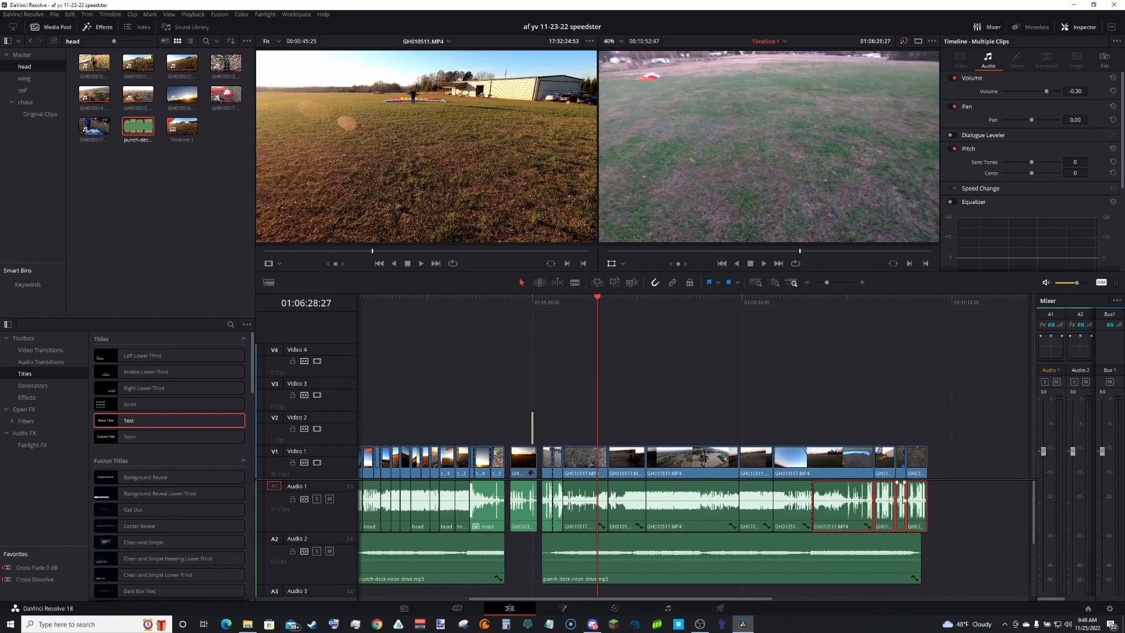
{"action": "right_click", "coordinate": [866, 506]}
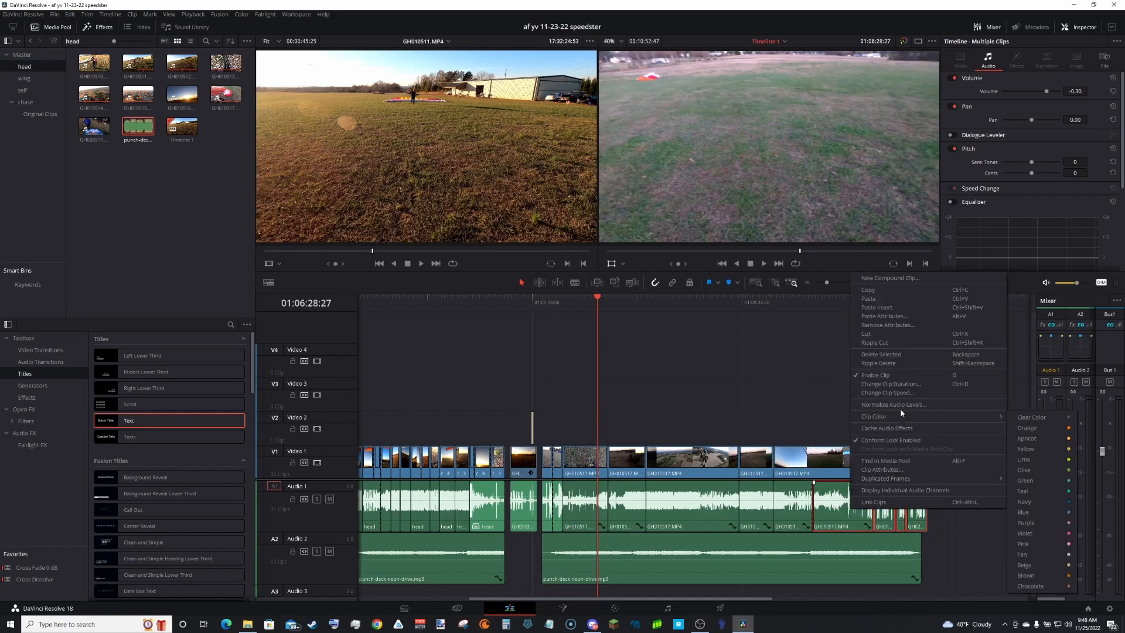
{"action": "left_click", "coordinate": [902, 404]}
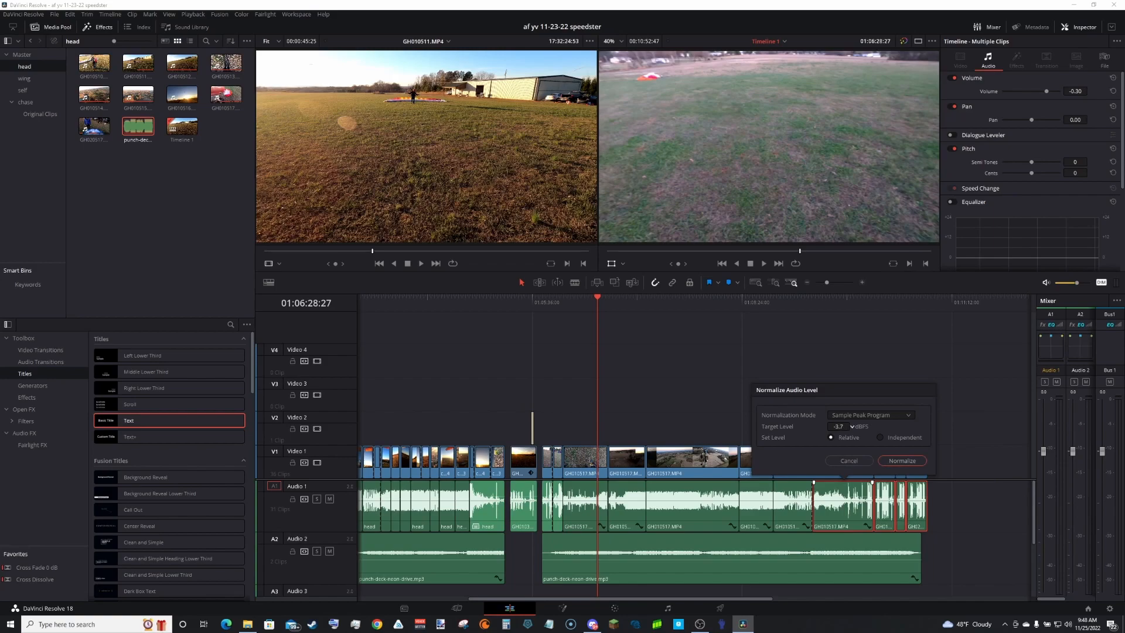
{"action": "left_click", "coordinate": [902, 461]}
{"action": "left_click", "coordinate": [950, 532]}
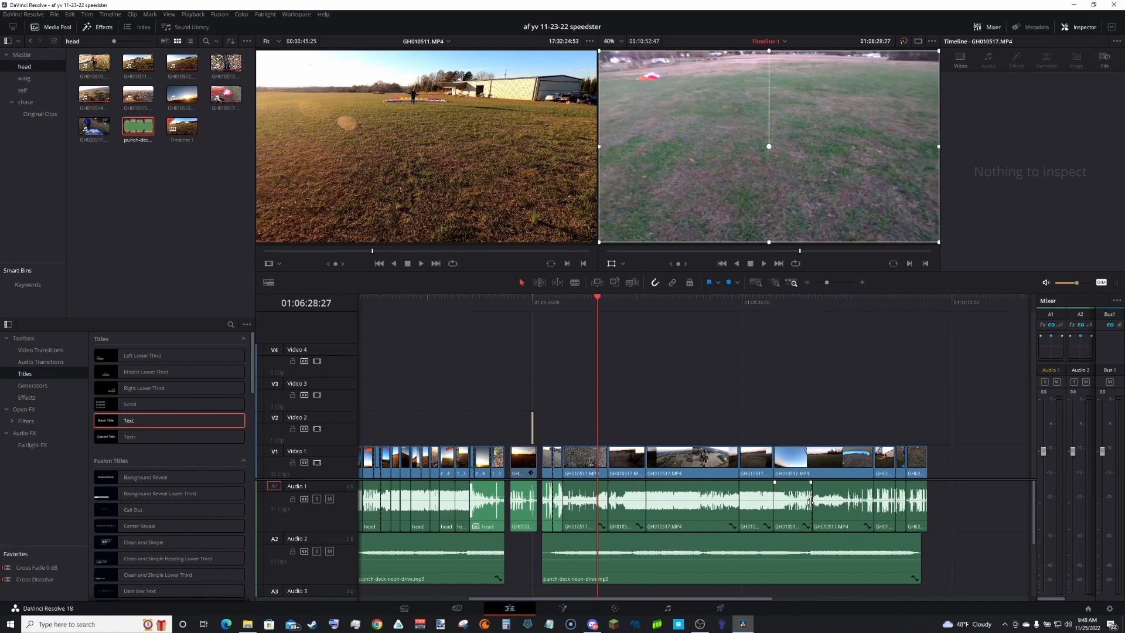
Step: Apply the Fairlight Noise Reduction effect to the loud GH010517.MP4 clips and the normalized multicam head clips on Audio 1 together
{"action": "left_click", "coordinate": [788, 521]}
{"action": "left_click", "coordinate": [759, 516], "text": "ctrl"}
{"action": "left_click", "coordinate": [697, 517], "text": "ctrl"}
{"action": "left_click", "coordinate": [628, 522], "text": "ctrl"}
{"action": "left_click", "coordinate": [589, 521], "text": "ctrl"}
{"action": "scroll", "coordinate": [720, 598], "scroll_direction": "left", "scroll_amount": 1}
{"action": "left_click_drag", "start_coordinate": [719, 599], "coordinate": [565, 591]}
{"action": "left_click", "coordinate": [710, 518], "text": "shift"}
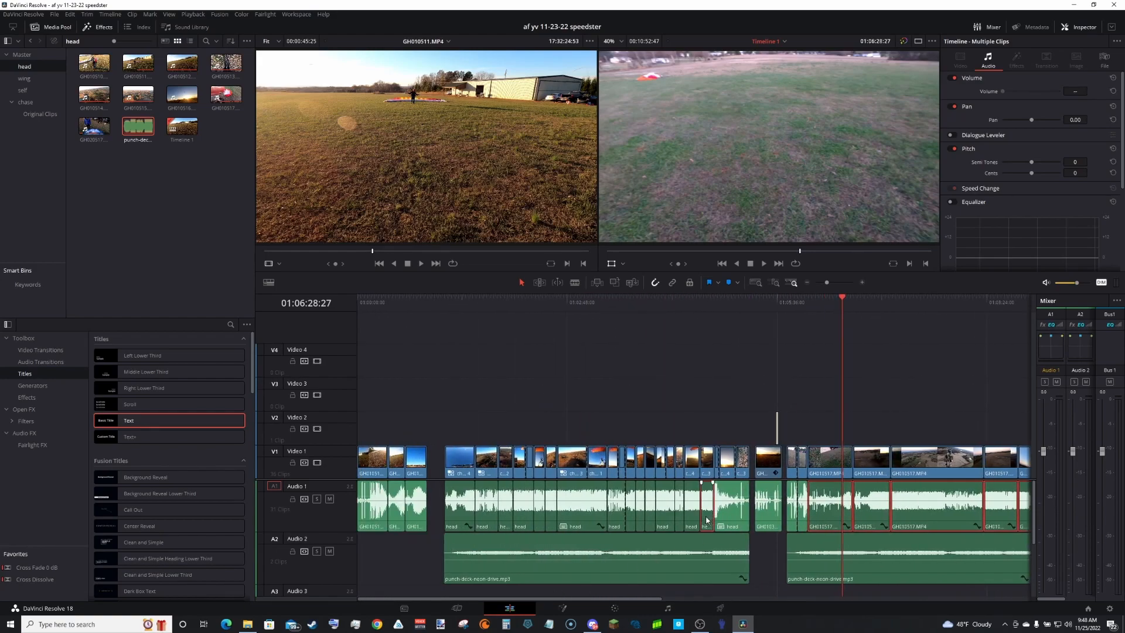
{"action": "left_click", "coordinate": [39, 445]}
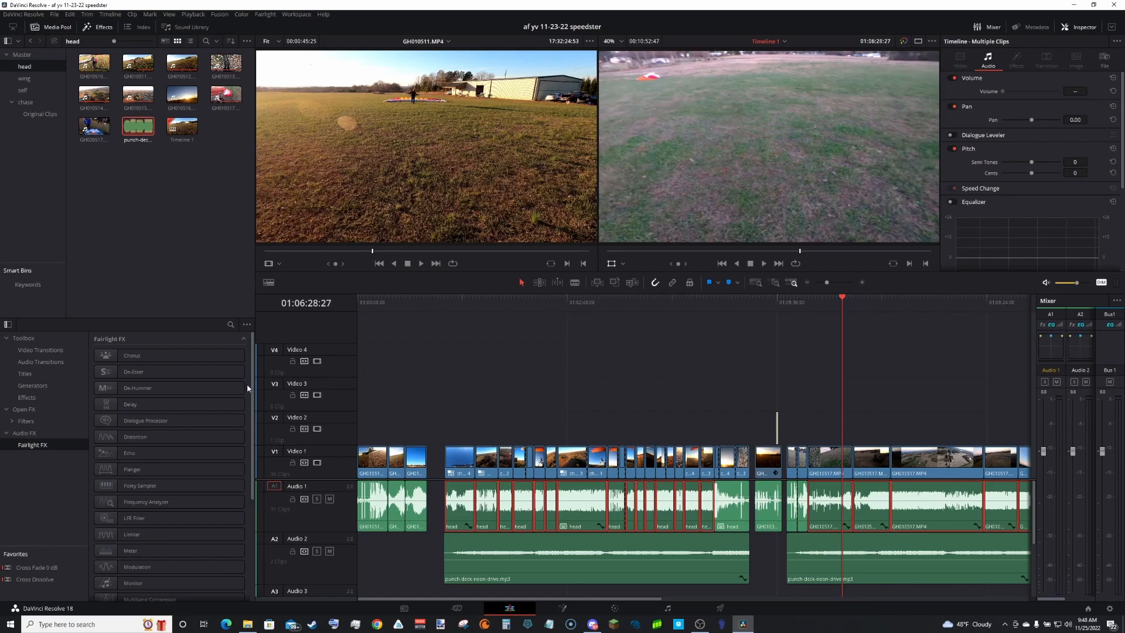
{"action": "scroll", "coordinate": [251, 387], "scroll_direction": "down", "scroll_amount": 3}
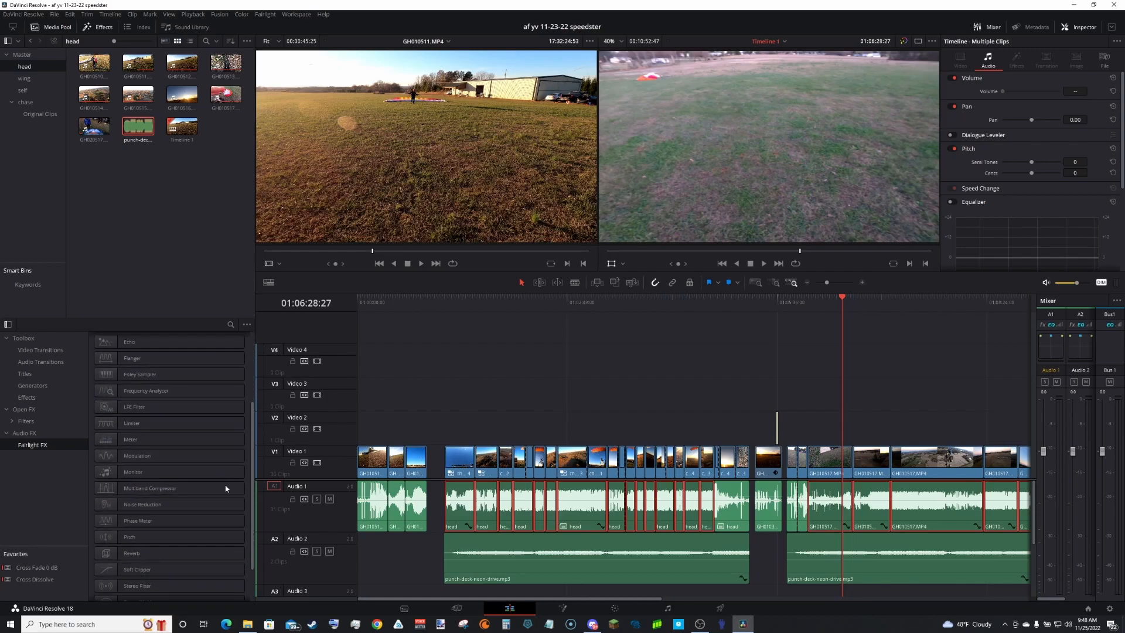
{"action": "left_click_drag", "start_coordinate": [193, 509], "coordinate": [461, 504]}
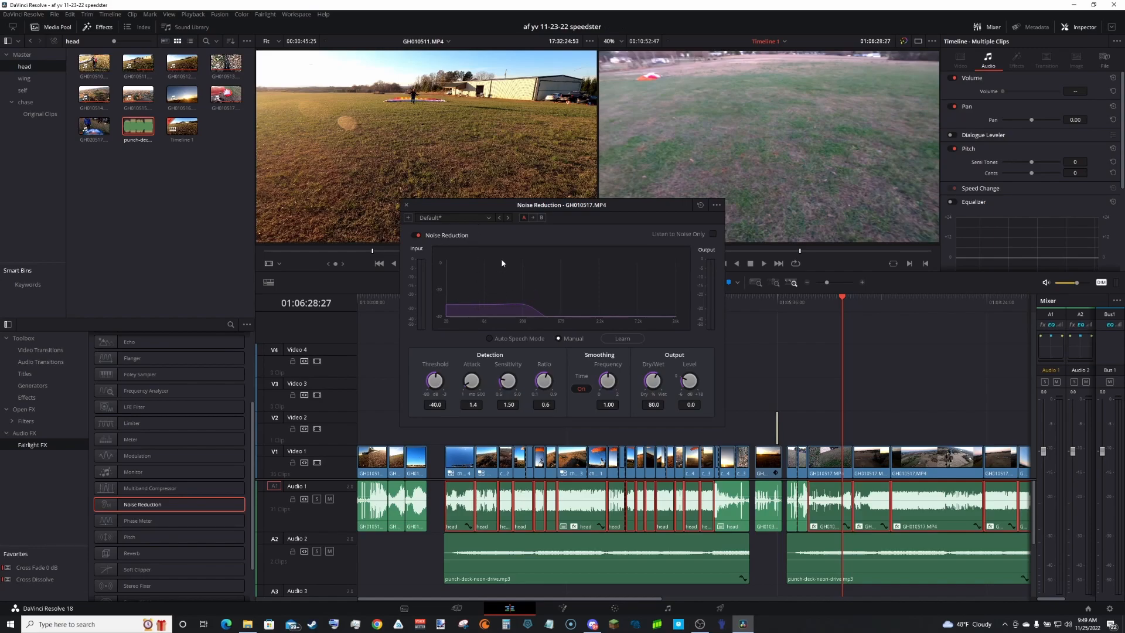
Step: Load the ppg engine preset in the Noise Reduction settings of the GH010517.MP4 and head clips, and close the effect windows
{"action": "left_click", "coordinate": [486, 218]}
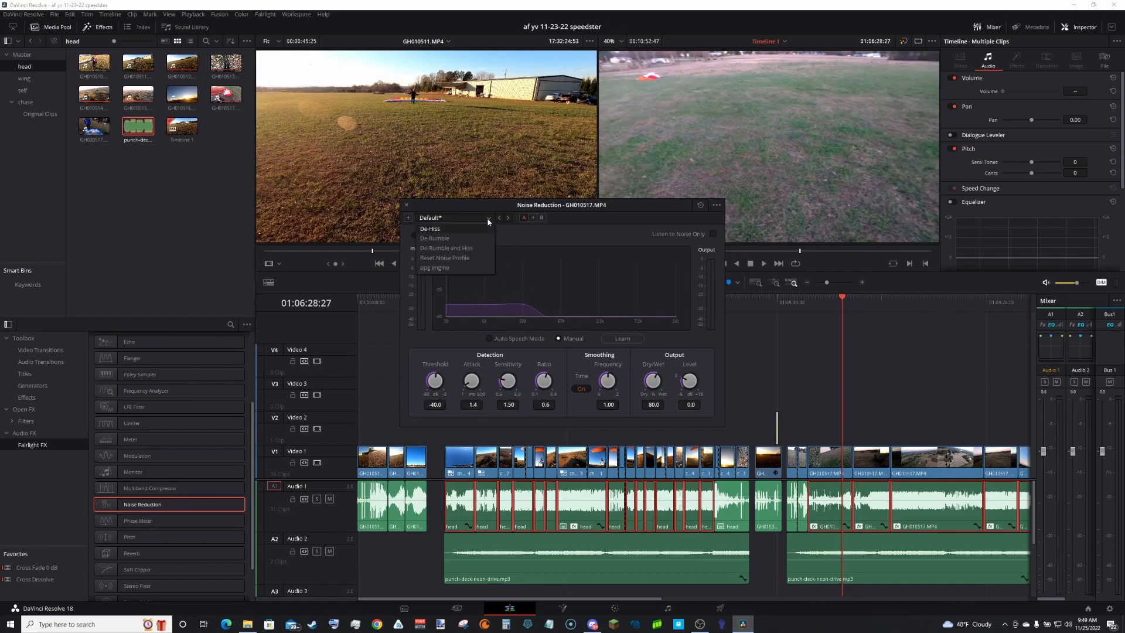
{"action": "left_click", "coordinate": [458, 268]}
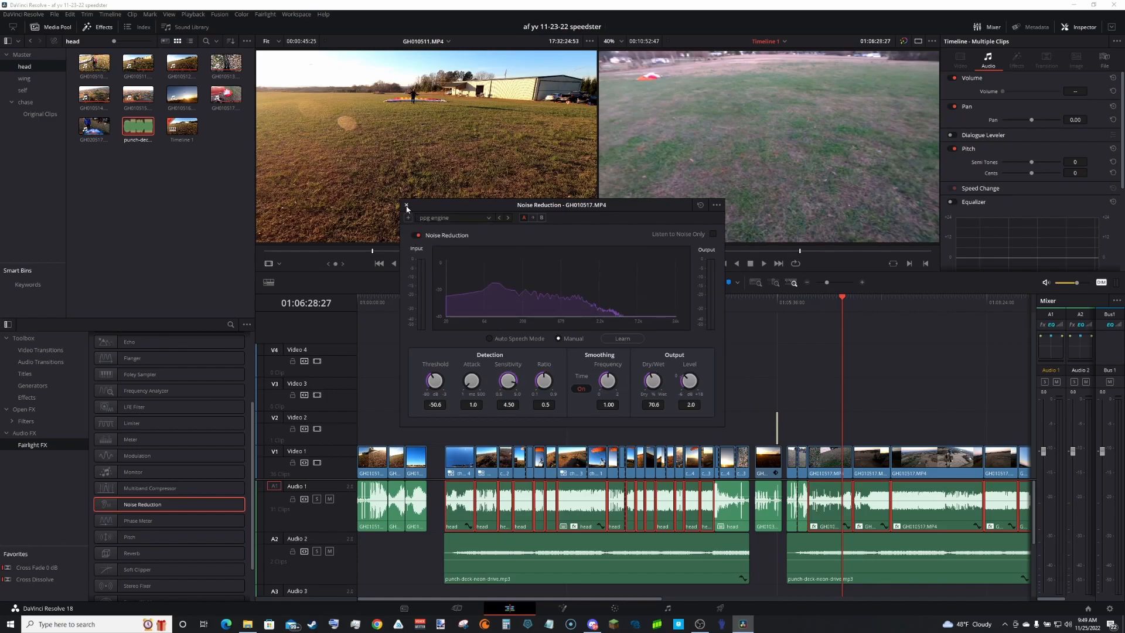
{"action": "left_click", "coordinate": [406, 206]}
{"action": "left_click", "coordinate": [453, 217]}
{"action": "left_click", "coordinate": [458, 267]}
{"action": "left_click", "coordinate": [447, 216]}
{"action": "left_click", "coordinate": [458, 269]}
{"action": "left_click", "coordinate": [424, 218]}
{"action": "left_click", "coordinate": [443, 270]}
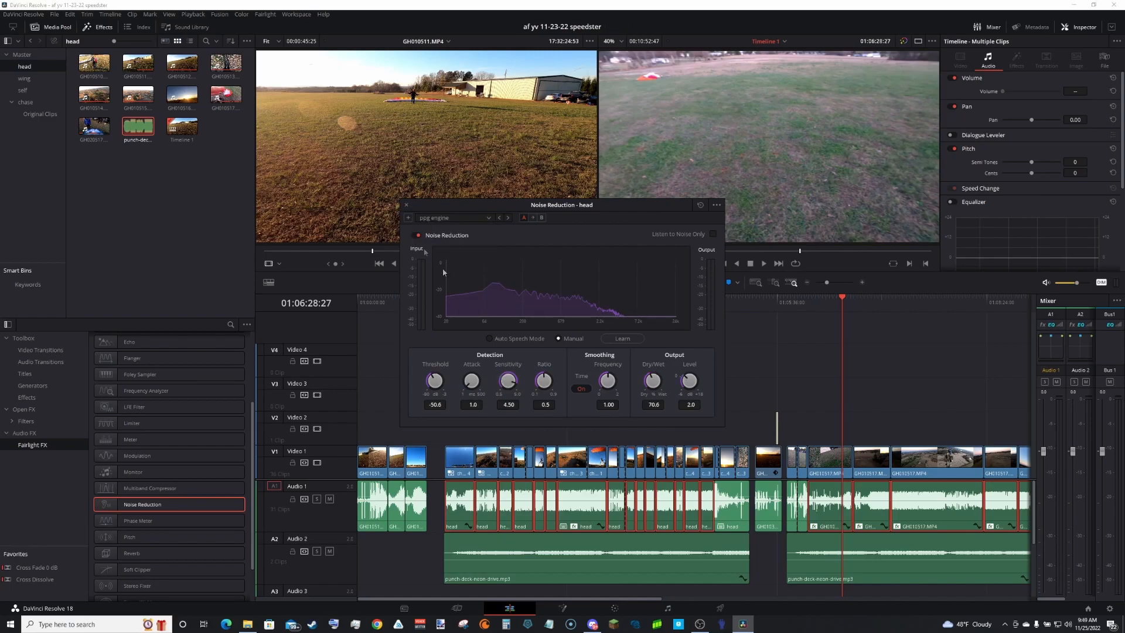
{"action": "left_click", "coordinate": [406, 206]}
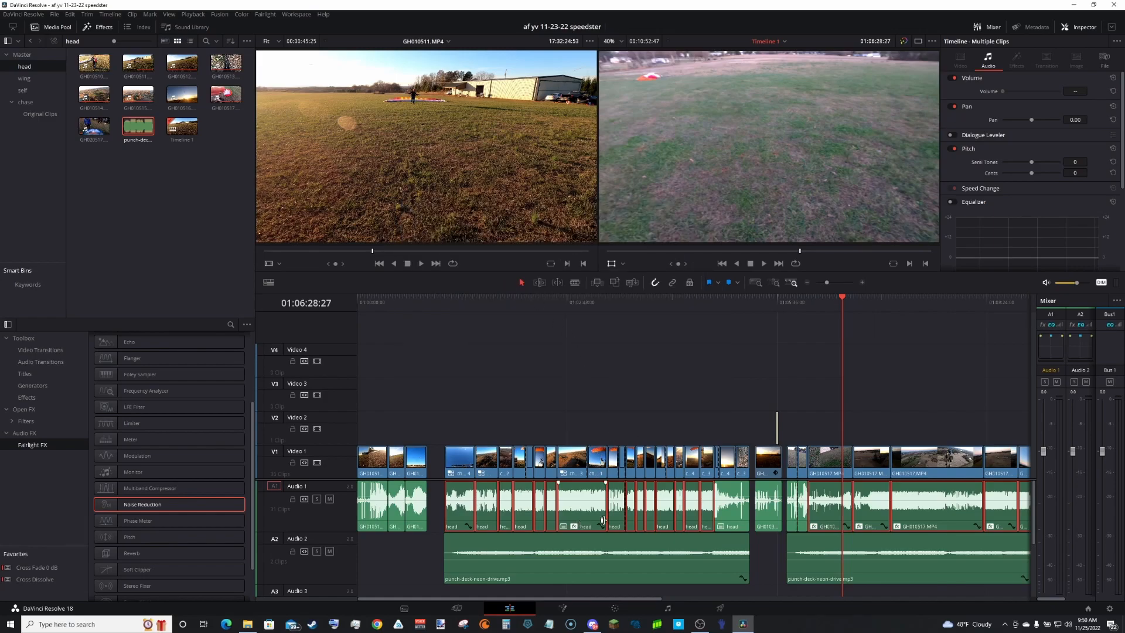
Step: Play the middle of the multicam section to check the noise-reduced engine sound against the background music
{"action": "left_click", "coordinate": [899, 527]}
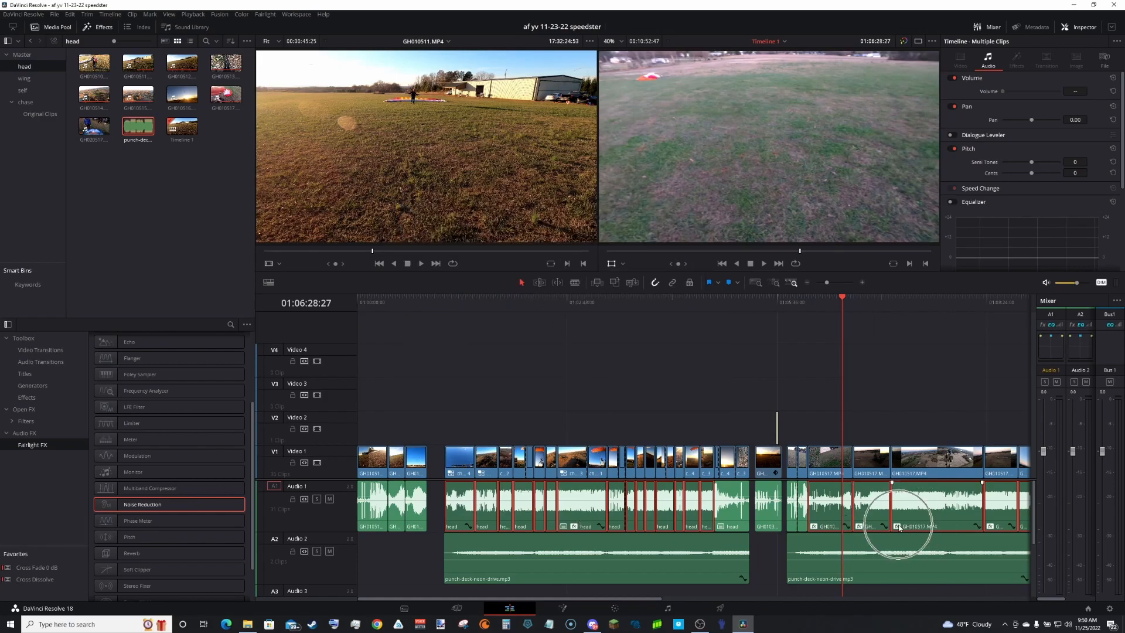
{"action": "left_click", "coordinate": [896, 524]}
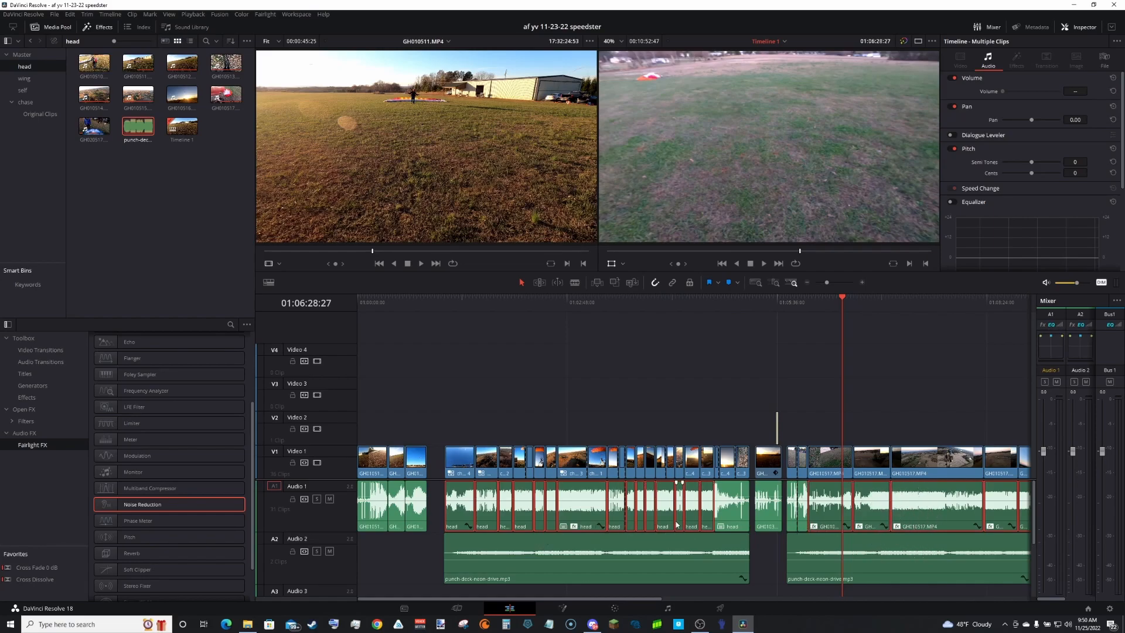
{"action": "left_click", "coordinate": [647, 300]}
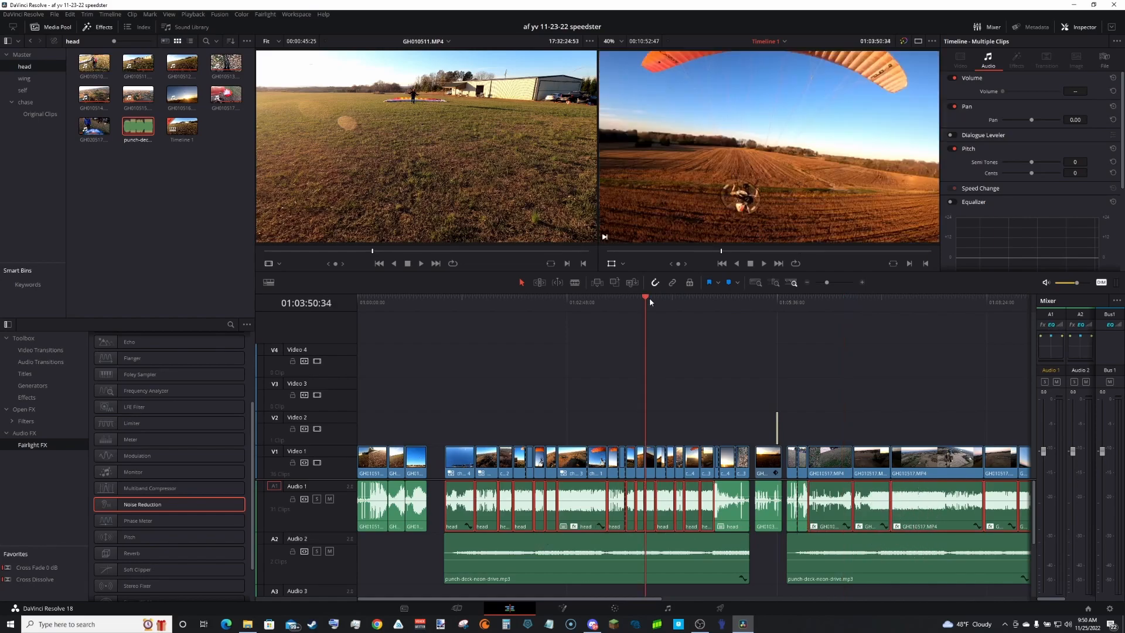
{"action": "left_click", "coordinate": [835, 281]}
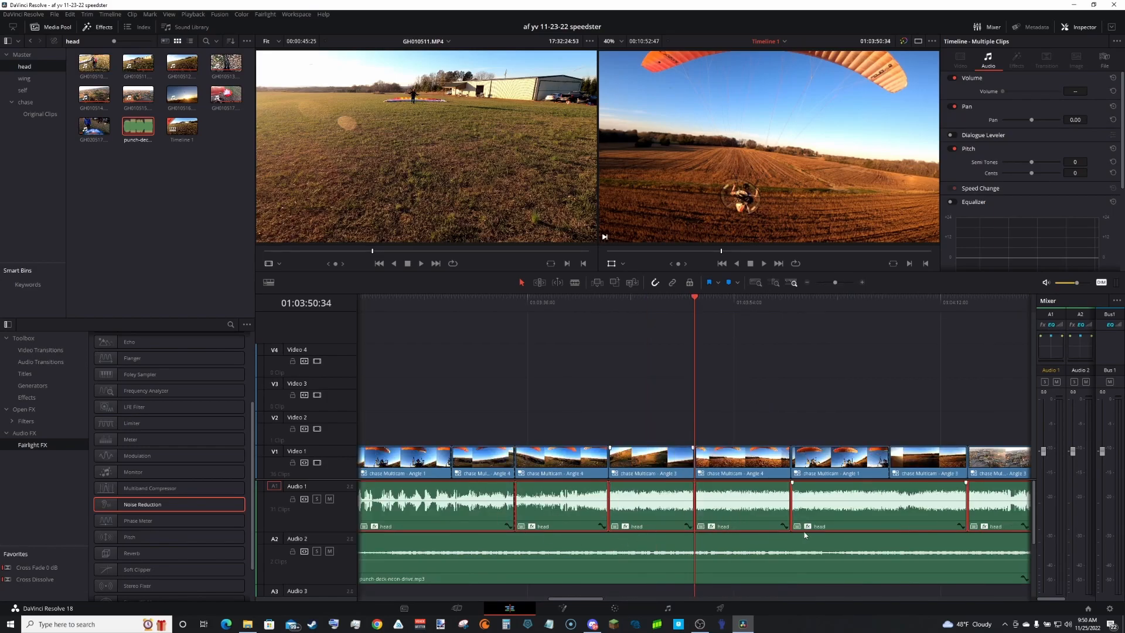
{"action": "left_click_drag", "start_coordinate": [834, 282], "coordinate": [825, 282]}
{"action": "left_click", "coordinate": [534, 303]}
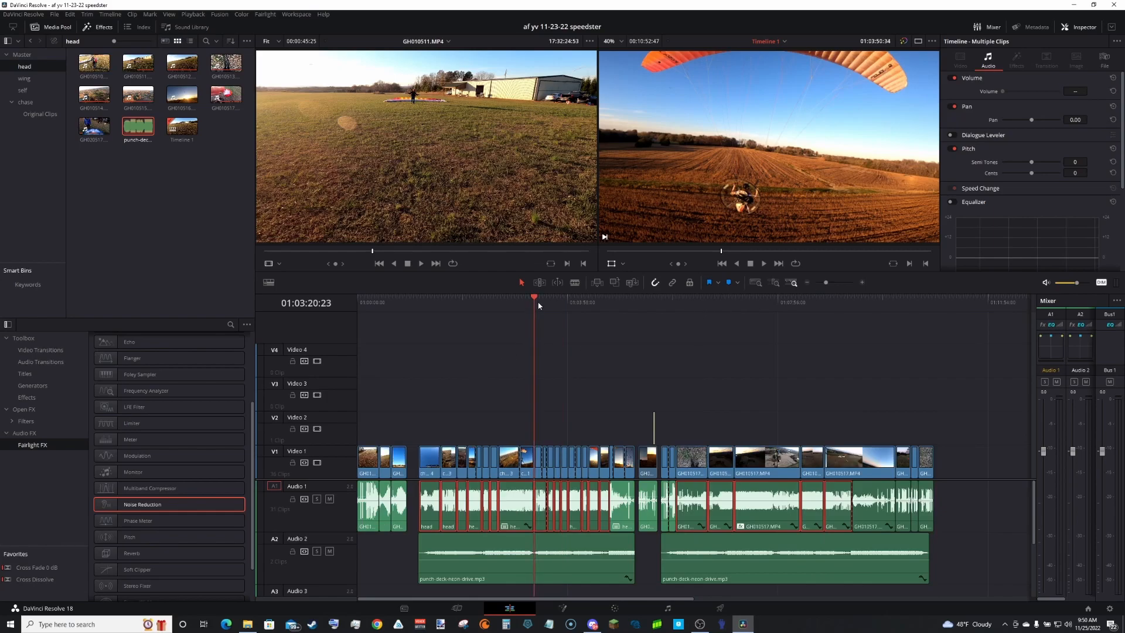
{"action": "key", "text": "space"}
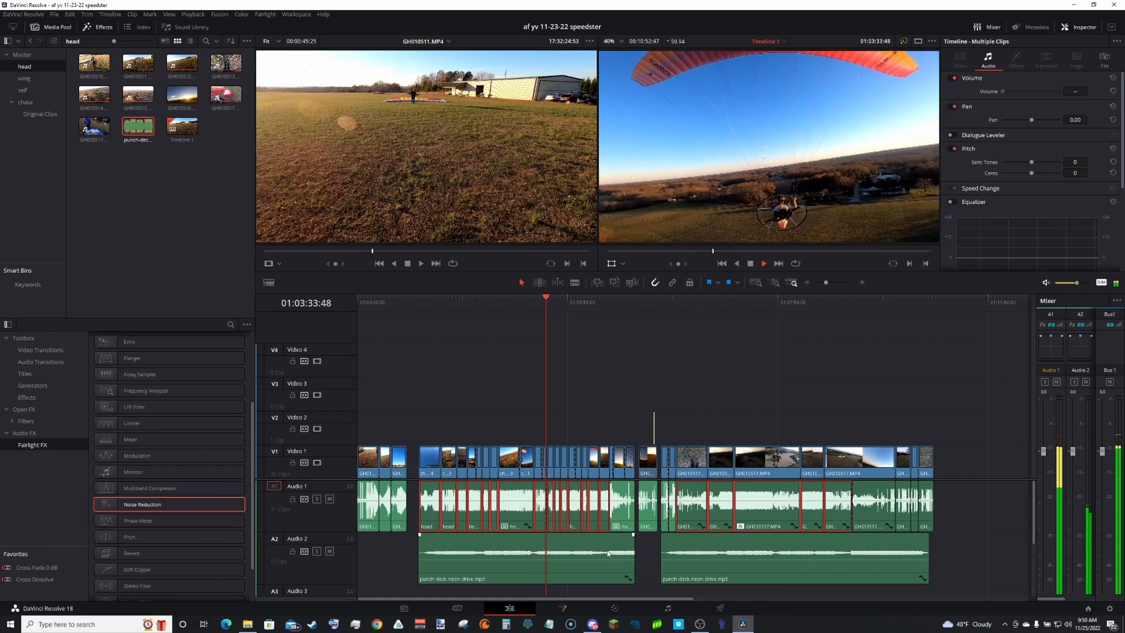
Step: Lower the first punch-deck-neon-drive.mp3 clip on Audio 2 to -23.90 dB and reduce the second music clip's volume too
{"action": "key", "text": "space"}
{"action": "left_click", "coordinate": [538, 554]}
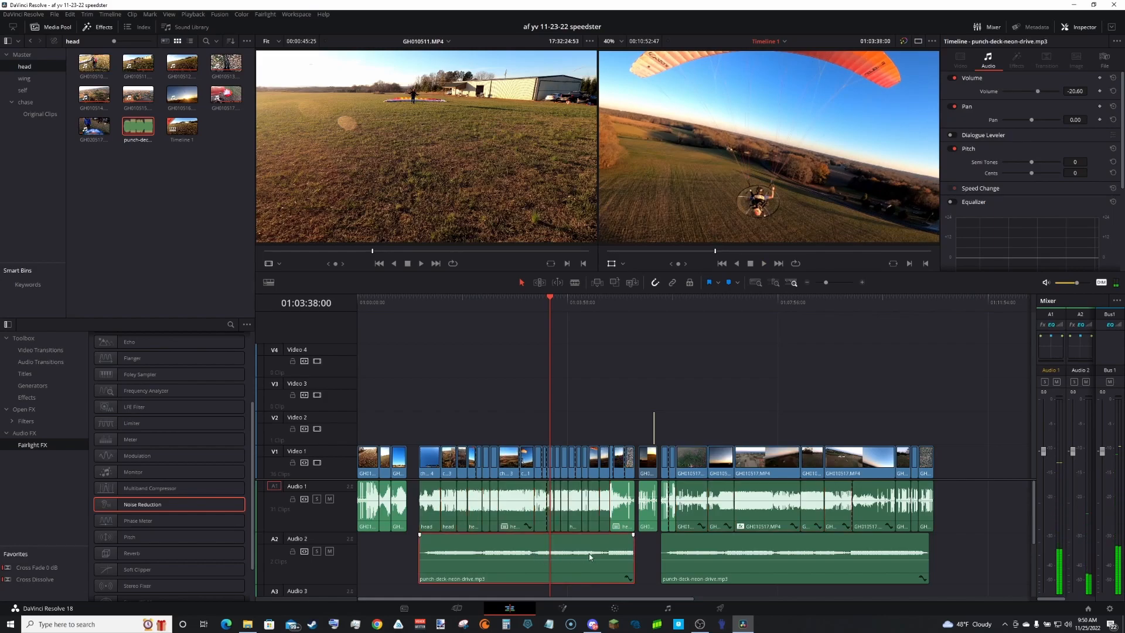
{"action": "left_click_drag", "start_coordinate": [609, 553], "coordinate": [611, 560]}
{"action": "left_click_drag", "start_coordinate": [693, 552], "coordinate": [687, 559]}
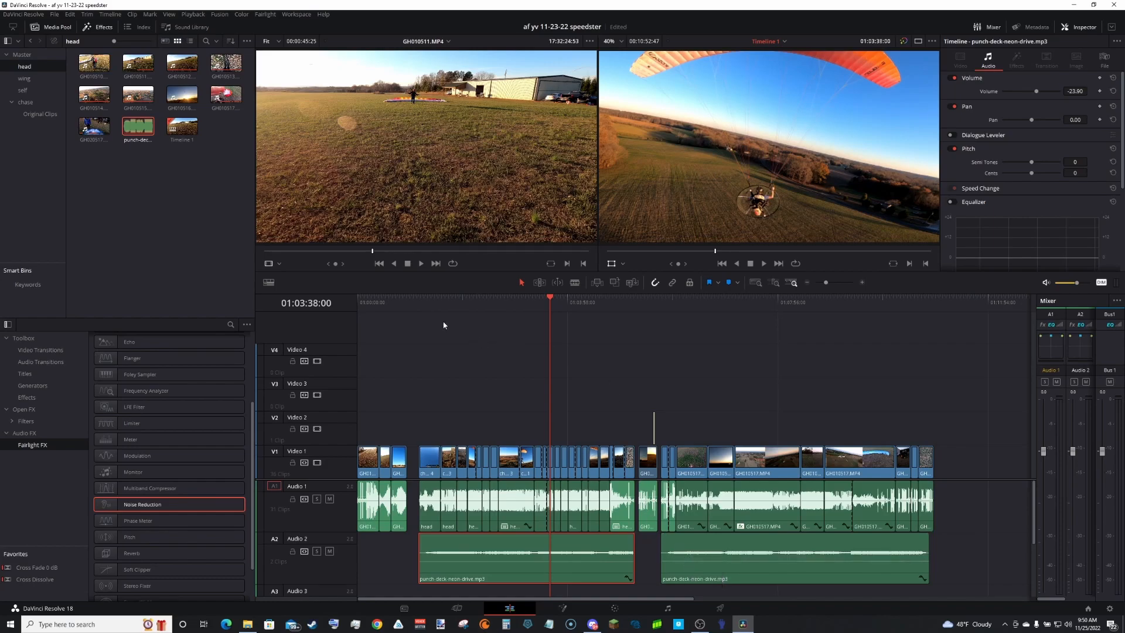
Step: Shift all clips after the opening section at 01:00:56:03 further along the timeline to widen the gap behind it
{"action": "left_click_drag", "start_coordinate": [424, 308], "coordinate": [407, 308]}
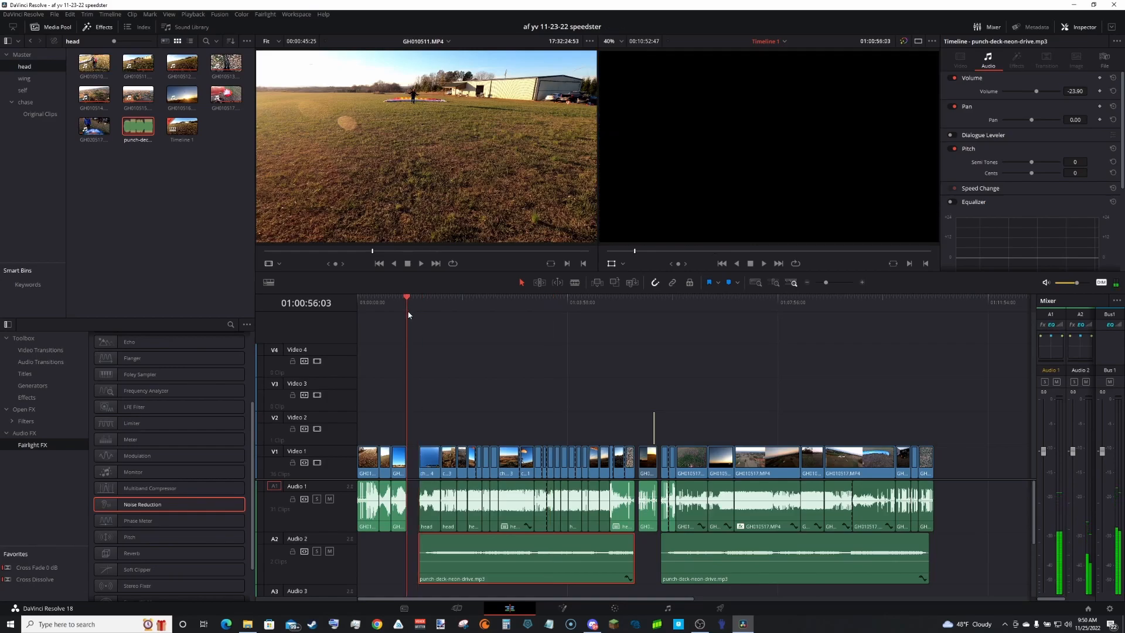
{"action": "left_click_drag", "start_coordinate": [426, 385], "coordinate": [953, 587]}
{"action": "left_click_drag", "start_coordinate": [723, 461], "coordinate": [773, 462]}
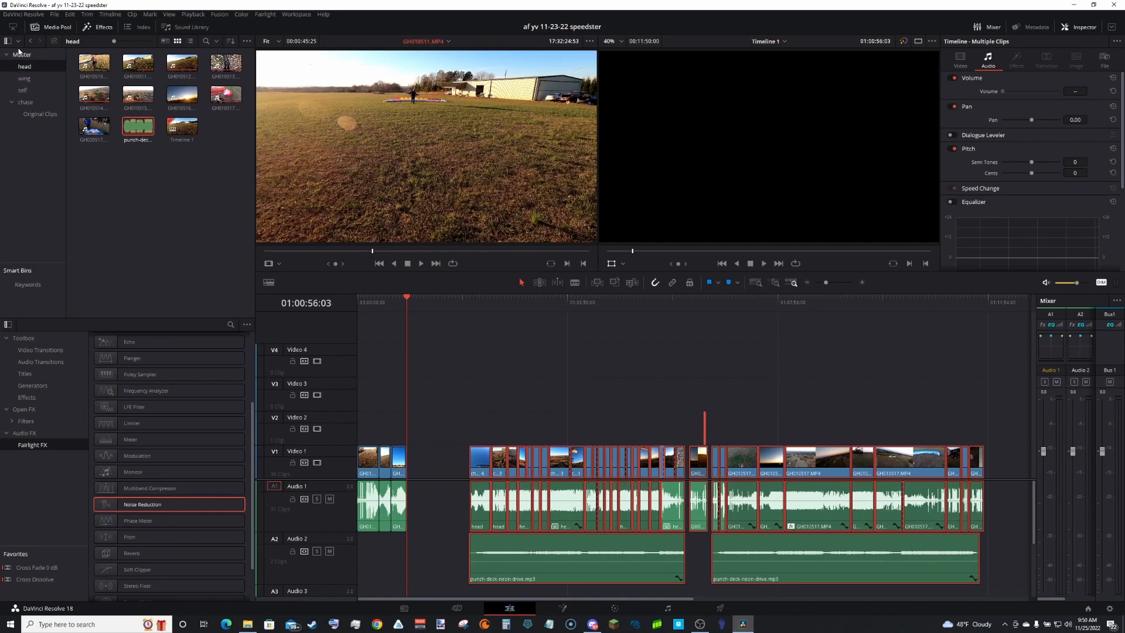
Step: Import Avery Flies.png from the Pictures folder and place it on Video 1 in the gap after the opening clips
{"action": "right_click", "coordinate": [151, 212]}
{"action": "left_click", "coordinate": [186, 294]}
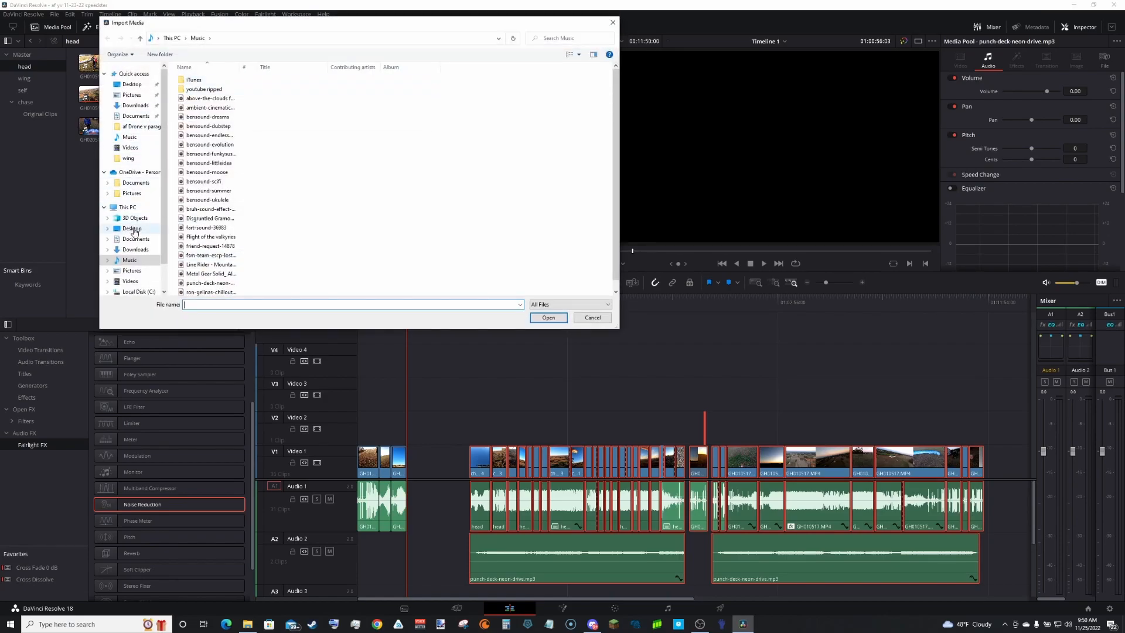
{"action": "left_click", "coordinate": [135, 270]}
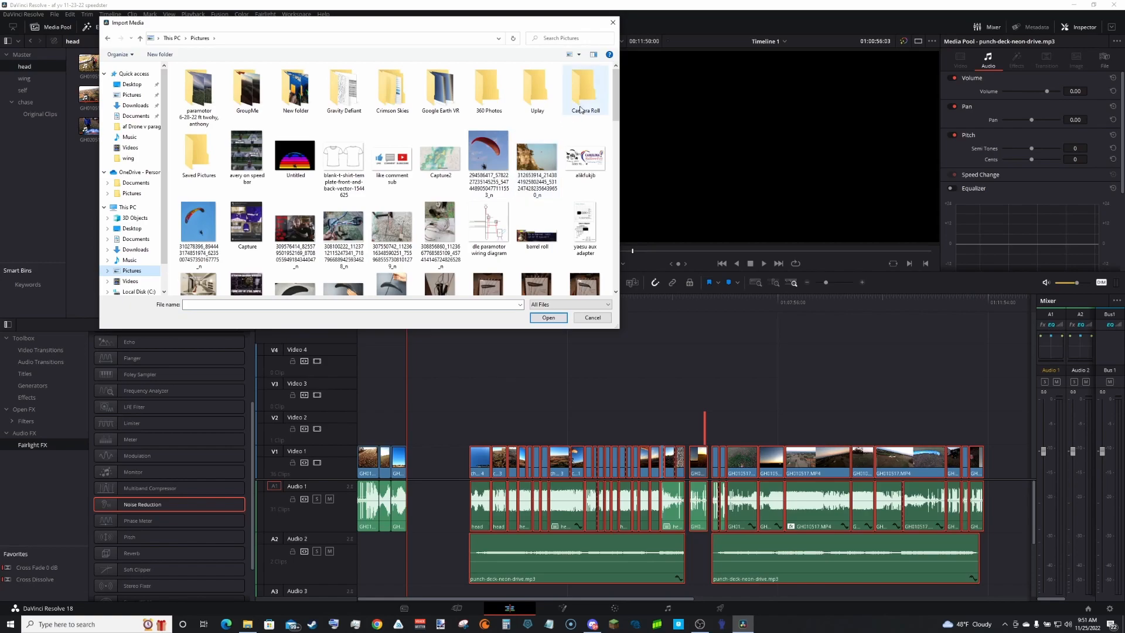
{"action": "left_click_drag", "start_coordinate": [613, 105], "coordinate": [619, 196]}
{"action": "left_click", "coordinate": [537, 205]}
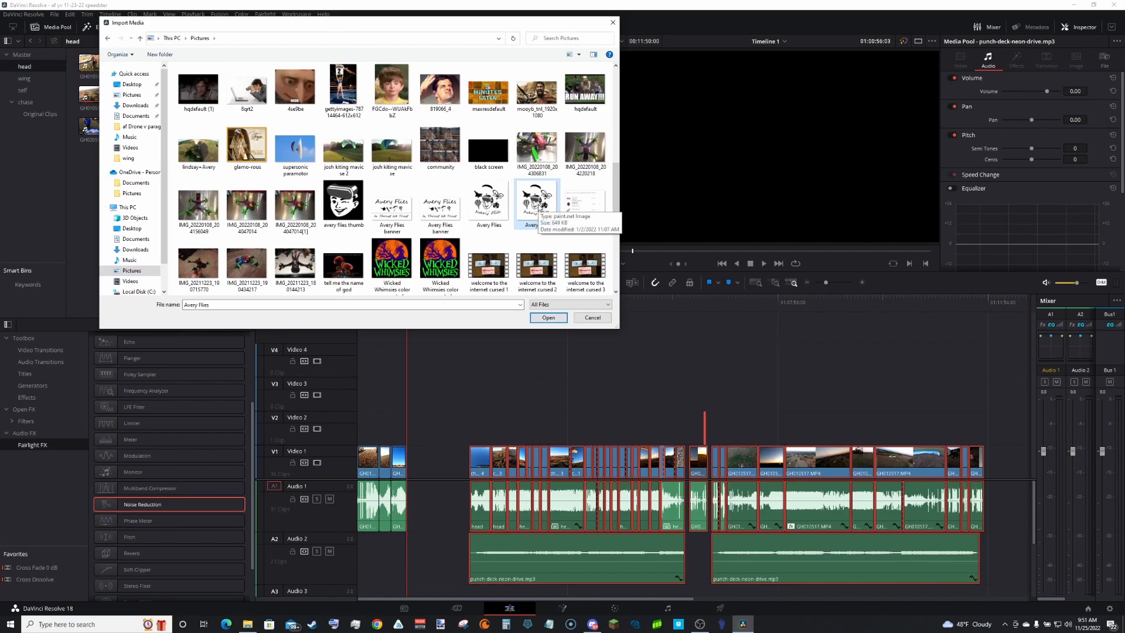
{"action": "double_click", "coordinate": [532, 206]}
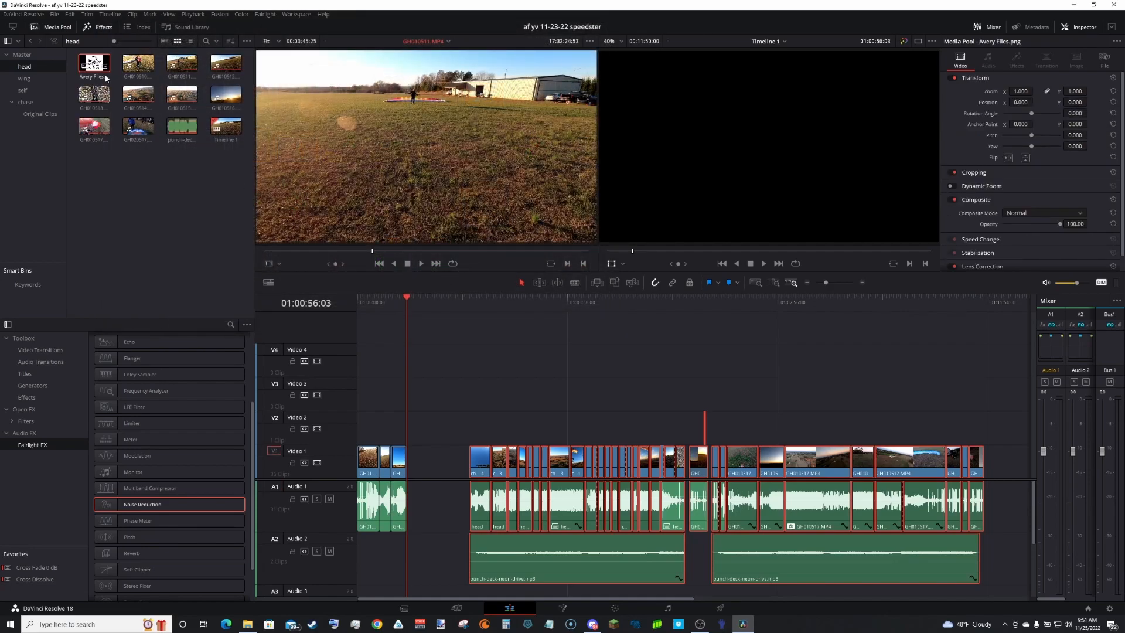
{"action": "left_click_drag", "start_coordinate": [99, 69], "coordinate": [419, 462]}
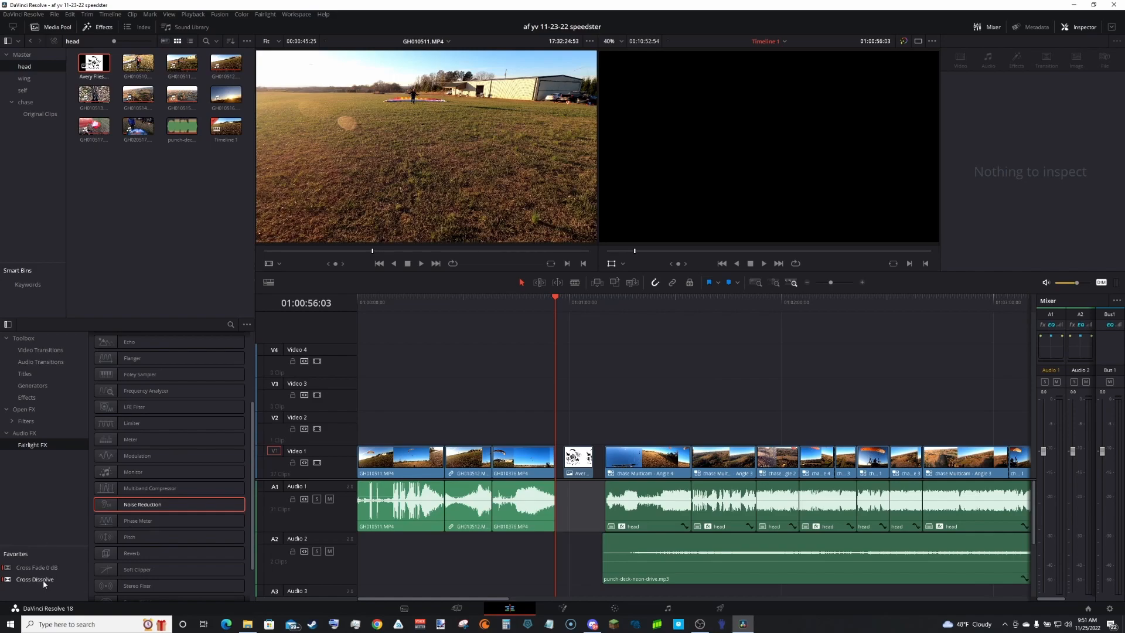
Step: Add Cross Dissolve transitions to the start and end of the Avery Flies logo clip on Video 1
{"action": "left_click", "coordinate": [43, 578]}
{"action": "left_click", "coordinate": [23, 339]}
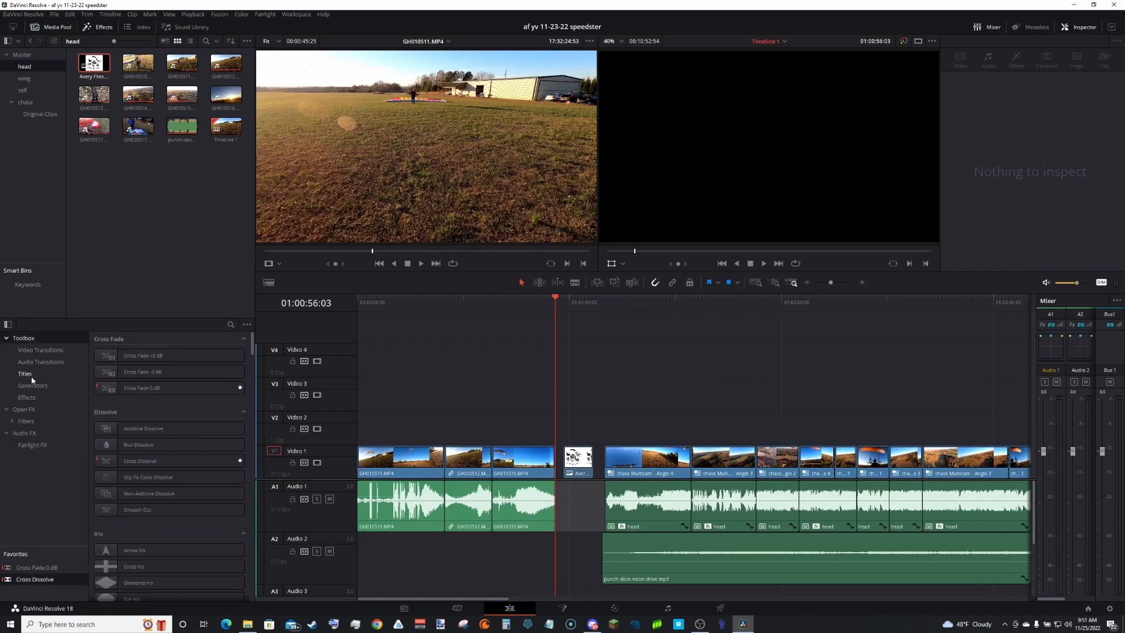
{"action": "left_click_drag", "start_coordinate": [144, 461], "coordinate": [571, 463]}
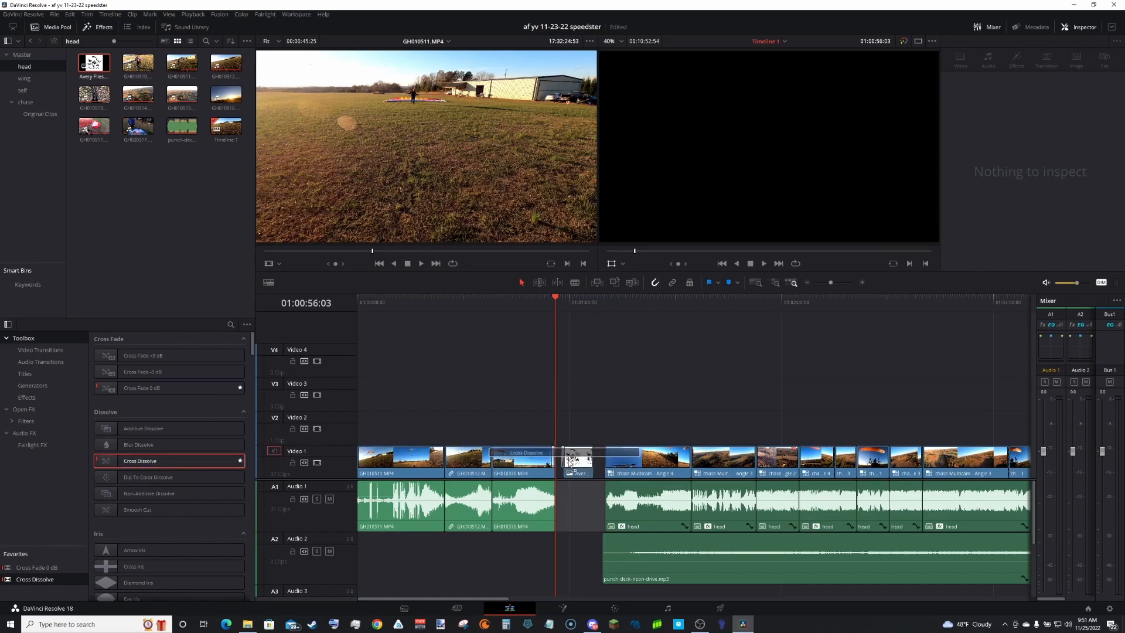
{"action": "left_click_drag", "start_coordinate": [215, 461], "coordinate": [592, 460]}
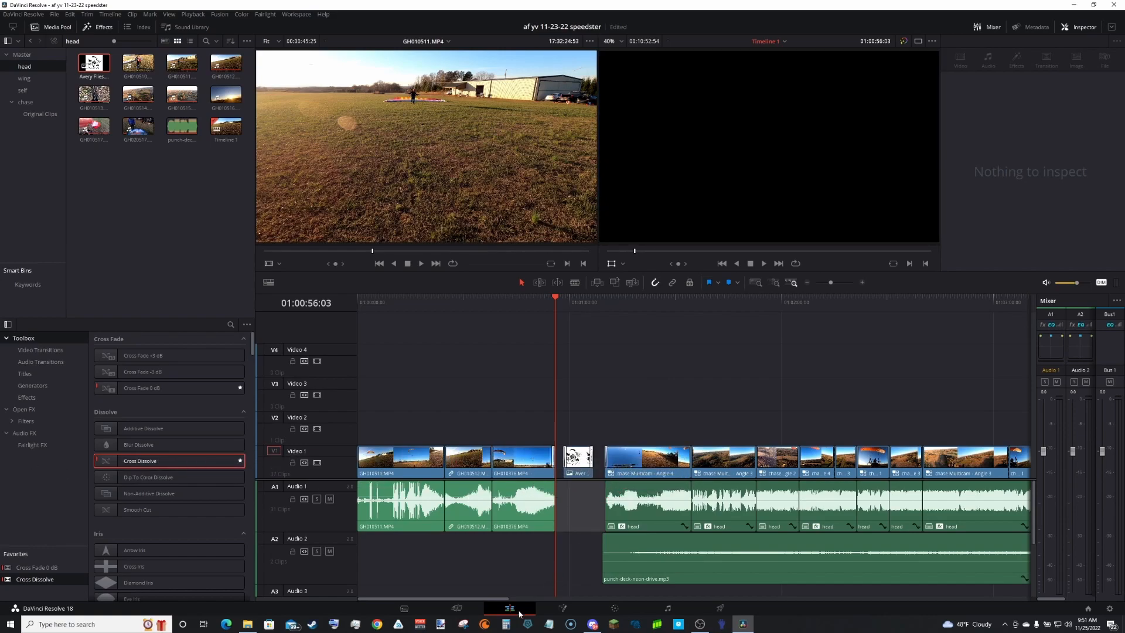
Step: Add Cross Dissolve to the standalone Video 1 clip between the two music sections
{"action": "left_click_drag", "start_coordinate": [489, 600], "coordinate": [632, 589]}
{"action": "scroll", "coordinate": [681, 585], "scroll_direction": "left", "scroll_amount": 5}
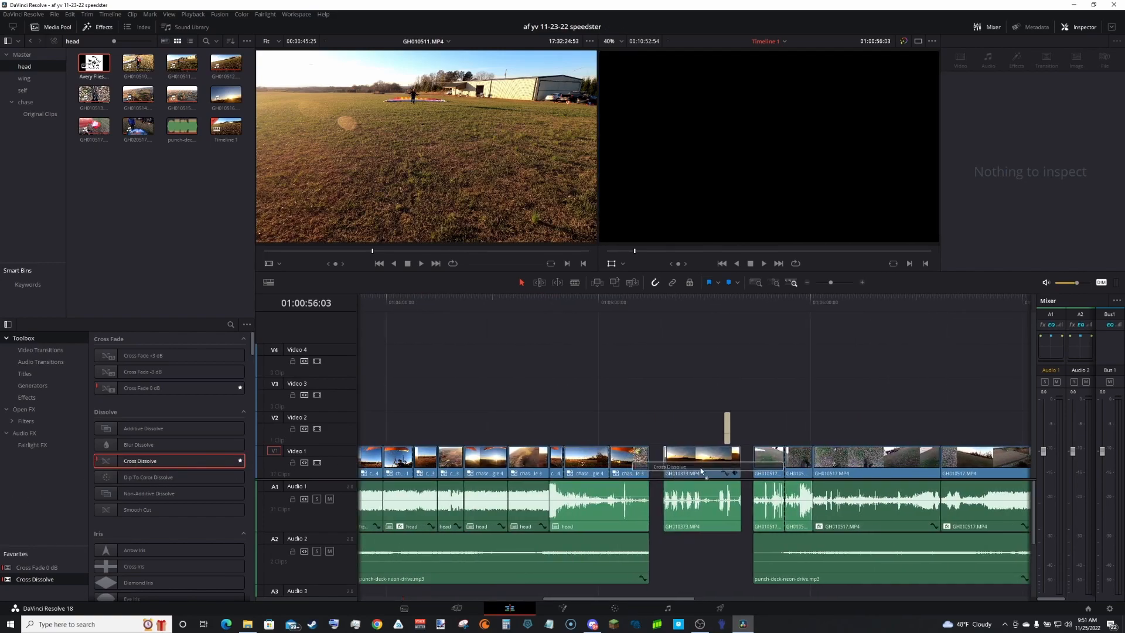
{"action": "left_click_drag", "start_coordinate": [140, 460], "coordinate": [721, 461]}
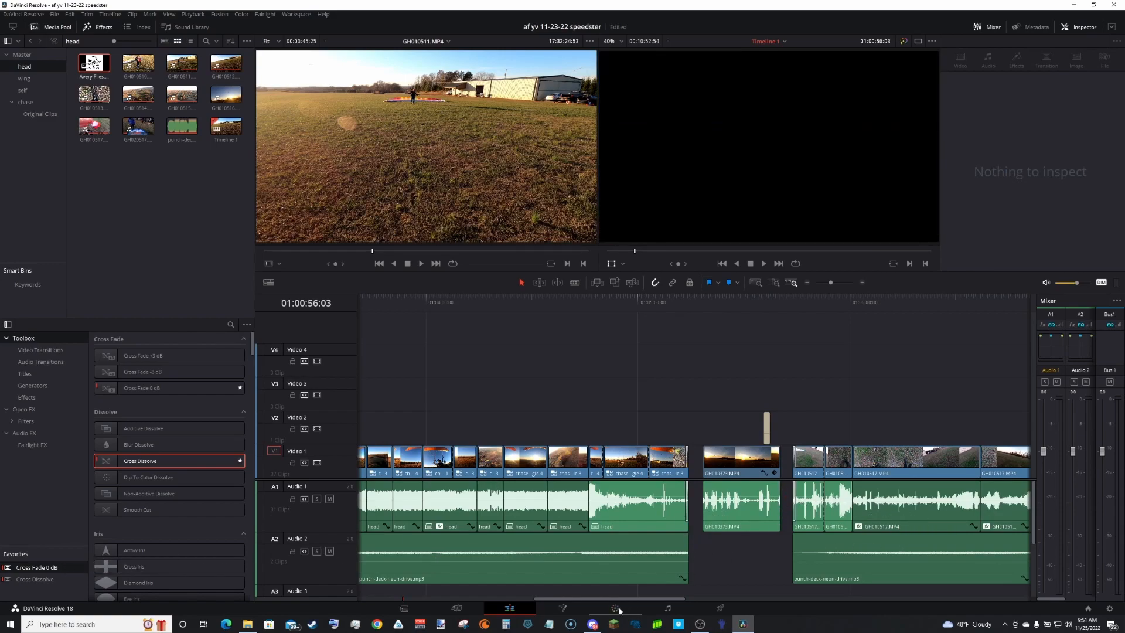
Step: Fade out the last clip of the timeline with Cross Dissolve on its video and Cross Fade 0 dB on its audio
{"action": "left_click_drag", "start_coordinate": [644, 598], "coordinate": [935, 596]}
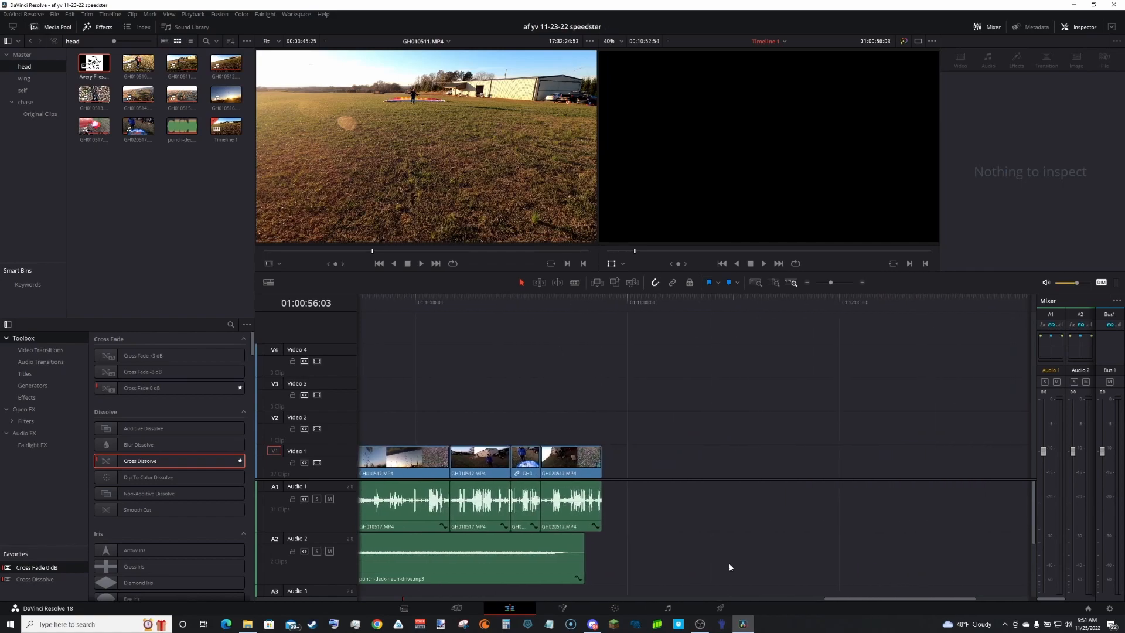
{"action": "left_click_drag", "start_coordinate": [55, 581], "coordinate": [560, 470]}
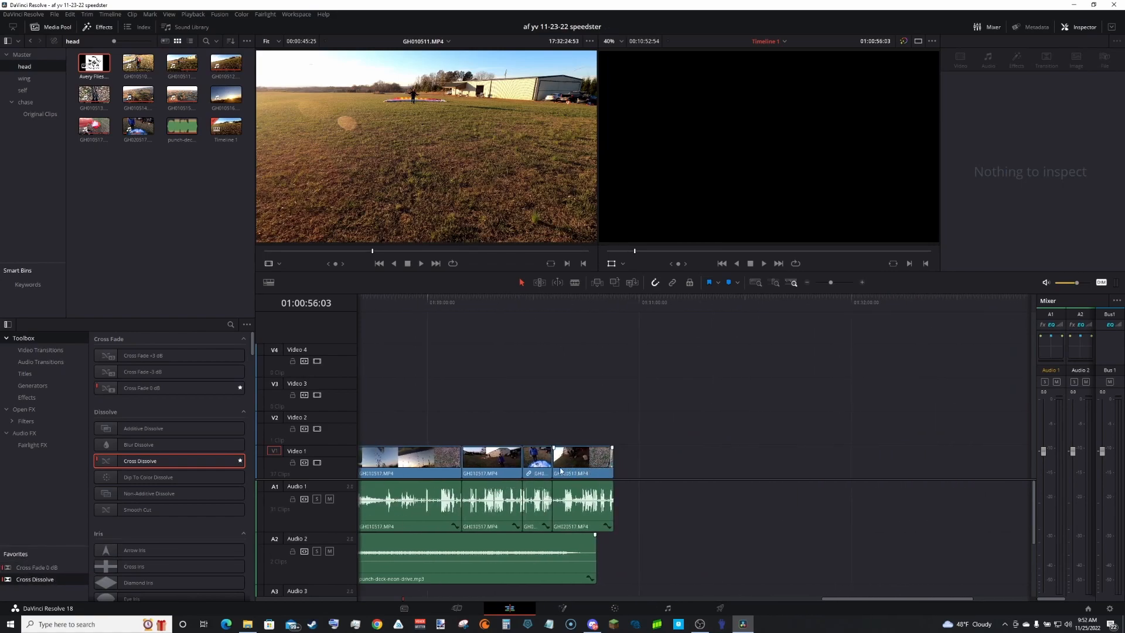
{"action": "left_click_drag", "start_coordinate": [69, 569], "coordinate": [607, 503]}
Step: Place the Avery Flies logo after the final clip on Video 1 and add Cross Dissolve transitions to it
{"action": "left_click_drag", "start_coordinate": [94, 63], "coordinate": [662, 464]}
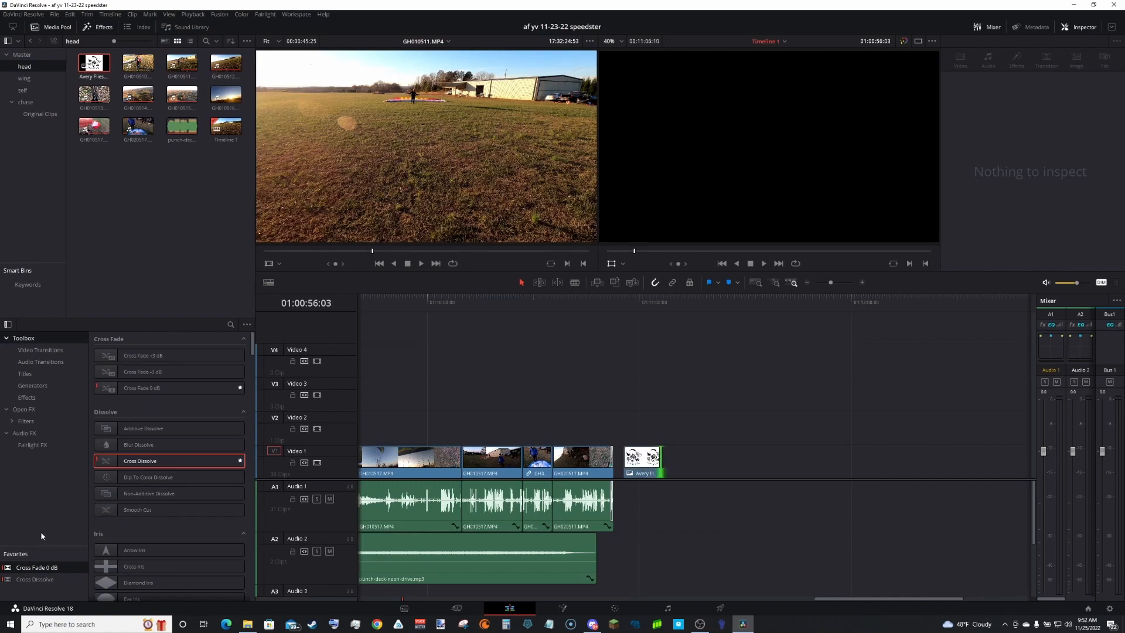
{"action": "left_click_drag", "start_coordinate": [47, 567], "coordinate": [633, 467]}
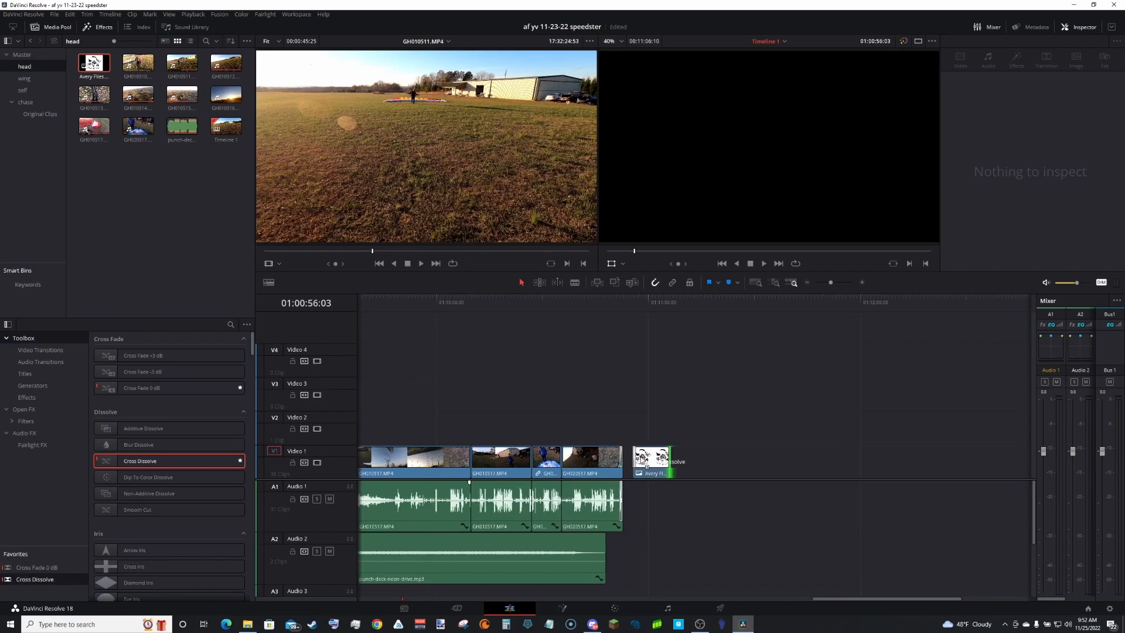
{"action": "left_click_drag", "start_coordinate": [62, 581], "coordinate": [698, 468]}
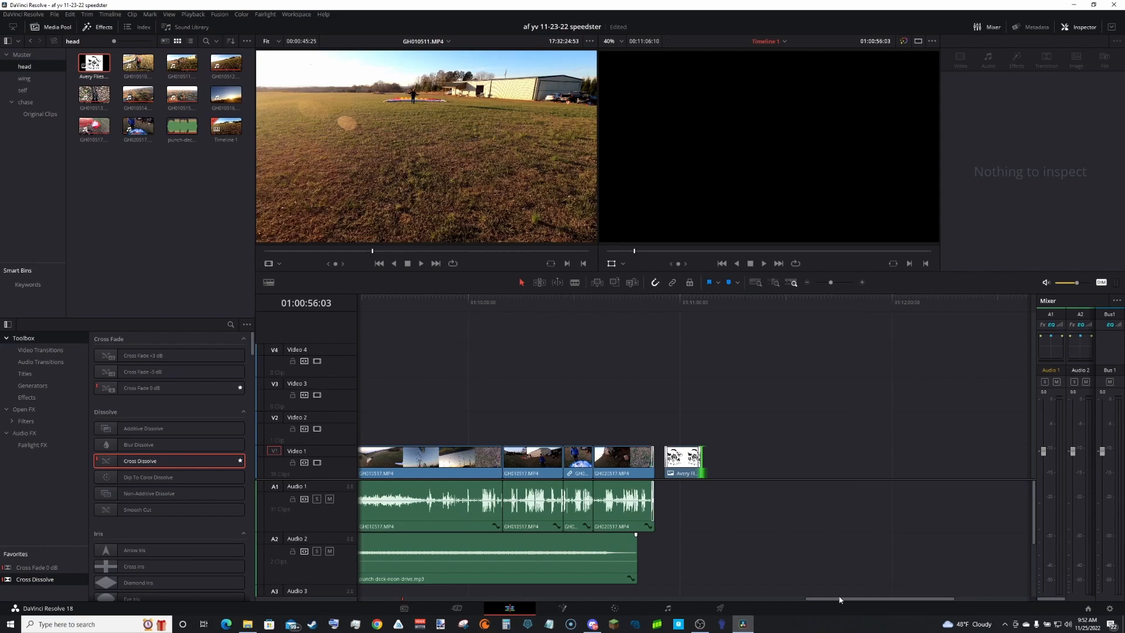
Step: Set the audio level of the three opening clips on Audio 1 to -1.90 dB and save the project
{"action": "left_click_drag", "start_coordinate": [845, 602], "coordinate": [360, 597]}
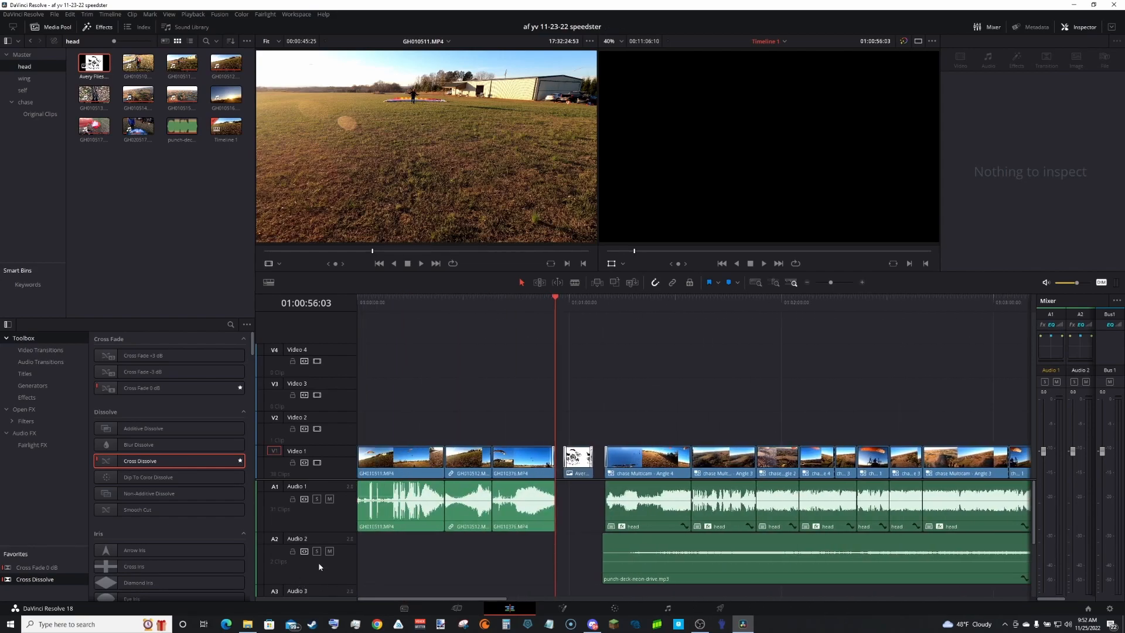
{"action": "left_click", "coordinate": [405, 304]}
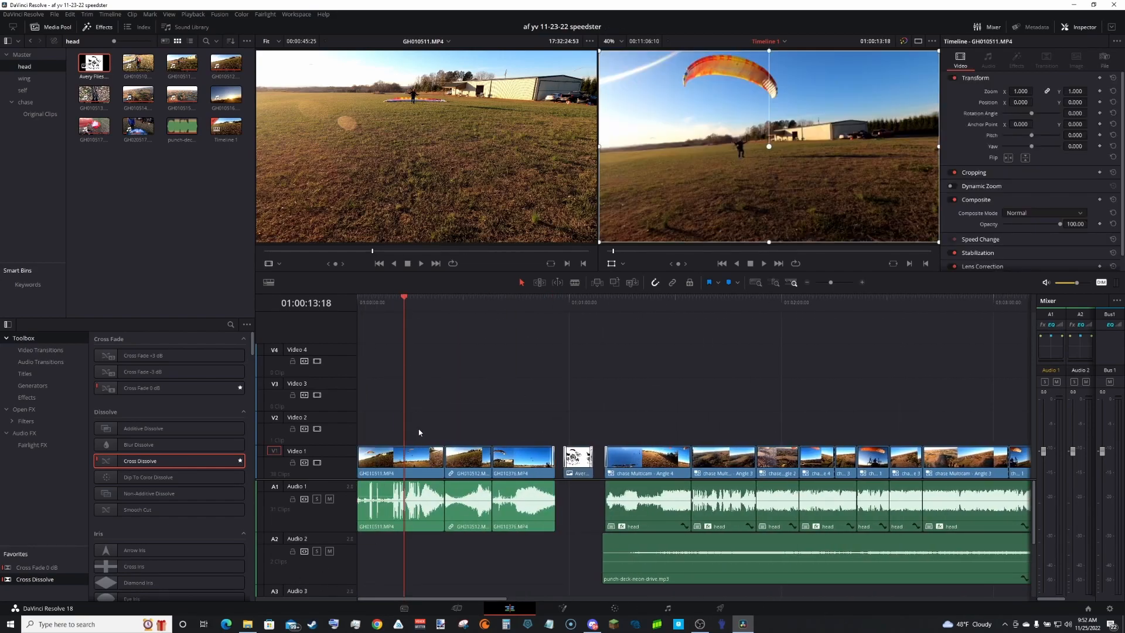
{"action": "right_click", "coordinate": [373, 501]}
{"action": "left_click", "coordinate": [423, 521]}
{"action": "right_click", "coordinate": [424, 521]}
{"action": "left_click_drag", "start_coordinate": [831, 282], "coordinate": [823, 283]}
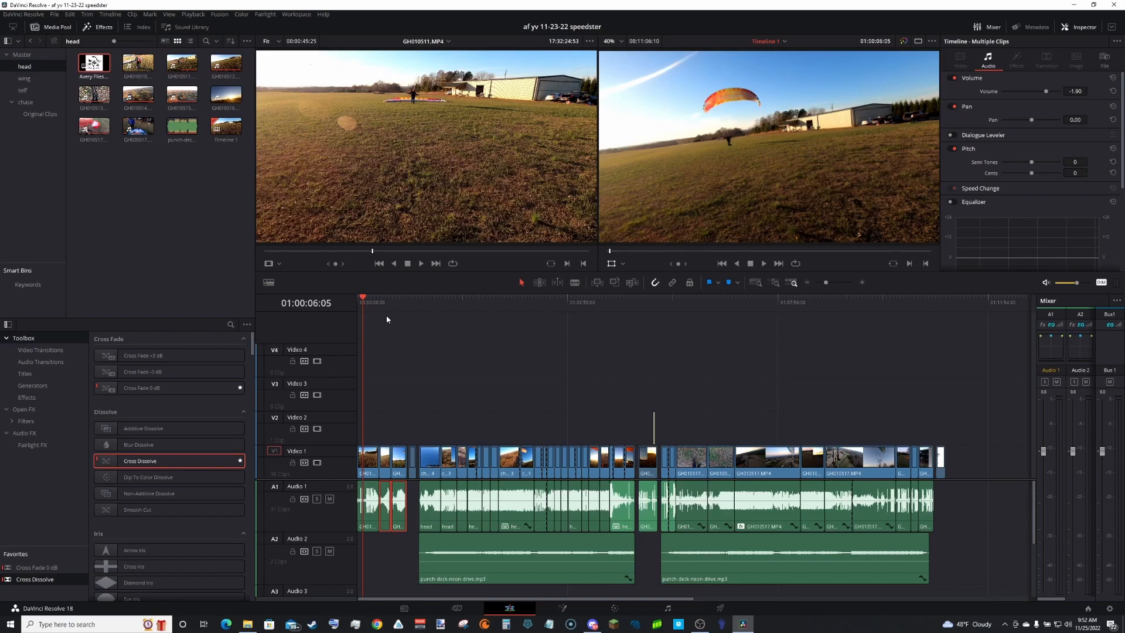
{"action": "left_click", "coordinate": [55, 14]}
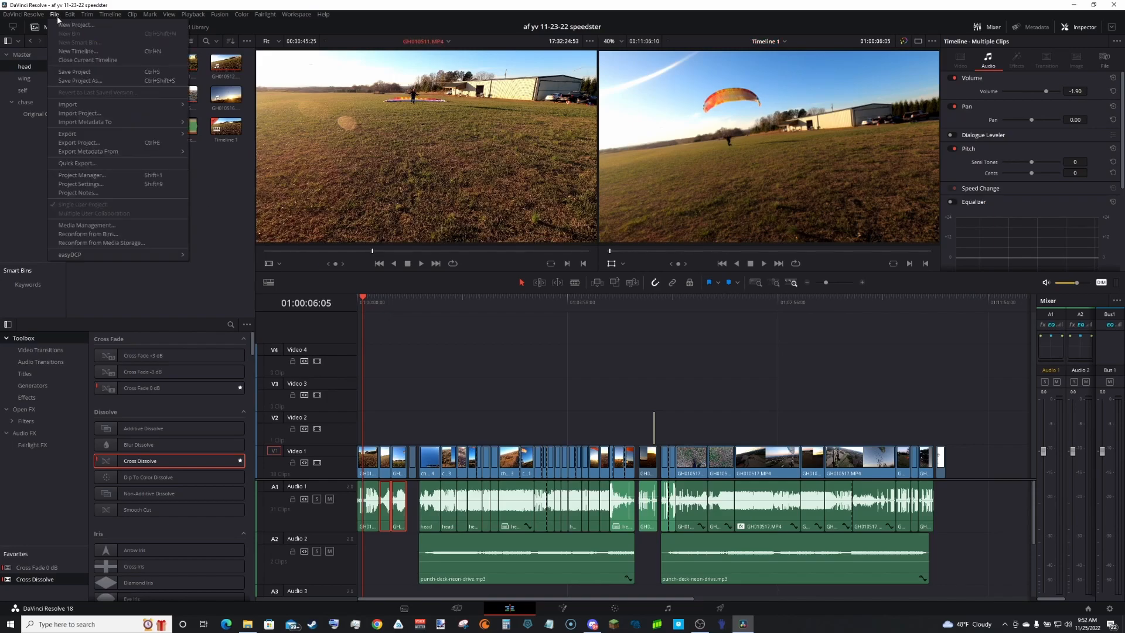
{"action": "left_click", "coordinate": [96, 73]}
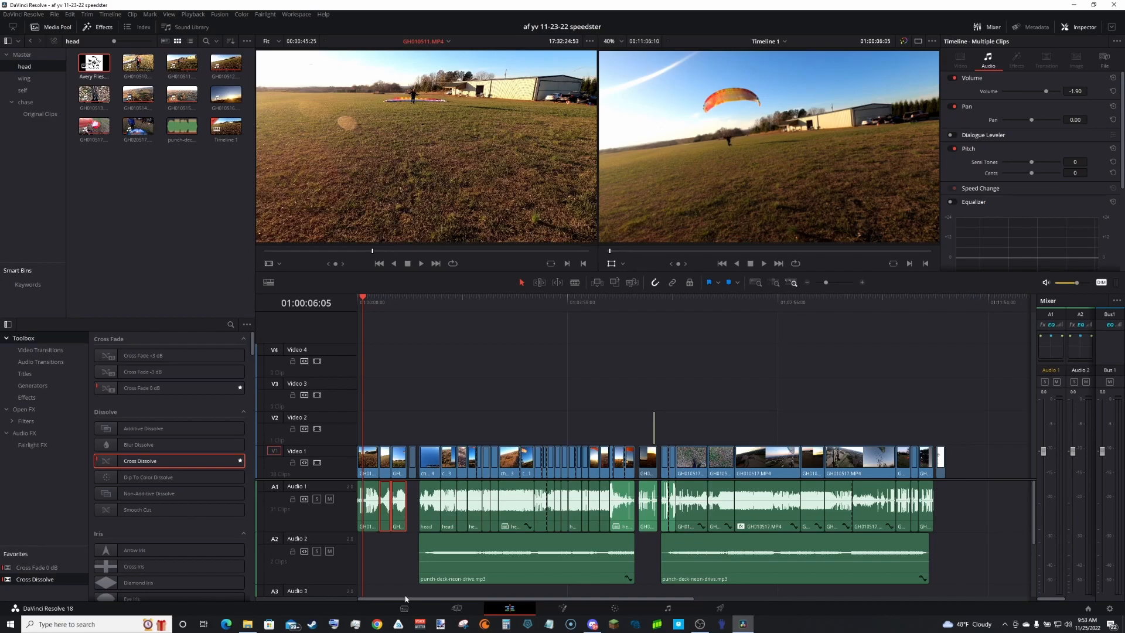
Step: Queue and render the entire timeline as speedster in the af yv 11-23-22 folder under Videos
{"action": "left_click", "coordinate": [737, 612]}
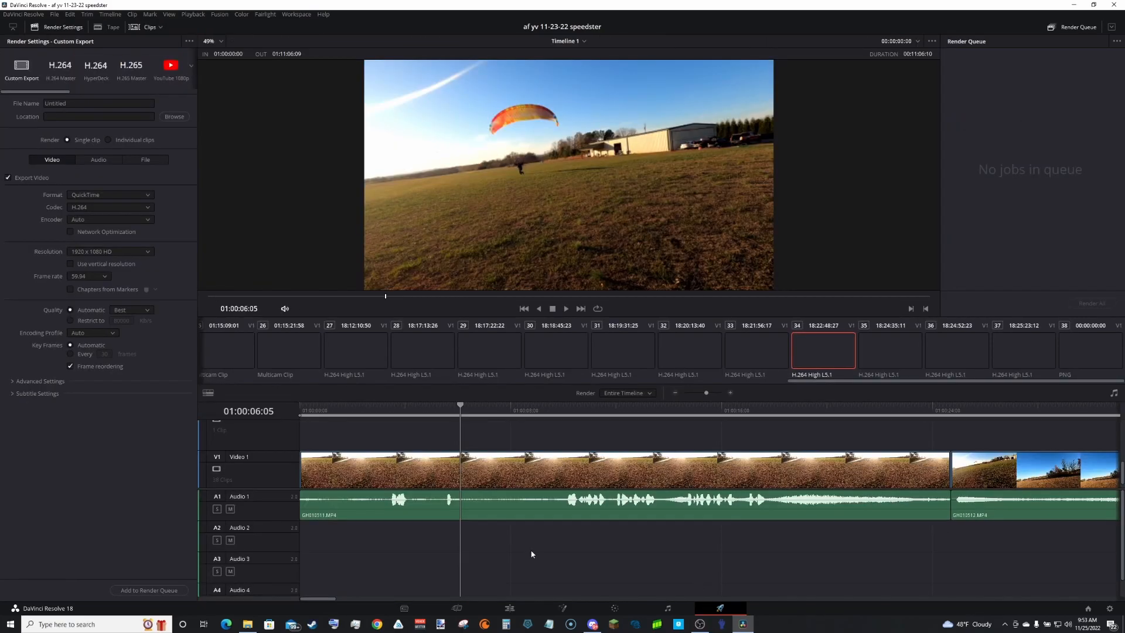
{"action": "left_click", "coordinate": [168, 117]}
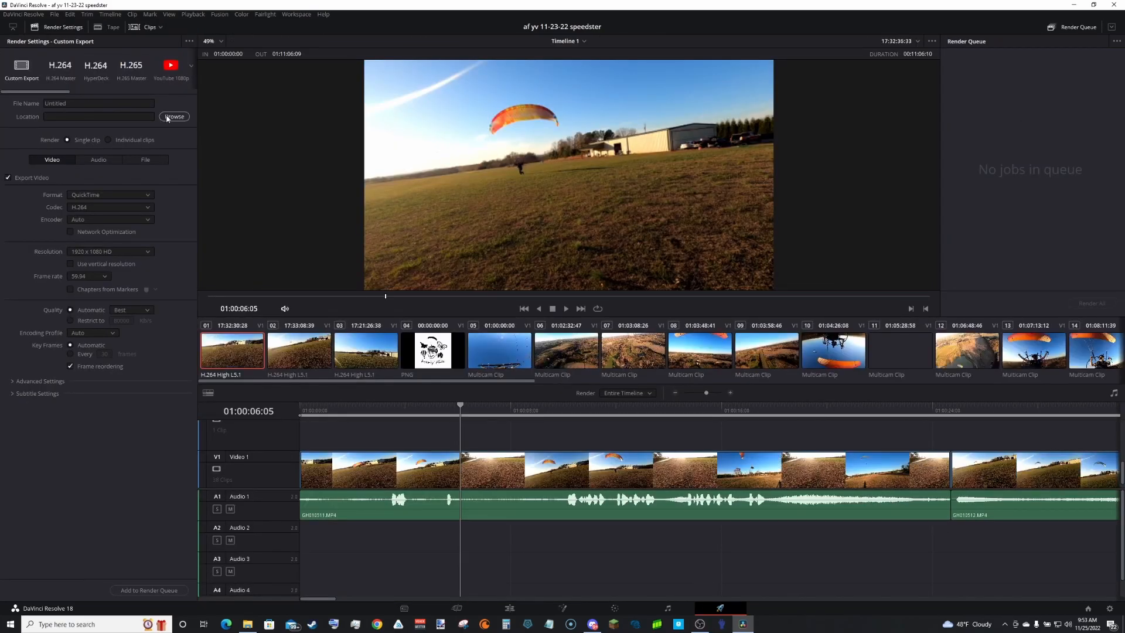
{"action": "left_click", "coordinate": [547, 317]}
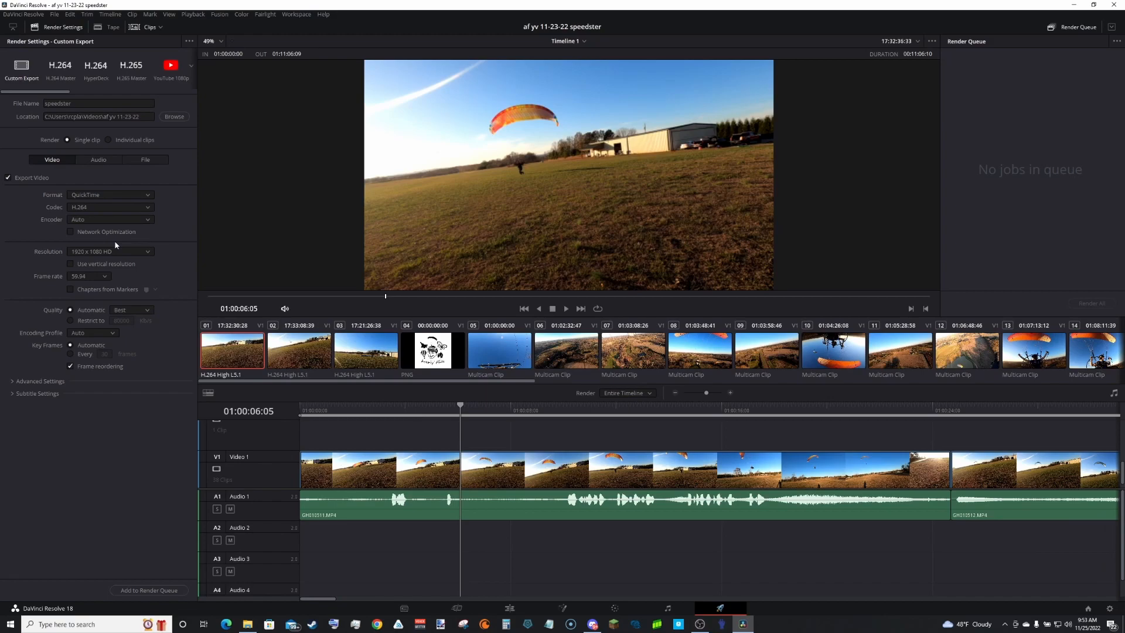
{"action": "left_click", "coordinate": [151, 589]}
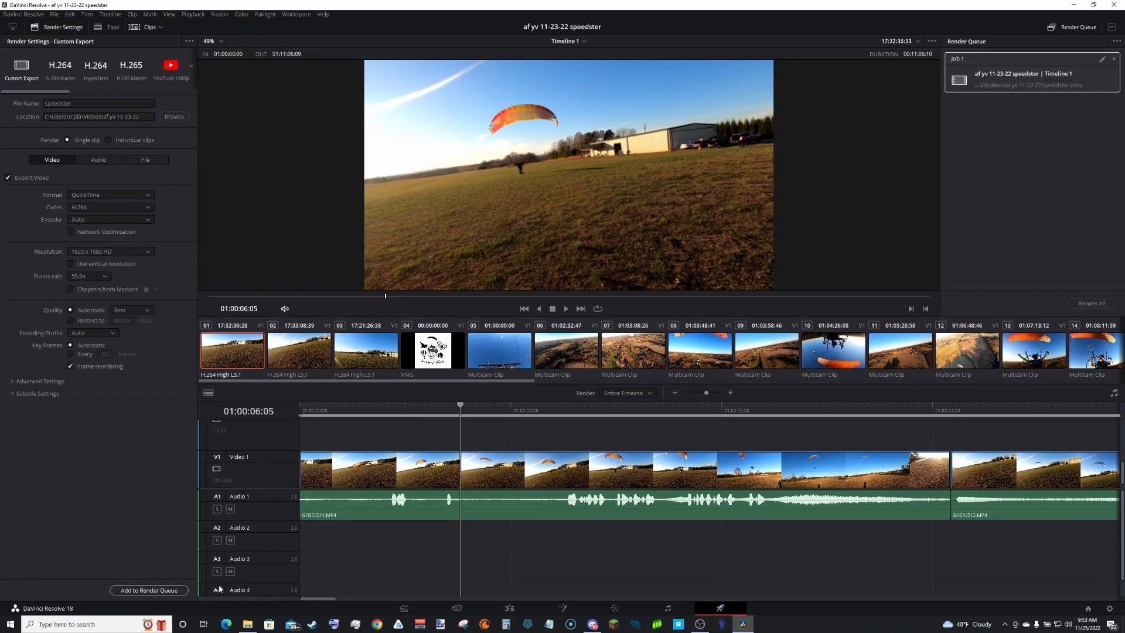
{"action": "left_click", "coordinate": [1083, 303]}
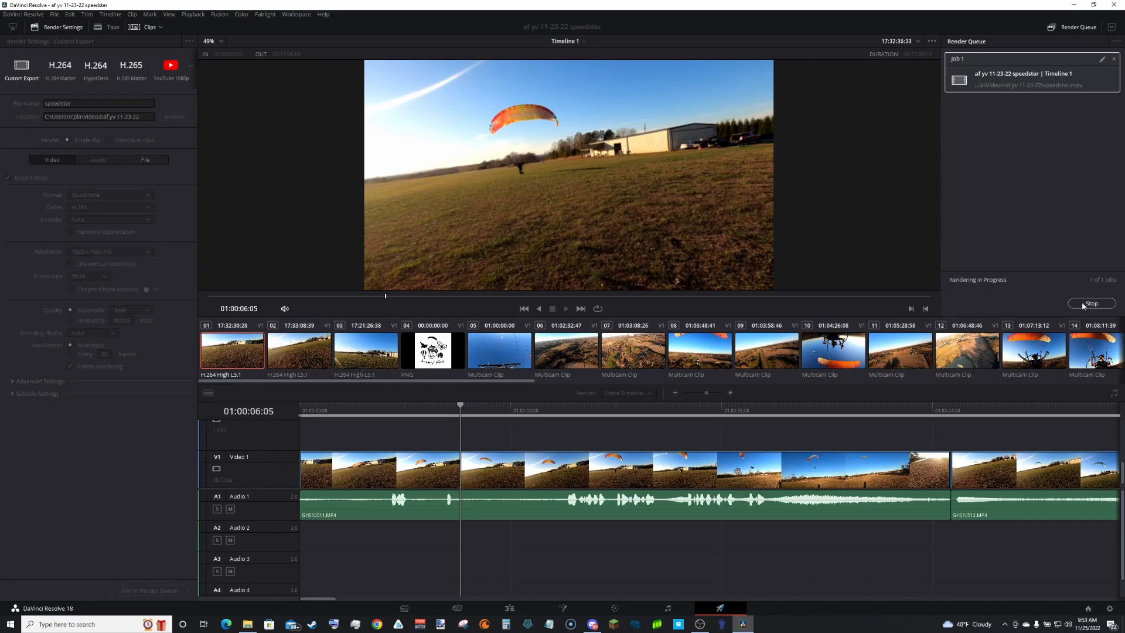